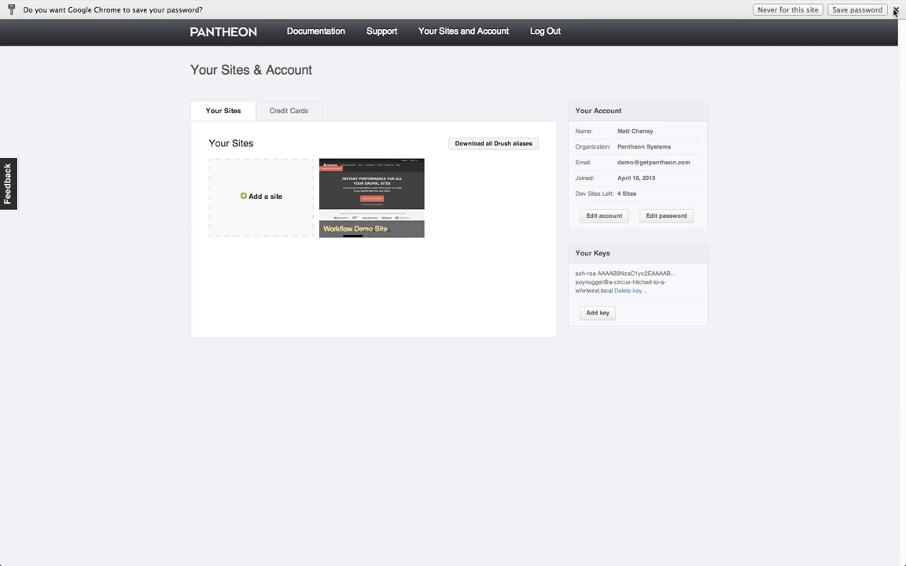
Close Chrome's save-password bar to reveal the whole Your Sites & Account page
{"action": "left_click", "coordinate": [894, 9]}
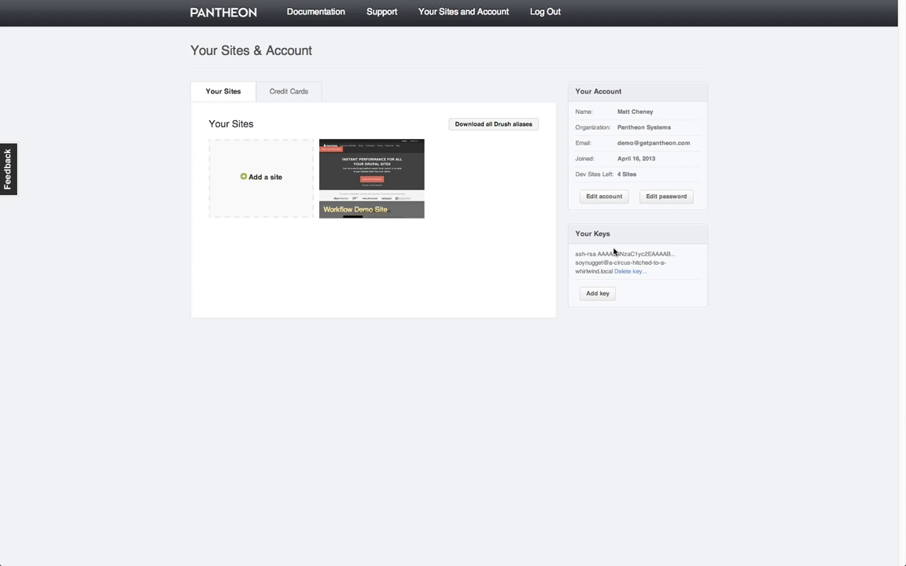
{"action": "left_click", "coordinate": [598, 296]}
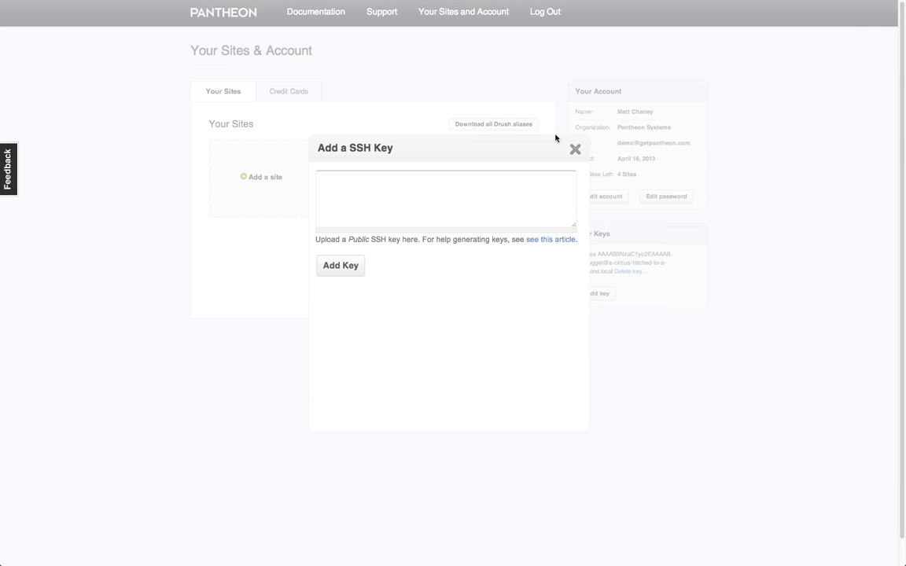
{"action": "left_click", "coordinate": [575, 149]}
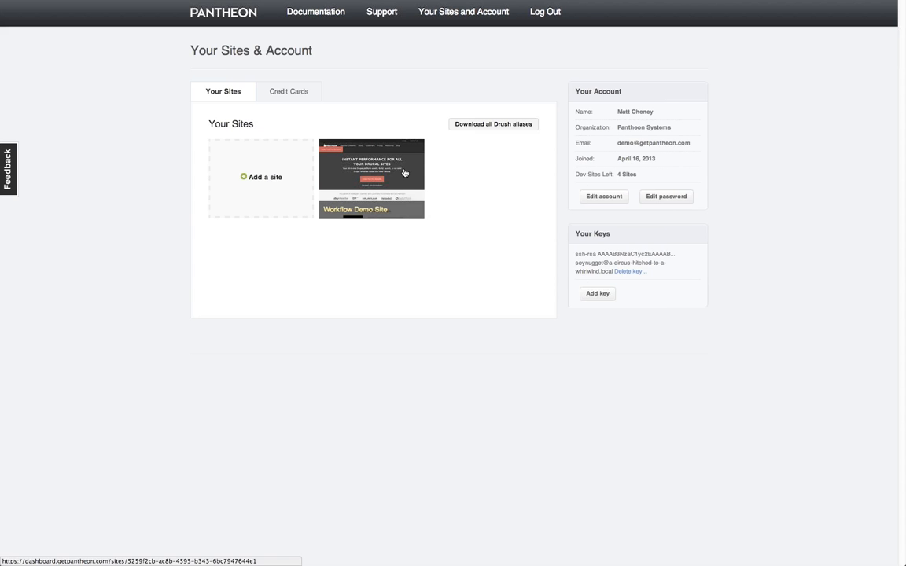
Add a new site named 'My First Great Site' and submit the name
{"action": "left_click", "coordinate": [273, 179]}
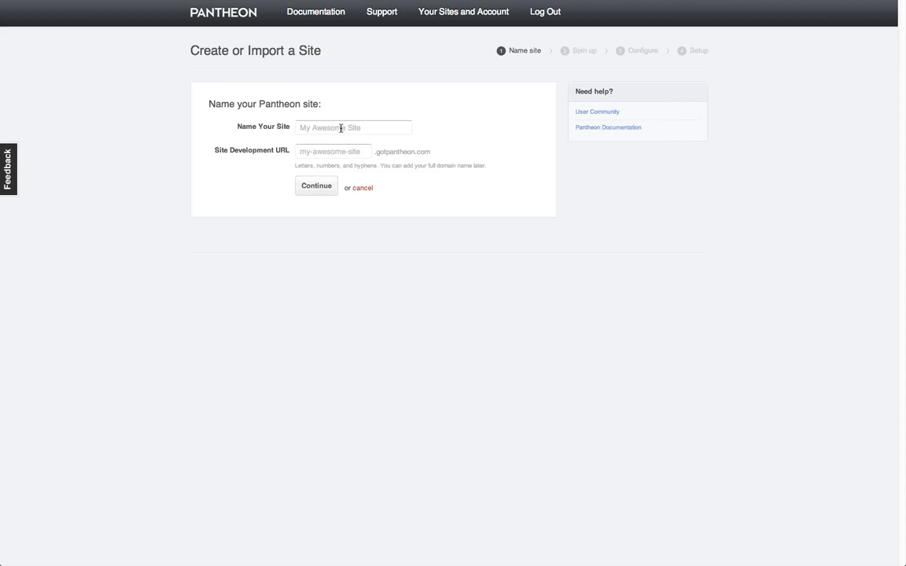
{"action": "left_click", "coordinate": [341, 127]}
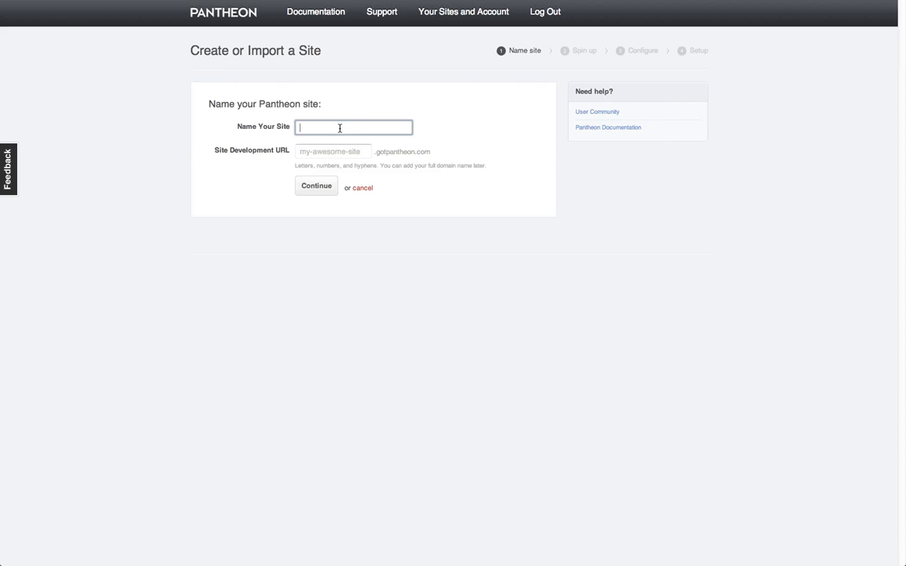
{"action": "type", "text": "My First Great Site"}
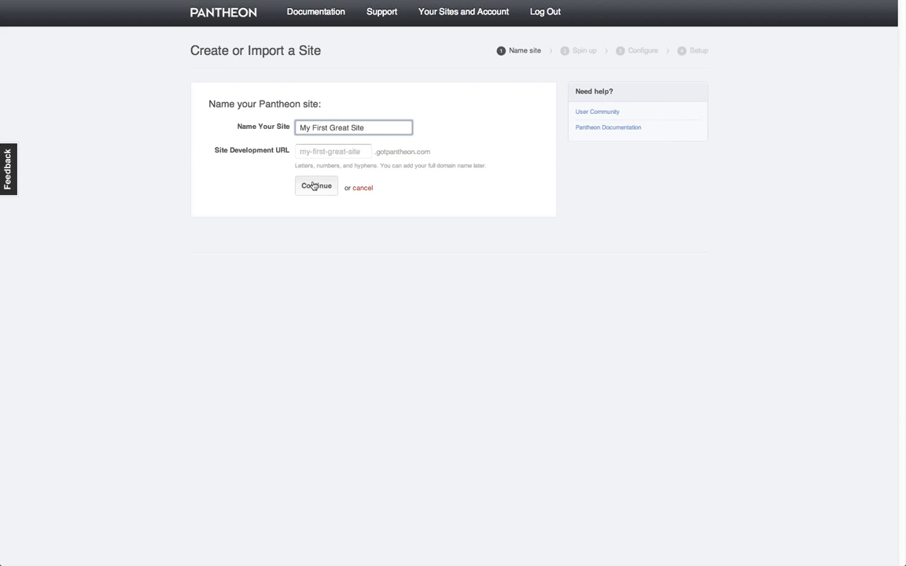
{"action": "left_click", "coordinate": [316, 186]}
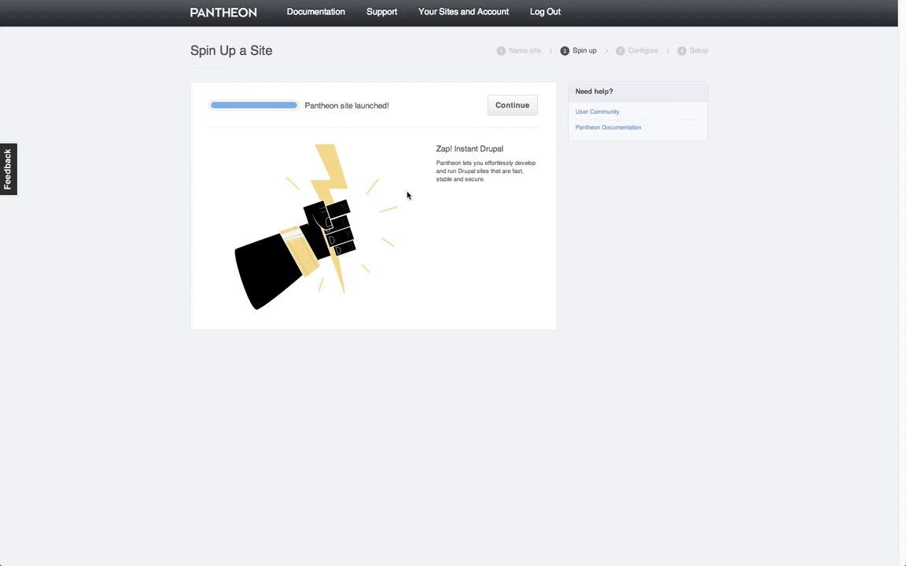
Once the site reads 'Pantheon site launched!', continue to the Configure step
{"action": "left_click", "coordinate": [511, 106]}
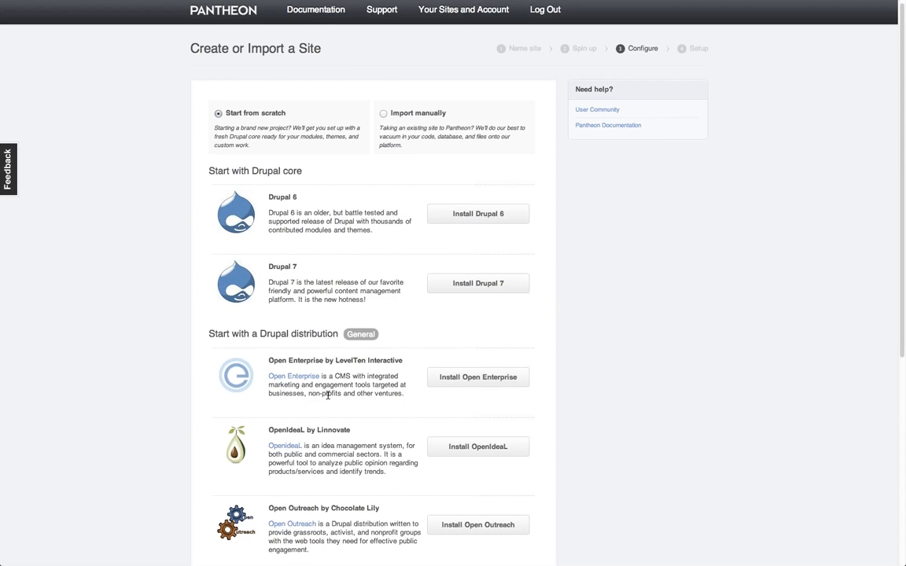
Select Import manually to show the Drupal code, database and files archive URL form
{"action": "scroll", "coordinate": [330, 395], "scroll_direction": "down", "scroll_amount": 3}
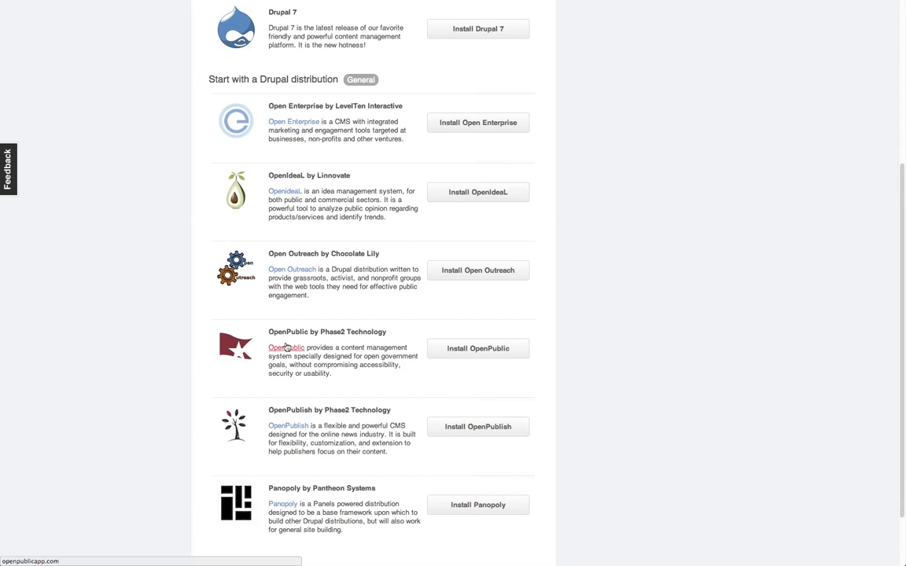
{"action": "scroll", "coordinate": [352, 327], "scroll_direction": "down", "scroll_amount": 1}
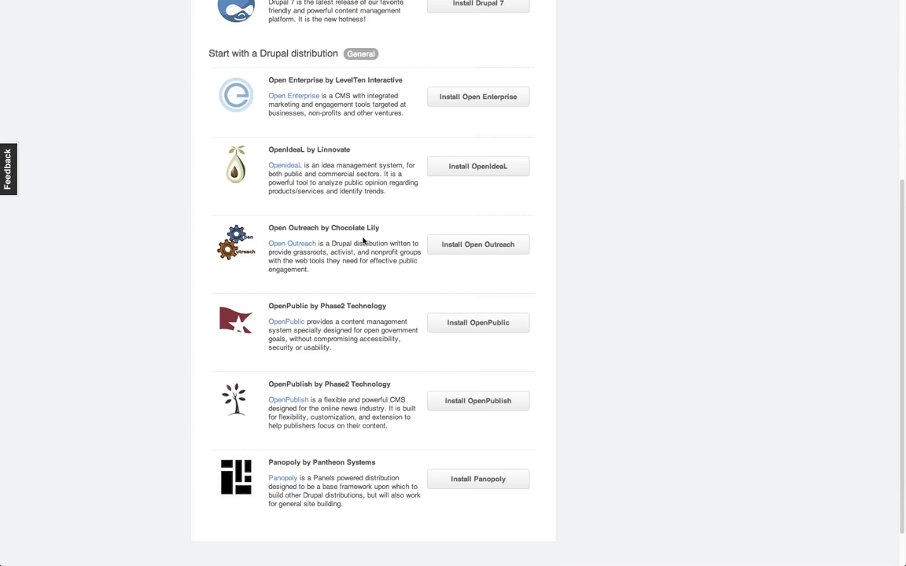
{"action": "scroll", "coordinate": [367, 238], "scroll_direction": "up", "scroll_amount": 1}
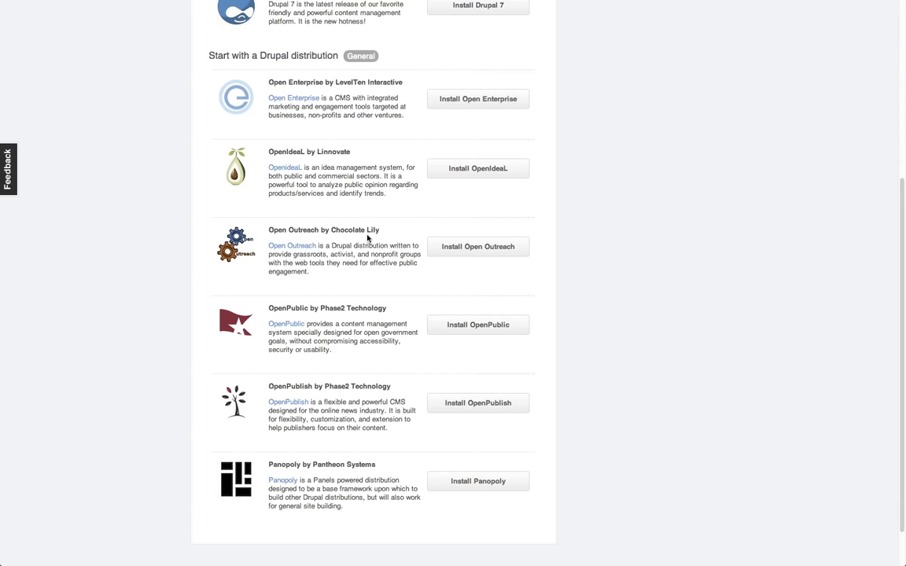
{"action": "scroll", "coordinate": [367, 238], "scroll_direction": "up", "scroll_amount": 5}
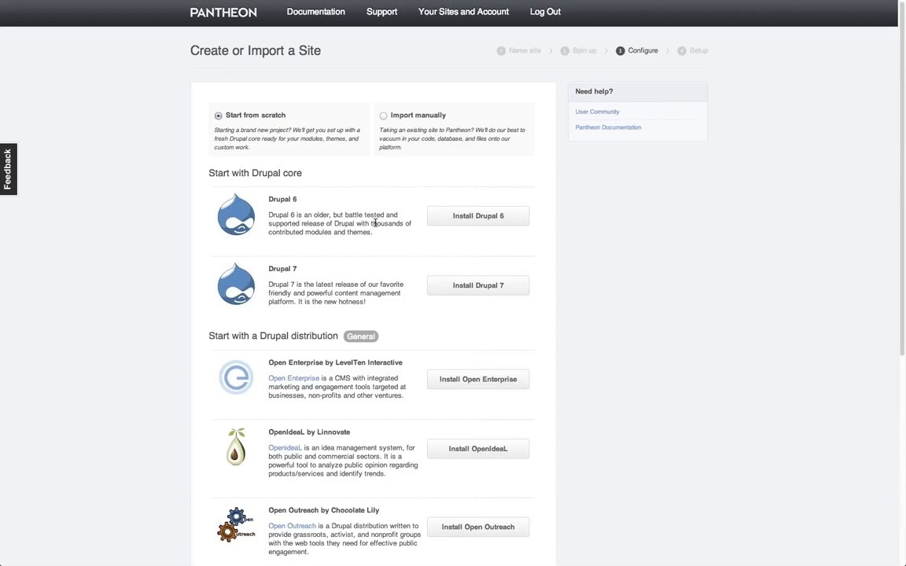
{"action": "left_click", "coordinate": [384, 140]}
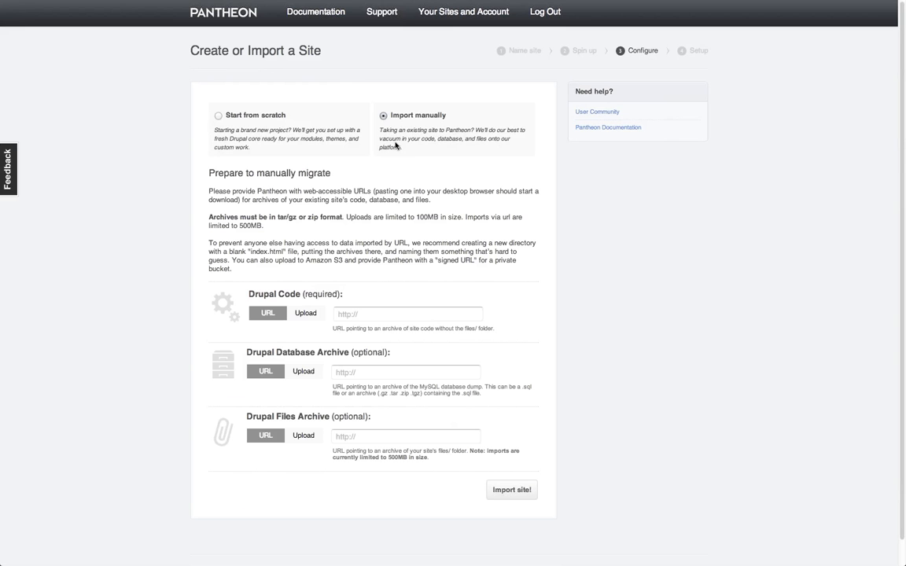
Switch the Drupal Code archive source from a URL to a file upload
{"action": "left_click", "coordinate": [378, 318]}
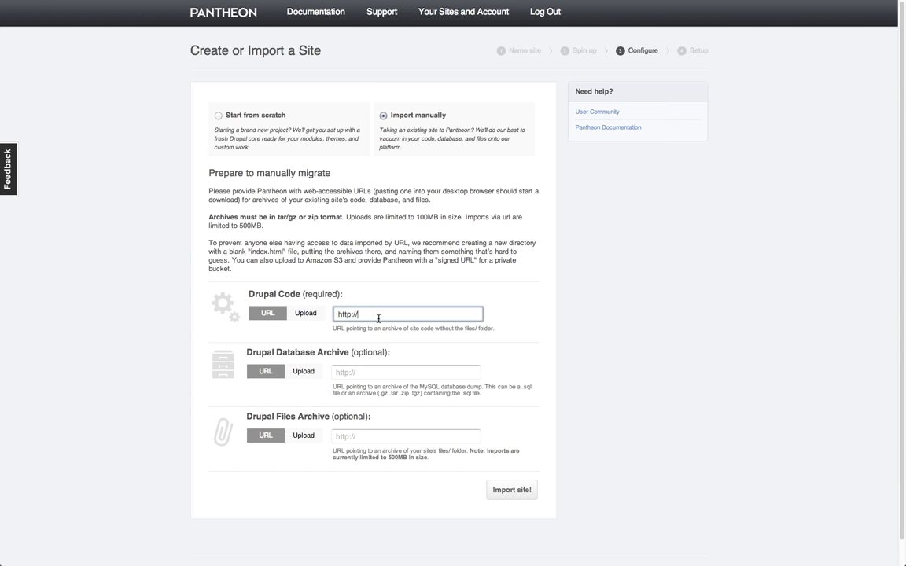
{"action": "left_click", "coordinate": [304, 313]}
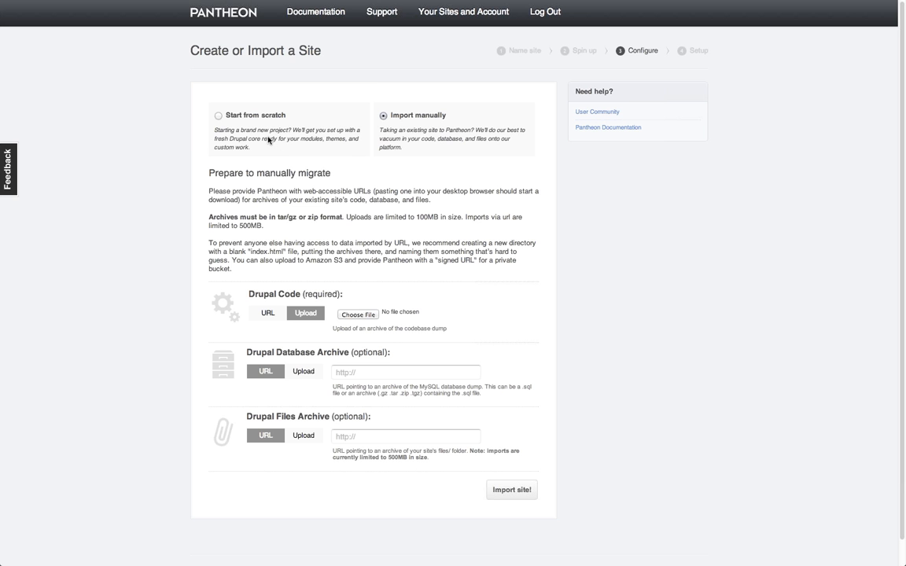
Go back to Start from scratch and choose Install Drupal 7 for the new site
{"action": "left_click", "coordinate": [253, 118]}
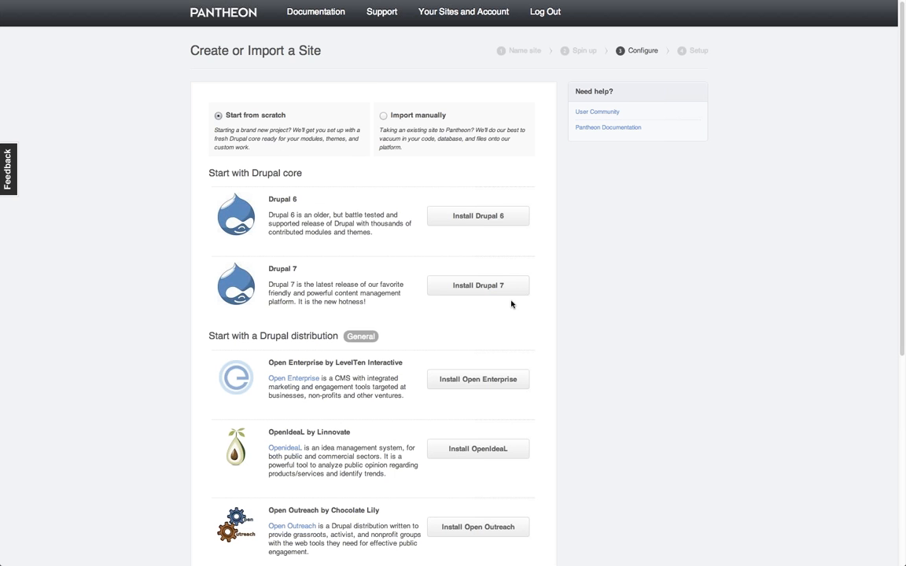
{"action": "left_click", "coordinate": [507, 290]}
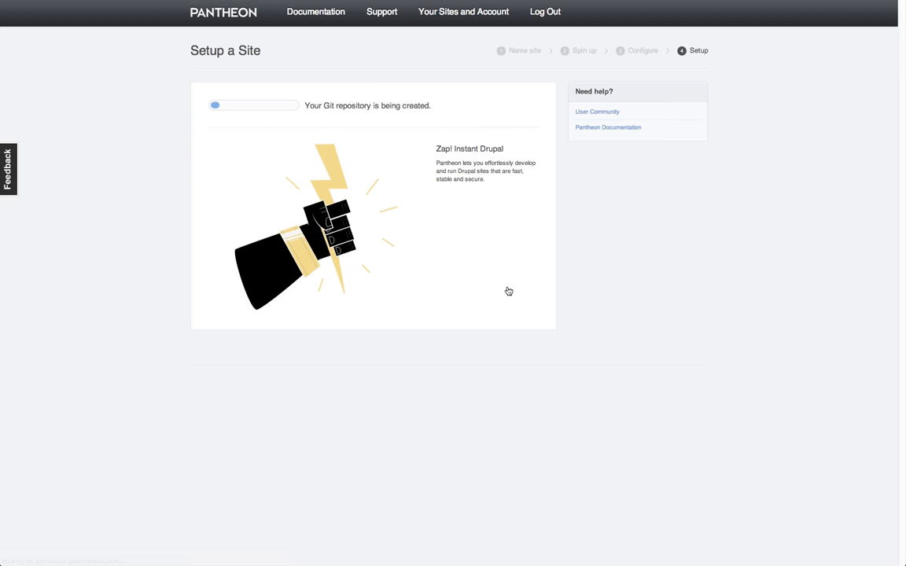
Open Your Sites and Account in a new tab and go to the Workflow Demo Site dashboard
{"action": "left_click", "coordinate": [442, 19], "text": "super"}
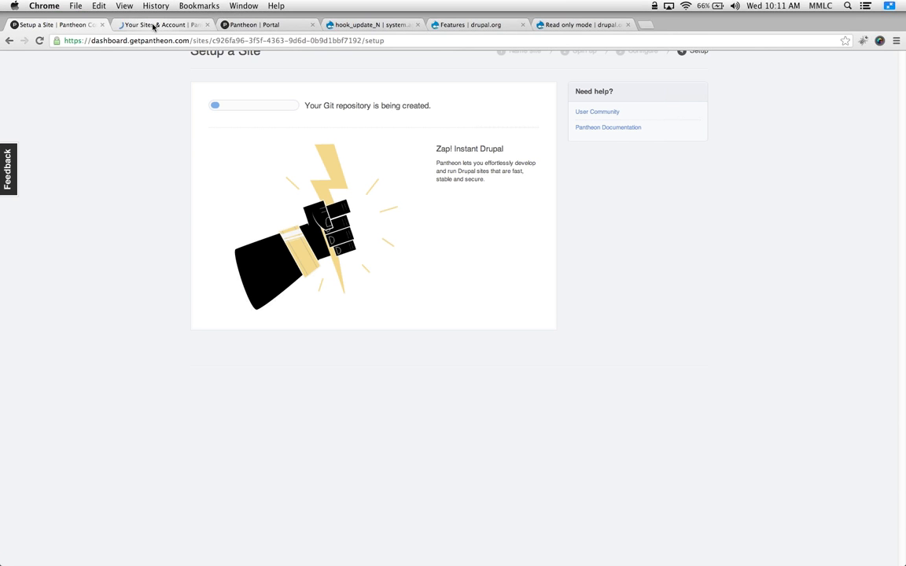
{"action": "left_click", "coordinate": [155, 26]}
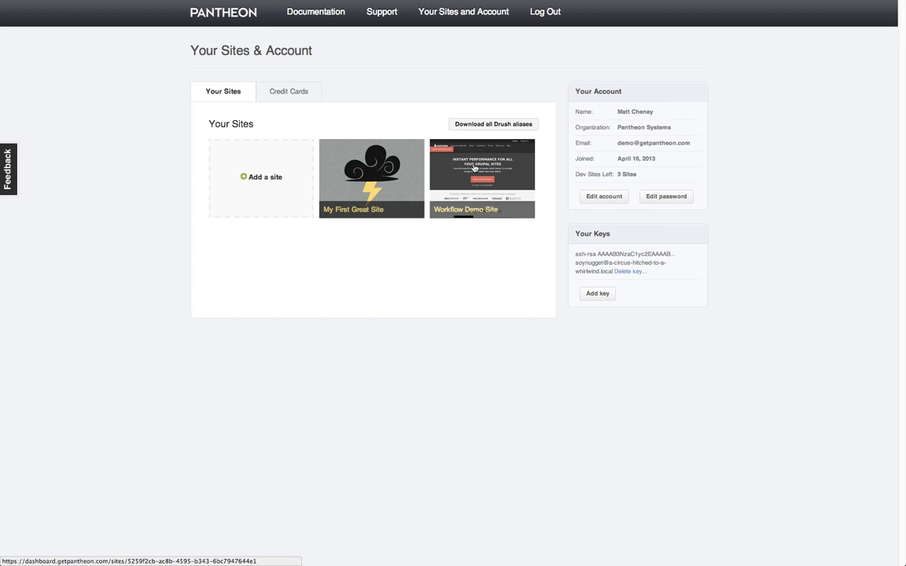
{"action": "left_click", "coordinate": [475, 167]}
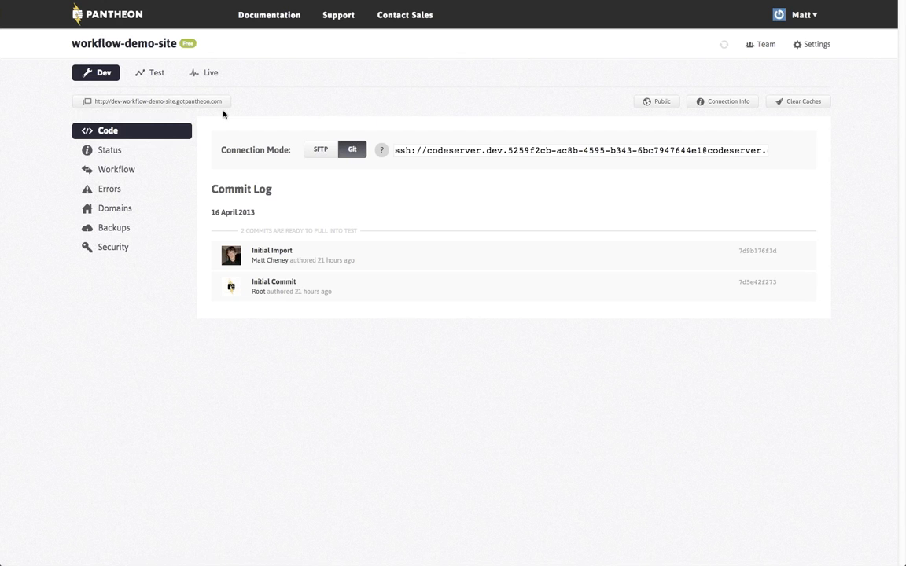
{"action": "left_click", "coordinate": [149, 74]}
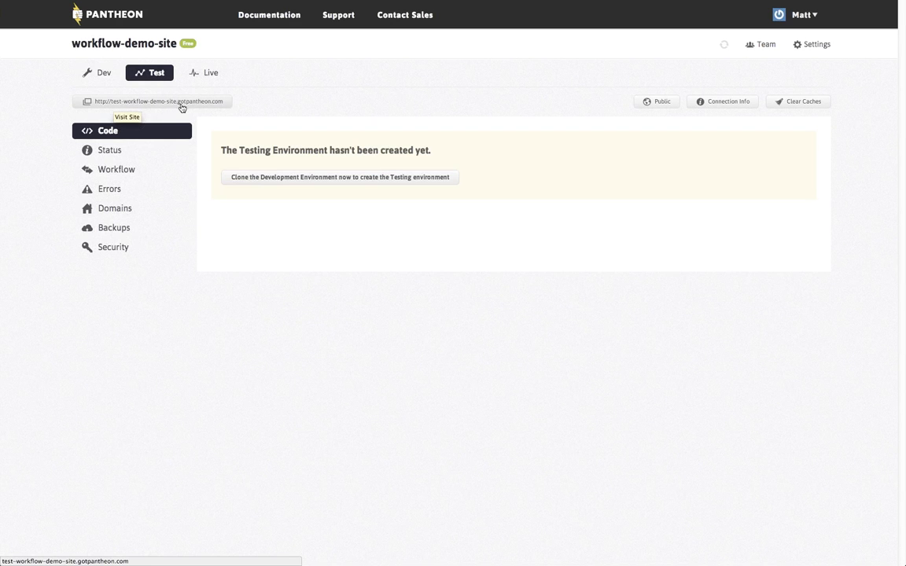
{"action": "left_click", "coordinate": [203, 73]}
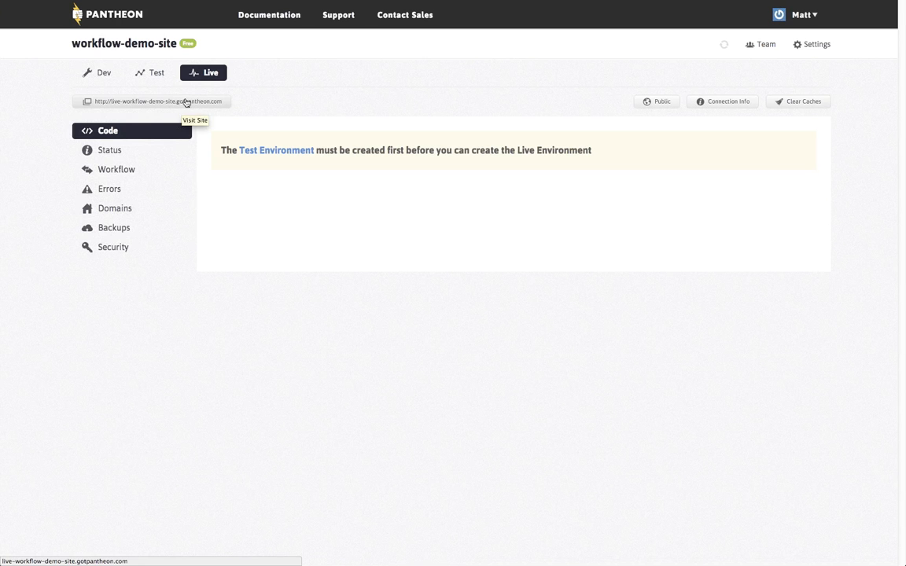
{"action": "left_click", "coordinate": [106, 73]}
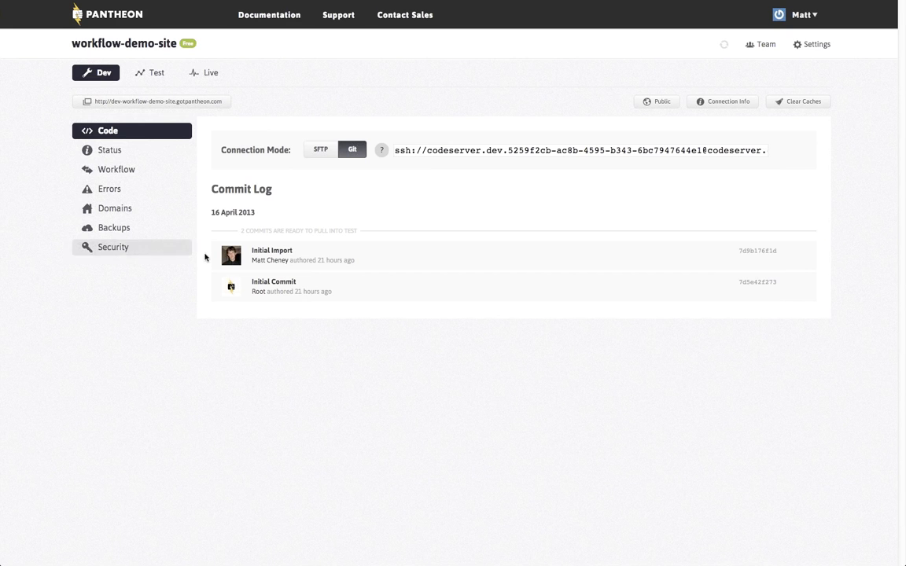
Clone Dev into the Testing environment and check the jobs list for the finished clone jobs
{"action": "left_click", "coordinate": [155, 77]}
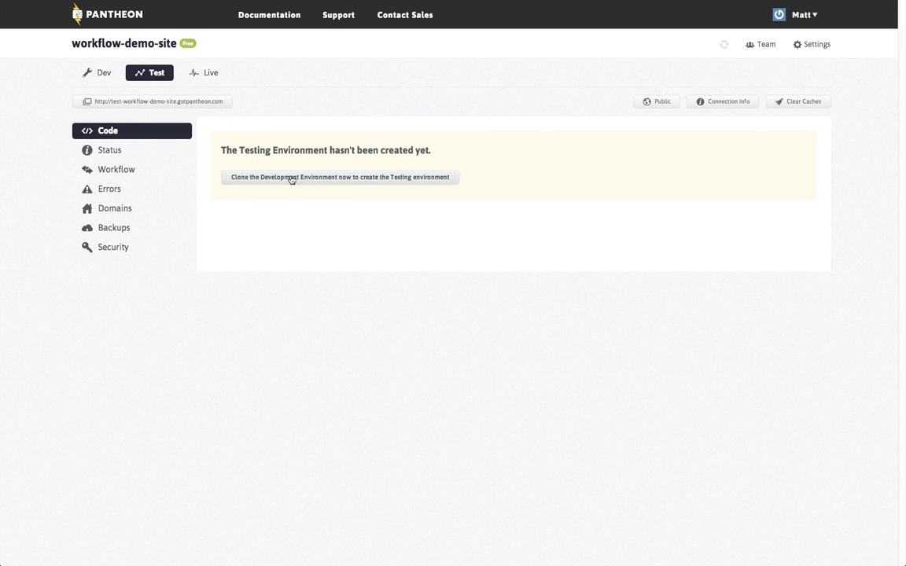
{"action": "left_click", "coordinate": [363, 181]}
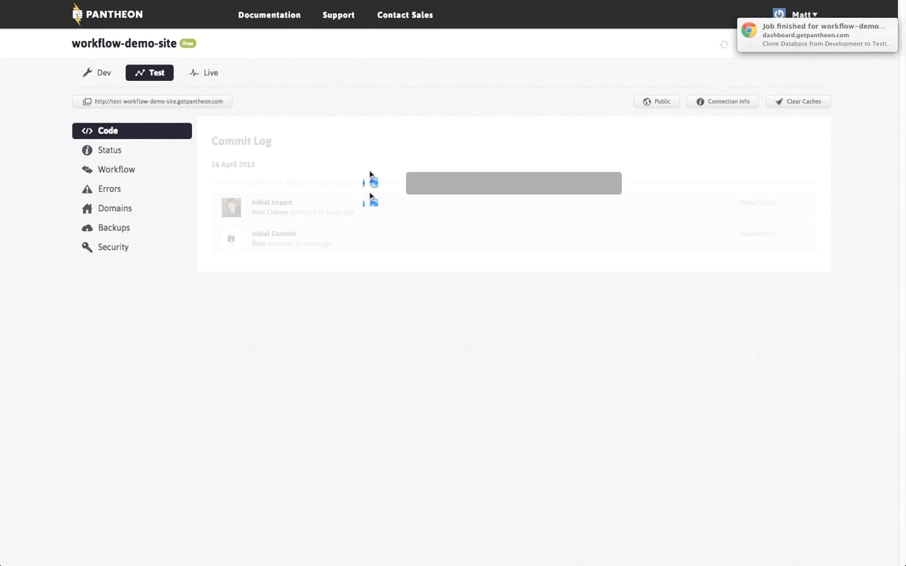
{"action": "left_click", "coordinate": [722, 46]}
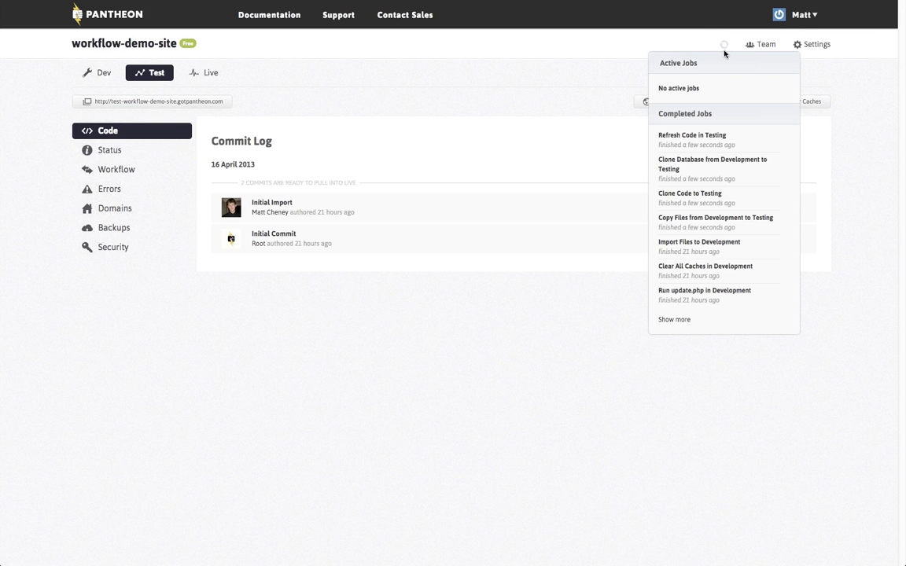
Create Live by cloning the Testing environment and follow the jobs list until done
{"action": "left_click", "coordinate": [224, 73]}
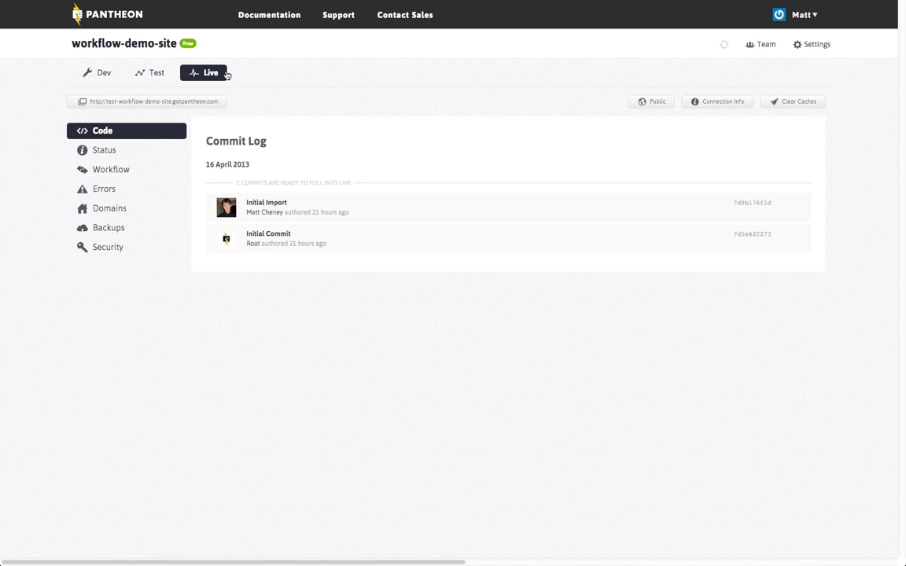
{"action": "left_click", "coordinate": [313, 183]}
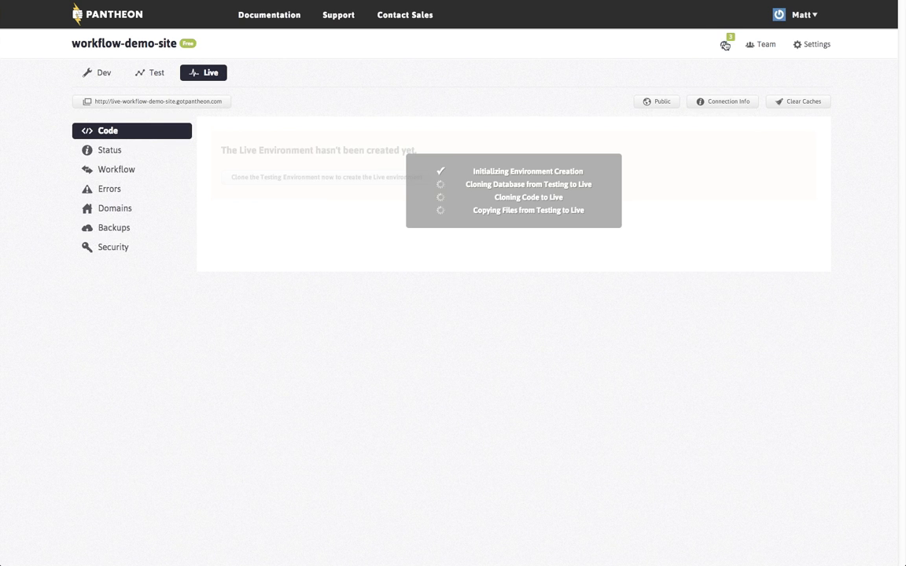
{"action": "left_click", "coordinate": [725, 45]}
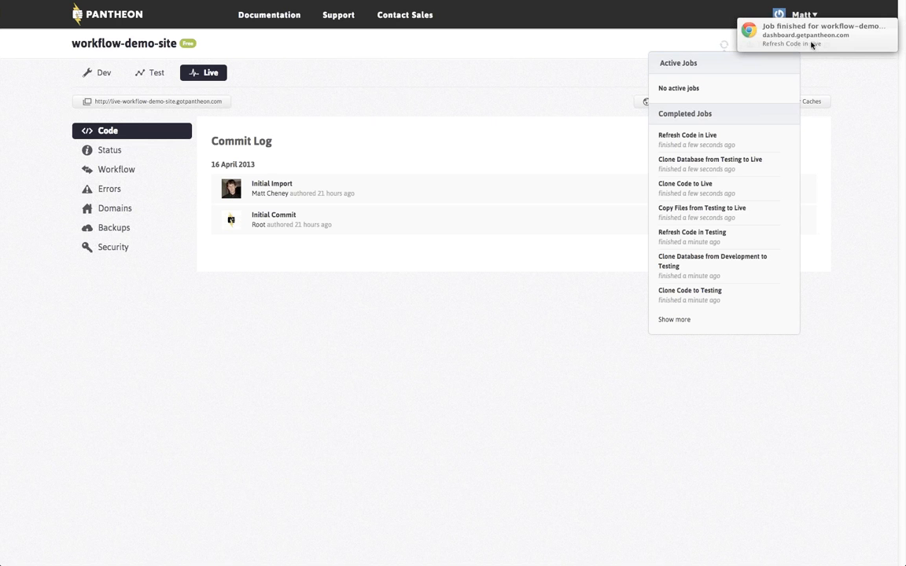
{"action": "left_click_drag", "start_coordinate": [331, 86], "coordinate": [180, 75]}
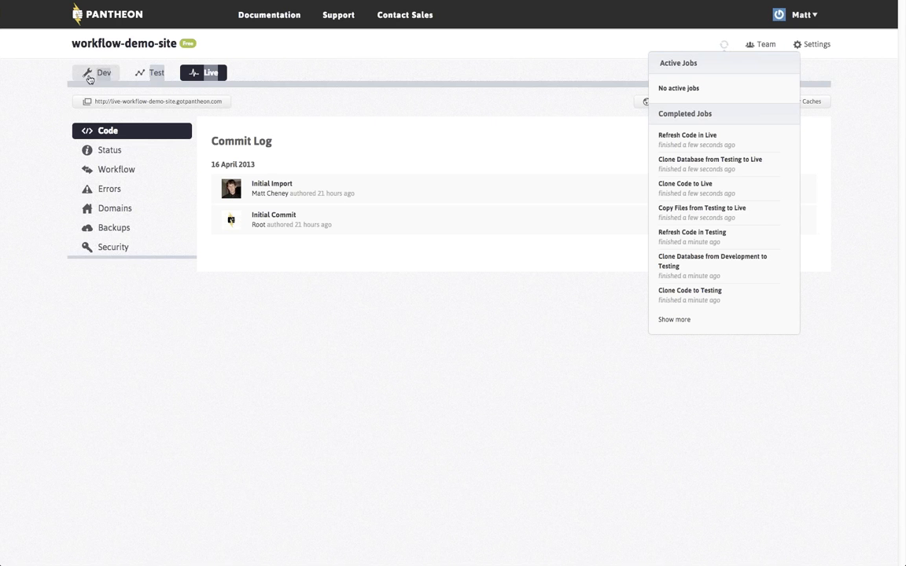
{"action": "left_click", "coordinate": [293, 74]}
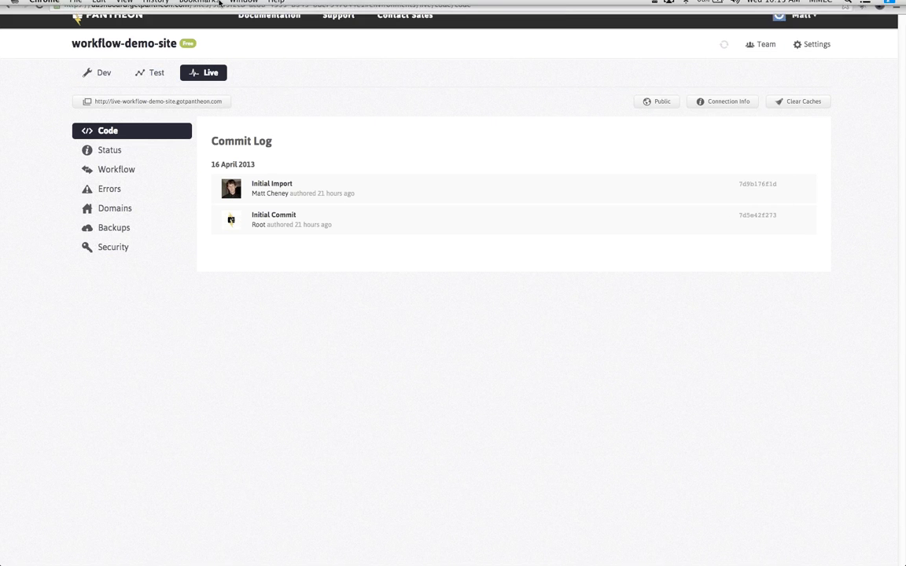
Exit Chrome's presentation mode, then reposition and enlarge the browser window
{"action": "left_click", "coordinate": [196, 6]}
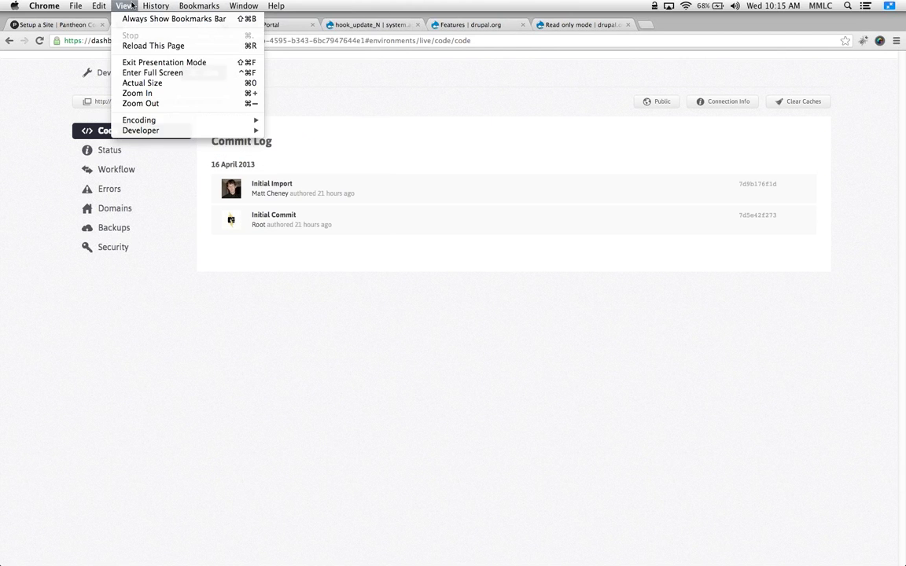
{"action": "left_click", "coordinate": [126, 58]}
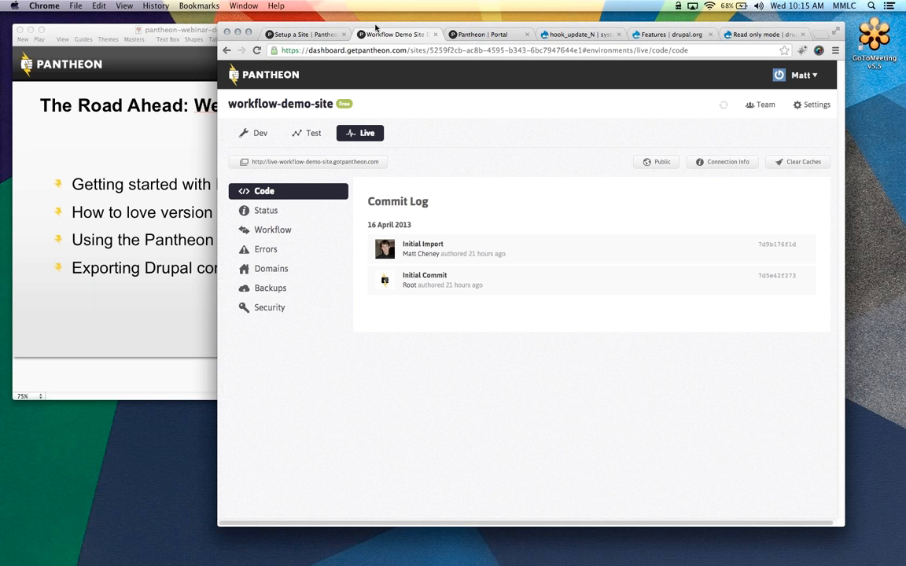
{"action": "left_click_drag", "start_coordinate": [374, 25], "coordinate": [239, 19]}
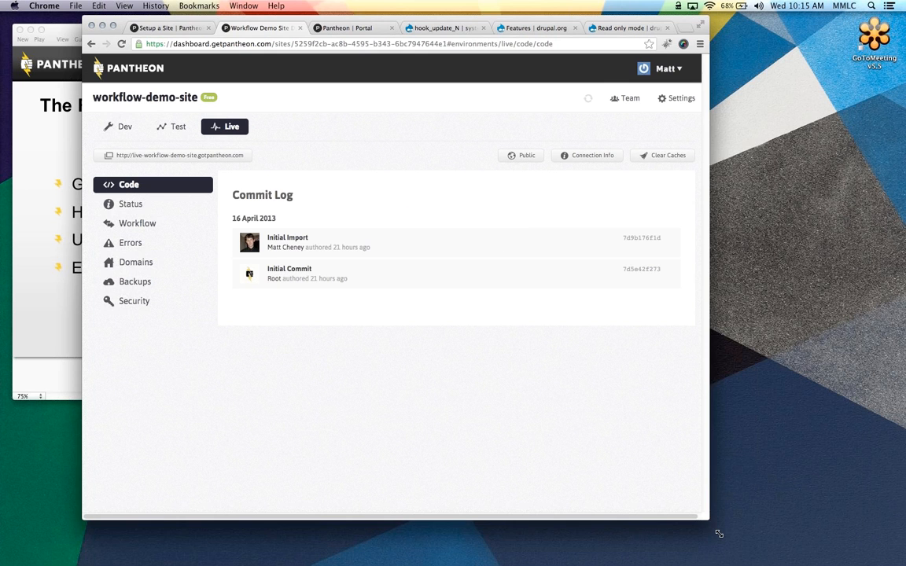
{"action": "left_click_drag", "start_coordinate": [712, 524], "coordinate": [896, 565]}
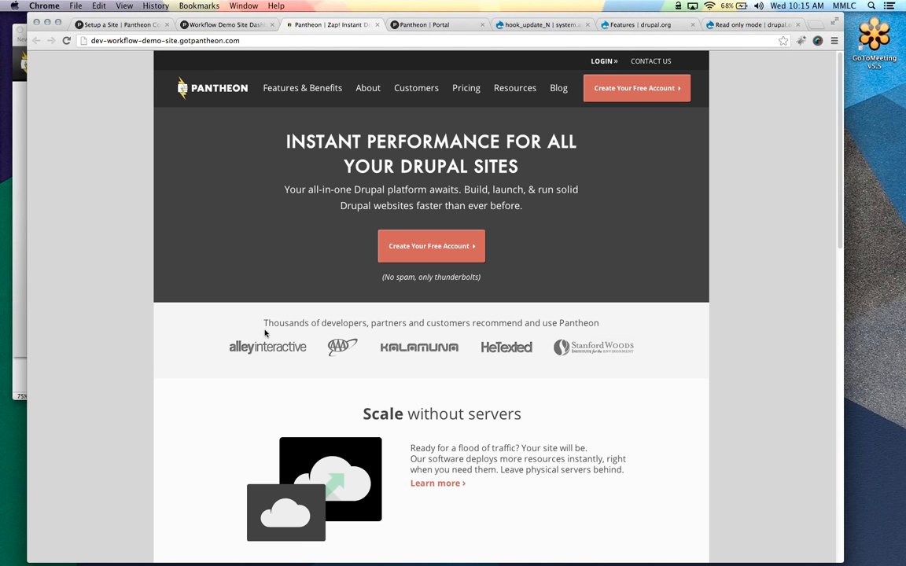
Open the Test site in a new tab and place it after the Dev site tab
{"action": "scroll", "coordinate": [439, 297], "scroll_direction": "down", "scroll_amount": 2}
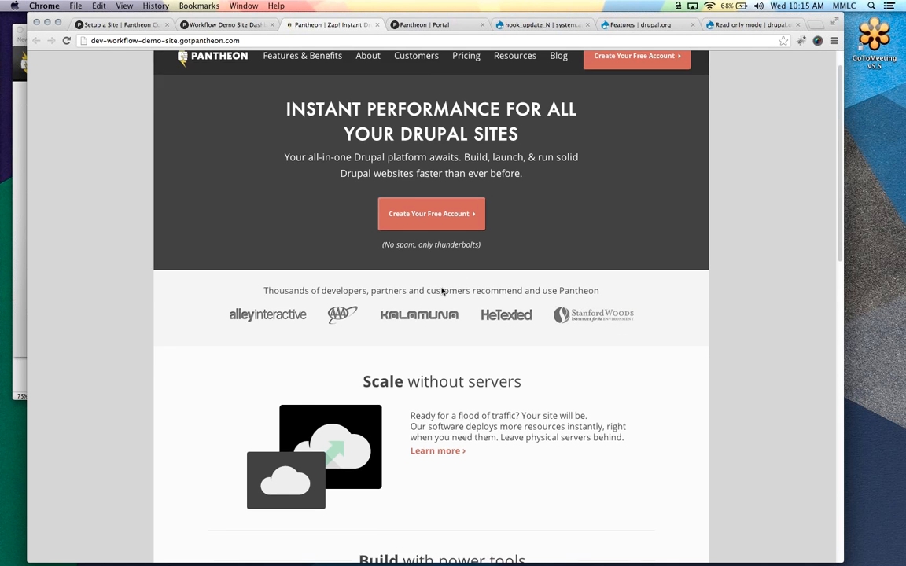
{"action": "scroll", "coordinate": [440, 297], "scroll_direction": "down", "scroll_amount": 10}
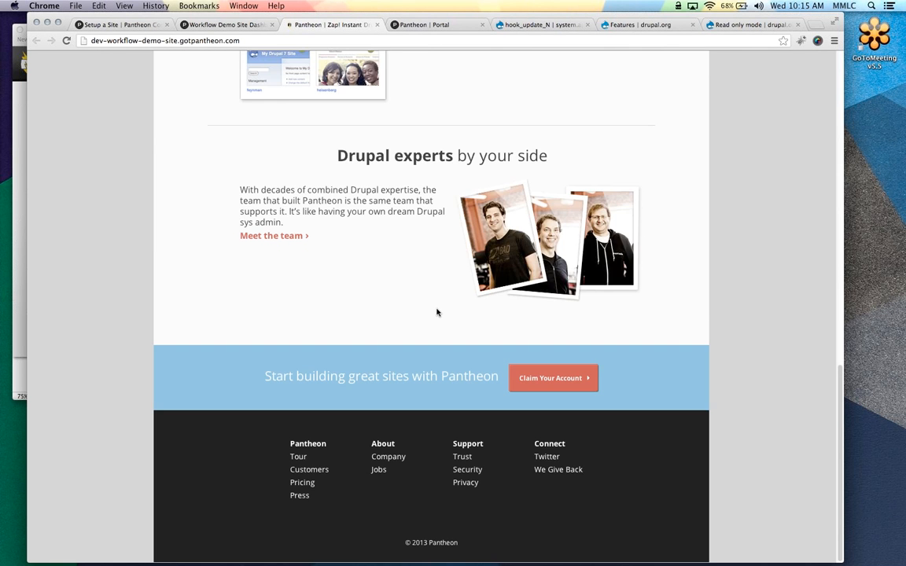
{"action": "scroll", "coordinate": [438, 313], "scroll_direction": "up", "scroll_amount": 12}
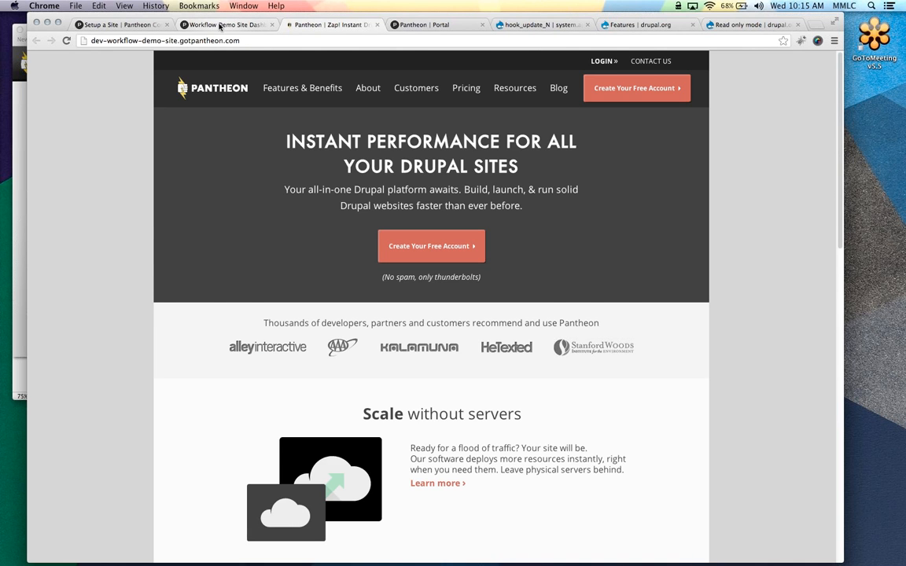
{"action": "left_click", "coordinate": [220, 25]}
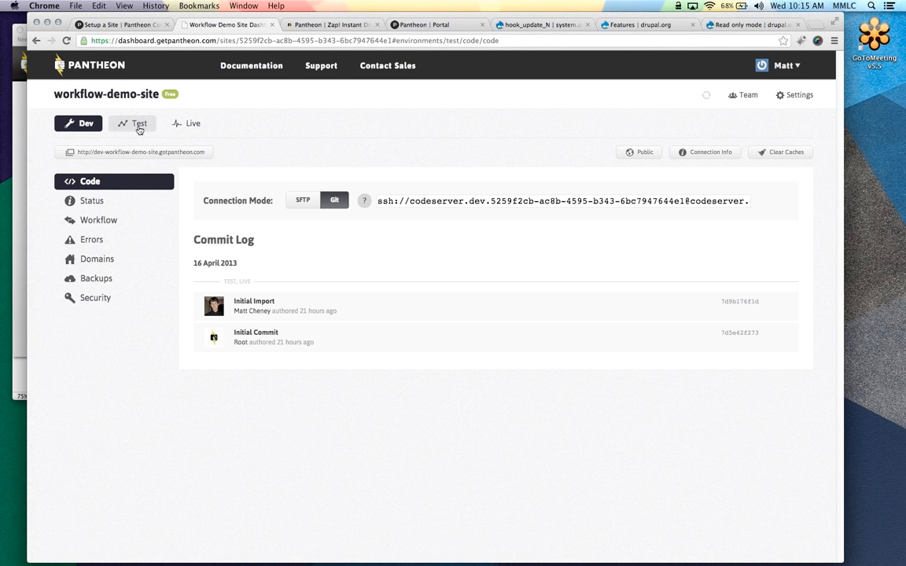
{"action": "left_click", "coordinate": [138, 124]}
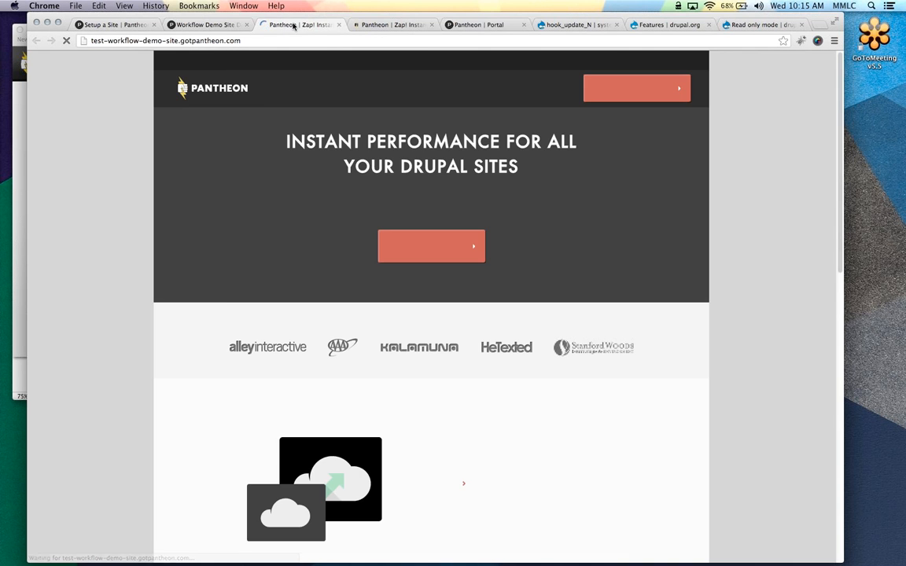
{"action": "left_click_drag", "start_coordinate": [294, 26], "coordinate": [372, 26]}
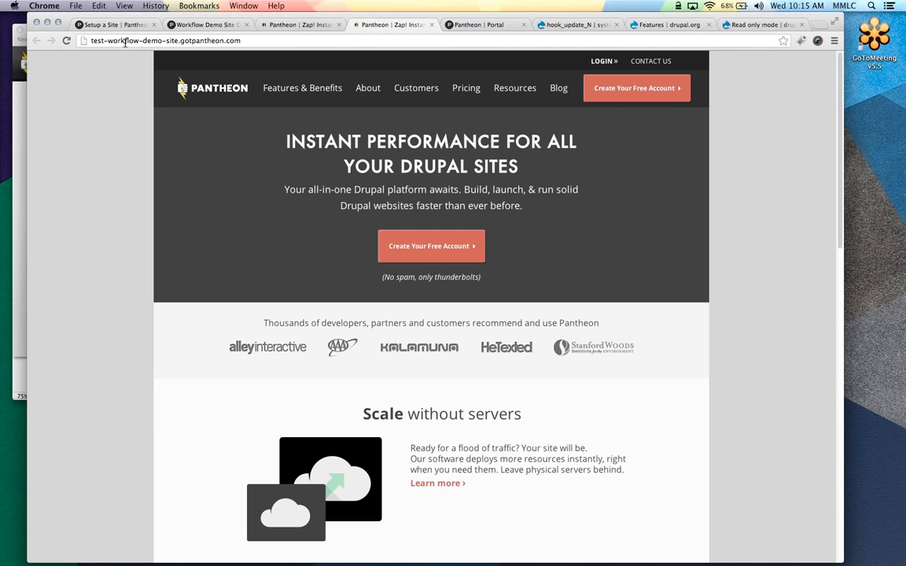
Open the Live site in a new tab, view the Dev site, then return to the Dev environment
{"action": "left_click", "coordinate": [194, 26]}
{"action": "left_click", "coordinate": [193, 125]}
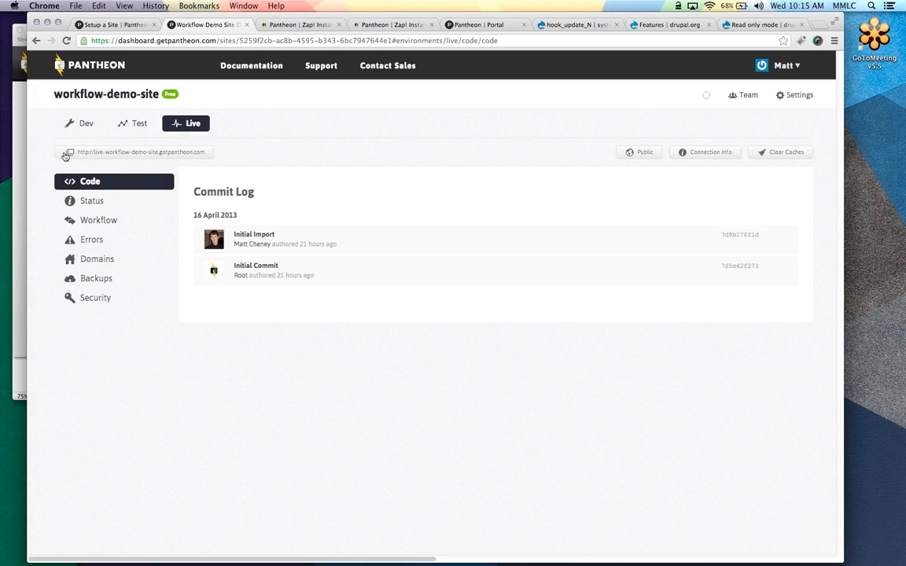
{"action": "left_click_drag", "start_coordinate": [263, 25], "coordinate": [432, 25]}
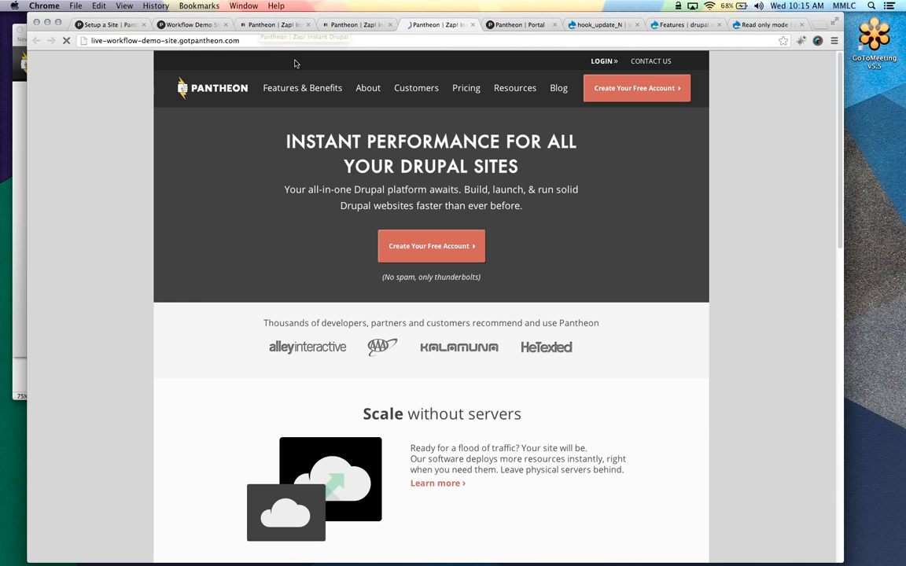
{"action": "left_click", "coordinate": [268, 26]}
{"action": "left_click", "coordinate": [199, 26]}
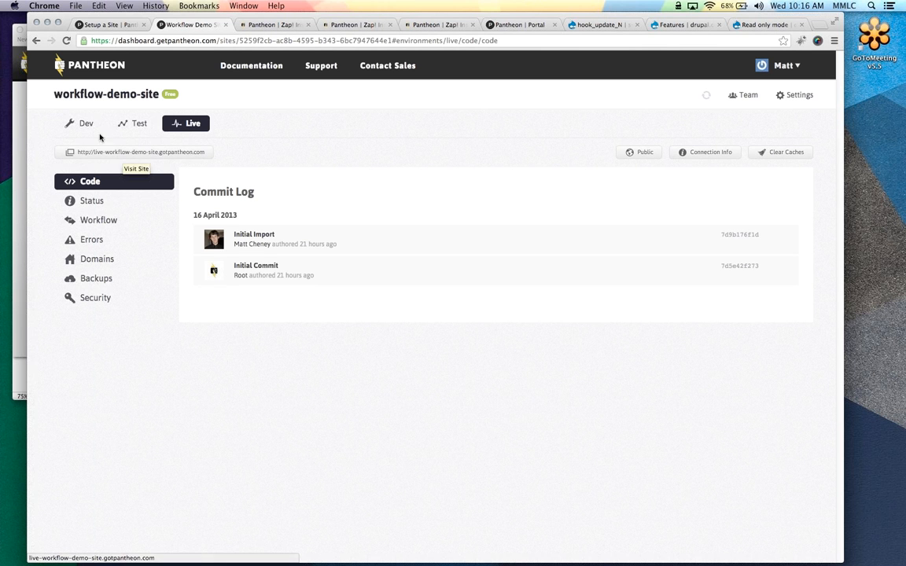
{"action": "left_click", "coordinate": [97, 130]}
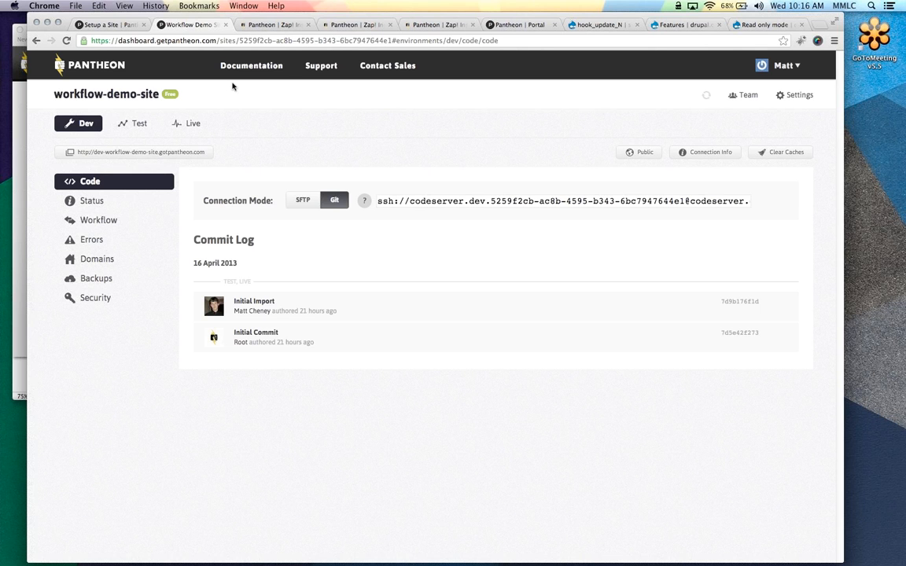
Load the Dev site's /robots.txt, which disallows all crawlers, then return to the dashboard tab
{"action": "left_click", "coordinate": [276, 29]}
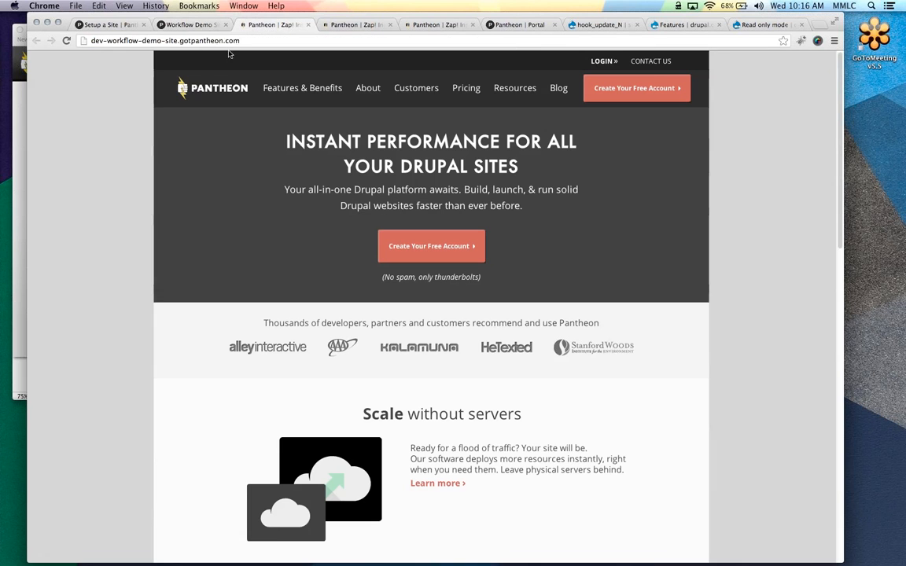
{"action": "left_click", "coordinate": [255, 39]}
{"action": "left_click", "coordinate": [252, 41]}
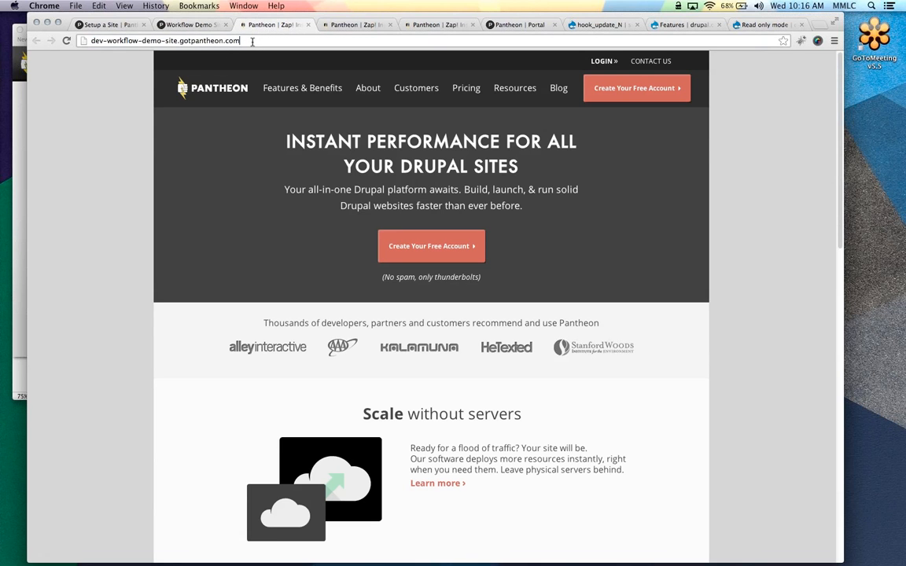
{"action": "type", "text": "/robots."}
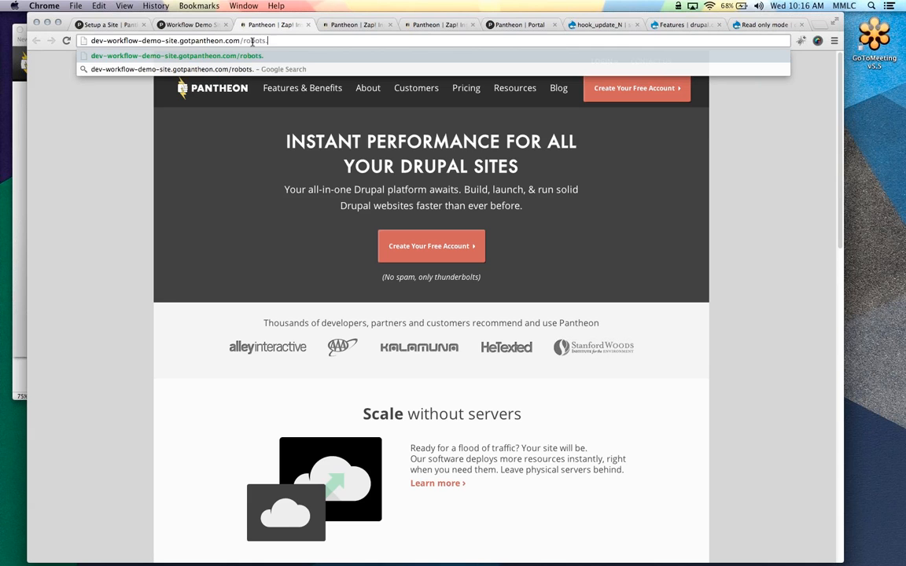
{"action": "type", "text": "txt"}
{"action": "key", "text": "Return"}
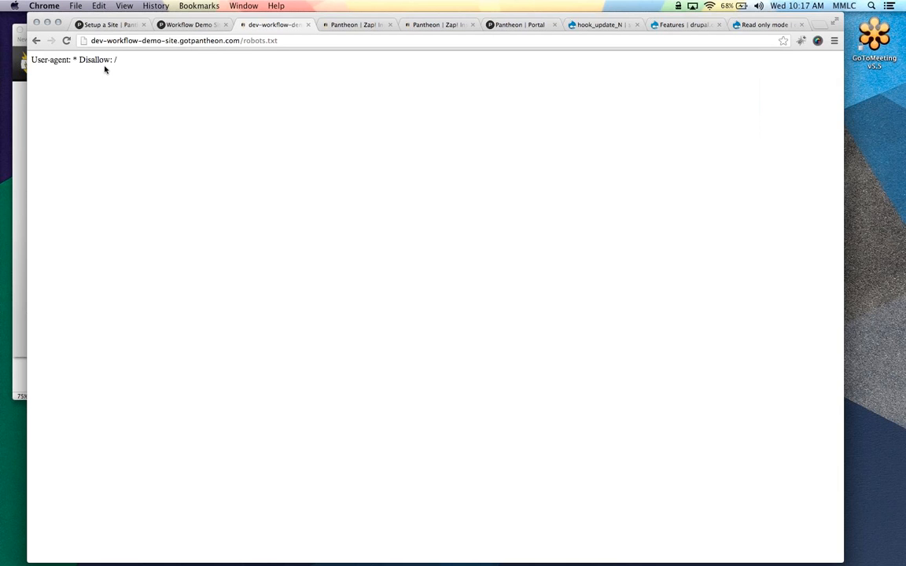
{"action": "left_click", "coordinate": [193, 24]}
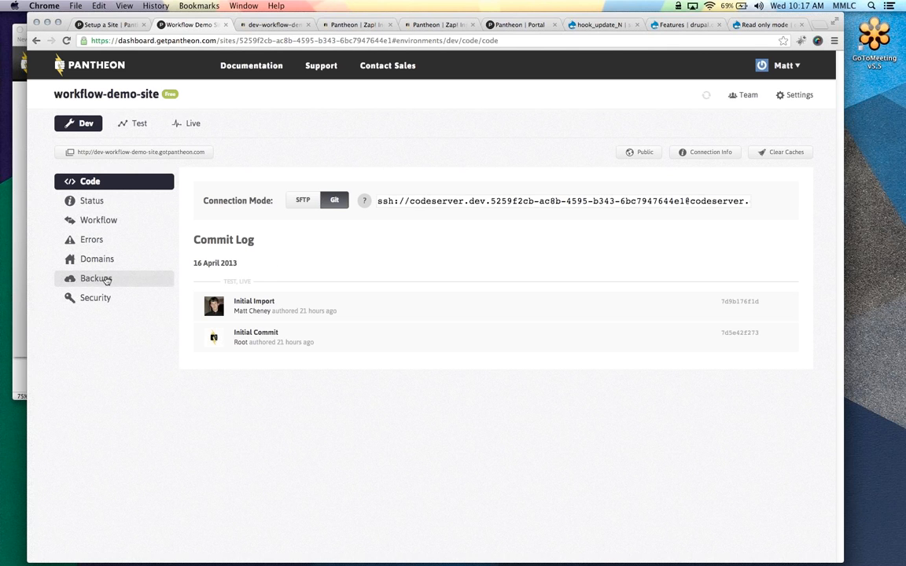
Set Dev Environment Access to Locked with a username and password, then switch to the dev site tab
{"action": "left_click", "coordinate": [95, 300]}
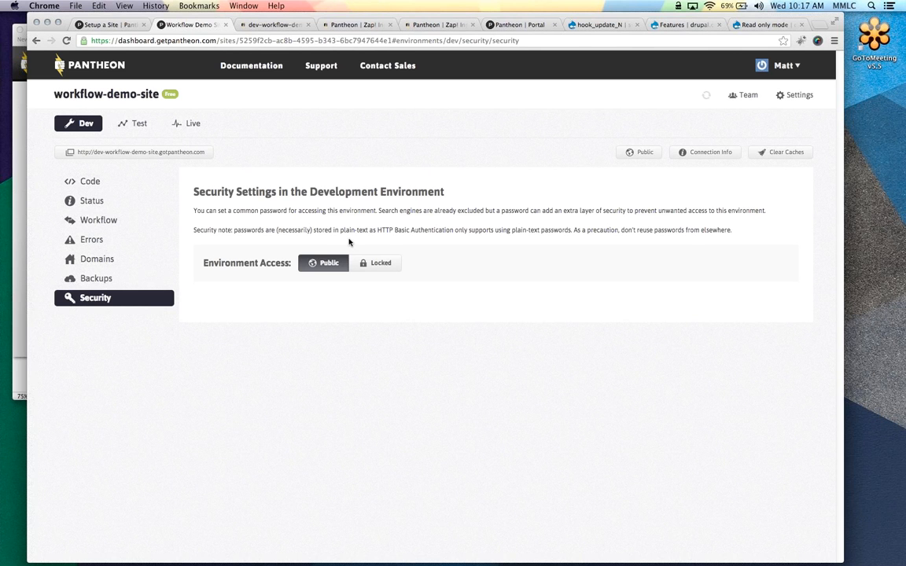
{"action": "left_click", "coordinate": [385, 264]}
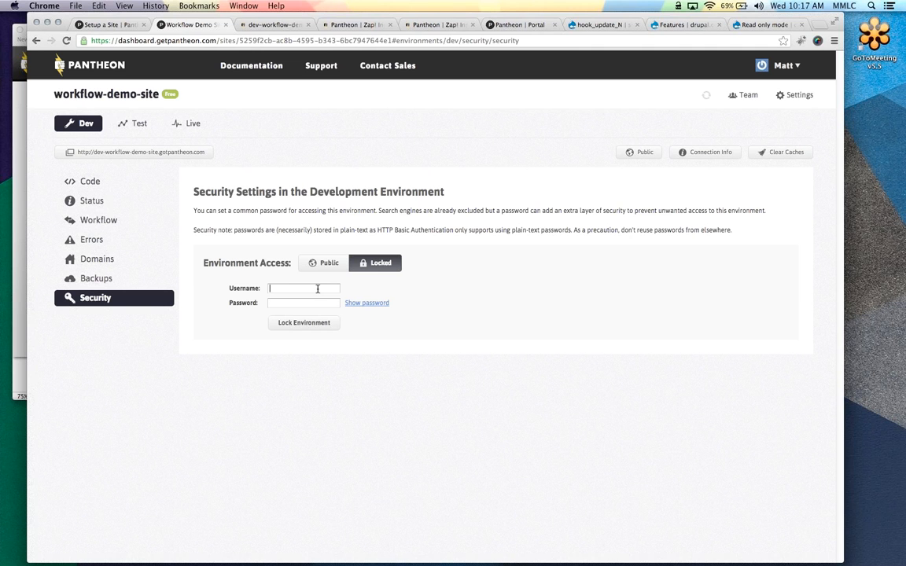
{"action": "type", "text": "demo"}
{"action": "key", "text": "Tab"}
{"action": "type", "text": "demo"}
{"action": "left_click", "coordinate": [367, 303]}
{"action": "left_click", "coordinate": [296, 324]}
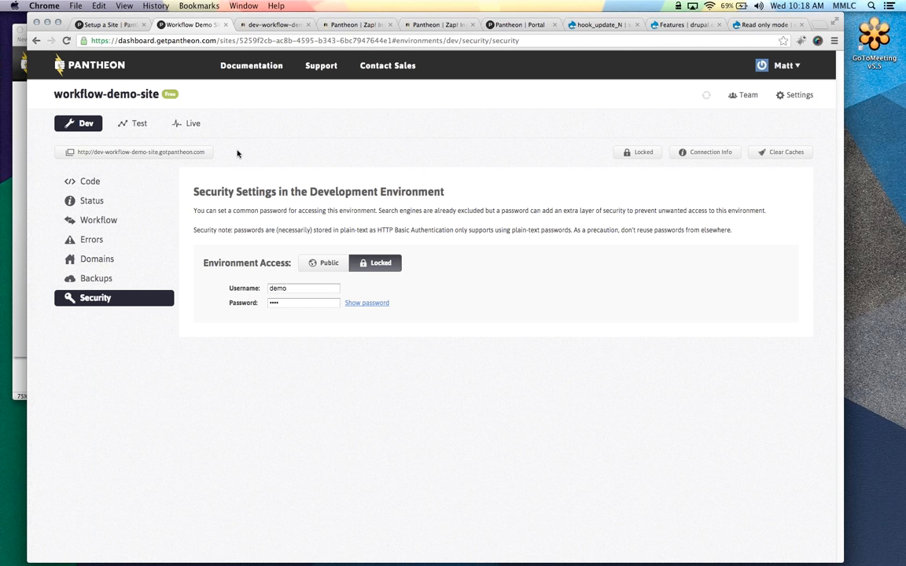
{"action": "left_click", "coordinate": [288, 30]}
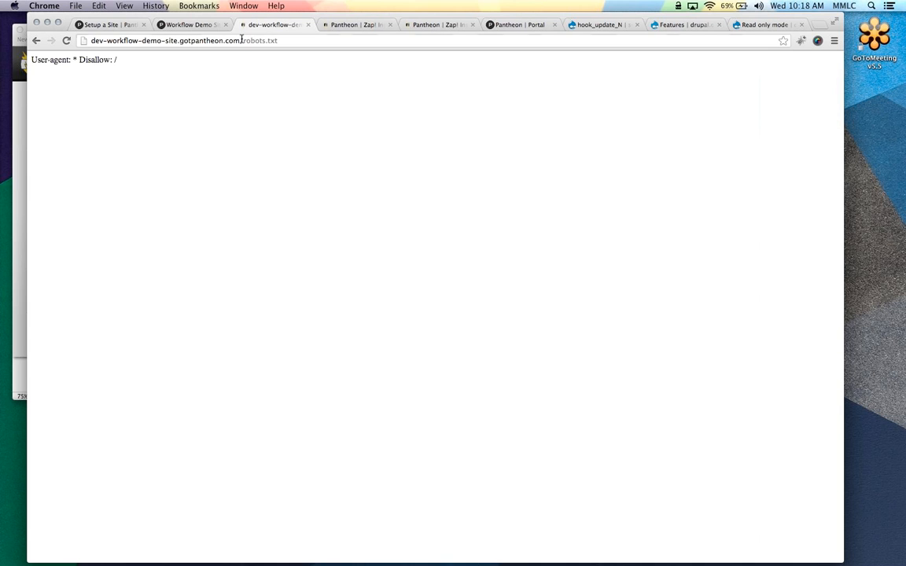
Sign in to the locked dev site root with the username and password, then reopen the dashboard's Code page
{"action": "key", "text": "BackSpace"}
{"action": "key", "text": "Return"}
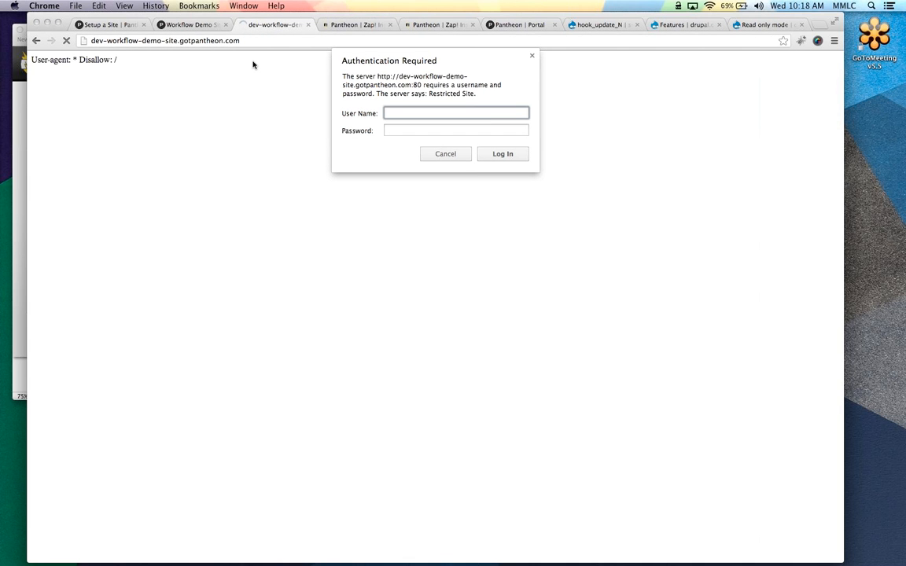
{"action": "type", "text": "demo"}
{"action": "key", "text": "Tab"}
{"action": "type", "text": "demo"}
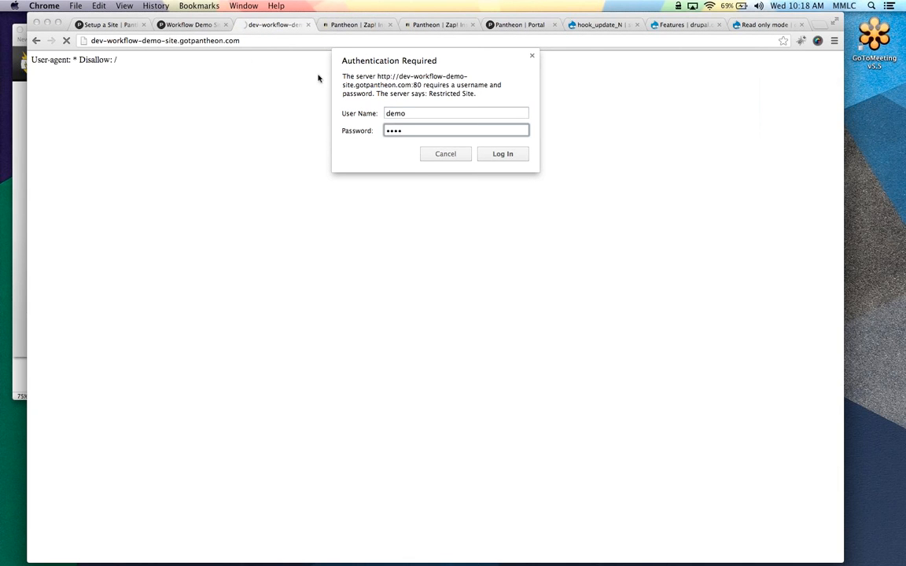
{"action": "left_click", "coordinate": [488, 155]}
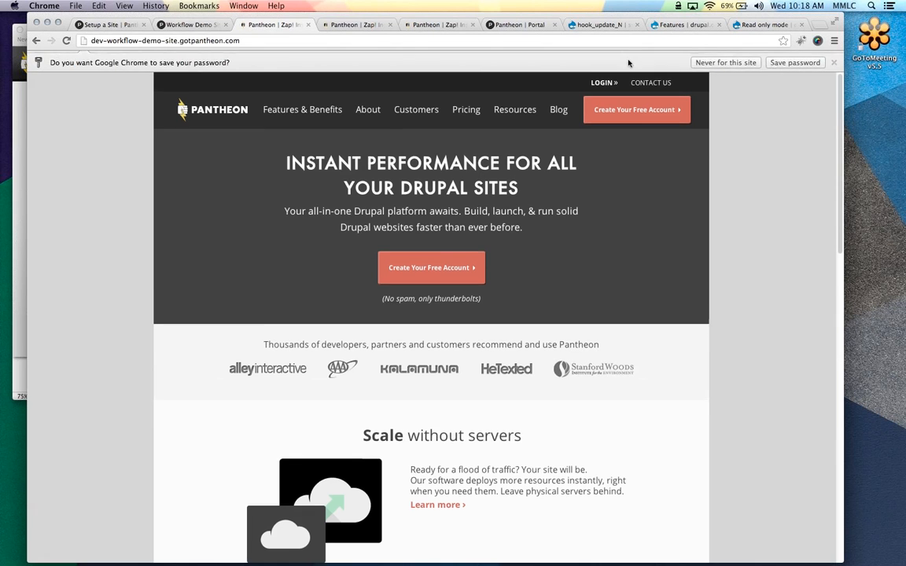
{"action": "key", "text": "super+alt+Left"}
{"action": "left_click", "coordinate": [89, 181]}
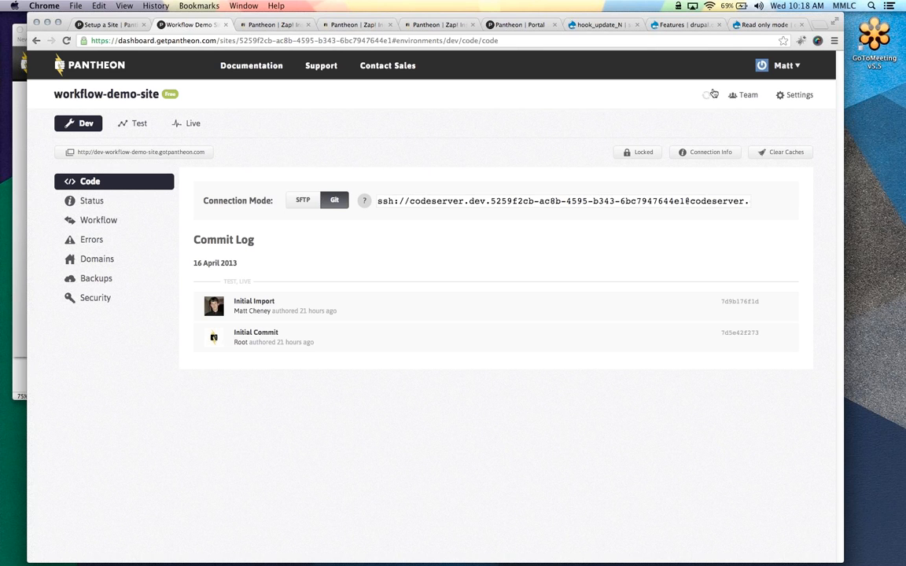
Add a teammate to the site's team by their e-mail address and close Manage Team
{"action": "left_click", "coordinate": [746, 96]}
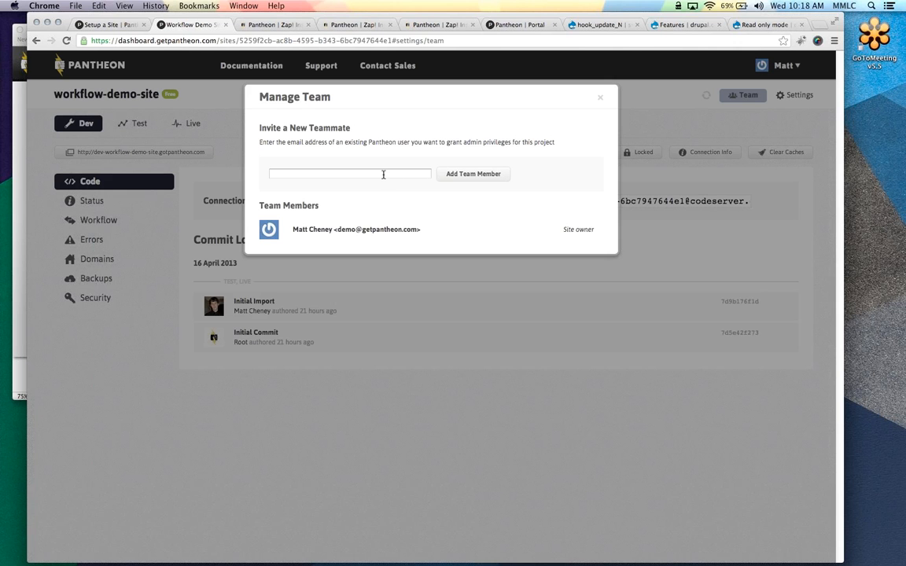
{"action": "left_click", "coordinate": [383, 174]}
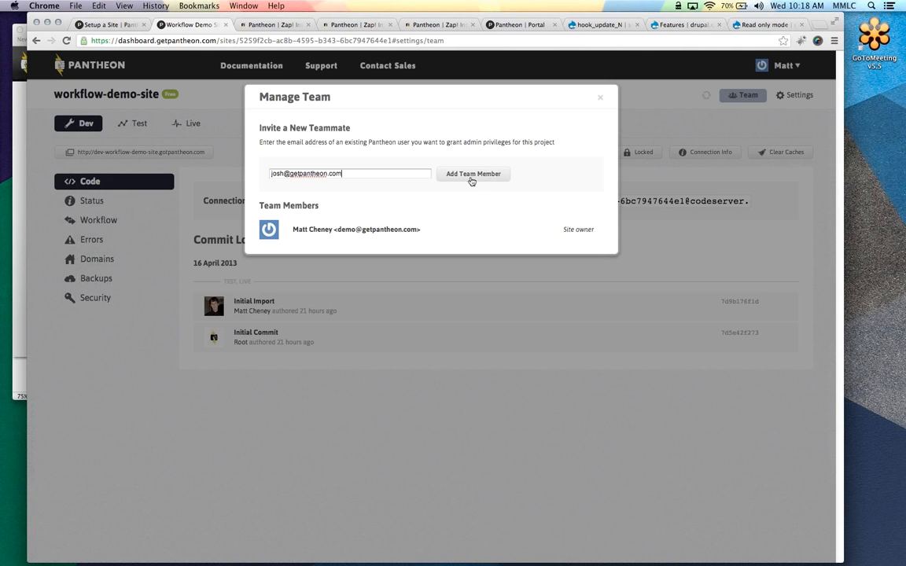
{"action": "left_click", "coordinate": [488, 174]}
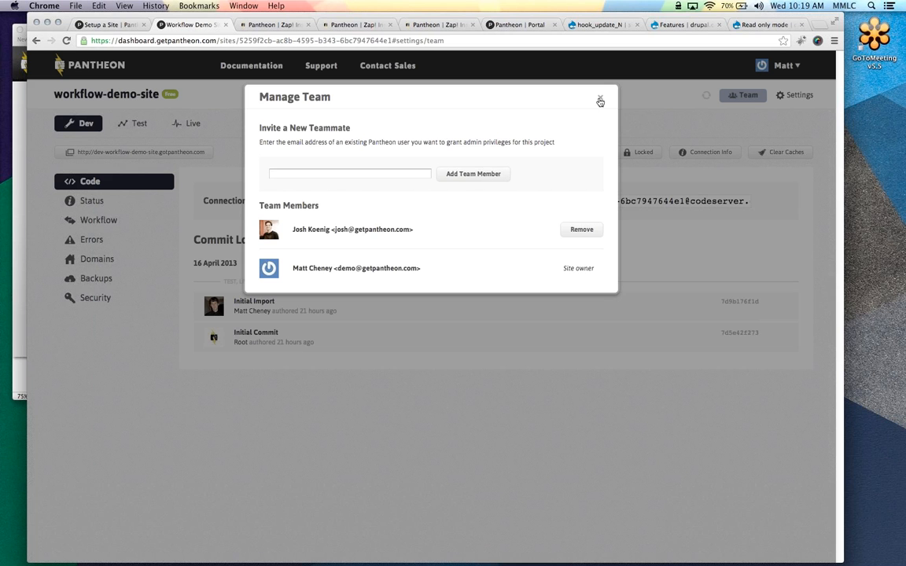
{"action": "left_click", "coordinate": [599, 97]}
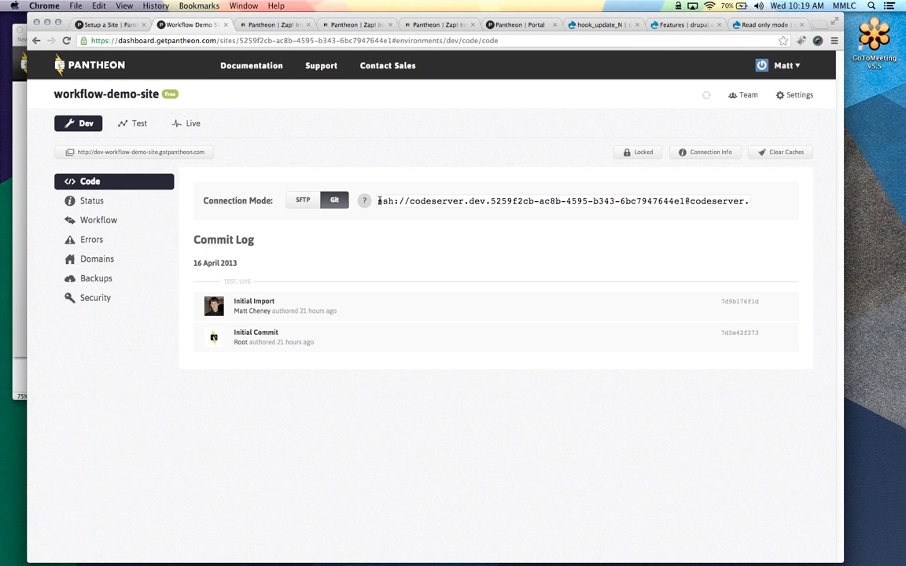
{"action": "left_click_drag", "start_coordinate": [380, 201], "coordinate": [869, 203]}
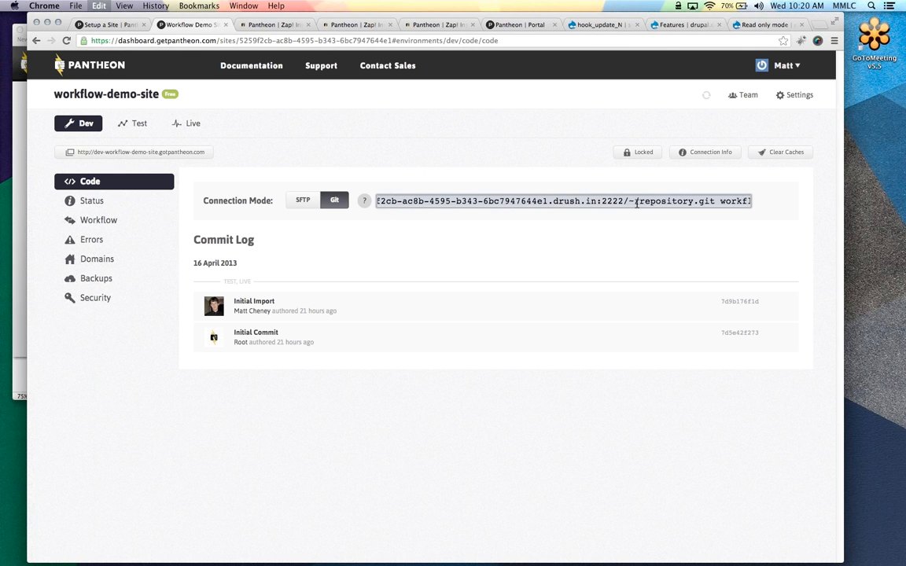
Copy the Dev environment's full Git clone URL and bring up iTerm
{"action": "left_click", "coordinate": [636, 202]}
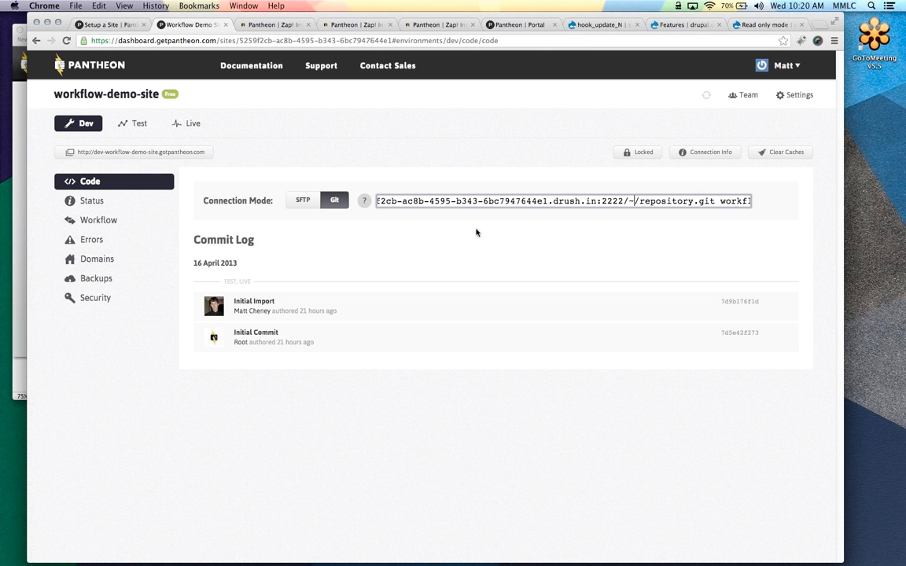
{"action": "triple_click", "coordinate": [472, 201]}
{"action": "left_click", "coordinate": [455, 201]}
{"action": "mouse_move", "coordinate": [1, 250]}
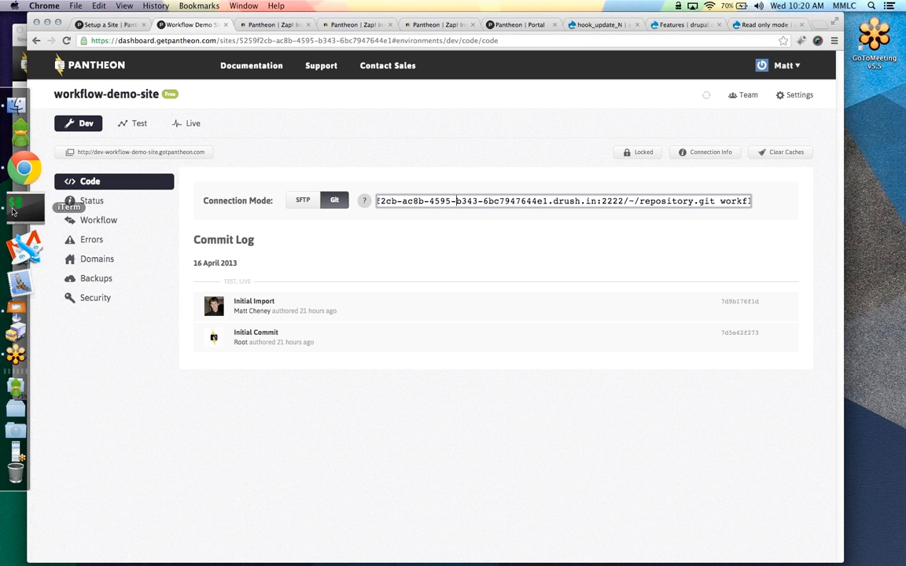
{"action": "left_click", "coordinate": [12, 211]}
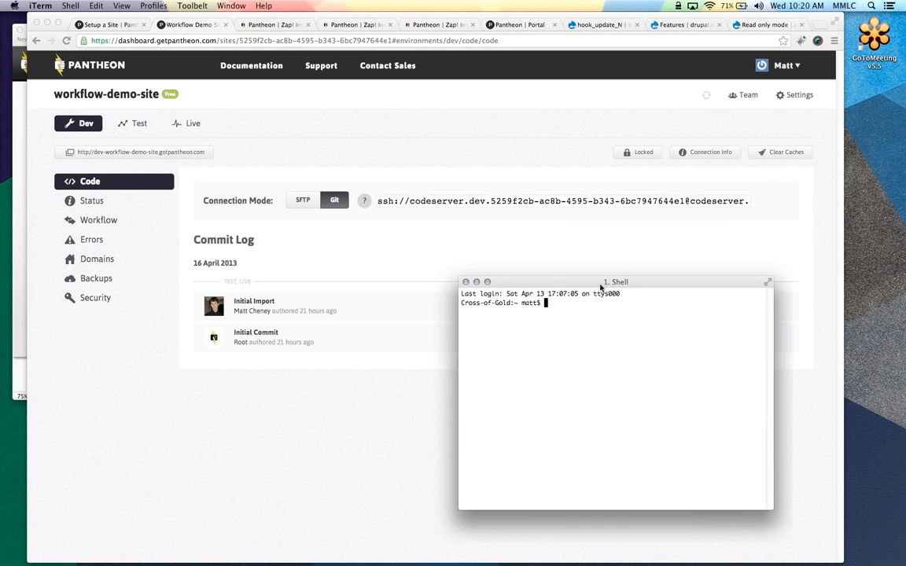
Change into Desktop and run git clone with the pasted Git URL
{"action": "left_click_drag", "start_coordinate": [601, 284], "coordinate": [497, 244]}
{"action": "type", "text": "cd De"}
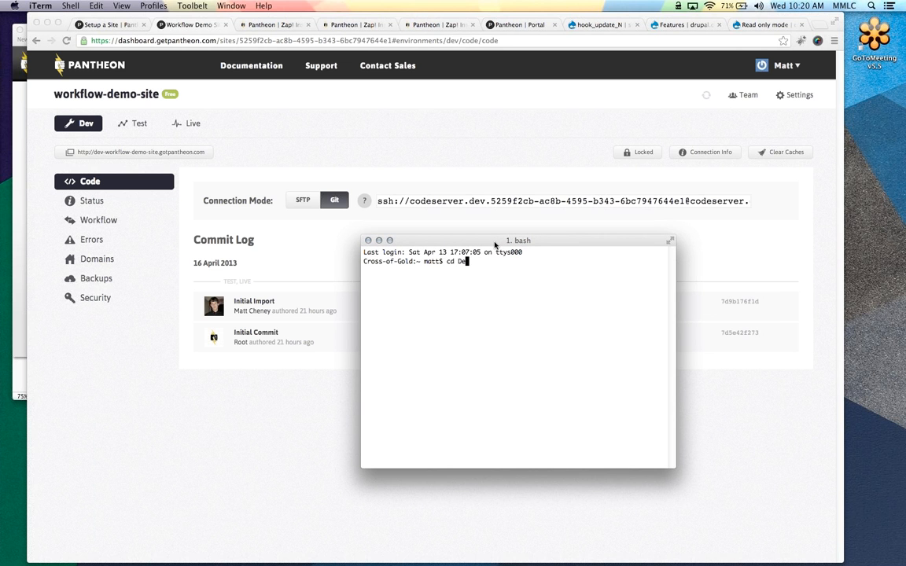
{"action": "type", "text": "sktop"}
{"action": "key", "text": "Return"}
{"action": "type", "text": "git clone"}
{"action": "key", "text": "super+v"}
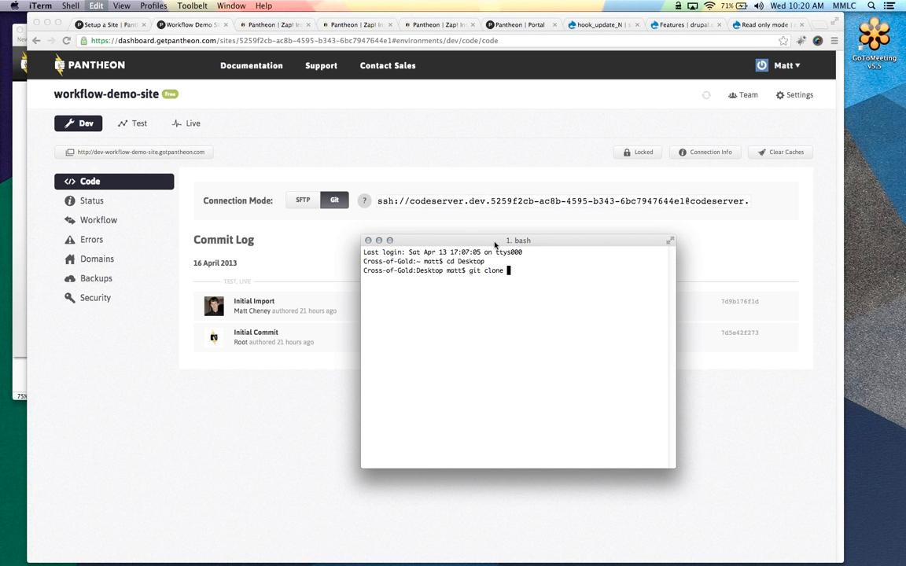
{"action": "key", "text": "Return"}
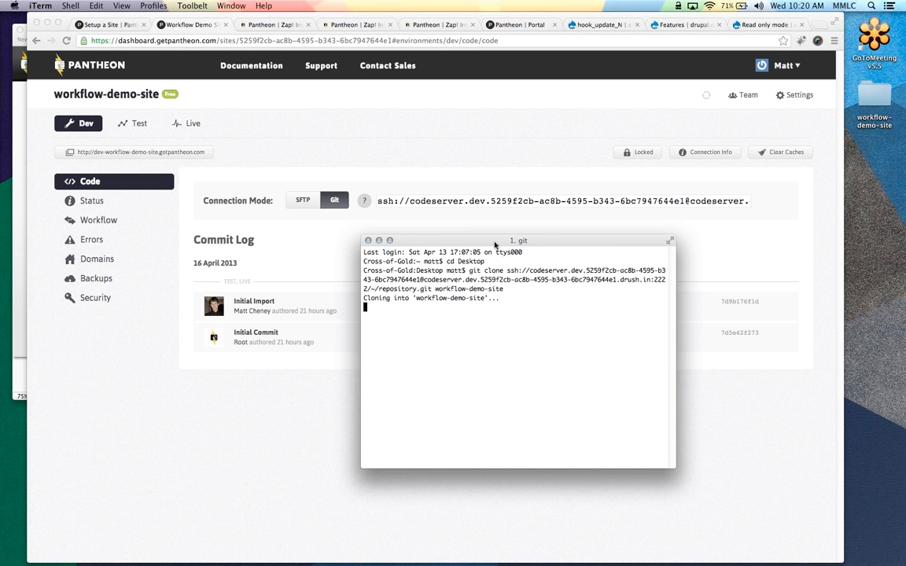
Answer yes to trust the new host key and enlarge the terminal window
{"action": "type", "text": "yes"}
{"action": "key", "text": "Return"}
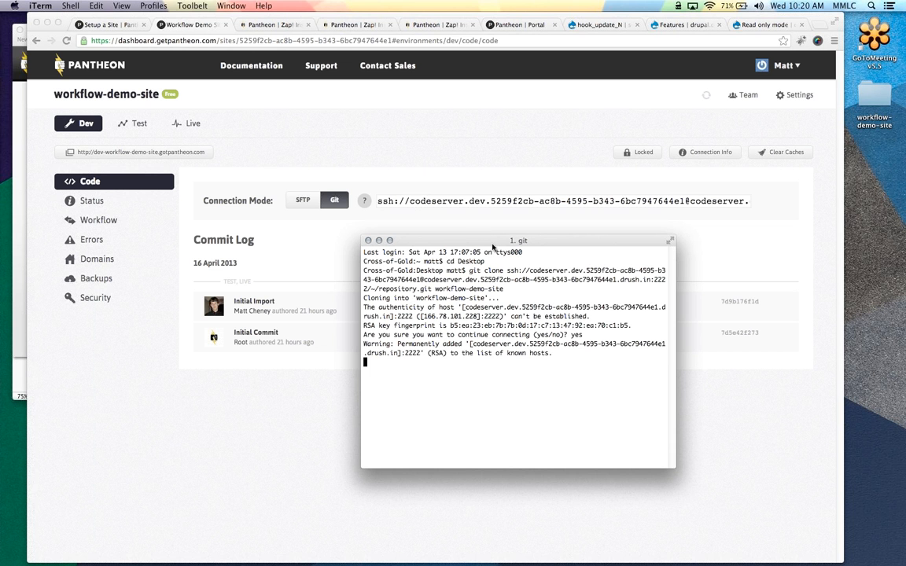
{"action": "left_click_drag", "start_coordinate": [496, 246], "coordinate": [302, 258]}
{"action": "left_click_drag", "start_coordinate": [478, 479], "coordinate": [719, 489]}
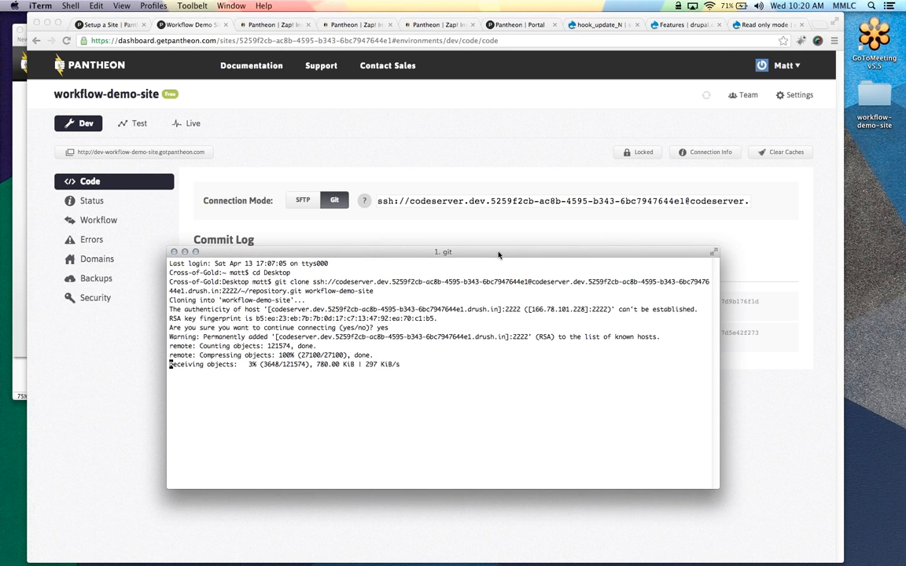
{"action": "left_click_drag", "start_coordinate": [492, 250], "coordinate": [475, 171]}
Enlarge the terminal text and wait for the clone to receive 121574 objects and resolve all deltas
{"action": "key", "text": "super+plus"}
{"action": "key", "text": "super+plus"}
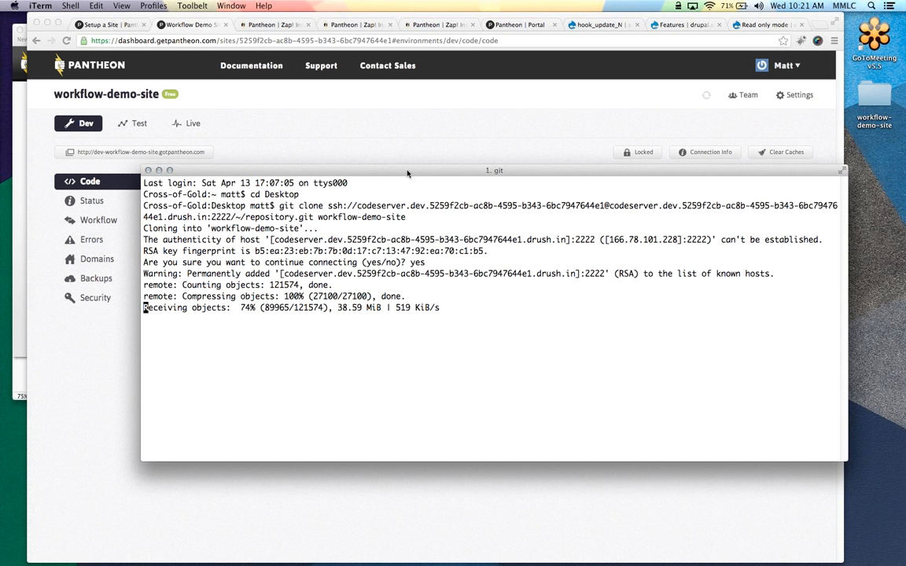
{"action": "mouse_move", "coordinate": [408, 171]}
{"action": "left_mouse_down"}
{"action": "mouse_move", "coordinate": [404, 258]}
{"action": "mouse_move", "coordinate": [363, 212]}
{"action": "mouse_move", "coordinate": [377, 316]}
{"action": "mouse_move", "coordinate": [353, 226]}
{"action": "left_mouse_up"}
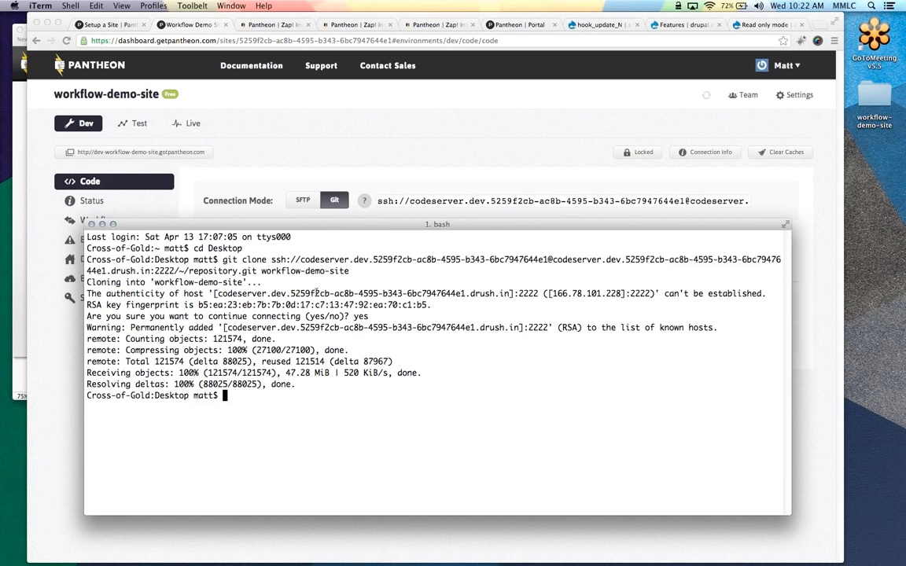
Enter the cloned workflow-demo-site folder and list its files
{"action": "type", "text": "cd w"}
{"action": "key", "text": "Tab"}
{"action": "key", "text": "Return"}
{"action": "type", "text": "ls -la"}
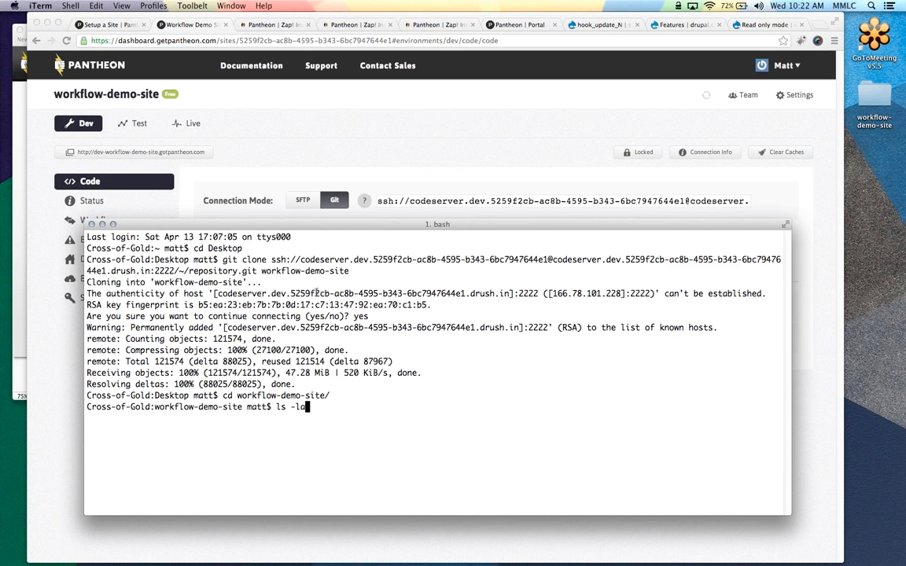
{"action": "key", "text": "BackSpace"}
{"action": "key", "text": "BackSpace"}
{"action": "key", "text": "BackSpace"}
{"action": "key", "text": "Return"}
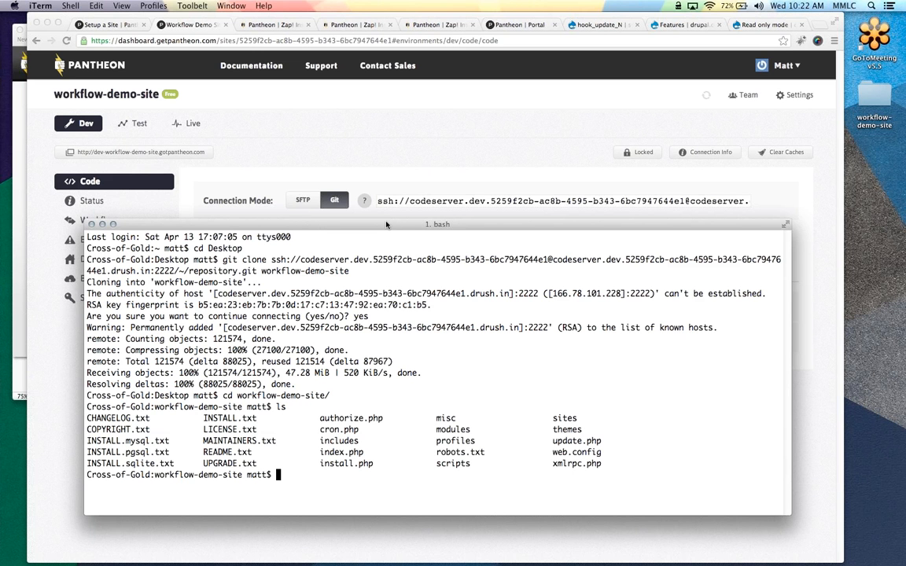
{"action": "left_click_drag", "start_coordinate": [385, 225], "coordinate": [371, 150]}
Browse sites/all and its modules folder, then return to the site root
{"action": "type", "text": "cd sites/al"}
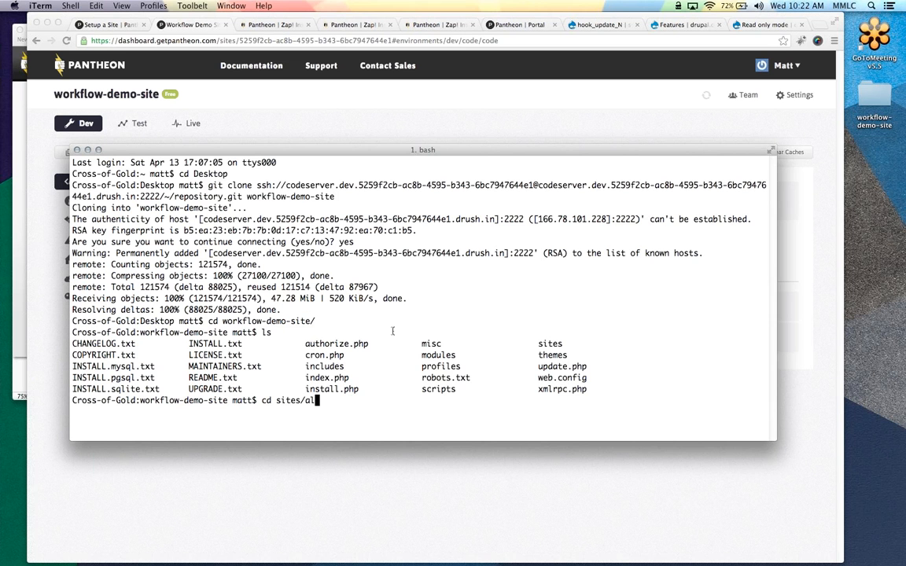
{"action": "type", "text": "l/"}
{"action": "key", "text": "Return"}
{"action": "type", "text": "ls -la"}
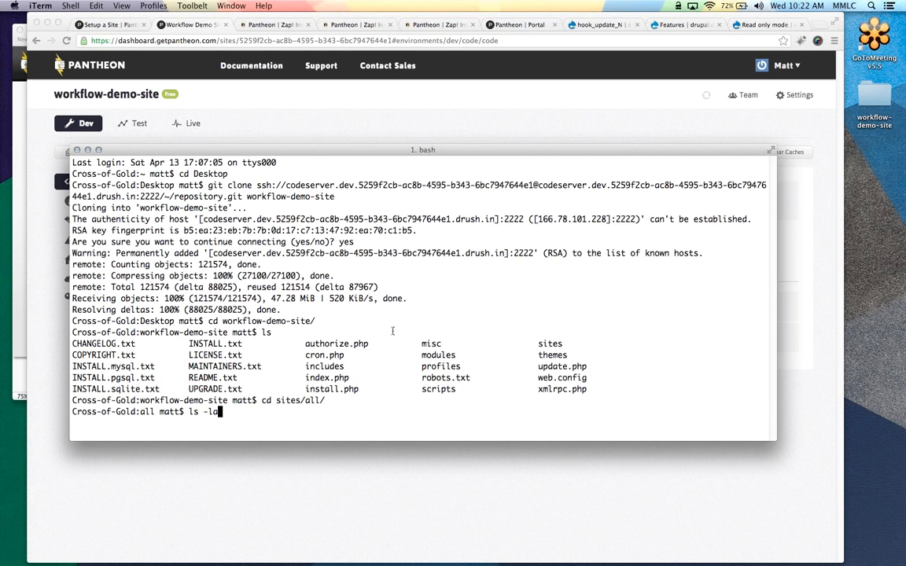
{"action": "key", "text": "Return"}
{"action": "type", "text": "cd modules/"}
{"action": "key", "text": "Return"}
{"action": "type", "text": "ls"}
{"action": "key", "text": "Return"}
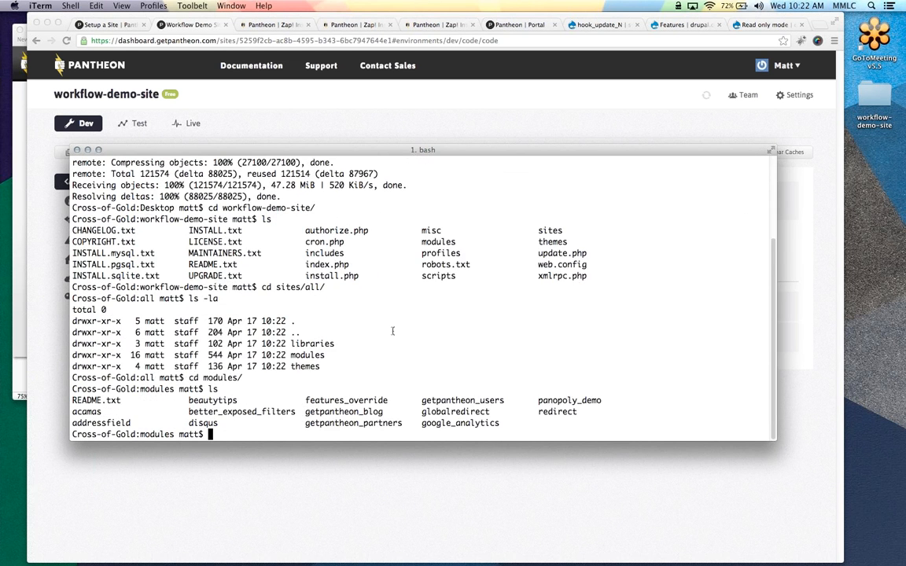
{"action": "type", "text": "."}
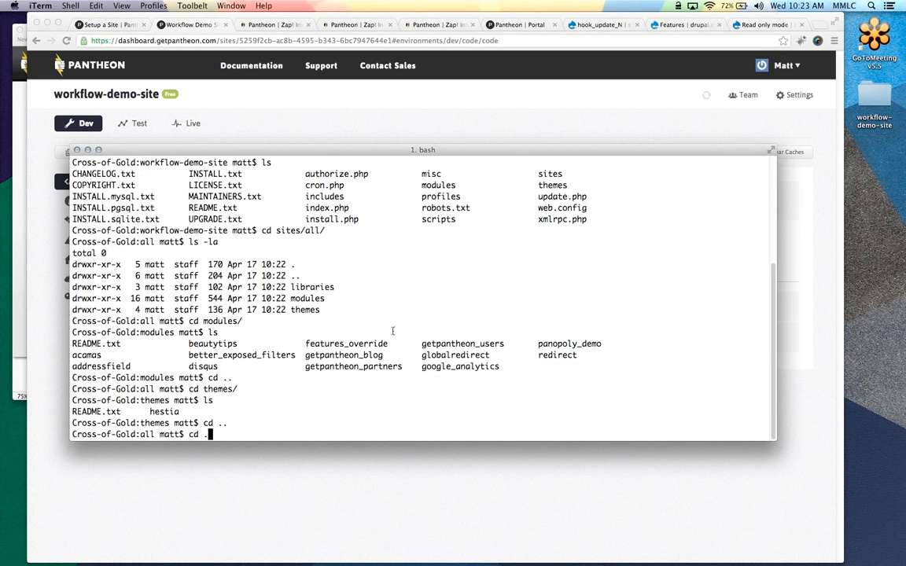
{"action": "type", "text": ". cd themes/ ls cd .. cd .. cd .."}
{"action": "key", "text": "Return"}
List the profiles folder in detail and the contents of profiles/panopoly
{"action": "type", "text": "cd pro"}
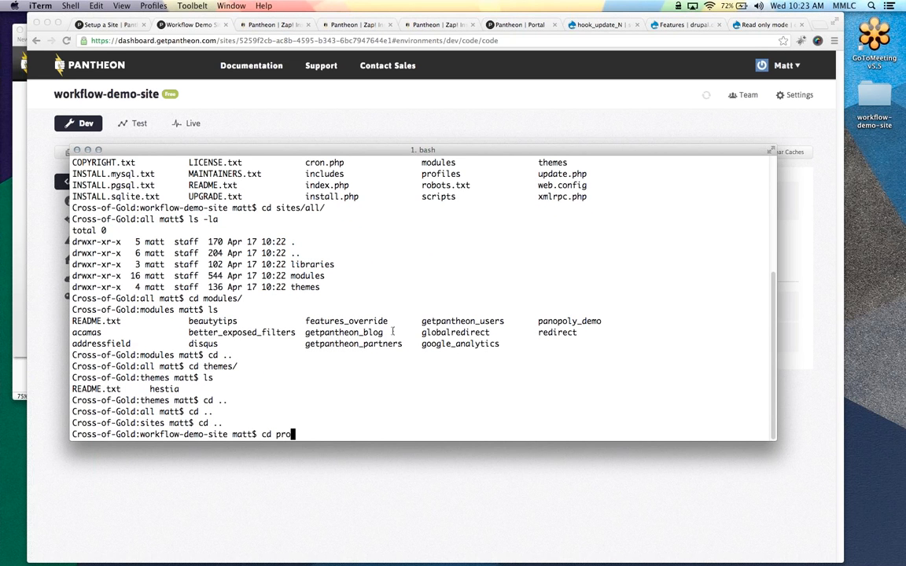
{"action": "key", "text": "Tab"}
{"action": "key", "text": "Return"}
{"action": "type", "text": "ls -l"}
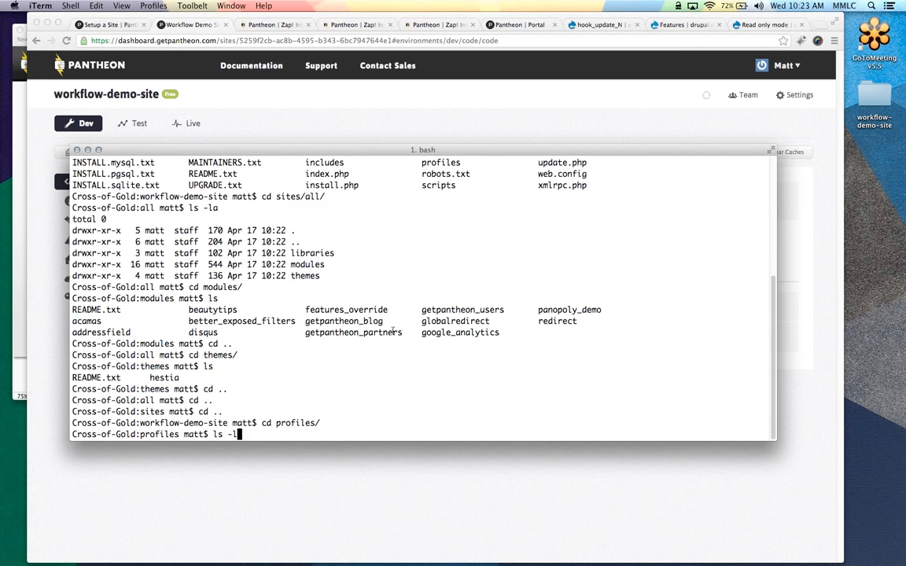
{"action": "type", "text": "a"}
{"action": "key", "text": "Return"}
{"action": "type", "text": "cd panop"}
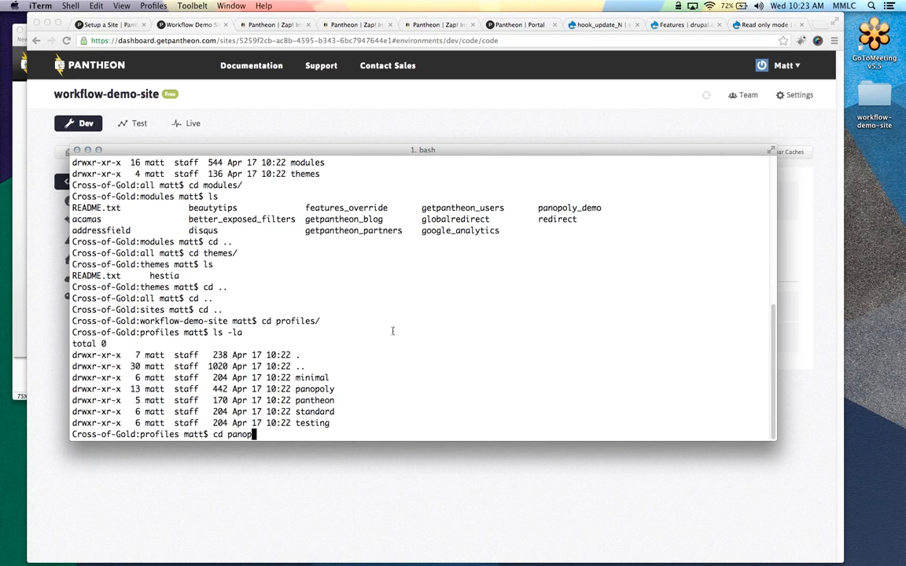
{"action": "key", "text": "Tab"}
{"action": "key", "text": "Return"}
{"action": "type", "text": "ls"}
{"action": "key", "text": "Return"}
Go back up to the site root and list its Drupal core files
{"action": "type", "text": "cd .."}
{"action": "key", "text": "Return"}
{"action": "type", "text": "cd "}
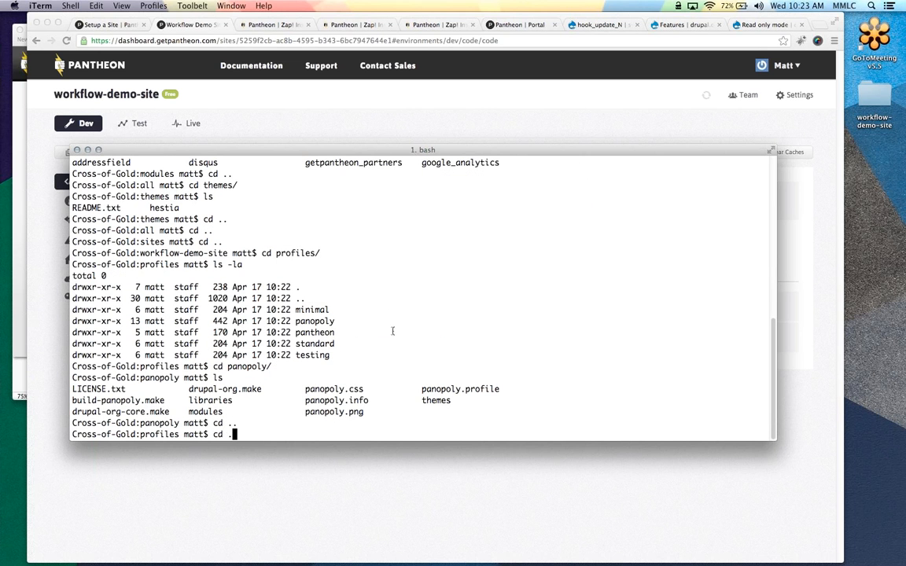
{"action": "type", "text": ".."}
{"action": "key", "text": "Return"}
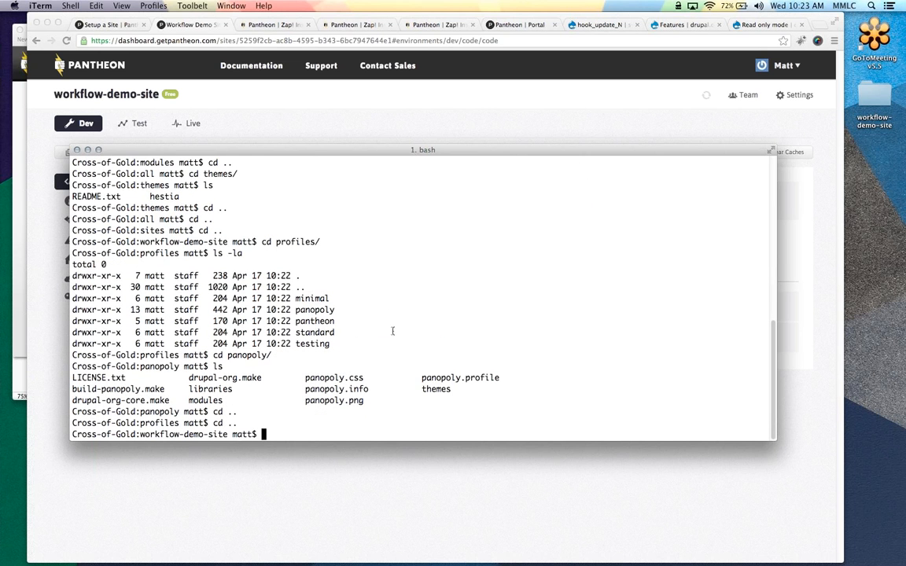
{"action": "type", "text": "ls"}
{"action": "key", "text": "Return"}
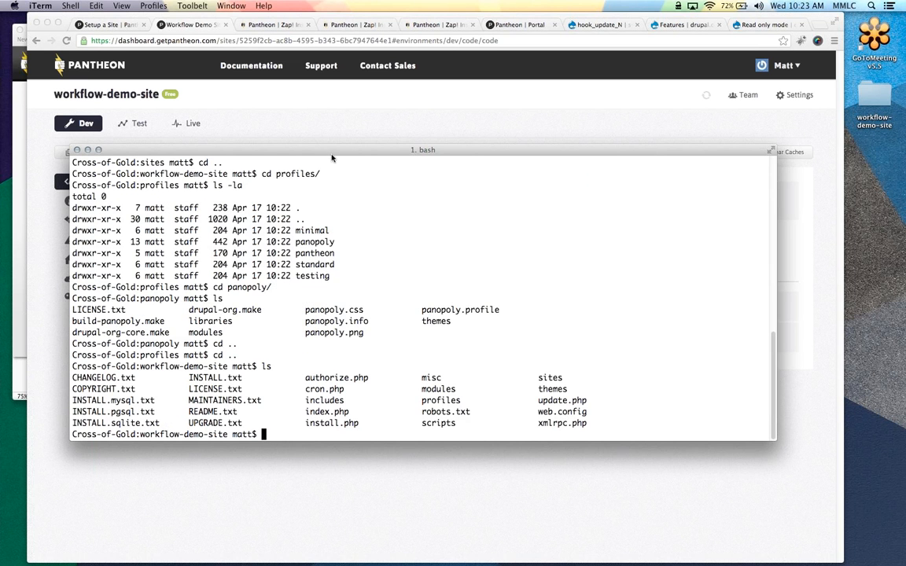
{"action": "left_click_drag", "start_coordinate": [332, 158], "coordinate": [332, 223]}
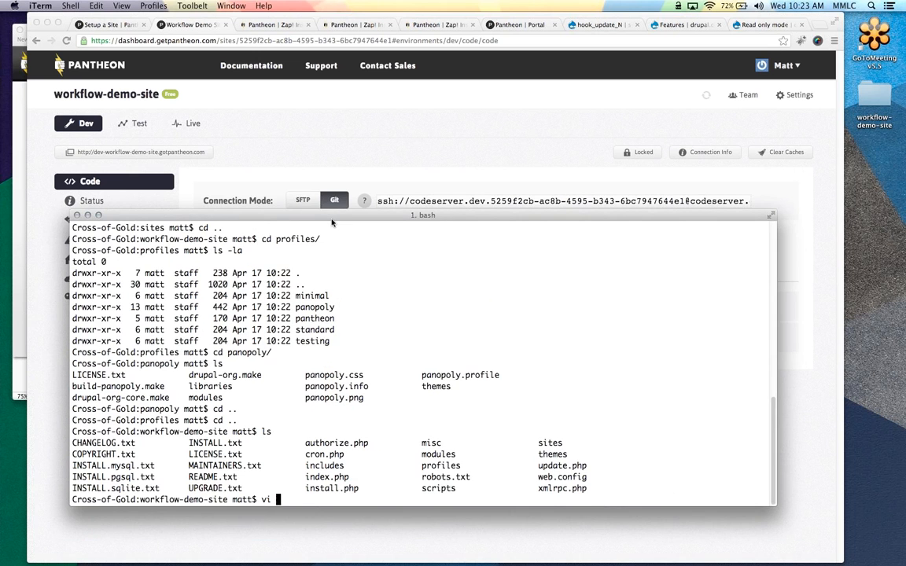
Create hello.txt in vi containing "Hello this is a test!" and save it
{"action": "type", "text": "vi hello.txt"}
{"action": "key", "text": "Return"}
{"action": "type", "text": "iHello this is a "}
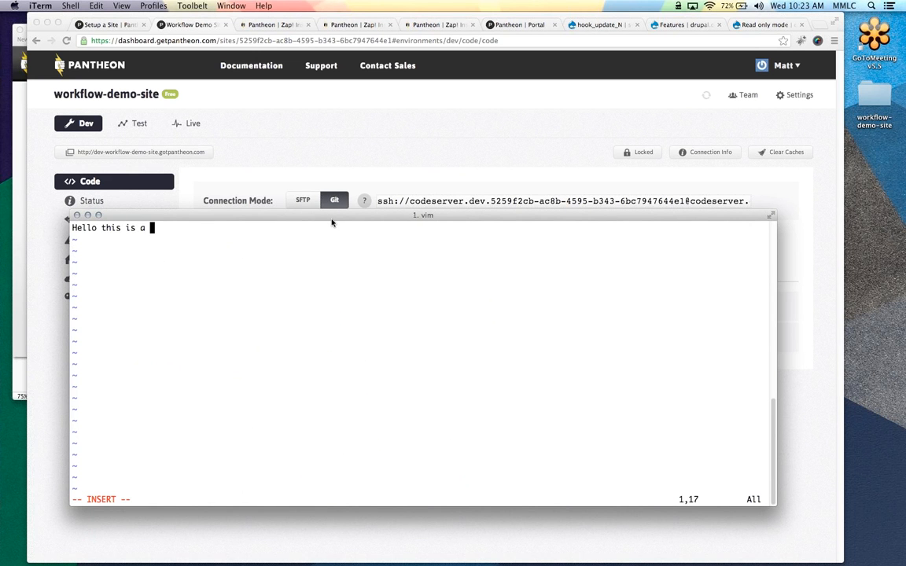
{"action": "type", "text": "test!"}
{"action": "key", "text": "Escape"}
{"action": "type", "text": ":wq"}
{"action": "key", "text": "Return"}
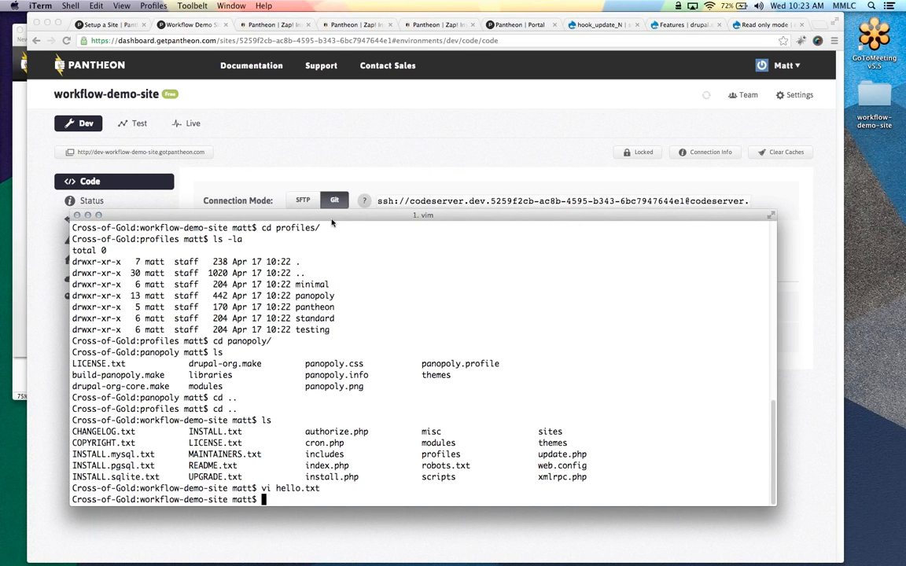
Stage hello.txt with git add, checking git status before and after, plus git diff
{"action": "type", "text": "git status"}
{"action": "key", "text": "Return"}
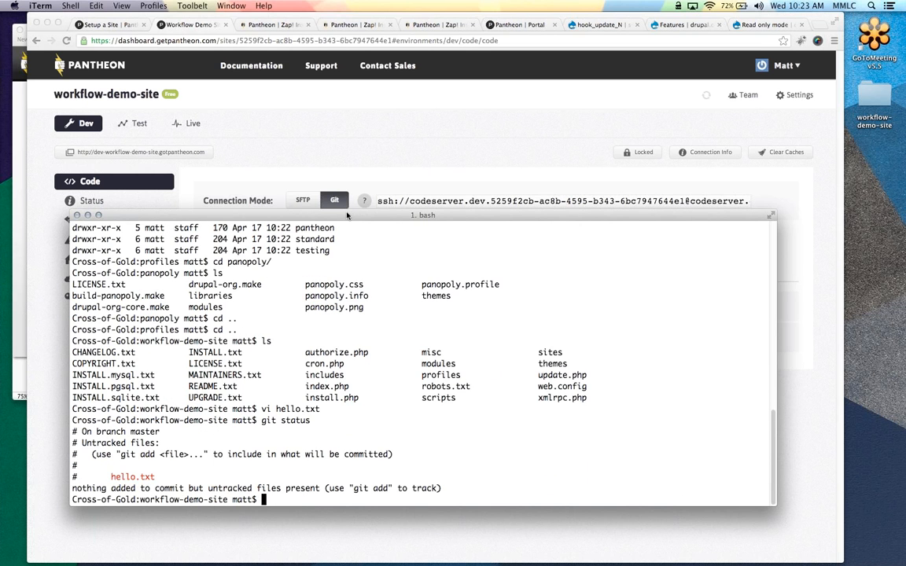
{"action": "left_click_drag", "start_coordinate": [346, 214], "coordinate": [356, 173]}
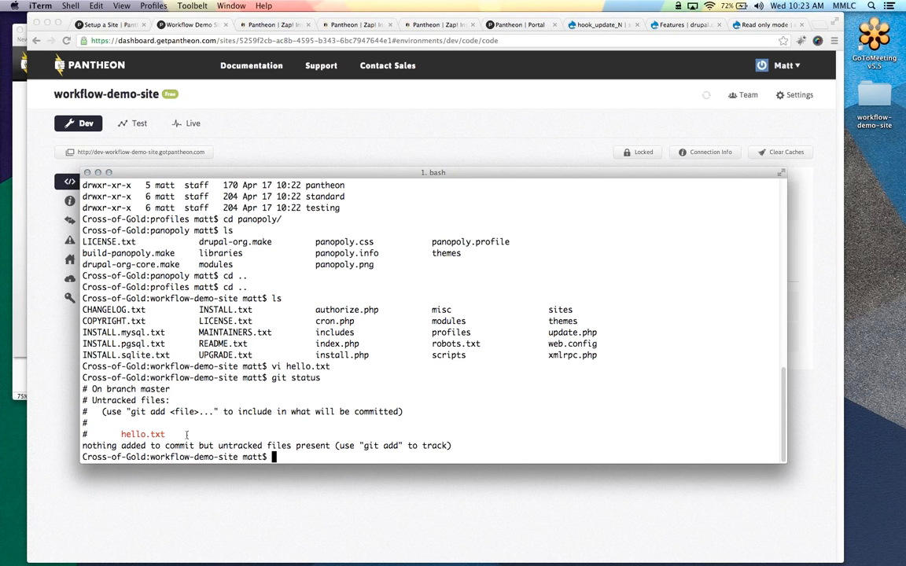
{"action": "type", "text": "git add he"}
{"action": "key", "text": "Tab"}
{"action": "key", "text": "Return"}
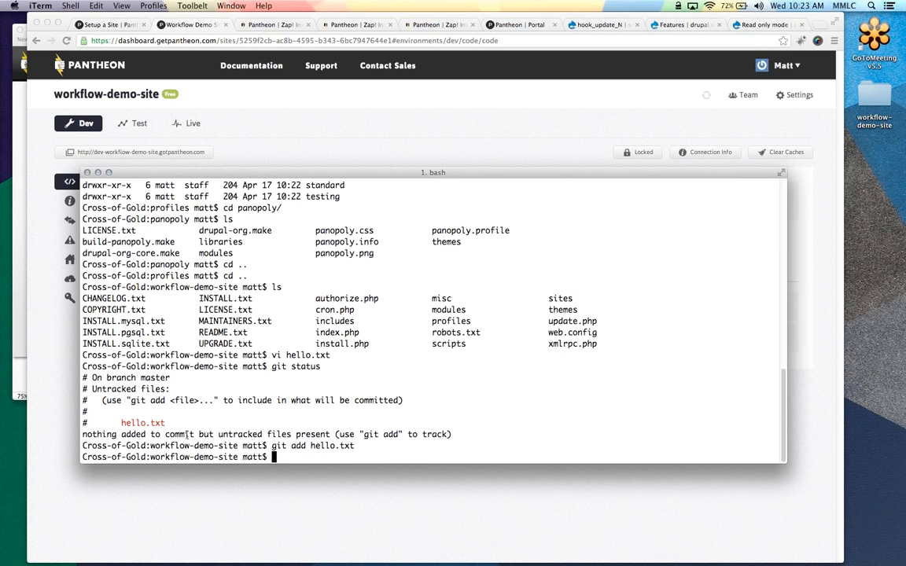
{"action": "type", "text": "git status"}
{"action": "key", "text": "Return"}
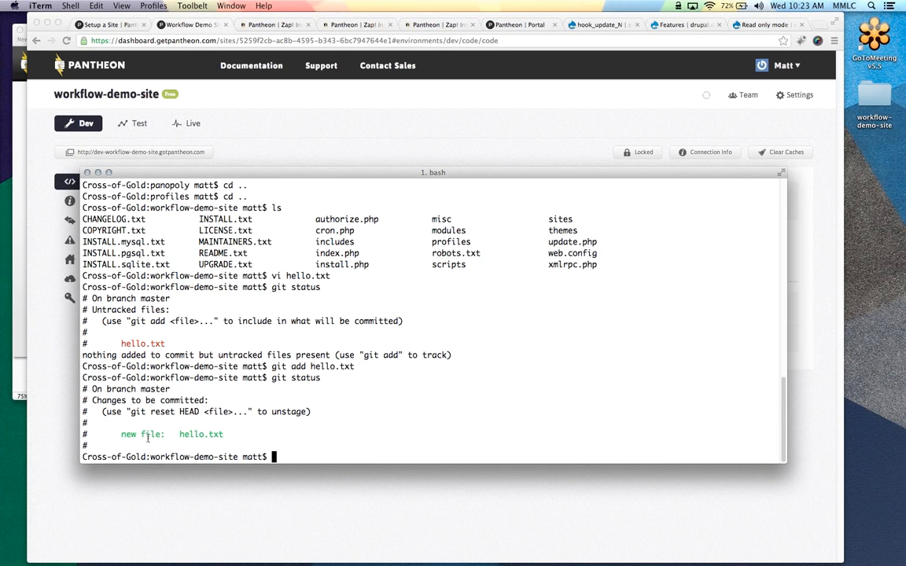
{"action": "type", "text": "git diff"}
{"action": "key", "text": "Return"}
Commit with message "This is a test of the git version control for Pantheon" and git push
{"action": "type", "text": "git commit -am"}
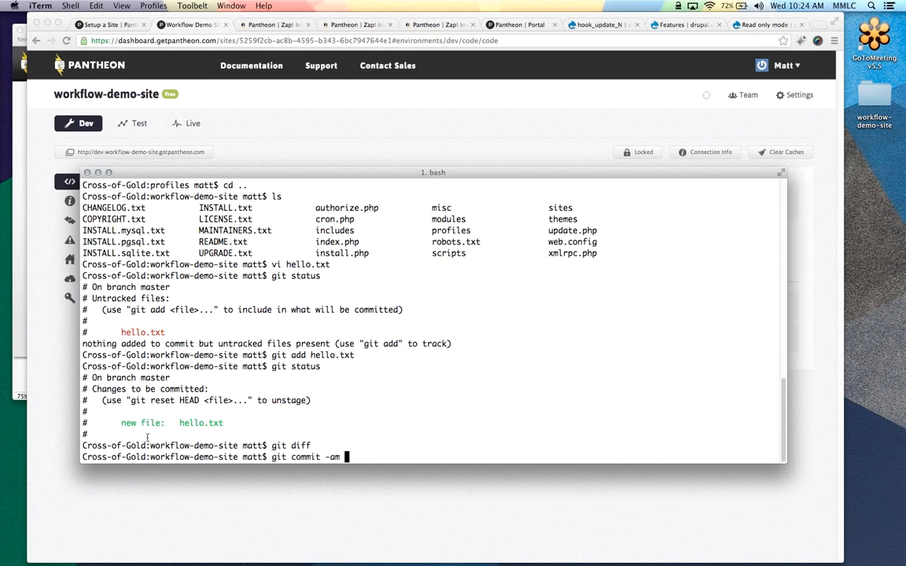
{"action": "type", "text": "\""}
{"action": "type", "text": "This is a test of the git"}
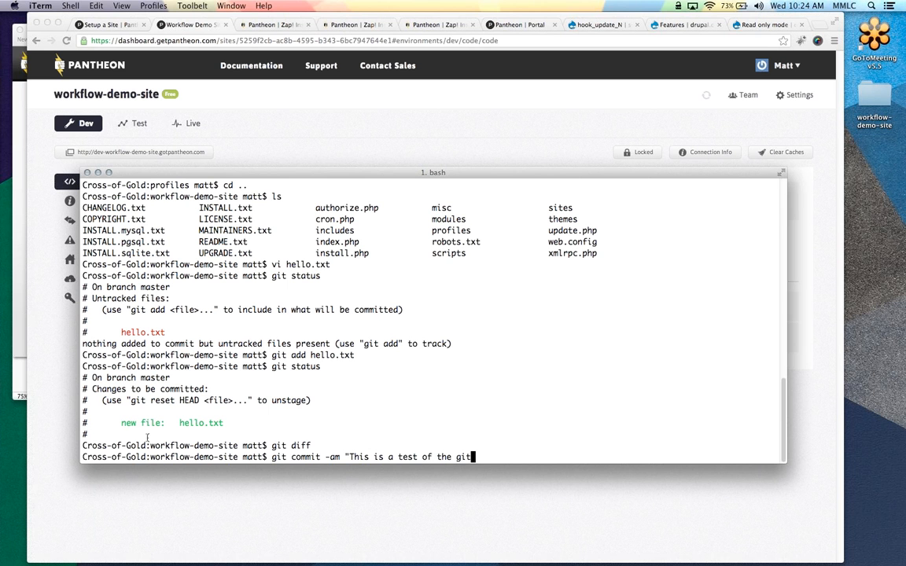
{"action": "type", "text": " version control for Pantheon\""}
{"action": "key", "text": "Return"}
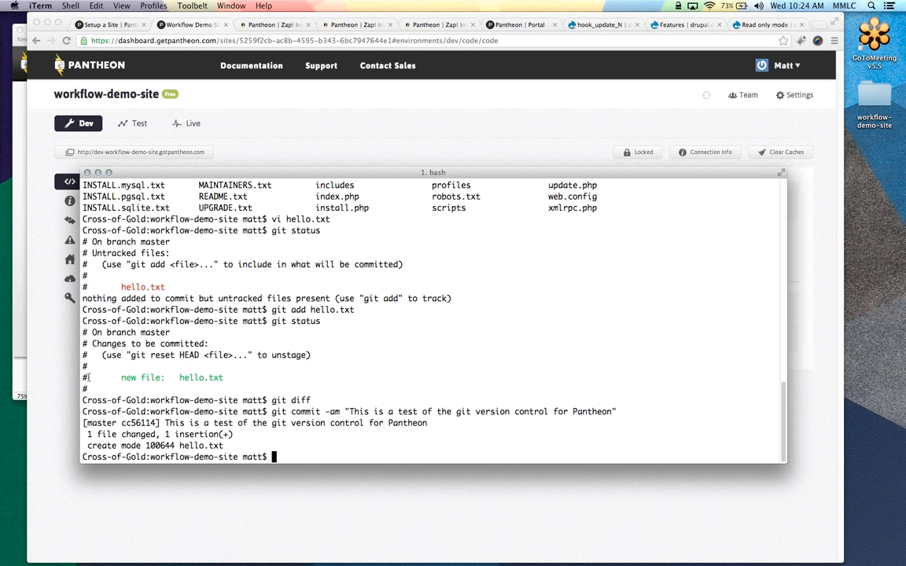
{"action": "type", "text": "git push"}
{"action": "key", "text": "Return"}
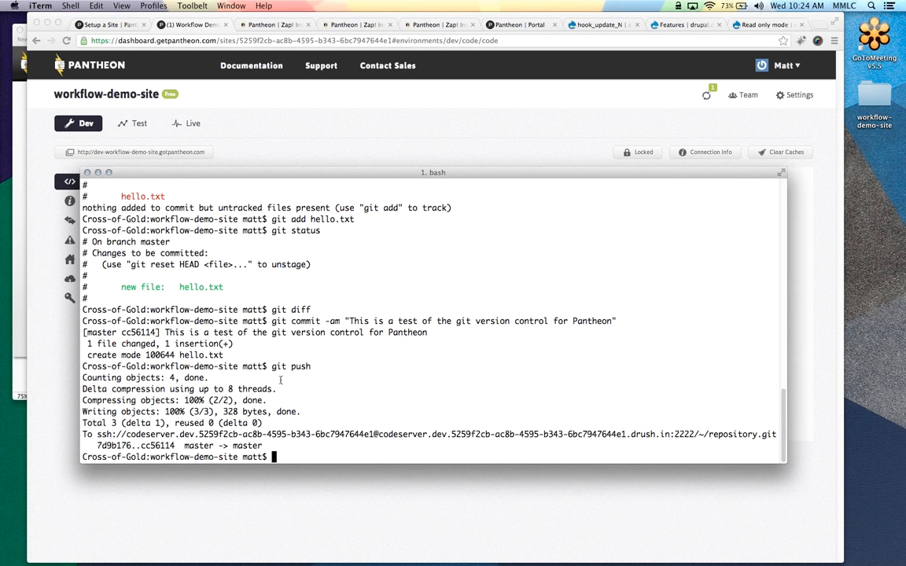
Confirm the pushed commit in the Dev commit log and load the dev site's /hello.txt
{"action": "left_click", "coordinate": [420, 149]}
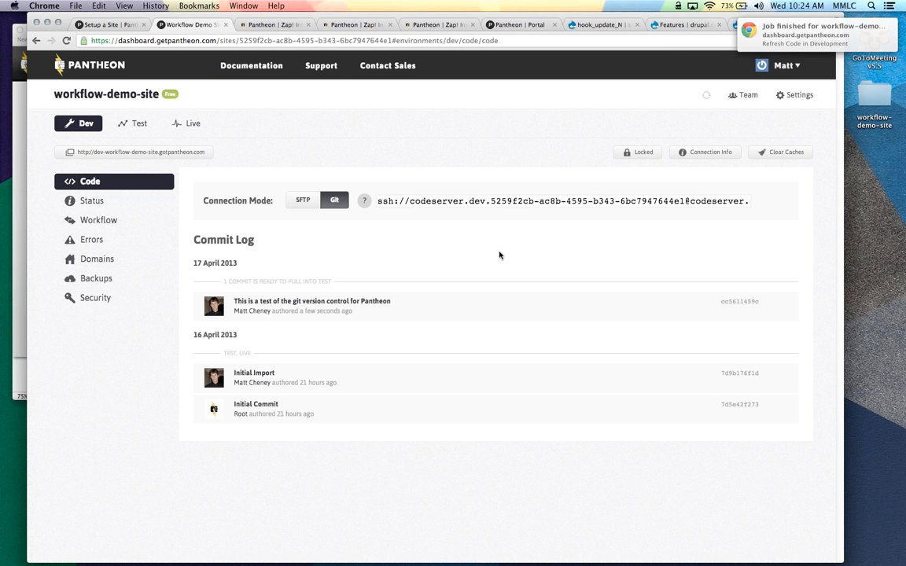
{"action": "left_click", "coordinate": [273, 25]}
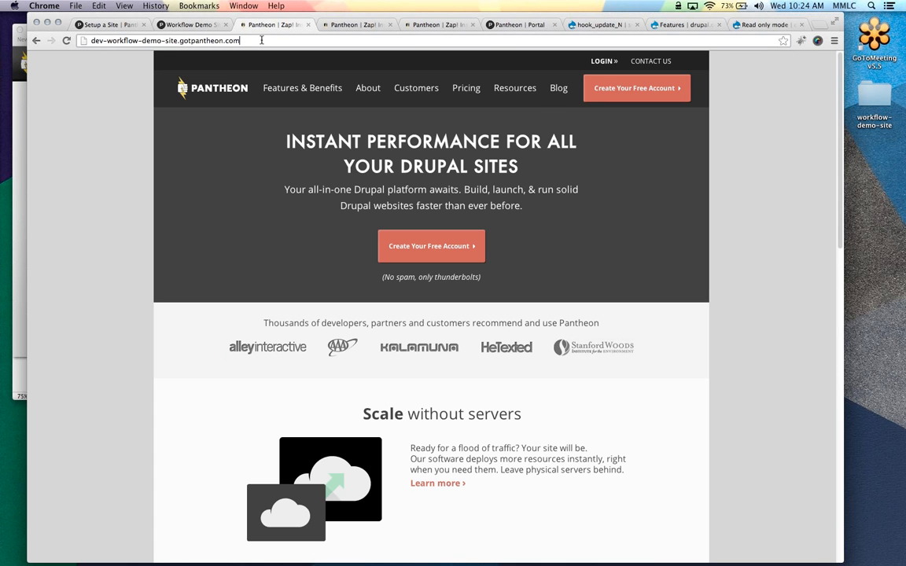
{"action": "type", "text": "/hello.txt"}
{"action": "key", "text": "Return"}
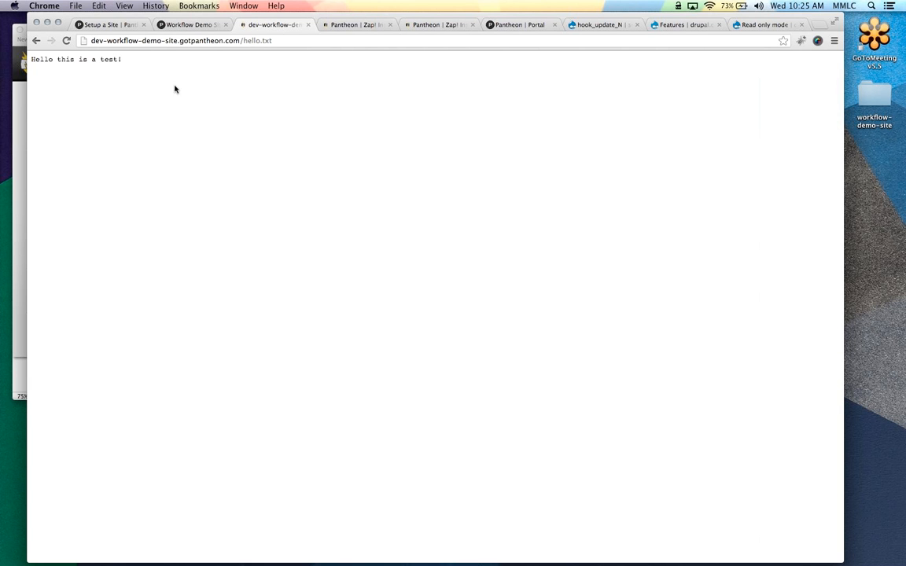
{"action": "left_click", "coordinate": [193, 25]}
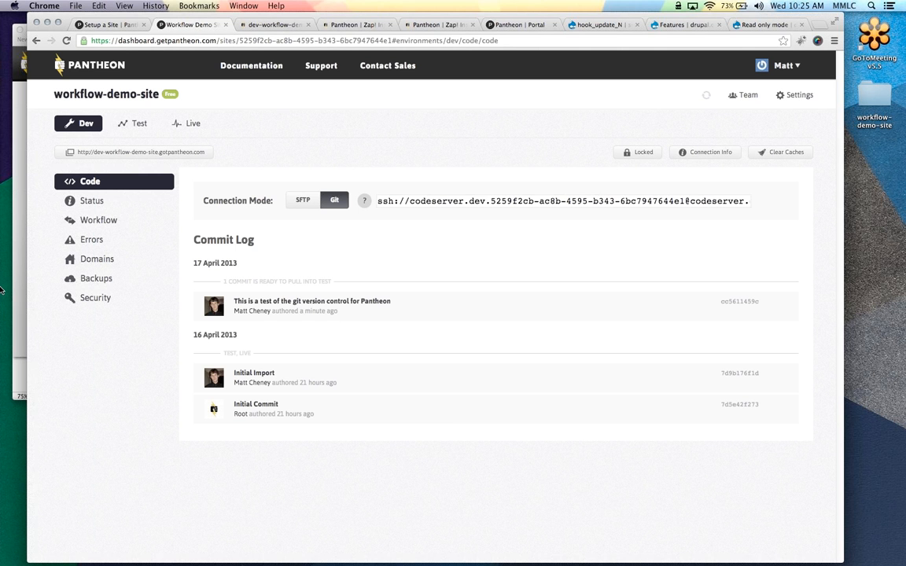
In the terminal, go to the hestia theme's css folder and open style.css in vim
{"action": "left_click", "coordinate": [24, 280]}
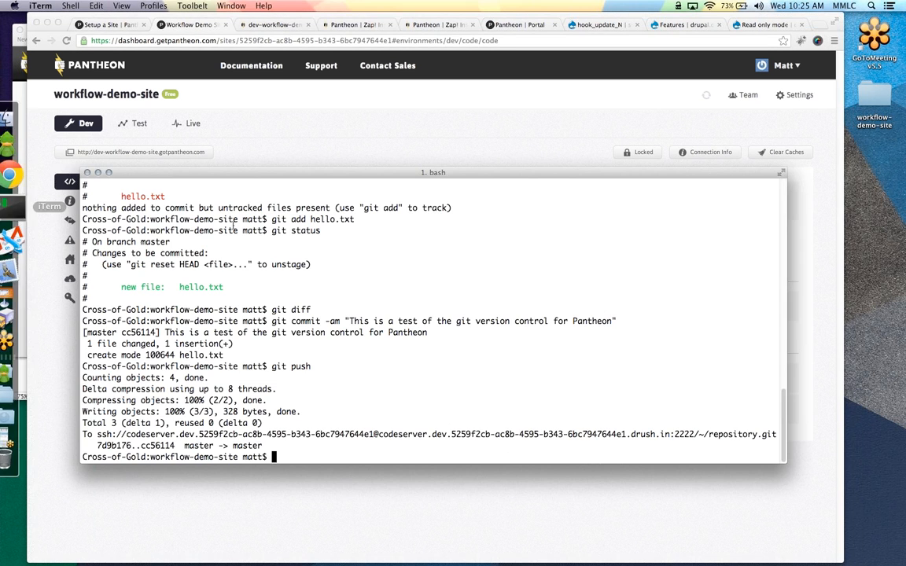
{"action": "type", "text": "cd sites/d"}
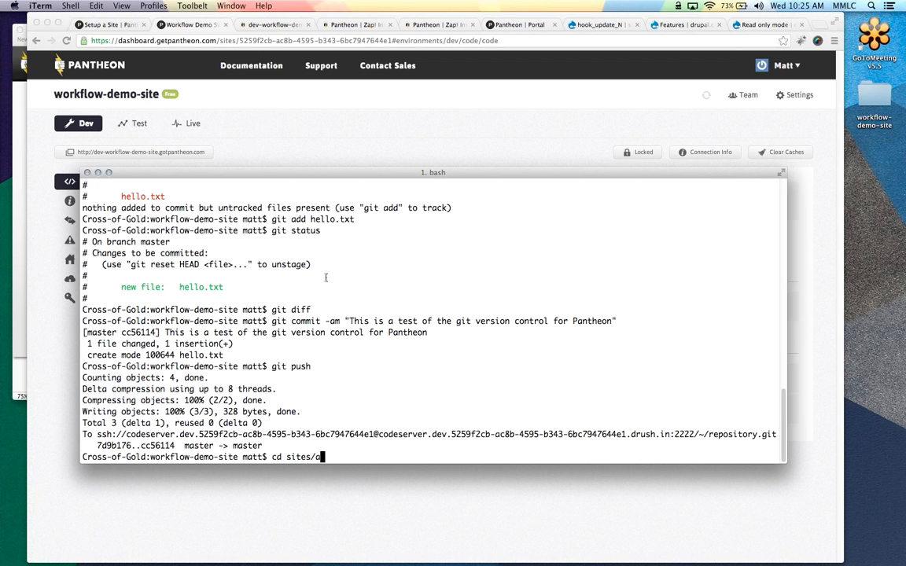
{"action": "type", "text": "ll/themes/"}
{"action": "key", "text": "Return"}
{"action": "type", "text": "cd hestia/css"}
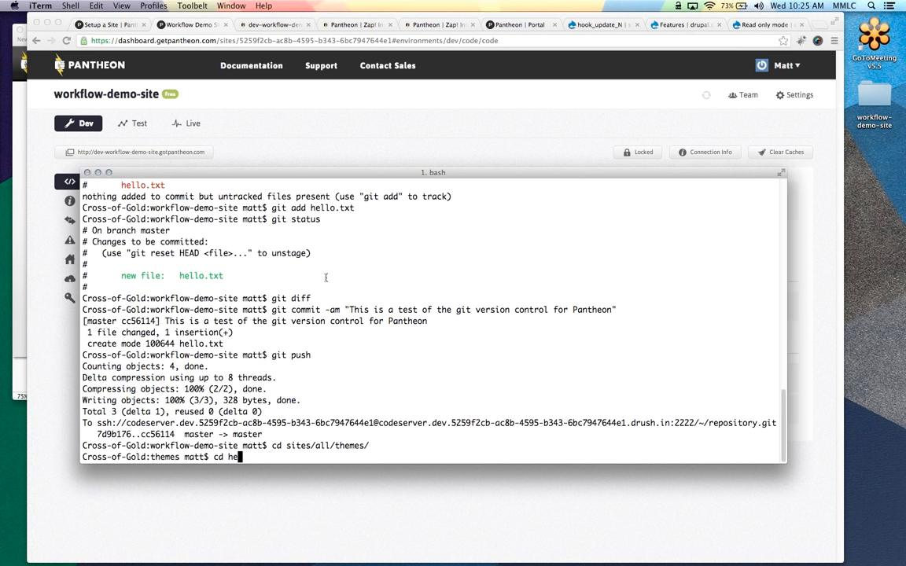
{"action": "key", "text": "BackSpace"}
{"action": "key", "text": "BackSpace"}
{"action": "key", "text": "BackSpace"}
{"action": "key", "text": "BackSpace"}
{"action": "key", "text": "Return"}
{"action": "type", "text": "ls"}
{"action": "key", "text": "Return"}
{"action": "type", "text": "cd cs"}
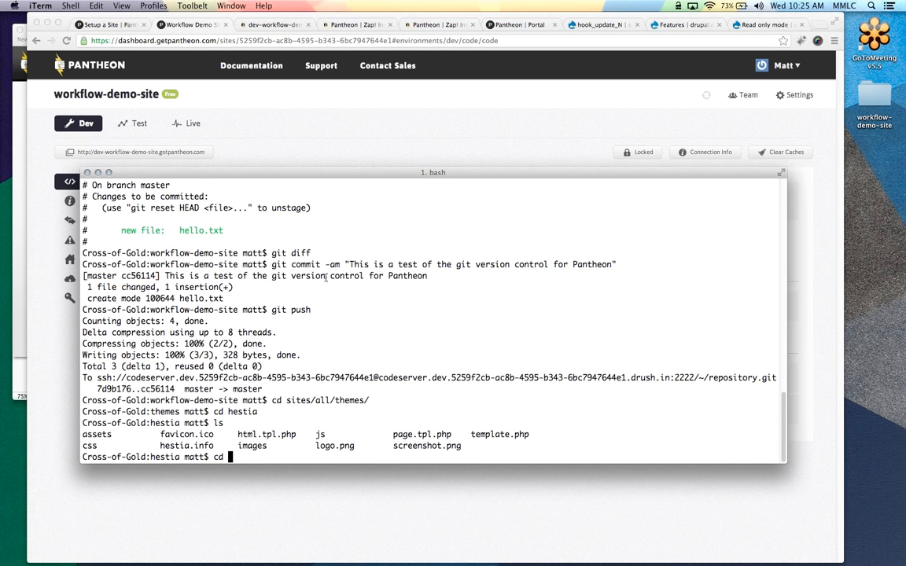
{"action": "type", "text": "s"}
{"action": "key", "text": "Return"}
{"action": "type", "text": "ls"}
{"action": "key", "text": "Return"}
{"action": "type", "text": "vi"}
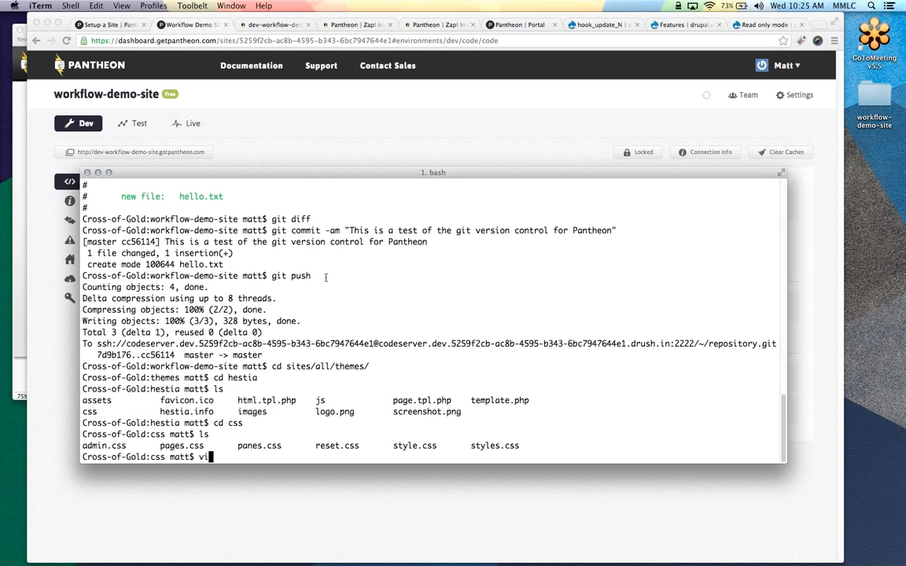
{"action": "type", "text": "m style.css"}
{"action": "key", "text": "Return"}
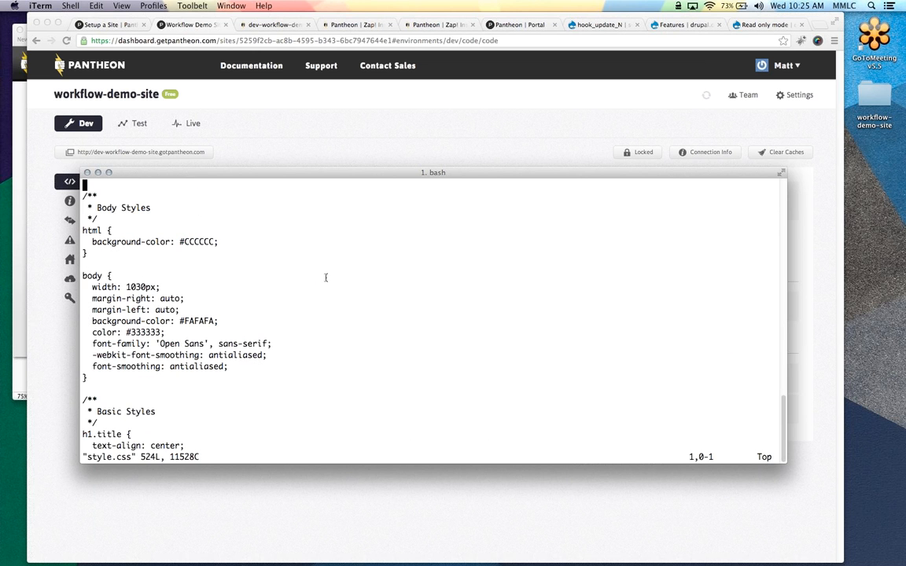
Load the dev site's home page without /test.txt to see its current red buttons
{"action": "left_click", "coordinate": [286, 28]}
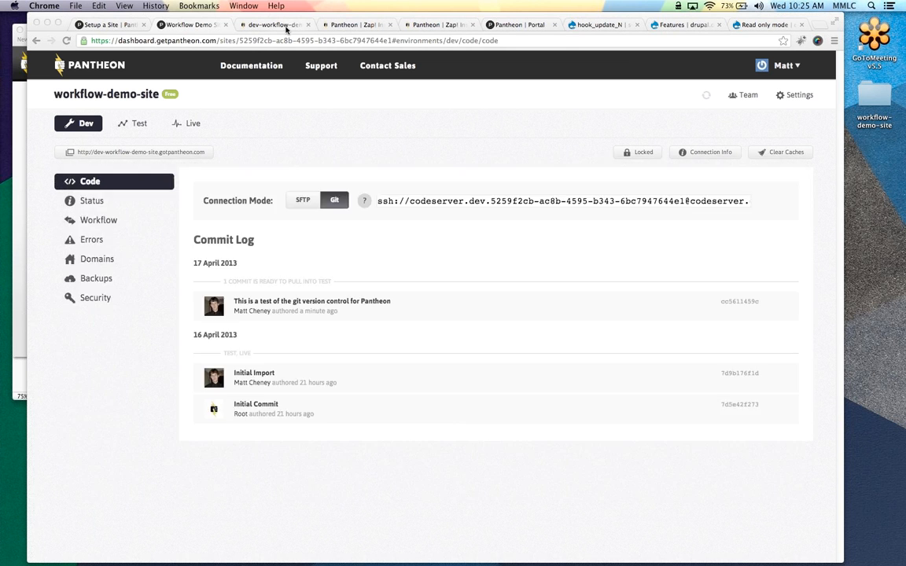
{"action": "left_click", "coordinate": [286, 29]}
{"action": "left_click_drag", "start_coordinate": [279, 41], "coordinate": [242, 50]}
{"action": "key", "text": "BackSpace"}
{"action": "key", "text": "Return"}
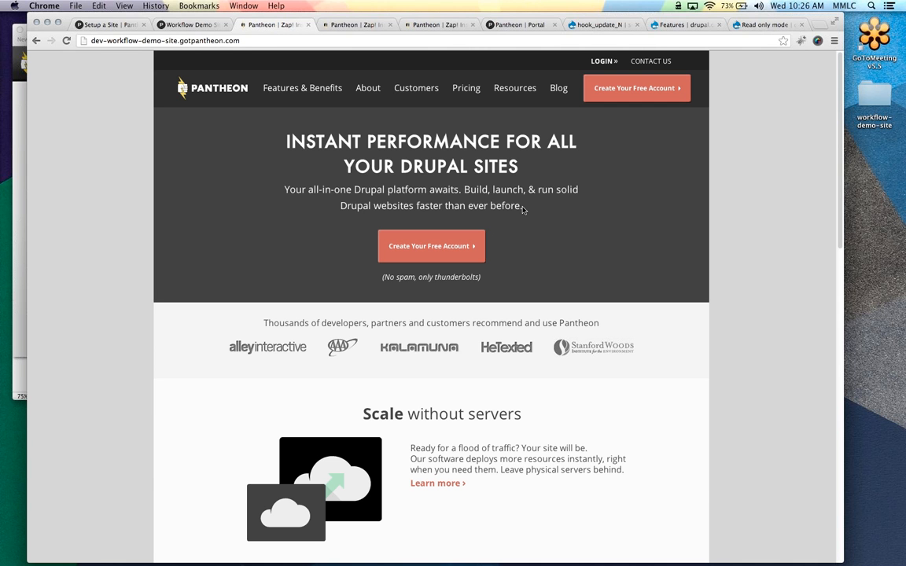
{"action": "key", "text": "super+Tab"}
Change the button background-color in style.css from #FE4A45 to #00FF00 and save with :wq
{"action": "type", "text": "/button"}
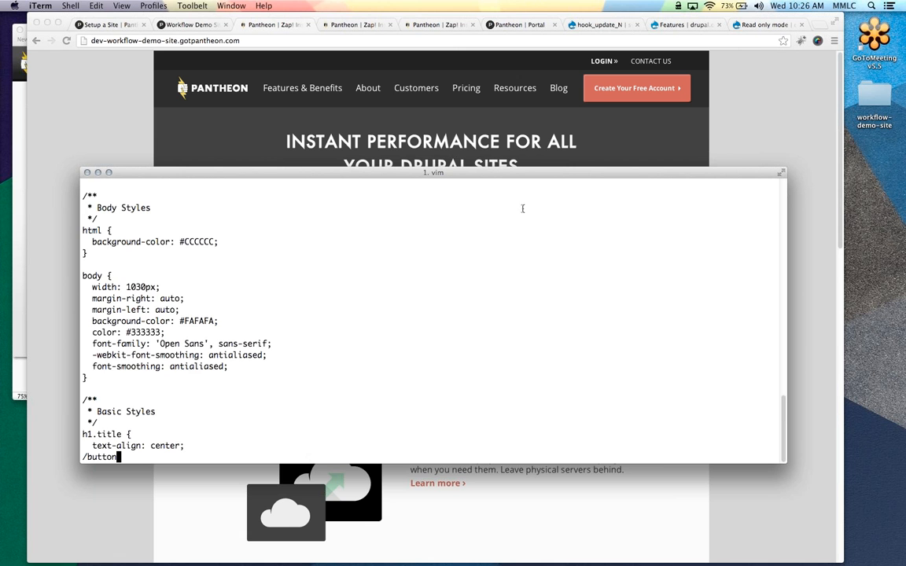
{"action": "key", "text": "Return"}
{"action": "key", "text": "j"}
{"action": "key", "text": "j"}
{"action": "key", "text": "j"}
{"action": "key", "text": "j"}
{"action": "key", "text": "j"}
{"action": "key", "text": "j"}
{"action": "key", "text": "j"}
{"action": "key", "text": "j"}
{"action": "key", "text": "j"}
{"action": "key", "text": "j"}
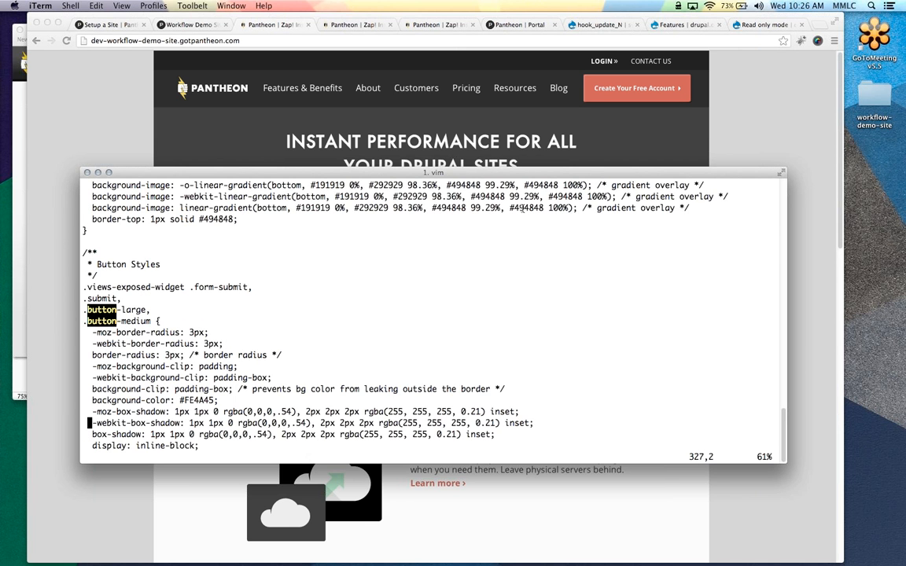
{"action": "key", "text": "j"}
{"action": "key", "text": "j"}
{"action": "key", "text": "j"}
{"action": "key", "text": "j"}
{"action": "key", "text": "j"}
{"action": "key", "text": "j"}
{"action": "key", "text": "j"}
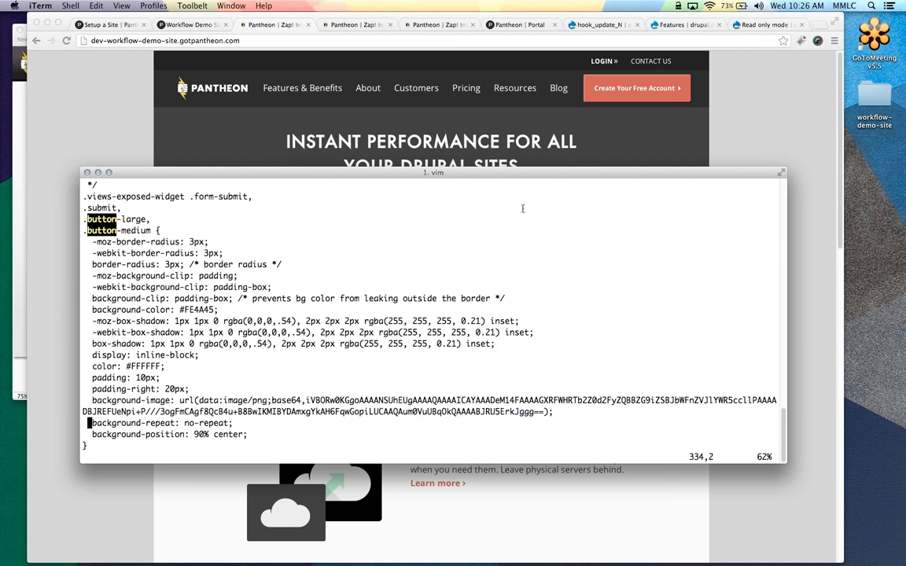
{"action": "key", "text": "k"}
{"action": "key", "text": "k"}
{"action": "key", "text": "k"}
{"action": "key", "text": "k"}
{"action": "key", "text": "k"}
{"action": "key", "text": "k"}
{"action": "key", "text": "k"}
{"action": "key", "text": "k"}
{"action": "key", "text": "k"}
{"action": "key", "text": "w"}
{"action": "key", "text": "w"}
{"action": "key", "text": "w"}
{"action": "key", "text": "w"}
{"action": "key", "text": "w"}
{"action": "key", "text": "l"}
{"action": "key", "text": "shift+c"}
{"action": "type", "text": "00FF00;"}
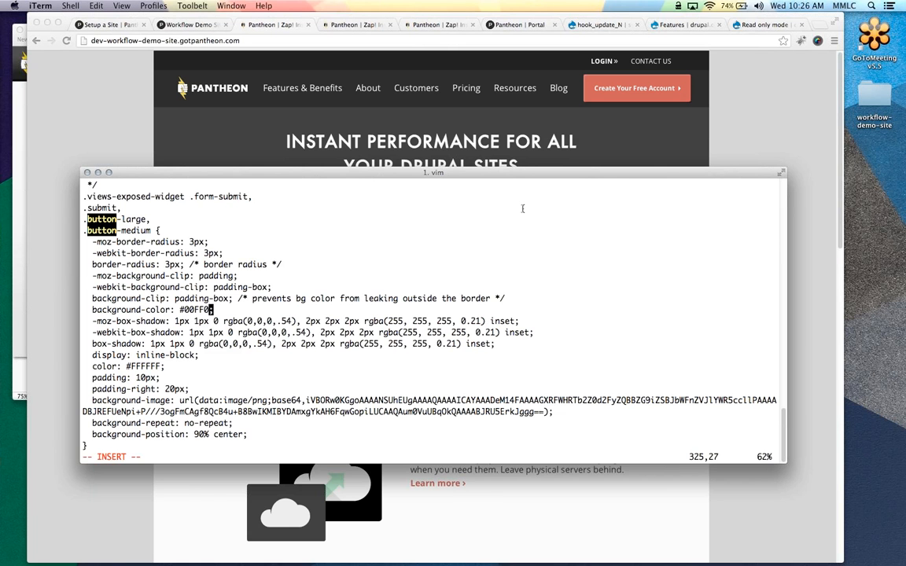
{"action": "key", "text": "Escape"}
{"action": "type", "text": ":w"}
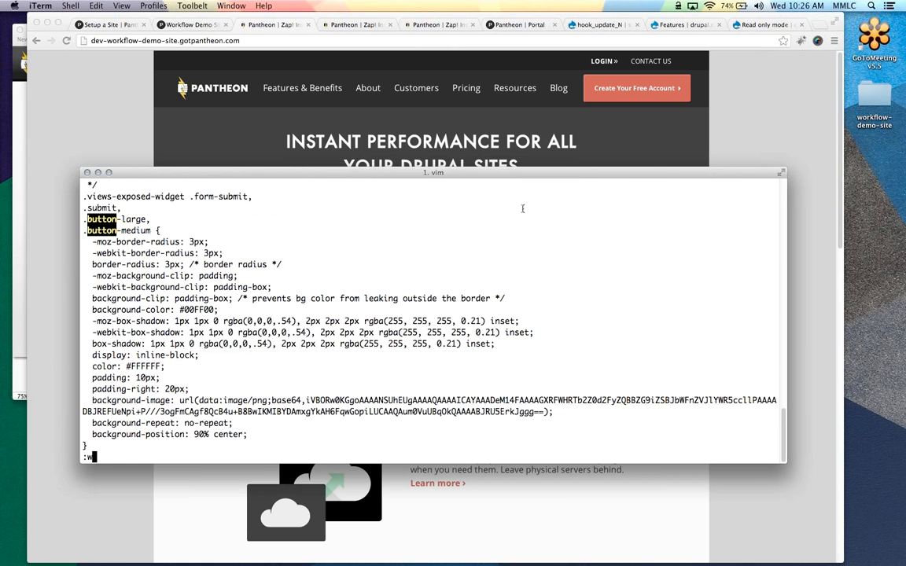
{"action": "type", "text": "q"}
{"action": "key", "text": "Return"}
Commit the change as "Updating Button Style on Site" and push it to Pantheon
{"action": "type", "text": "git commit -am \""}
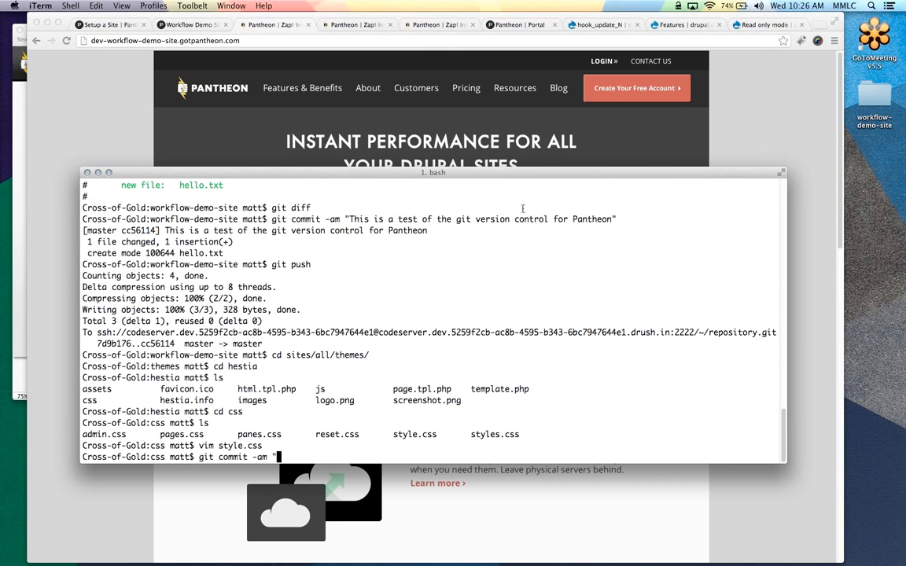
{"action": "type", "text": "Updating Button s"}
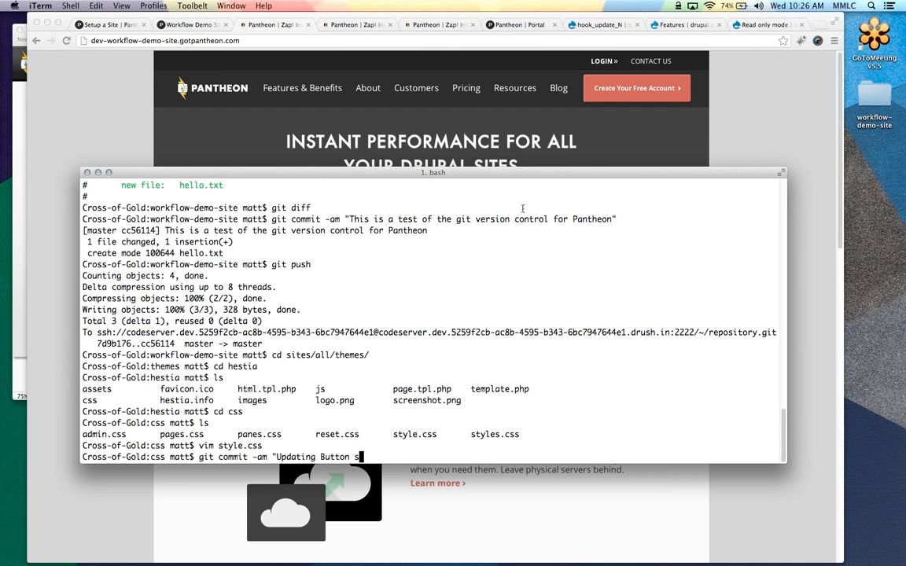
{"action": "type", "text": "tyle on Site\""}
{"action": "key", "text": "Return"}
{"action": "type", "text": "git push"}
{"action": "key", "text": "Return"}
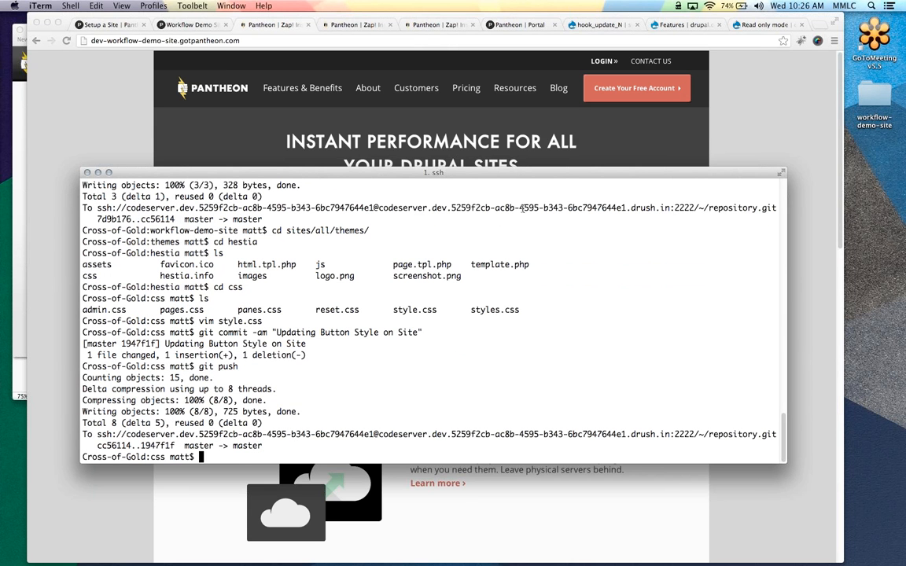
Confirm the new commit in the Dev log, clear the Dev caches, and check the Jobs list
{"action": "left_click", "coordinate": [191, 24]}
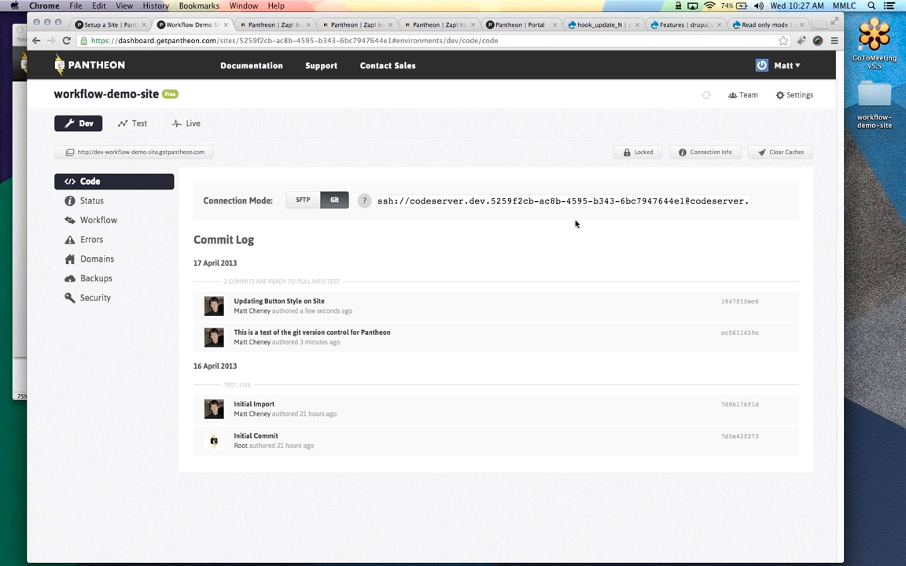
{"action": "left_click", "coordinate": [781, 154]}
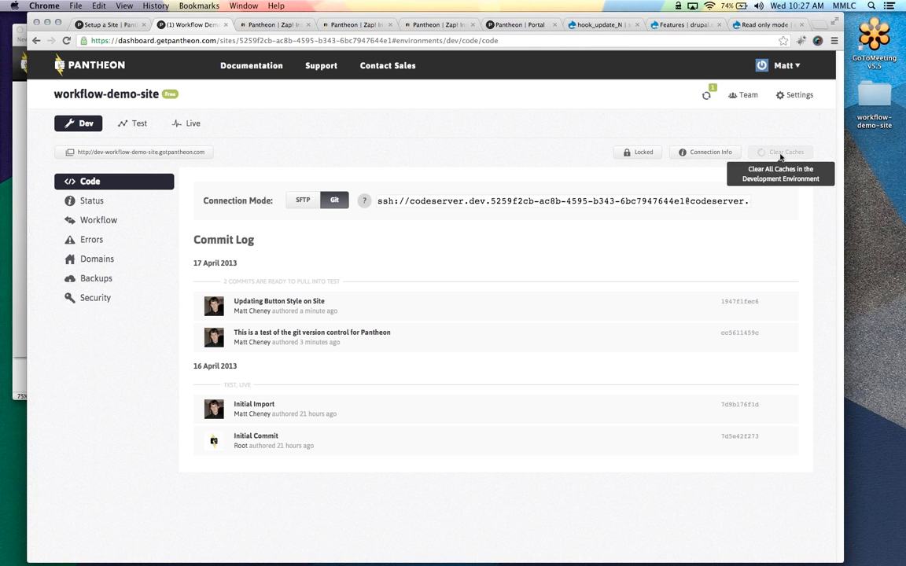
{"action": "left_click", "coordinate": [705, 94]}
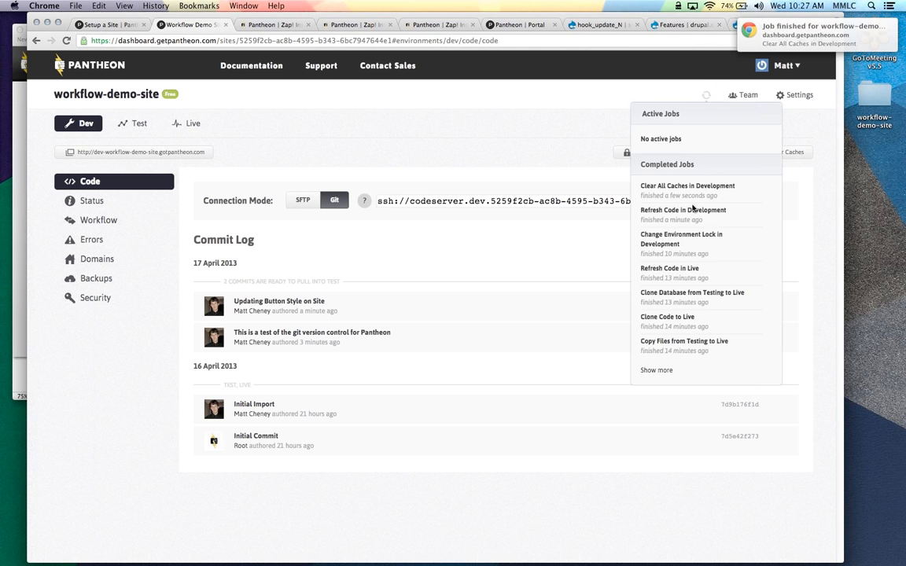
{"action": "left_click", "coordinate": [684, 89]}
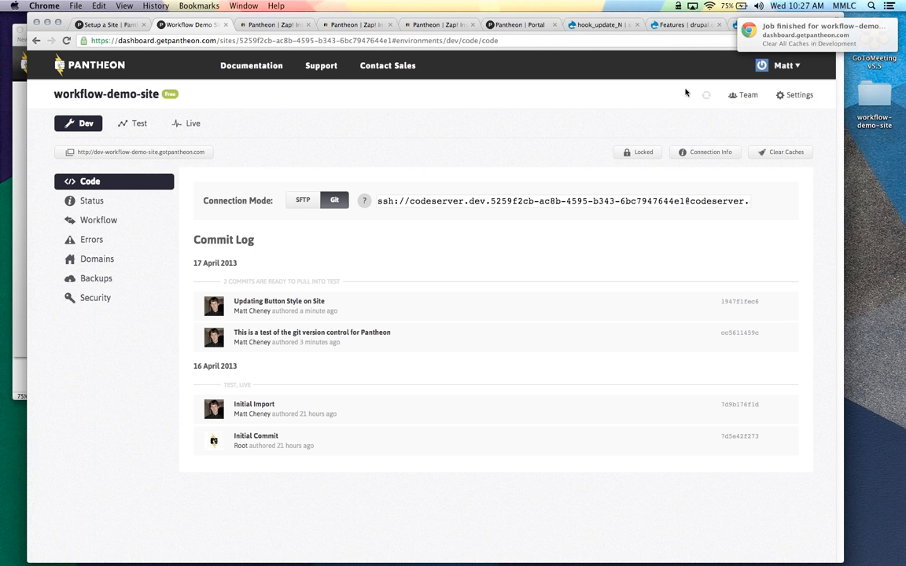
Reload the dev site home page to see green buttons, then return to the dashboard's Code page
{"action": "left_click", "coordinate": [266, 25]}
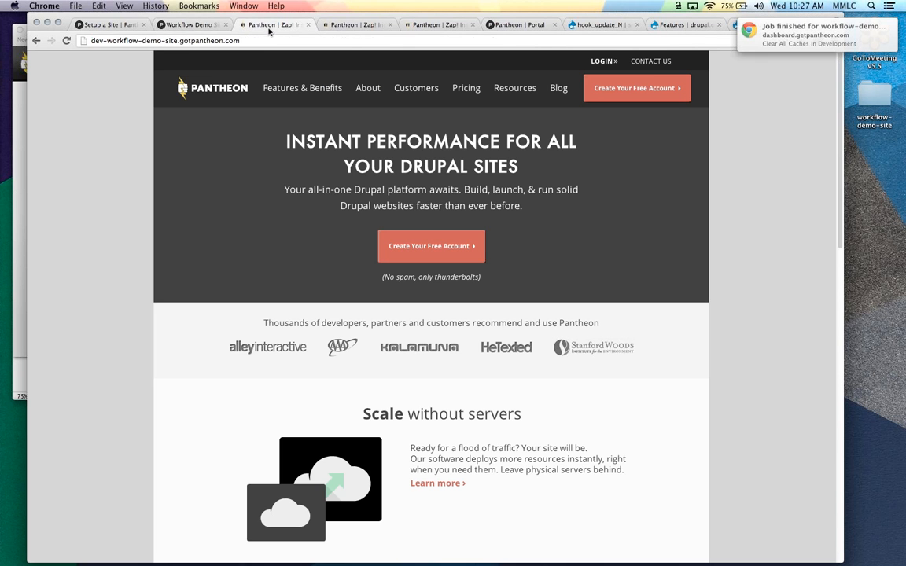
{"action": "key", "text": "Return"}
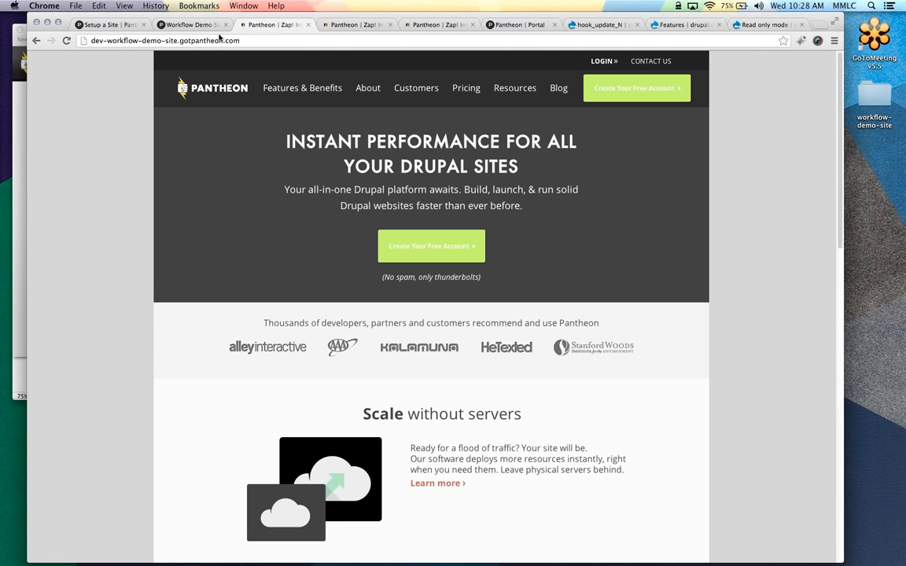
{"action": "left_click", "coordinate": [193, 24]}
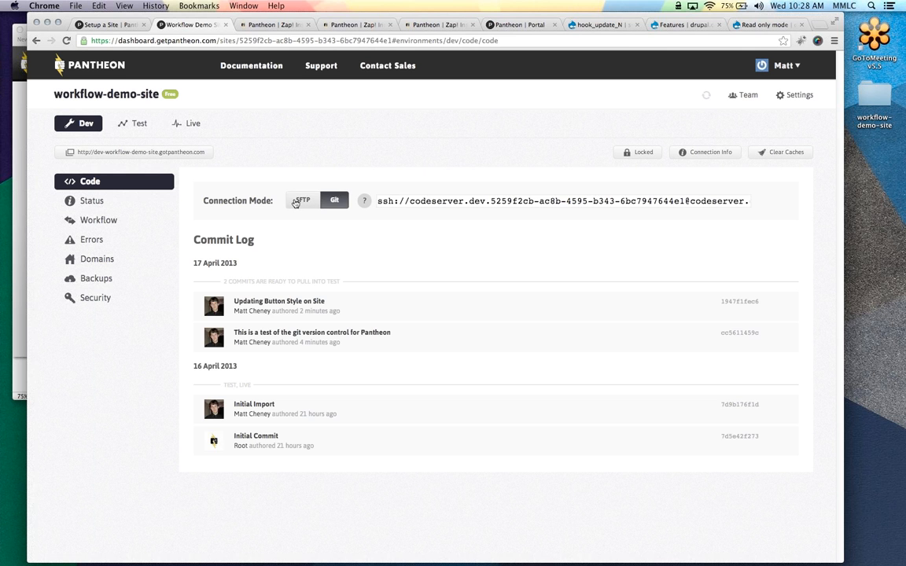
Set Dev's connection mode to SFTP and launch Transmit
{"action": "left_click", "coordinate": [299, 202]}
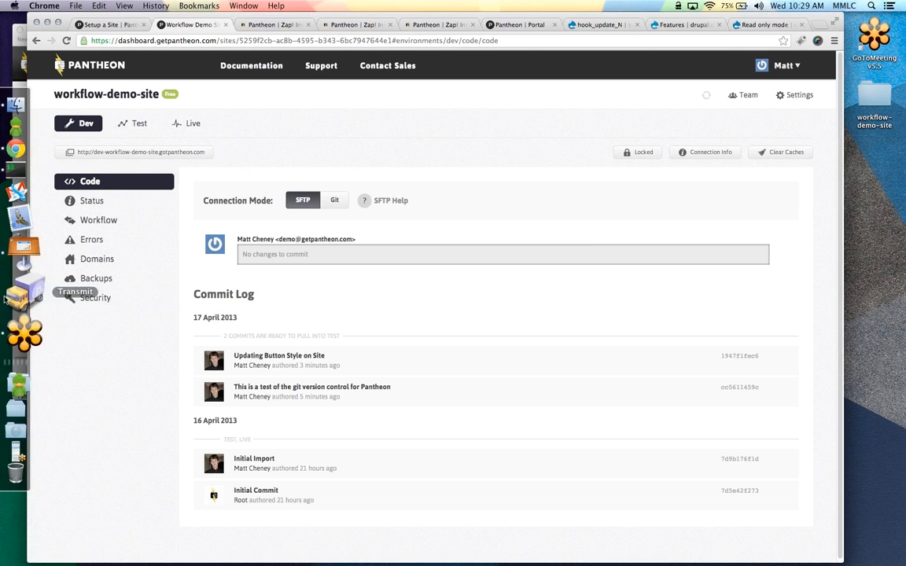
{"action": "left_click", "coordinate": [5, 297]}
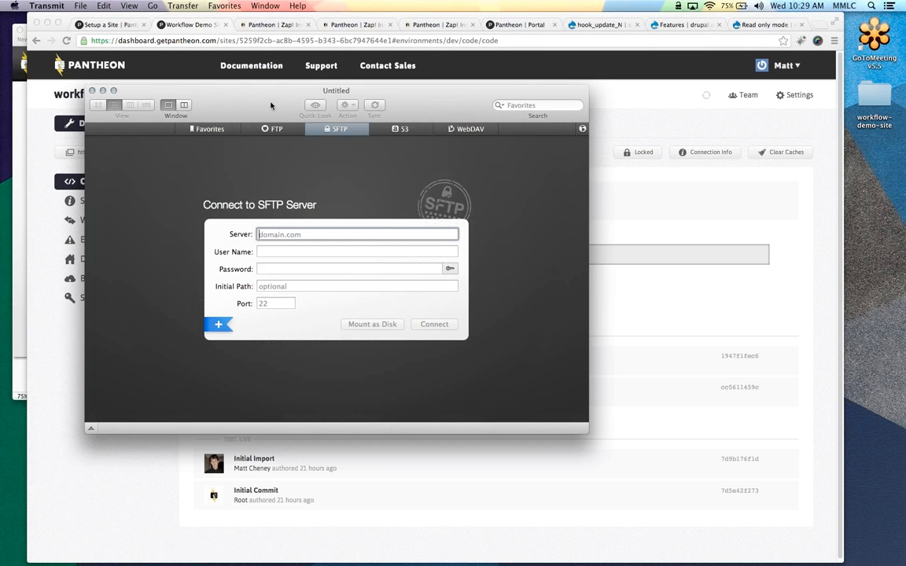
Place Transmit's form beside the browser showing Dev's SFTP connection instructions
{"action": "left_click_drag", "start_coordinate": [270, 106], "coordinate": [209, 158]}
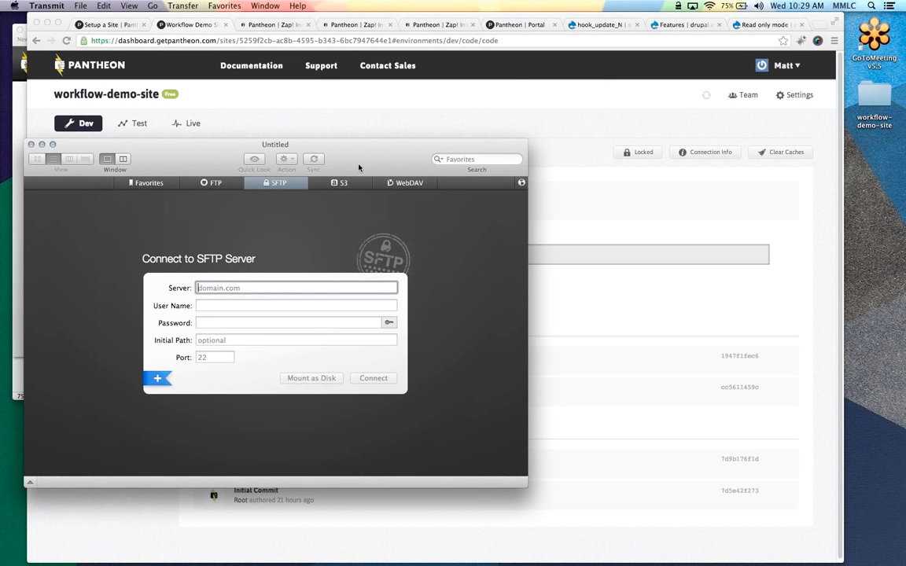
{"action": "left_click_drag", "start_coordinate": [322, 146], "coordinate": [313, 84]}
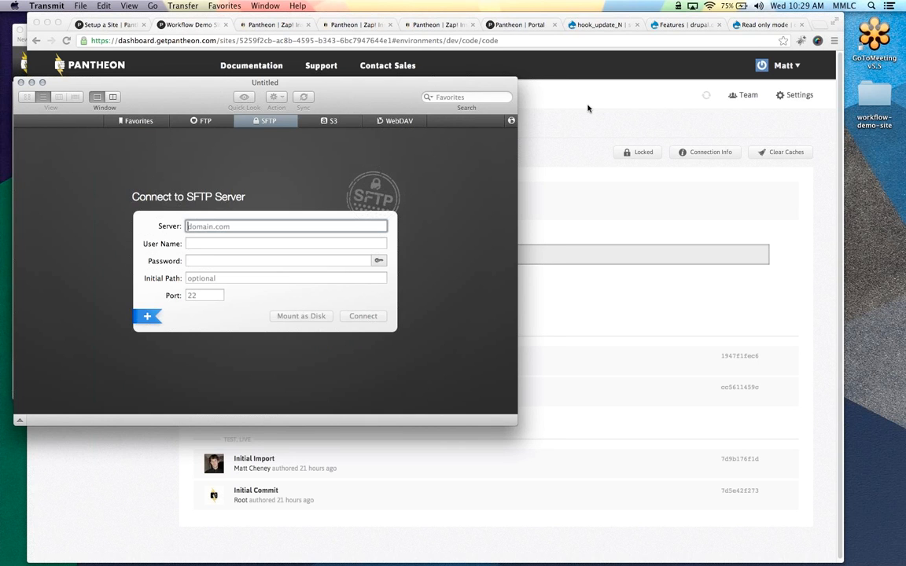
{"action": "left_click", "coordinate": [530, 97]}
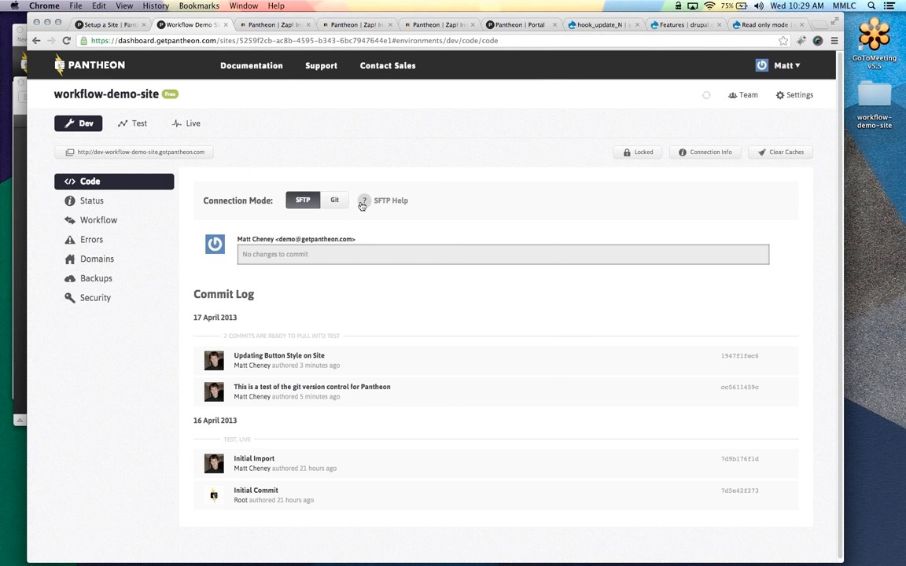
{"action": "left_click", "coordinate": [365, 201]}
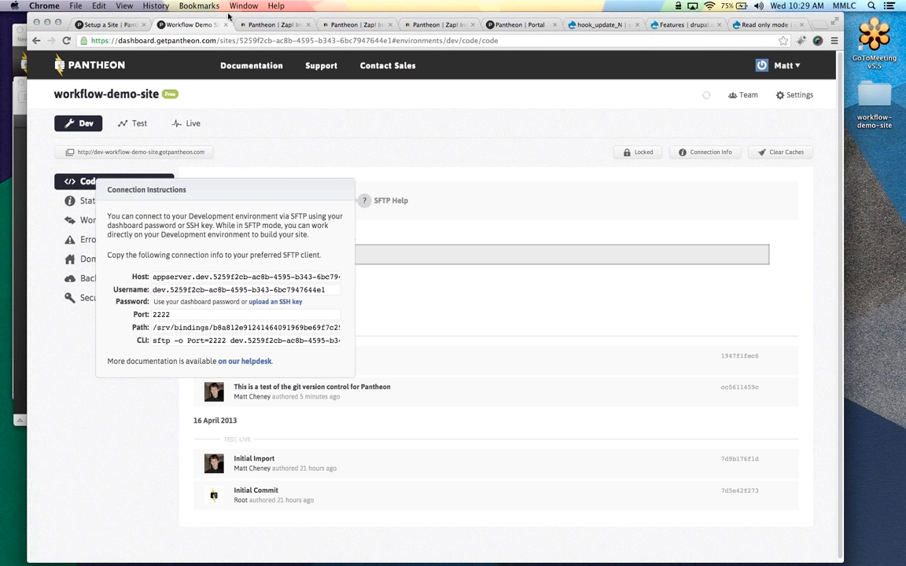
{"action": "left_click_drag", "start_coordinate": [230, 17], "coordinate": [657, 17]}
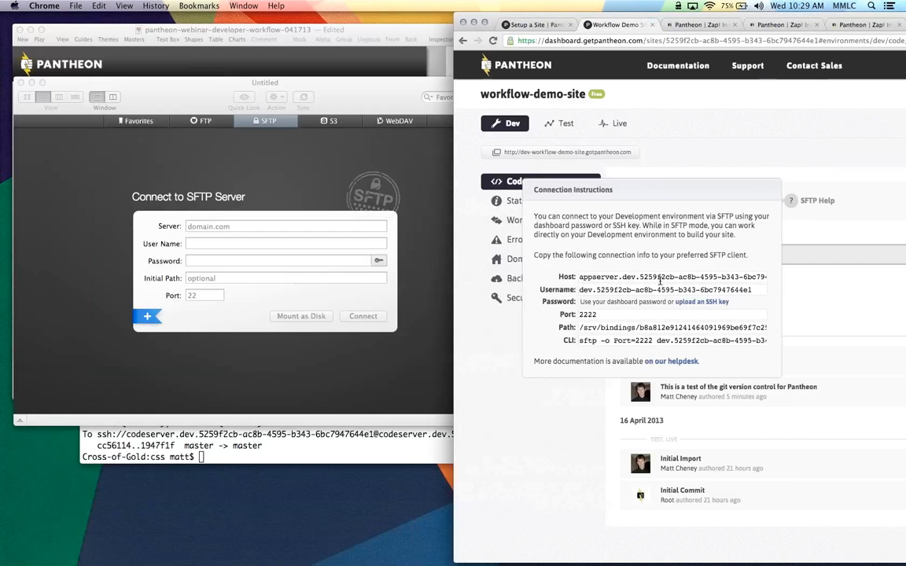
Copy the SFTP host, username and port 2222 into Transmit's connection form
{"action": "left_click", "coordinate": [659, 279]}
{"action": "left_click", "coordinate": [269, 225]}
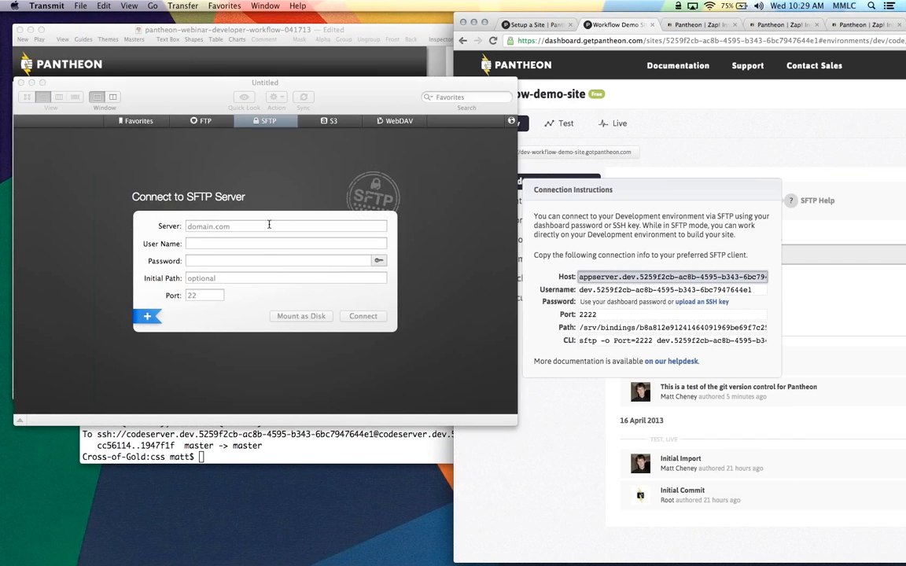
{"action": "type", "text": "appserver.dev.5259f2cb-ac8b-4595-b343-6bc7947644e1.drush.in"}
{"action": "left_click", "coordinate": [587, 259]}
{"action": "left_click", "coordinate": [599, 289]}
{"action": "key", "text": "super+c"}
{"action": "left_click", "coordinate": [266, 243]}
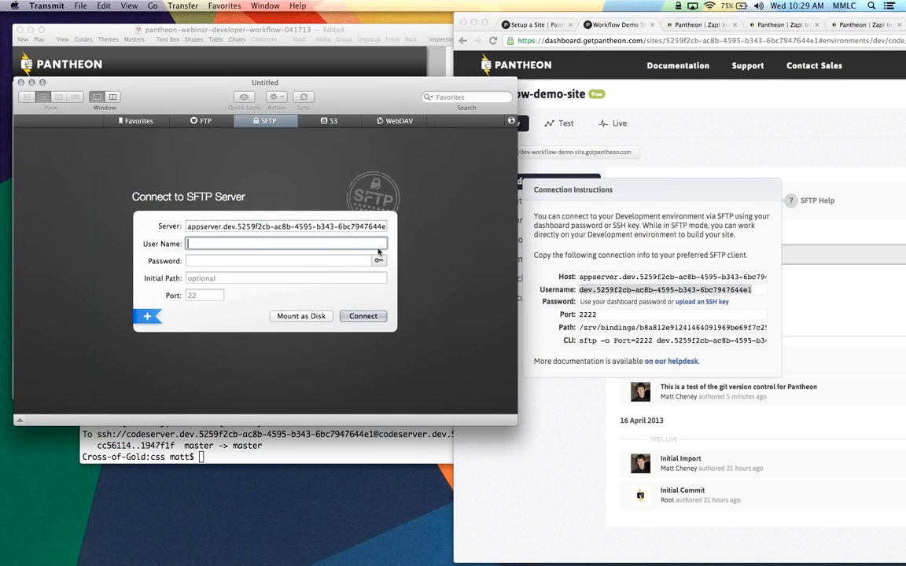
{"action": "key", "text": "super+v"}
{"action": "left_click", "coordinate": [587, 259]}
{"action": "left_click", "coordinate": [587, 313]}
{"action": "key", "text": "super+c"}
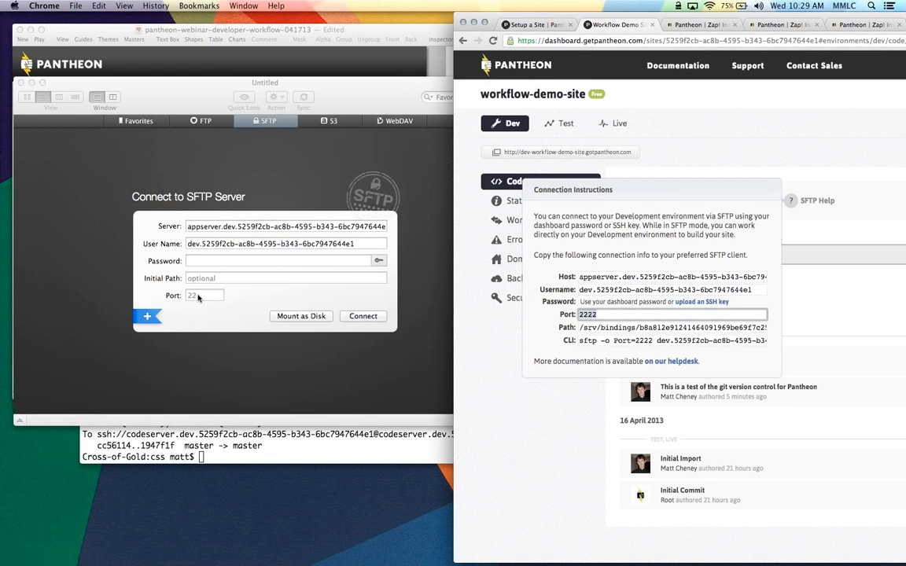
{"action": "left_click", "coordinate": [198, 296]}
{"action": "key", "text": "super+v"}
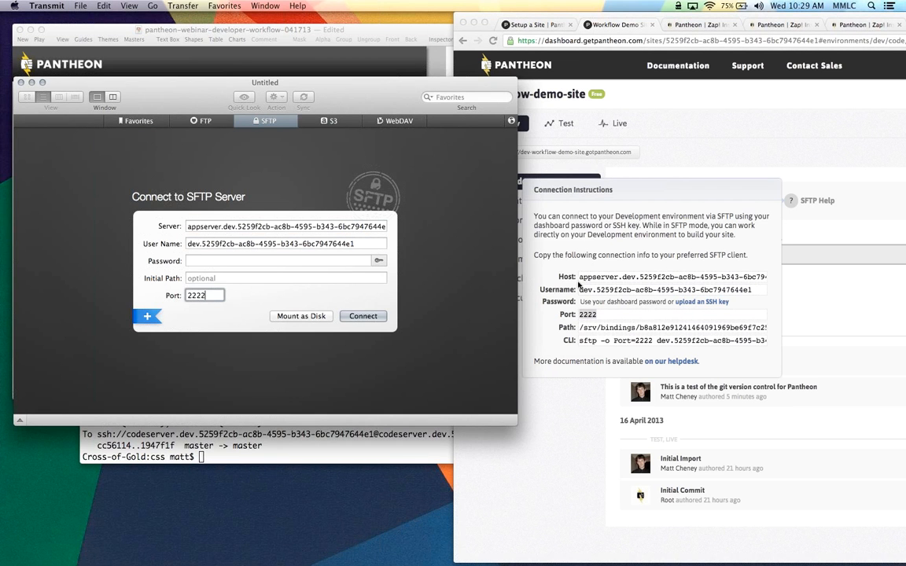
Enter the initial path and the dashboard password, then connect to the Dev server
{"action": "left_click", "coordinate": [613, 327]}
{"action": "left_click", "coordinate": [255, 287]}
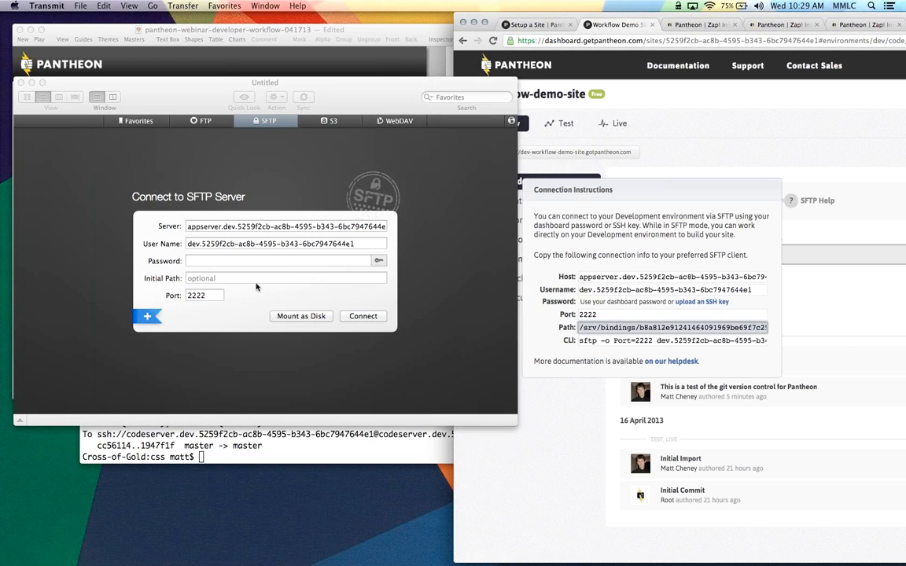
{"action": "key", "text": "super+v"}
{"action": "left_click", "coordinate": [231, 260]}
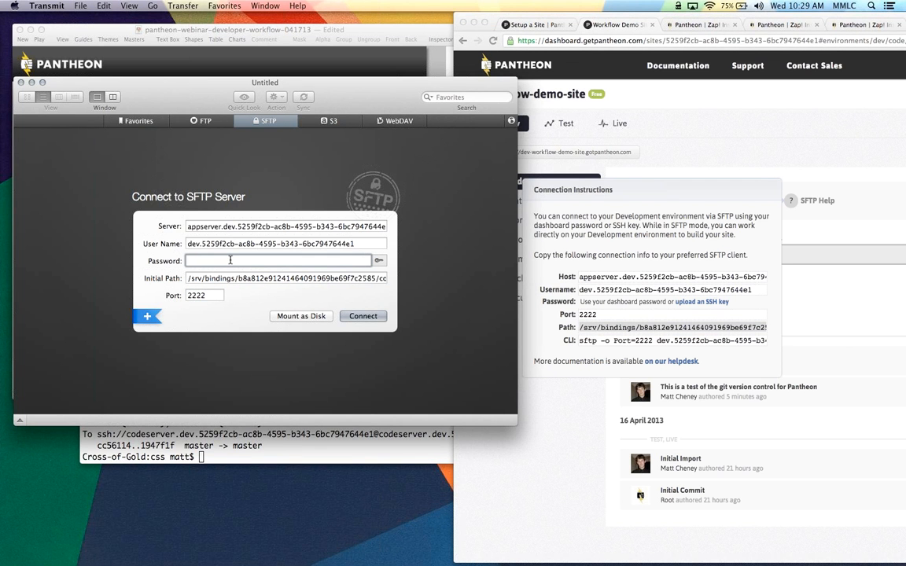
{"action": "type", "text": "•••••"}
{"action": "key", "text": "BackSpace"}
{"action": "key", "text": "BackSpace"}
{"action": "key", "text": "BackSpace"}
{"action": "key", "text": "BackSpace"}
{"action": "key", "text": "BackSpace"}
{"action": "type", "text": "•••••••••"}
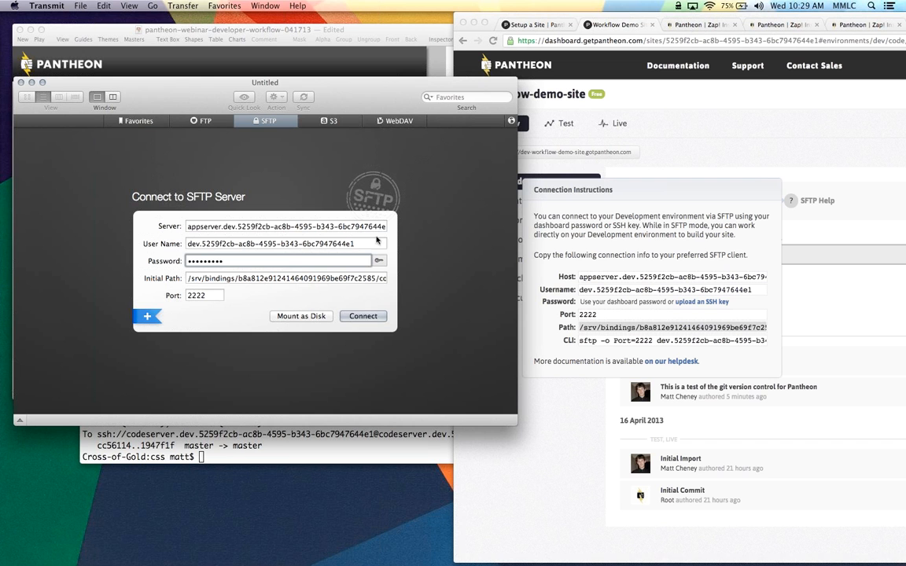
{"action": "left_click", "coordinate": [362, 317]}
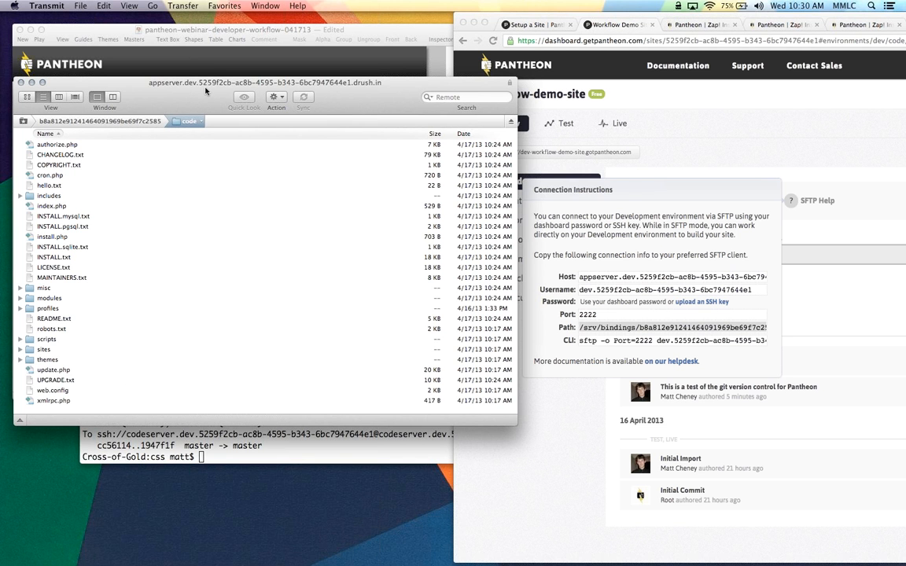
Move and enlarge Transmit's code-folder window, then bring iTerm forward
{"action": "left_click_drag", "start_coordinate": [206, 91], "coordinate": [258, 80]}
{"action": "left_click_drag", "start_coordinate": [557, 405], "coordinate": [573, 462]}
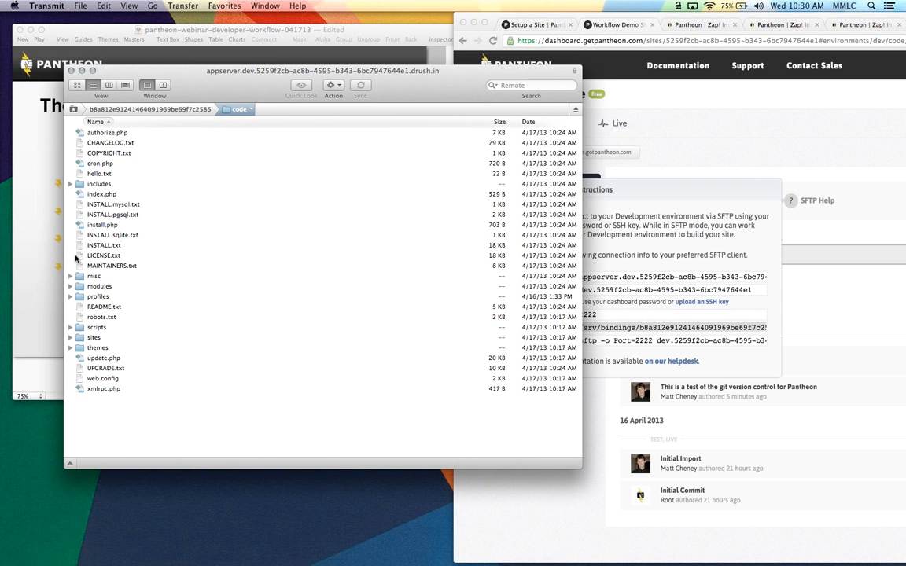
{"action": "mouse_move", "coordinate": [3, 254]}
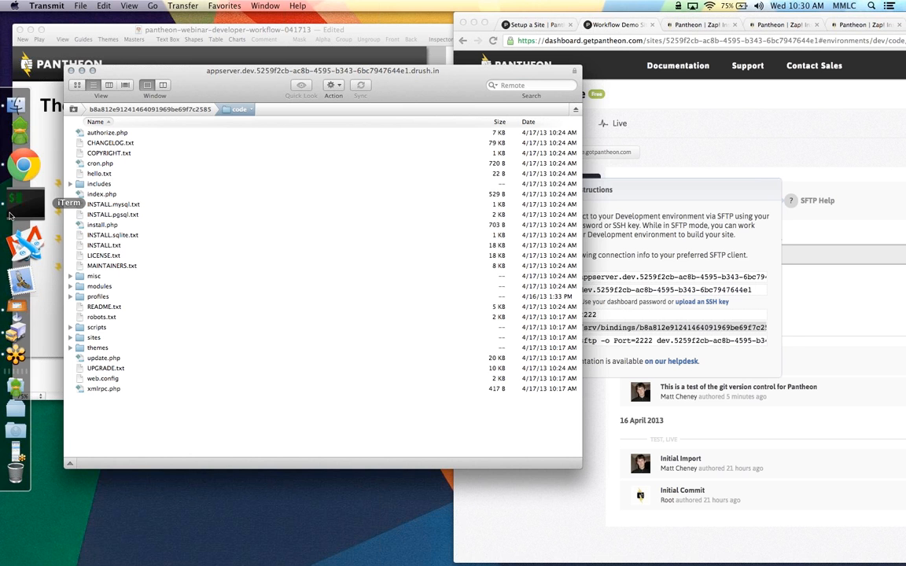
{"action": "left_click", "coordinate": [24, 203]}
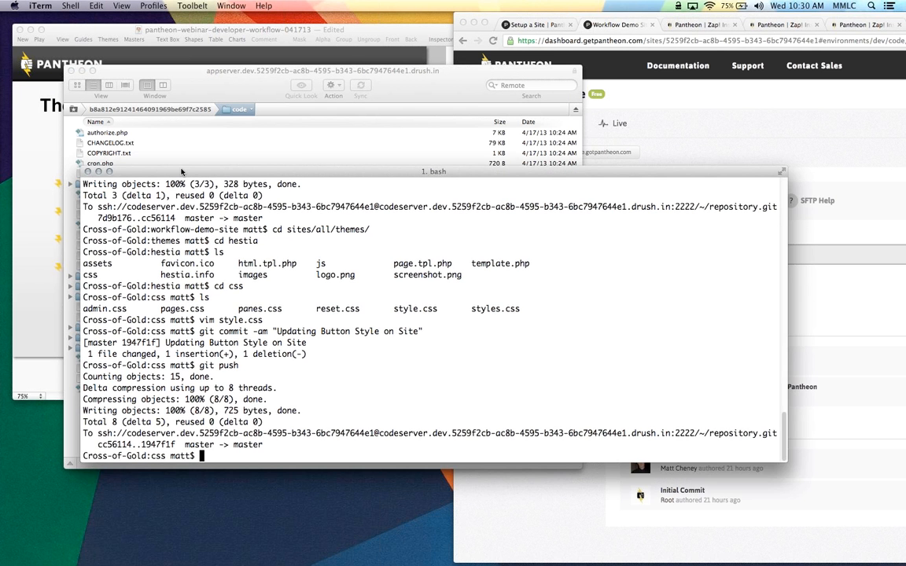
Climb with cd .. to the workflow-demo-site root, list its files, and minimise iTerm
{"action": "left_click_drag", "start_coordinate": [153, 178], "coordinate": [385, 124]}
{"action": "type", "text": "cd .."}
{"action": "key", "text": "Return"}
{"action": "type", "text": "cd .."}
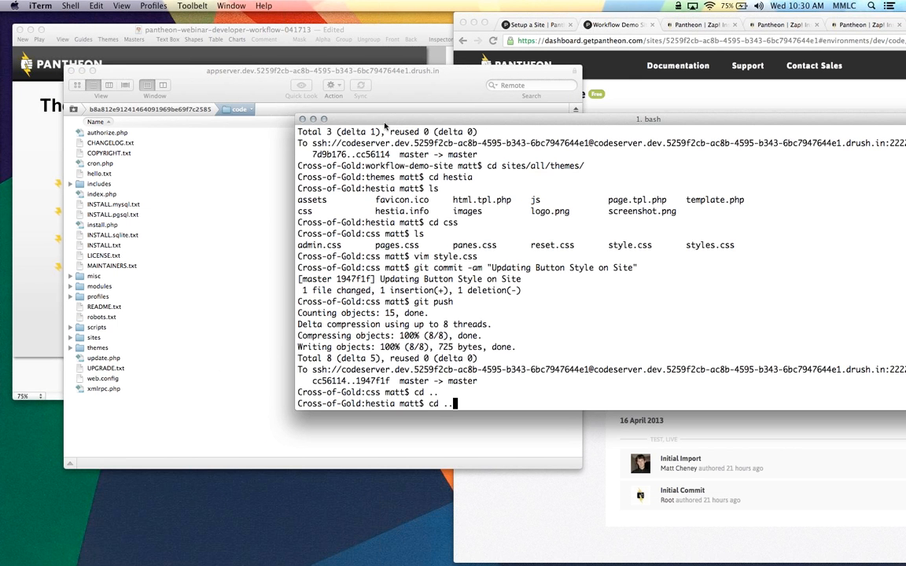
{"action": "key", "text": "Return"}
{"action": "key", "text": "Up"}
{"action": "key", "text": "Return"}
{"action": "key", "text": "Up"}
{"action": "key", "text": "Return"}
{"action": "key", "text": "Up"}
{"action": "key", "text": "Return"}
{"action": "type", "text": "ls"}
{"action": "key", "text": "Return"}
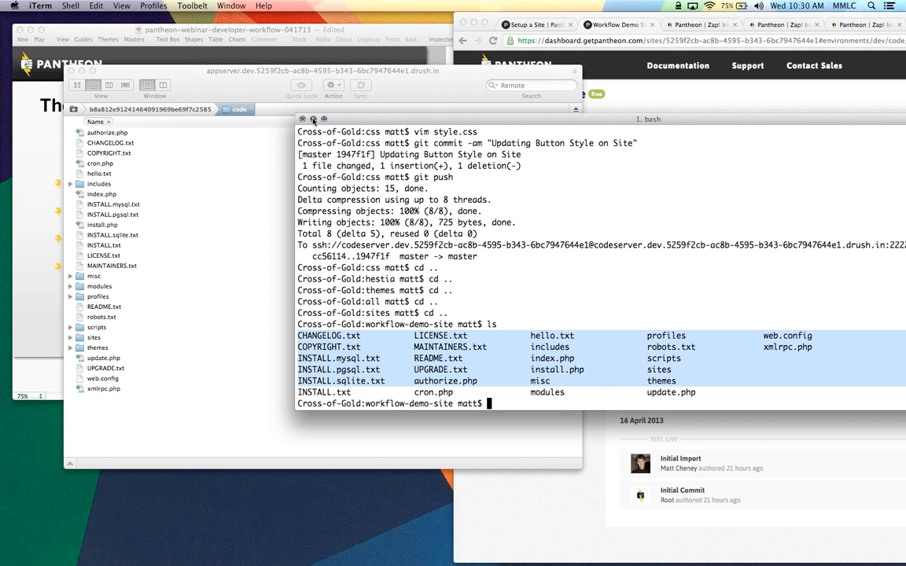
{"action": "left_click", "coordinate": [313, 120]}
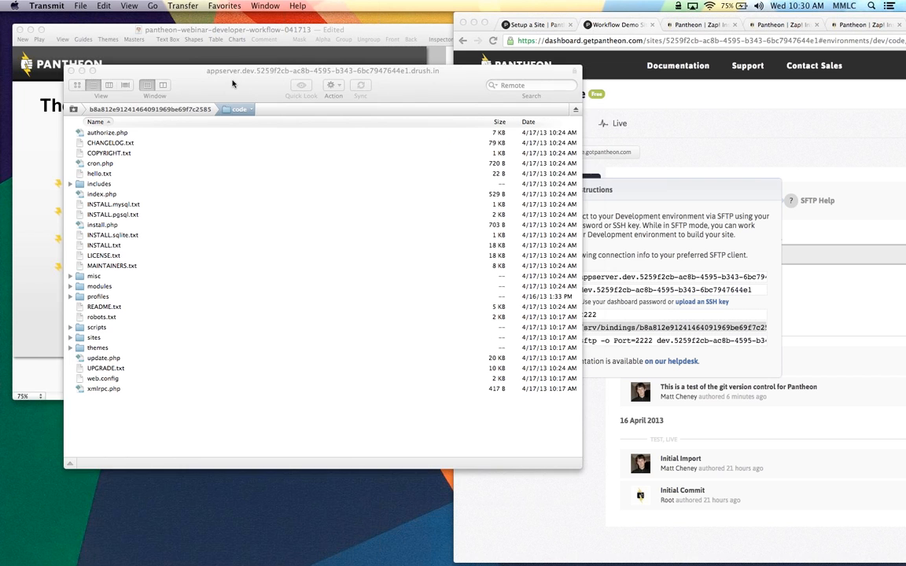
Add "This is another test!" to hello.txt, save to upload it, and close the editor
{"action": "left_click_drag", "start_coordinate": [233, 84], "coordinate": [231, 83]}
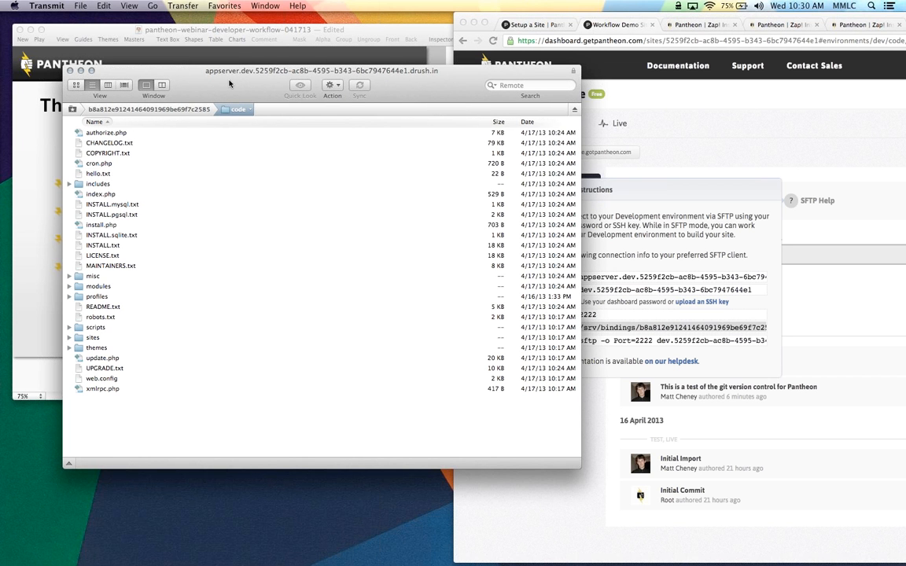
{"action": "left_click_drag", "start_coordinate": [230, 83], "coordinate": [204, 71]}
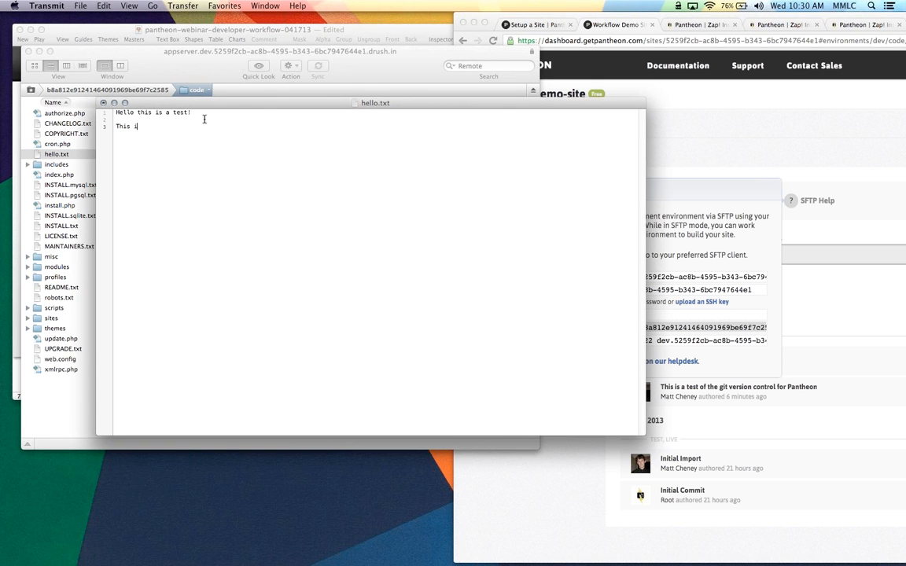
{"action": "type", "text": "is is another test!"}
{"action": "key", "text": "super+s"}
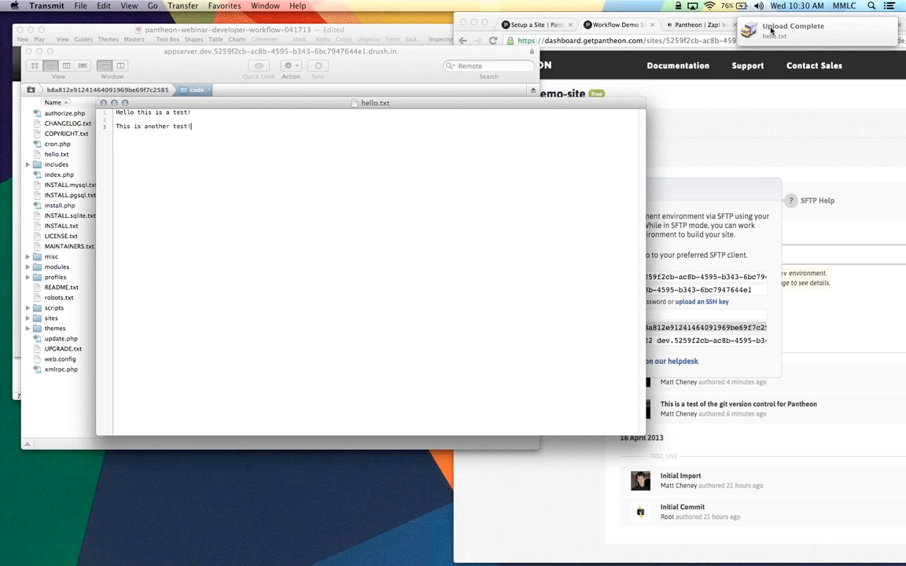
{"action": "left_click", "coordinate": [103, 103]}
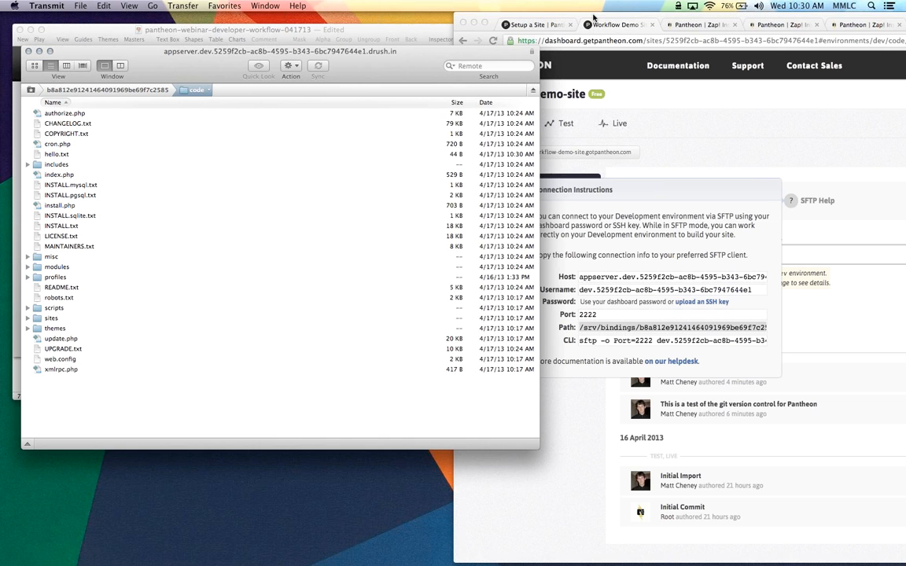
Load the dev site's /hello.txt in a spare tab, then check the dashboard shows 1 file change to commit
{"action": "left_click_drag", "start_coordinate": [594, 15], "coordinate": [347, 15]}
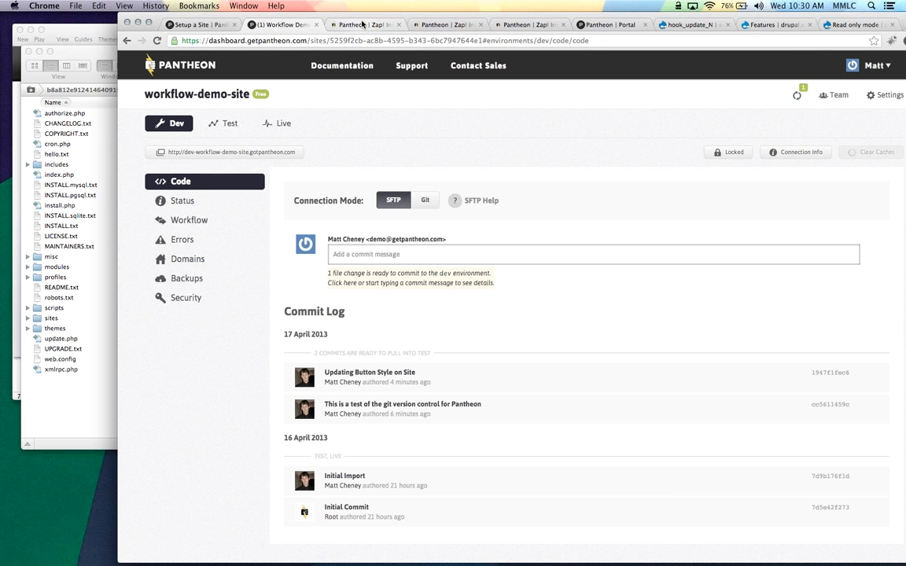
{"action": "left_click", "coordinate": [362, 24]}
{"action": "type", "text": "/hello.txt"}
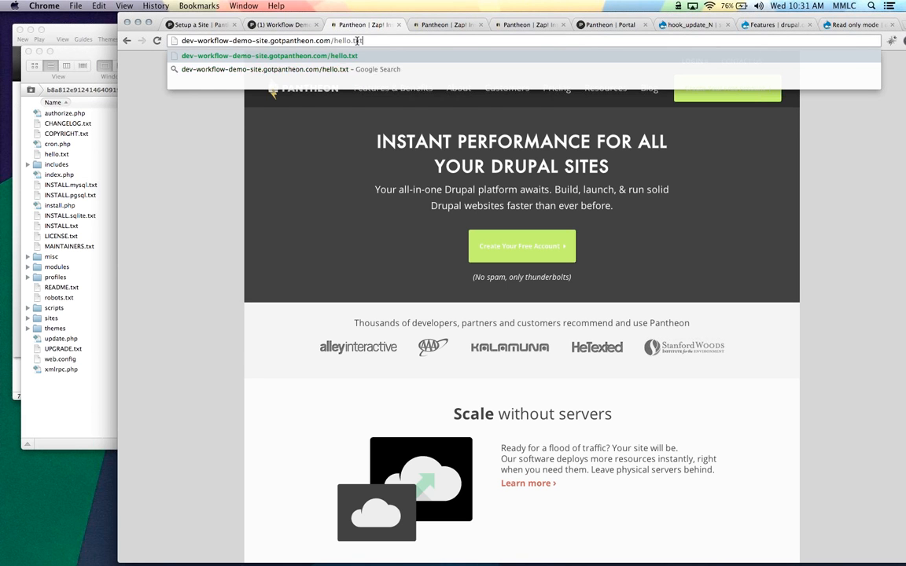
{"action": "key", "text": "Return"}
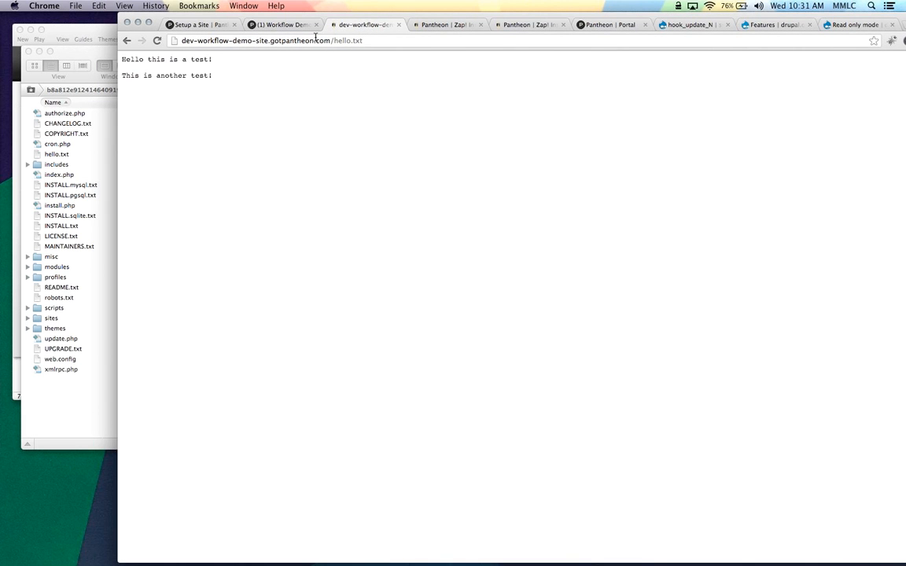
{"action": "left_click", "coordinate": [266, 24]}
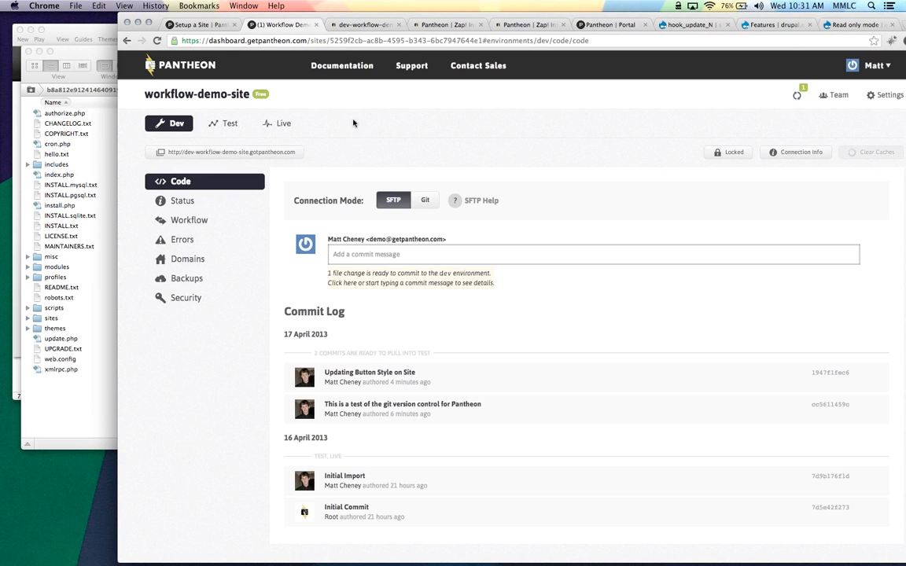
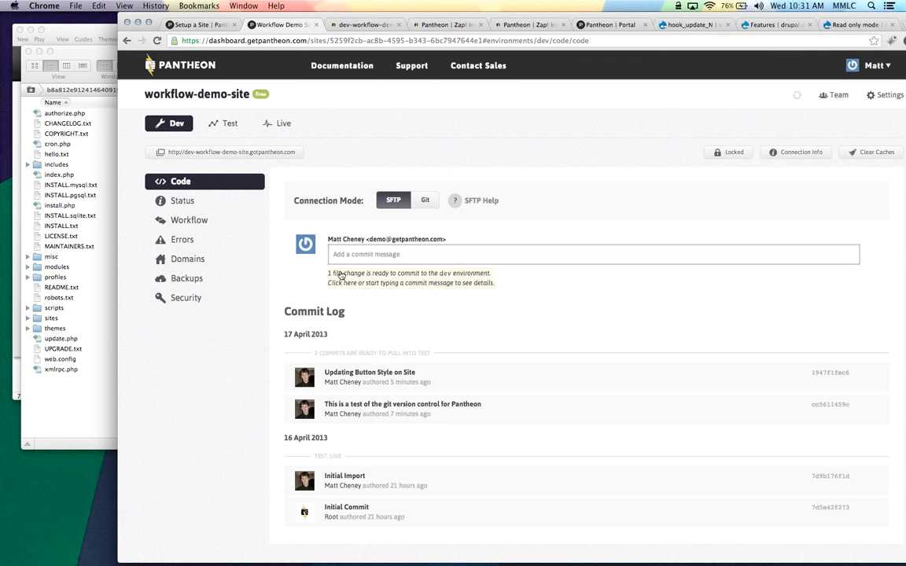
Review the pending hello.txt change and its 2-addition diff, then bring Transmit forward
{"action": "left_click", "coordinate": [414, 280]}
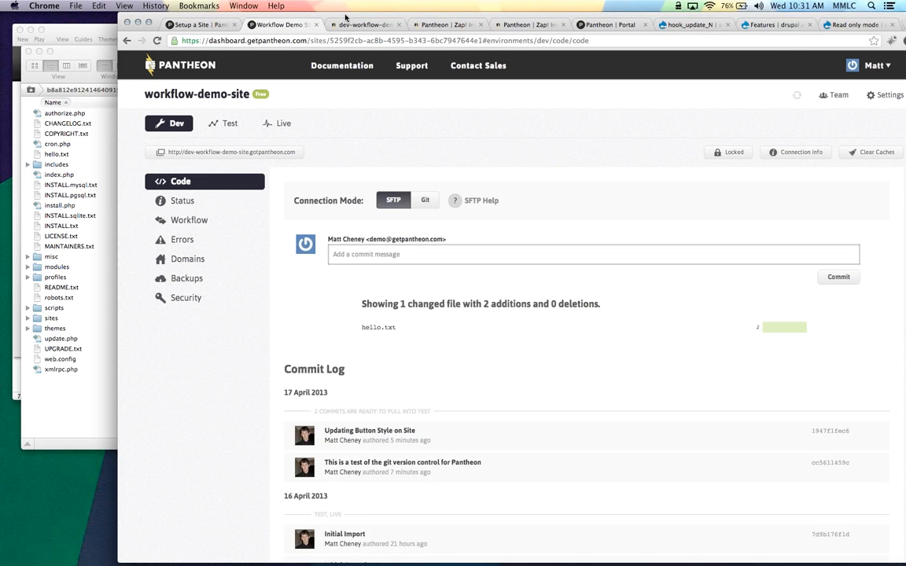
{"action": "left_click_drag", "start_coordinate": [347, 15], "coordinate": [302, 15]}
{"action": "mouse_move", "coordinate": [721, 331]}
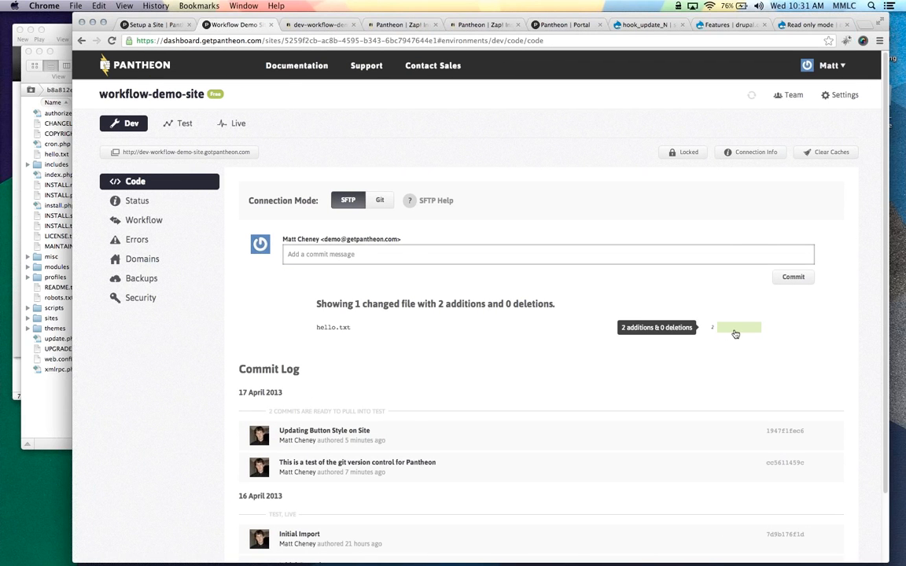
{"action": "left_click", "coordinate": [735, 334]}
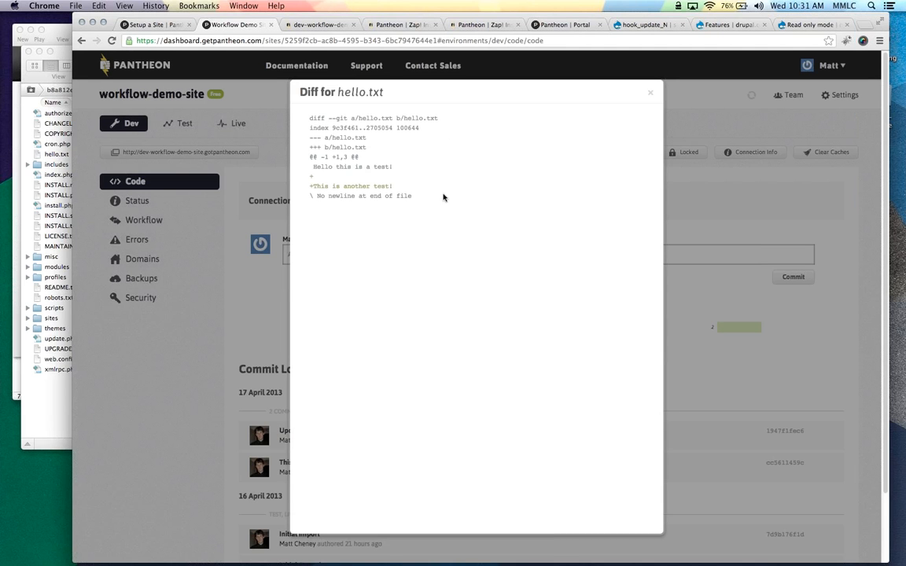
{"action": "left_click", "coordinate": [649, 92]}
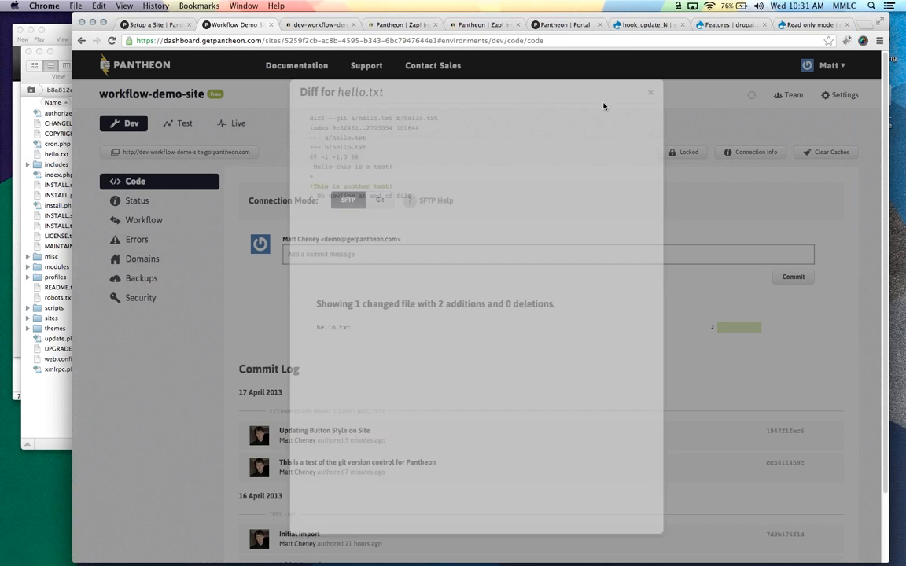
{"action": "left_click", "coordinate": [45, 319]}
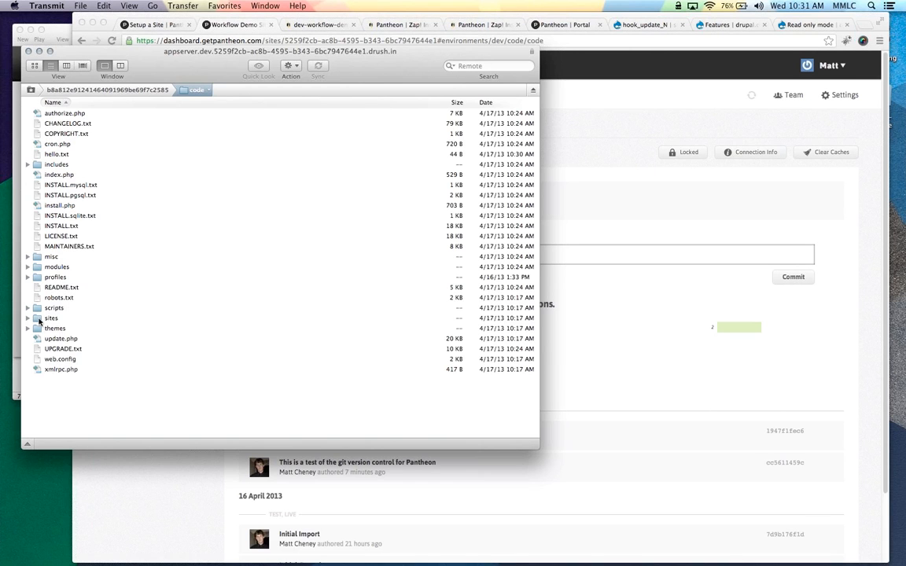
Browse to sites/all/themes/hestia/css and open style.css in Transmit's editor
{"action": "double_click", "coordinate": [43, 319]}
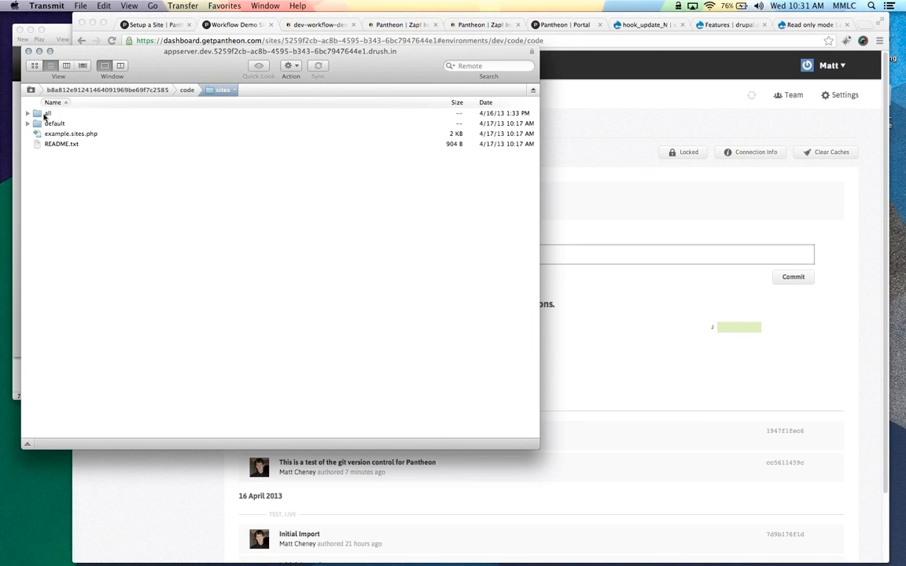
{"action": "double_click", "coordinate": [45, 114]}
{"action": "double_click", "coordinate": [54, 134]}
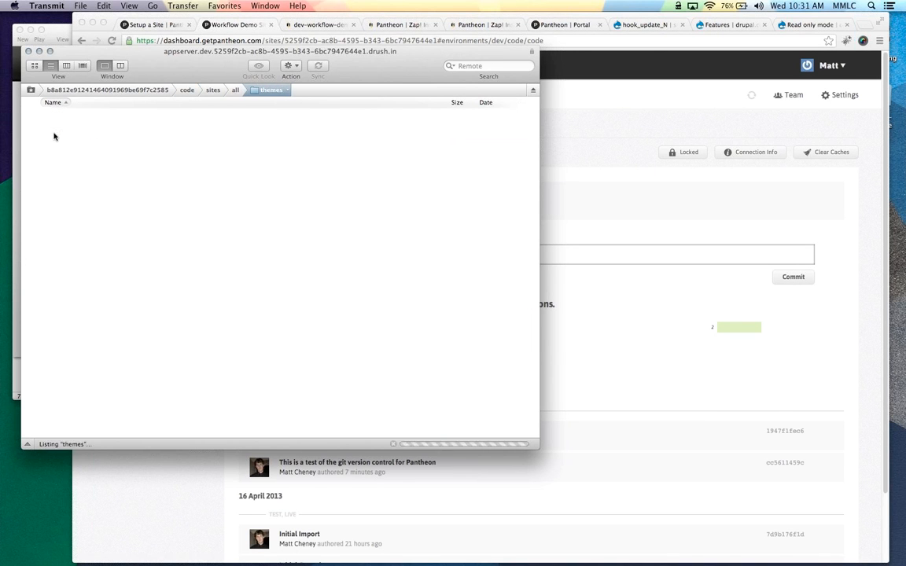
{"action": "double_click", "coordinate": [53, 113]}
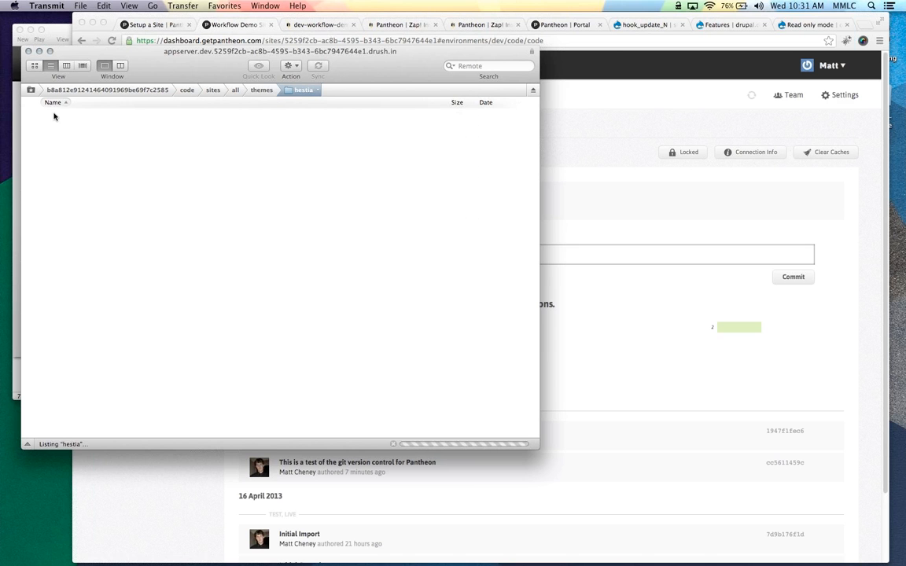
{"action": "double_click", "coordinate": [50, 123]}
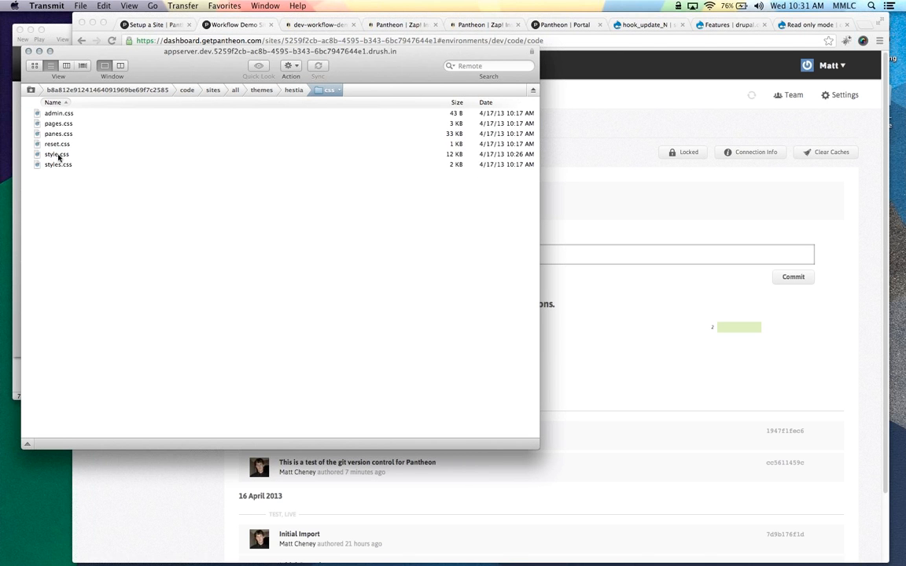
{"action": "right_click", "coordinate": [57, 154]}
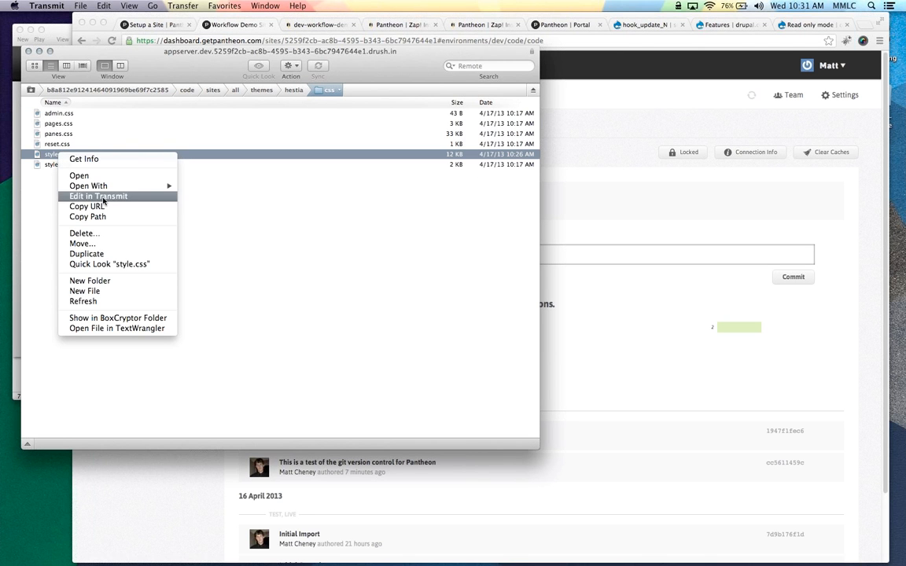
{"action": "left_click", "coordinate": [102, 196]}
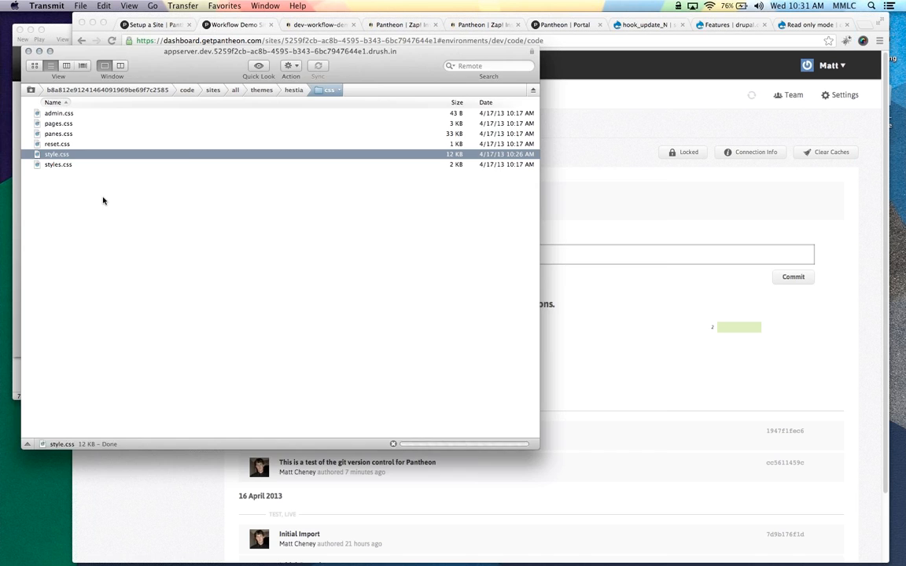
{"action": "left_click_drag", "start_coordinate": [234, 100], "coordinate": [158, 66]}
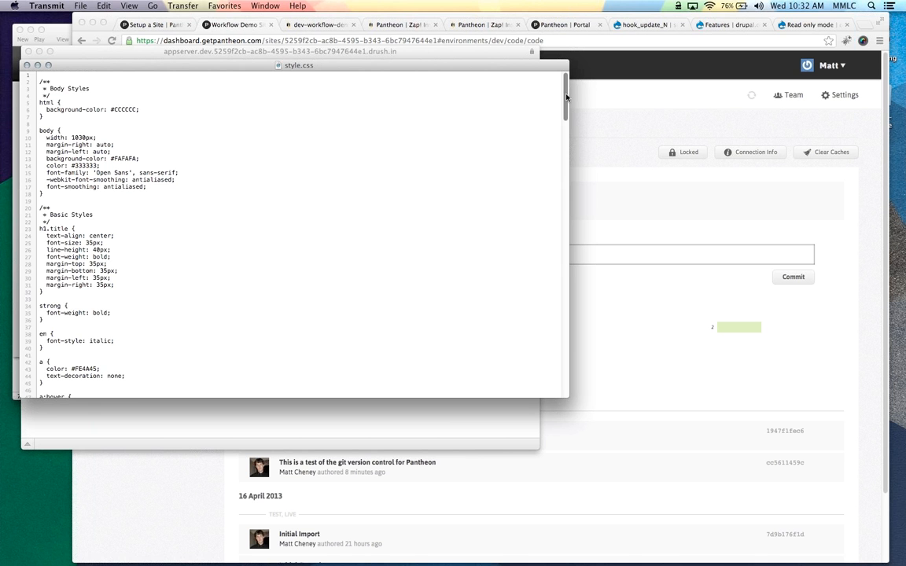
Change line 325's button background from #00FF00 to #00CC00, upload style.css, and return to the dev-site tab
{"action": "left_click_drag", "start_coordinate": [566, 95], "coordinate": [542, 337]}
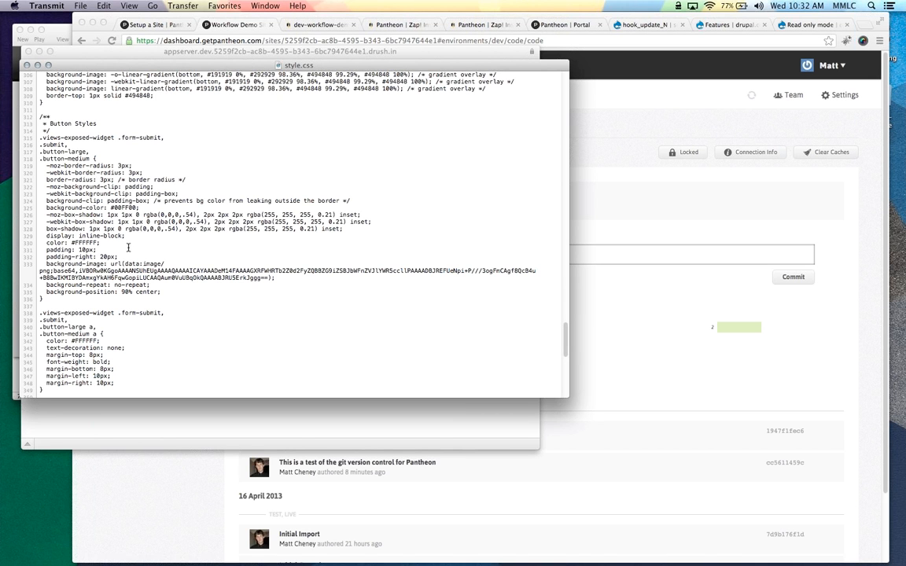
{"action": "double_click", "coordinate": [118, 207]}
{"action": "type", "text": "00CC00"}
{"action": "key", "text": "super+s"}
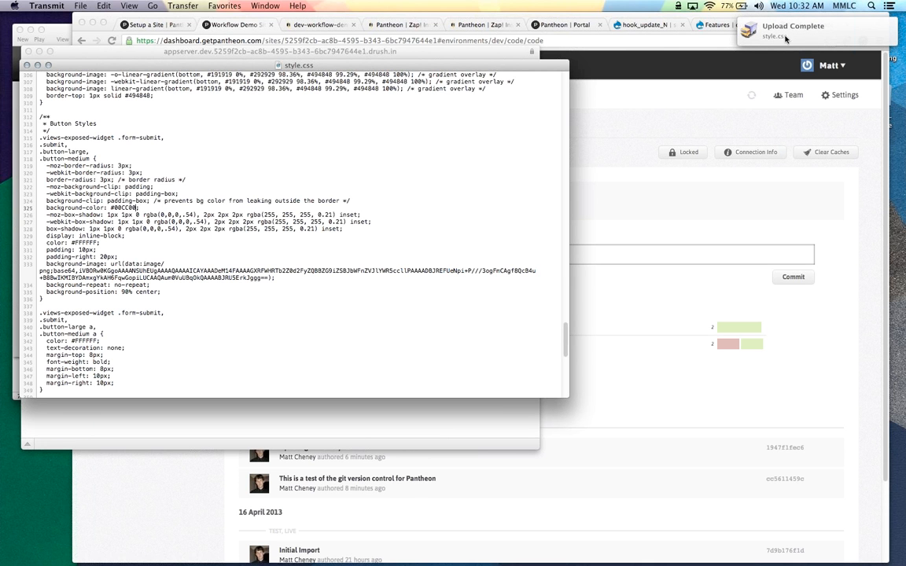
{"action": "left_click", "coordinate": [702, 100]}
{"action": "left_click", "coordinate": [299, 25]}
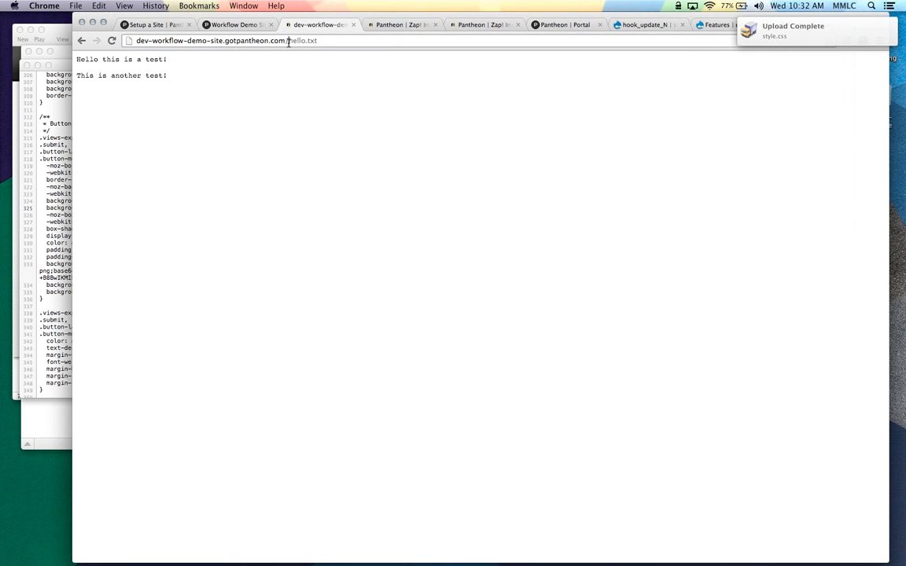
Load the dev site homepage by removing hello.txt from the address
{"action": "left_click_drag", "start_coordinate": [287, 40], "coordinate": [326, 42]}
{"action": "key", "text": "BackSpace"}
{"action": "key", "text": "Return"}
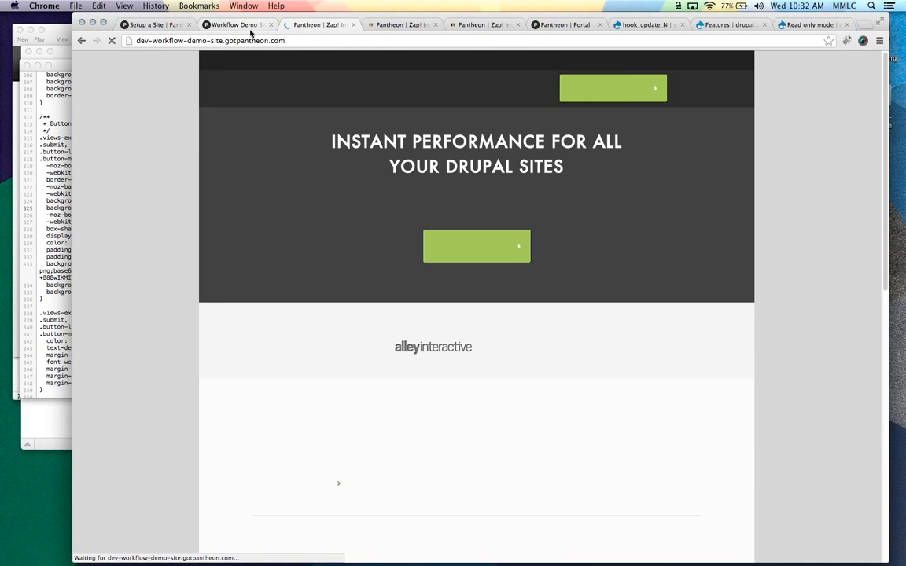
Check style.css's pending diff swapping #00FF00 for #00CC00, then open the dev homepage
{"action": "left_click", "coordinate": [251, 28]}
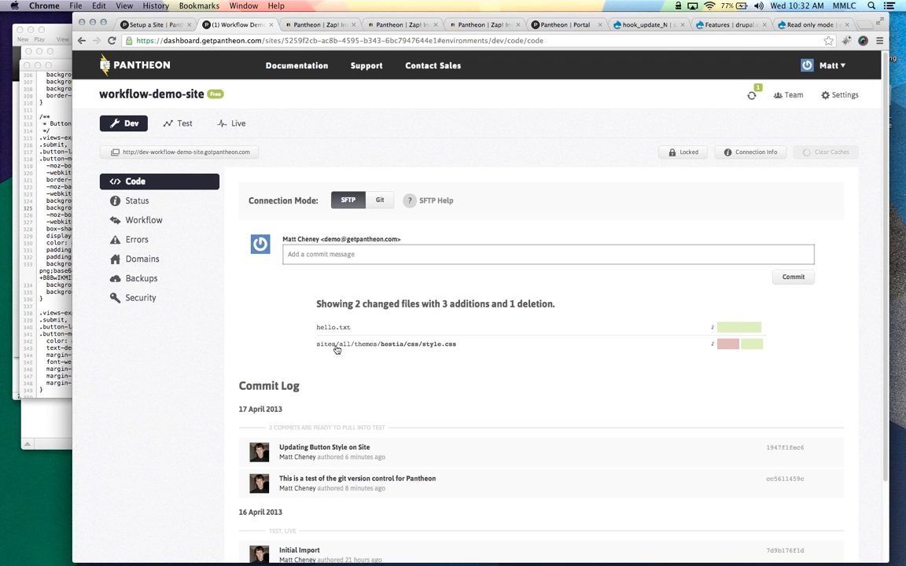
{"action": "mouse_move", "coordinate": [734, 350]}
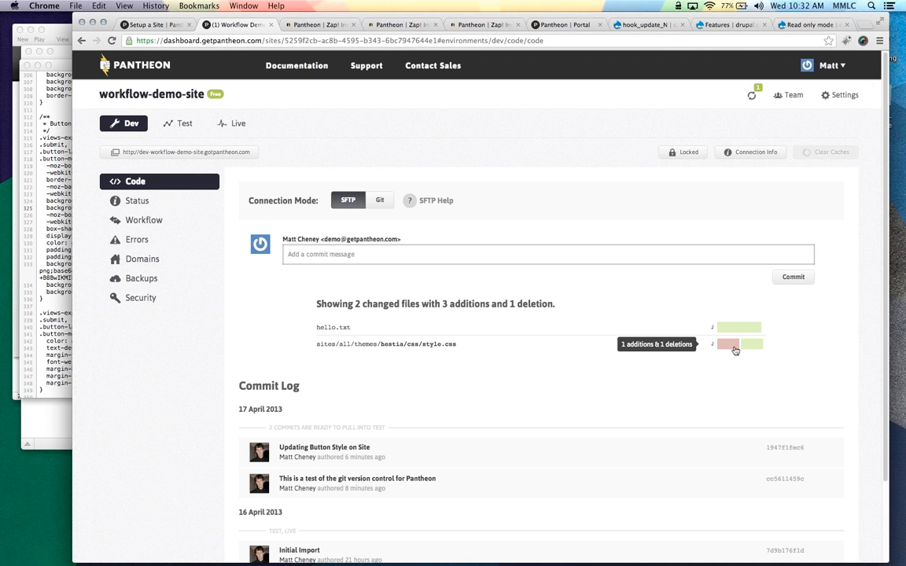
{"action": "left_click", "coordinate": [734, 351]}
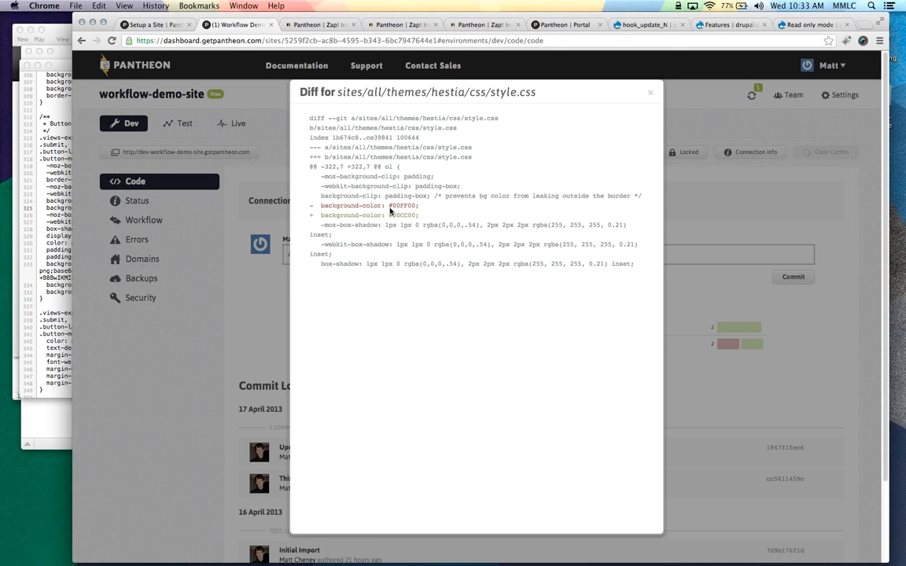
{"action": "left_click", "coordinate": [651, 95]}
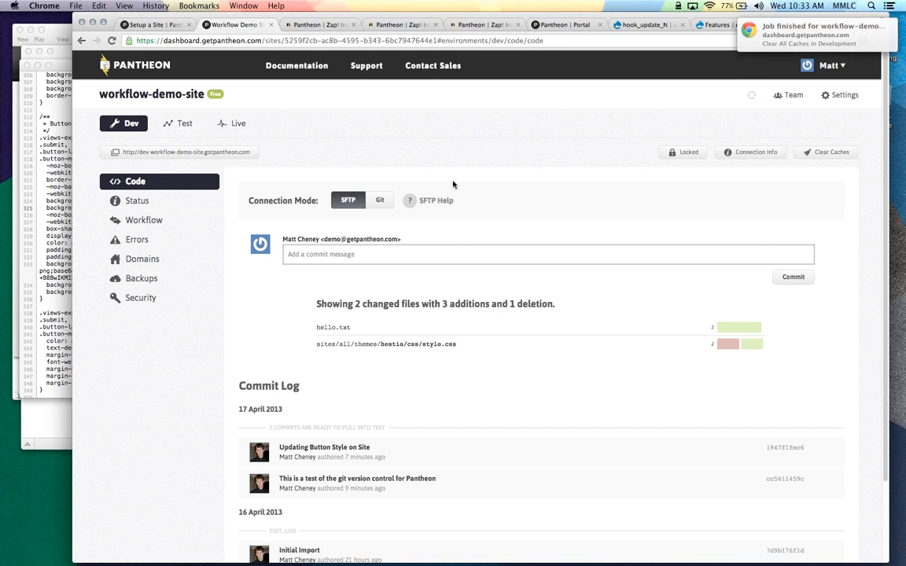
{"action": "left_click", "coordinate": [187, 152]}
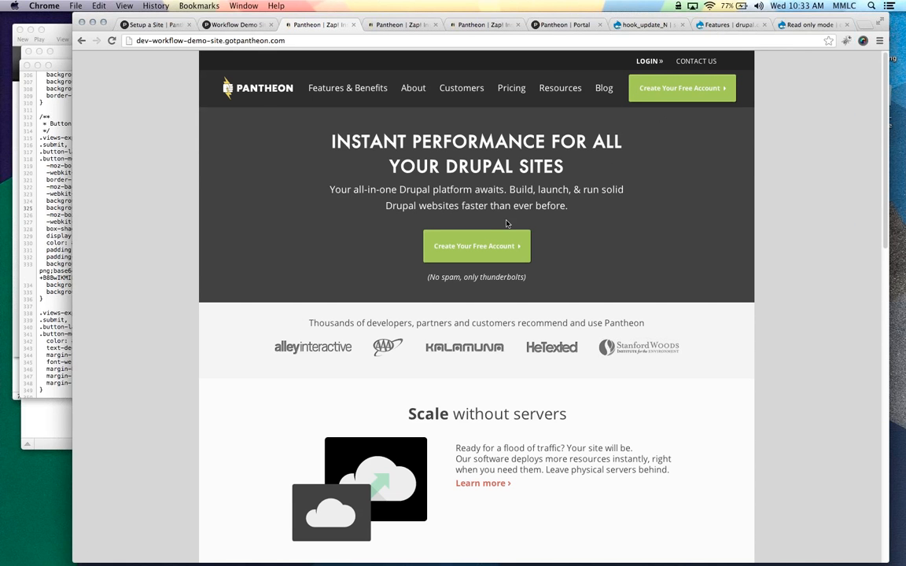
Change the button background in style.css to #0099FF, upload it, and close the editor
{"action": "left_click", "coordinate": [48, 206]}
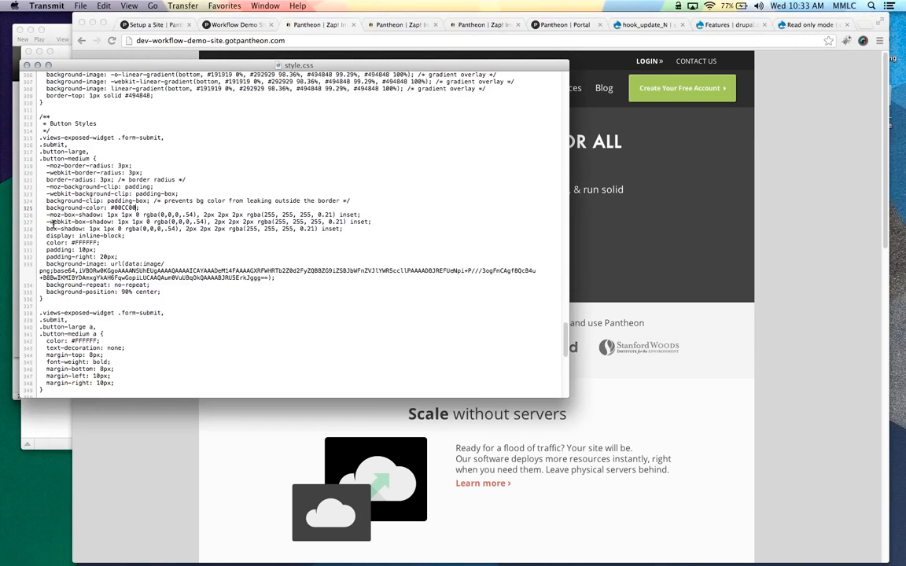
{"action": "double_click", "coordinate": [122, 208]}
{"action": "type", "text": "0099FF"}
{"action": "key", "text": "super+s"}
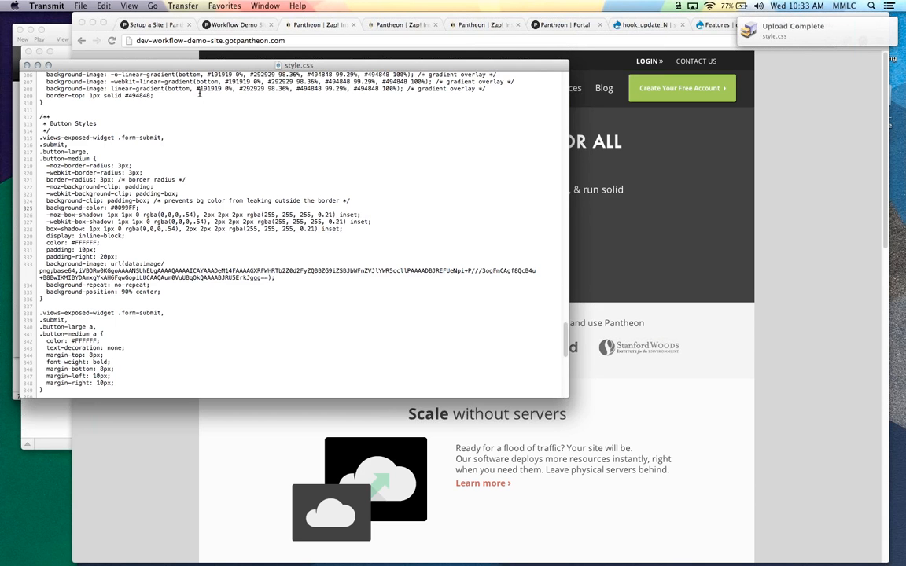
{"action": "key", "text": "super+w"}
Clear the dev environment's caches from the Pantheon dashboard
{"action": "key", "text": "super+Tab"}
{"action": "key", "text": "ctrl+shift+Tab"}
{"action": "left_click", "coordinate": [816, 156]}
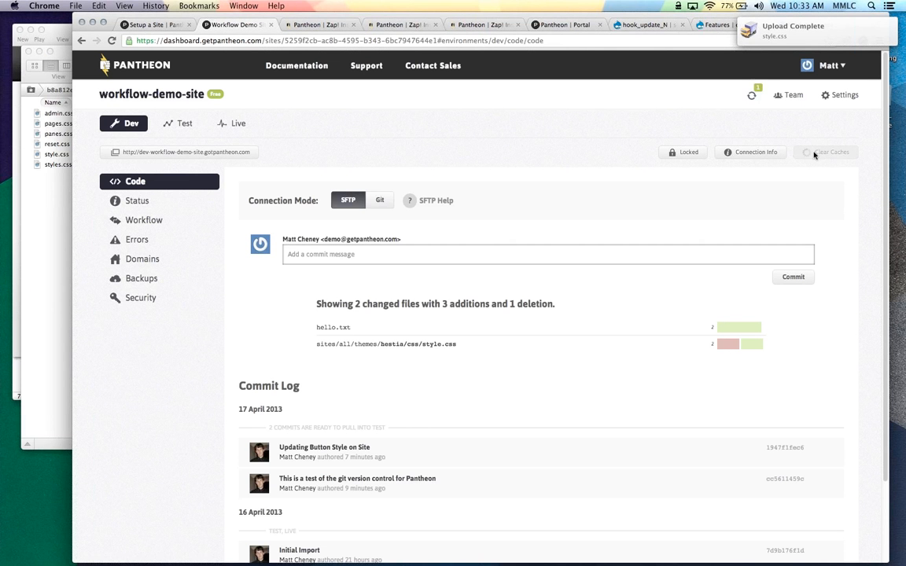
Reload the dev homepage to see the blue buttons, then return to the dashboard's Code page
{"action": "left_click", "coordinate": [316, 25]}
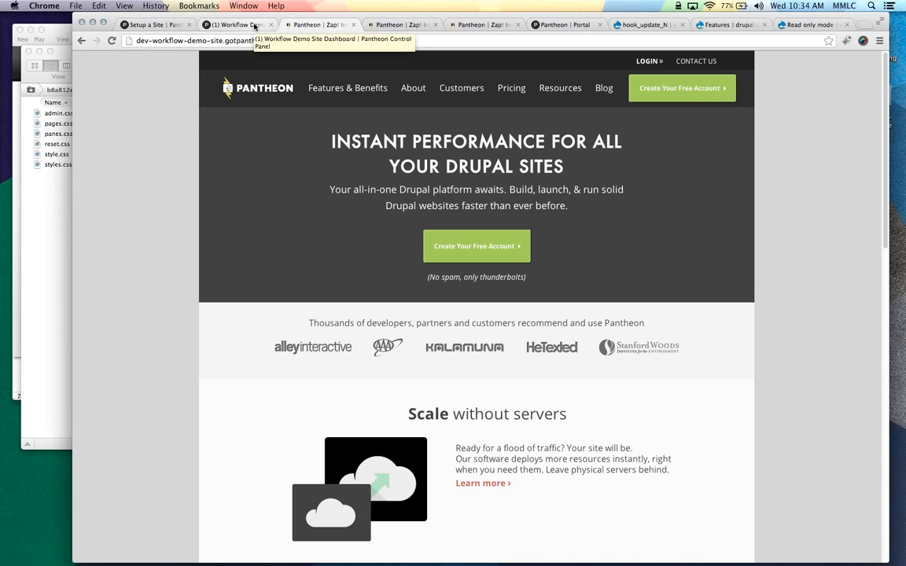
{"action": "key", "text": "Return"}
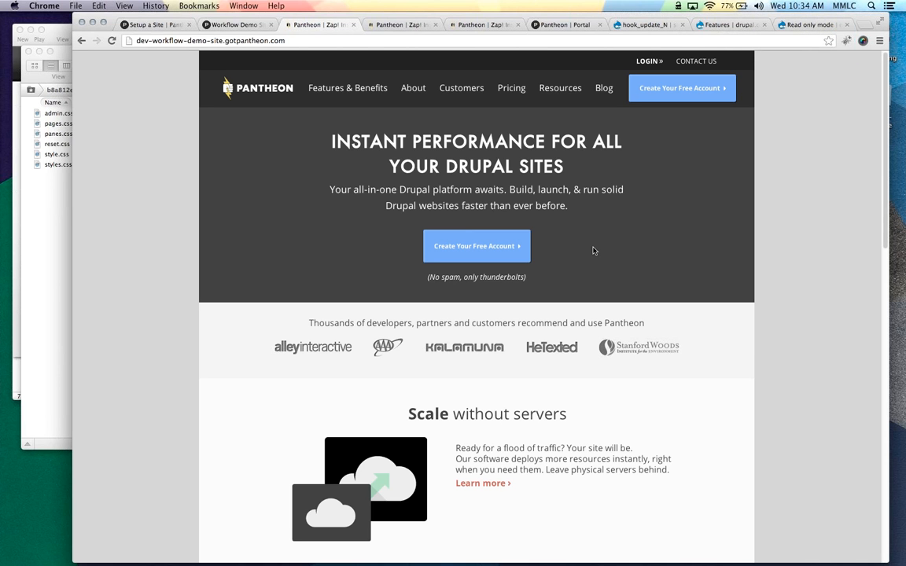
{"action": "left_click", "coordinate": [216, 27]}
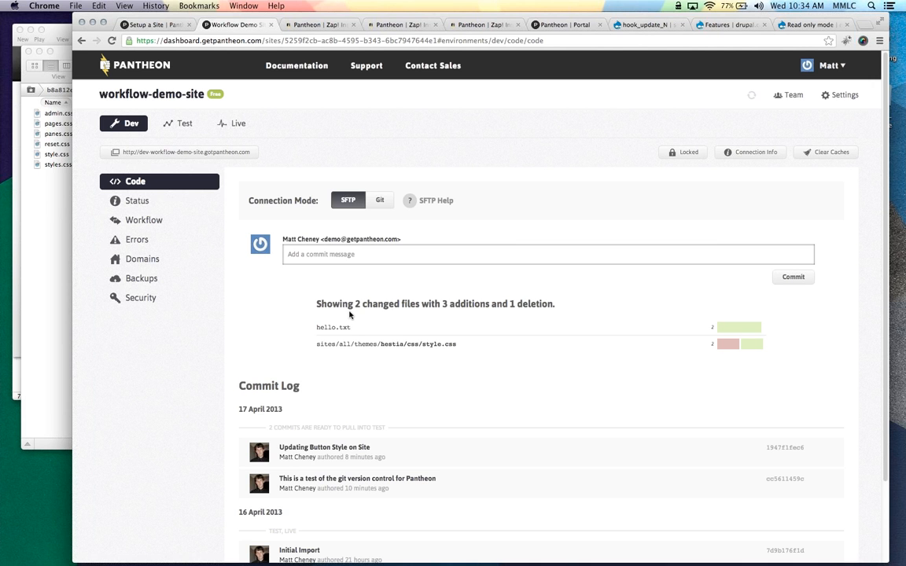
Commit hello.txt and style.css with the message 'Changing the button style to blue!' and check the commit log
{"action": "scroll", "coordinate": [350, 319], "scroll_direction": "down", "scroll_amount": 1}
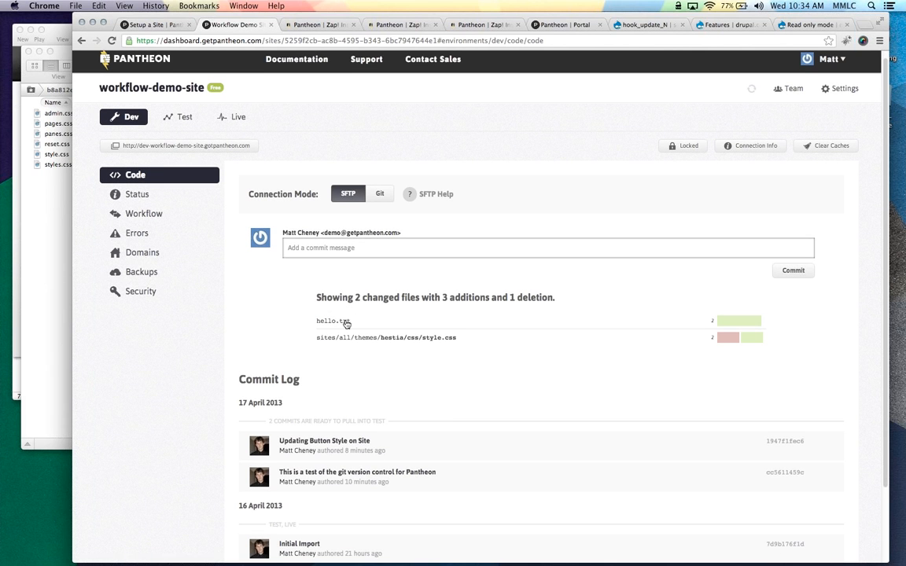
{"action": "scroll", "coordinate": [346, 323], "scroll_direction": "down", "scroll_amount": 3}
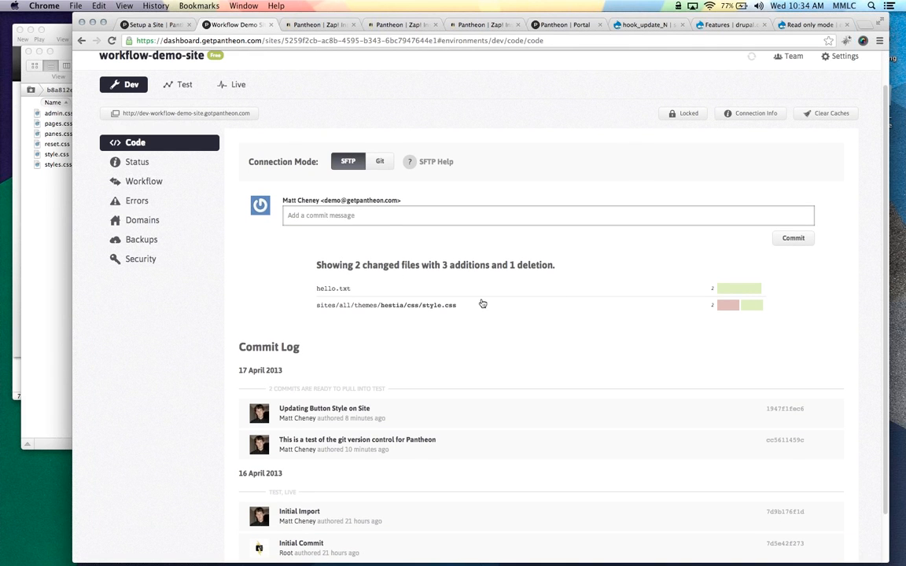
{"action": "mouse_move", "coordinate": [716, 309]}
{"action": "left_click", "coordinate": [339, 216]}
{"action": "type", "text": "Changing the button style to blue!"}
{"action": "left_click", "coordinate": [798, 241]}
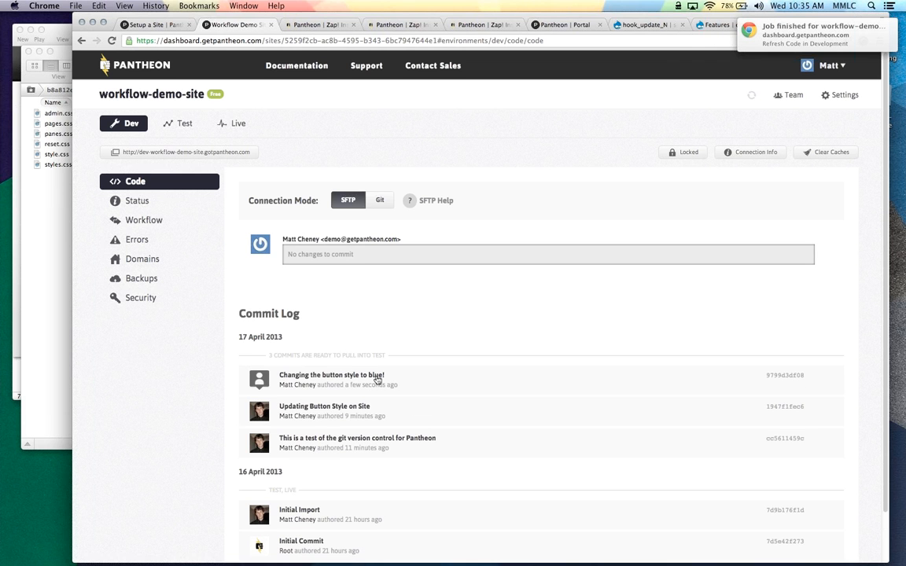
{"action": "scroll", "coordinate": [385, 377], "scroll_direction": "down", "scroll_amount": 2}
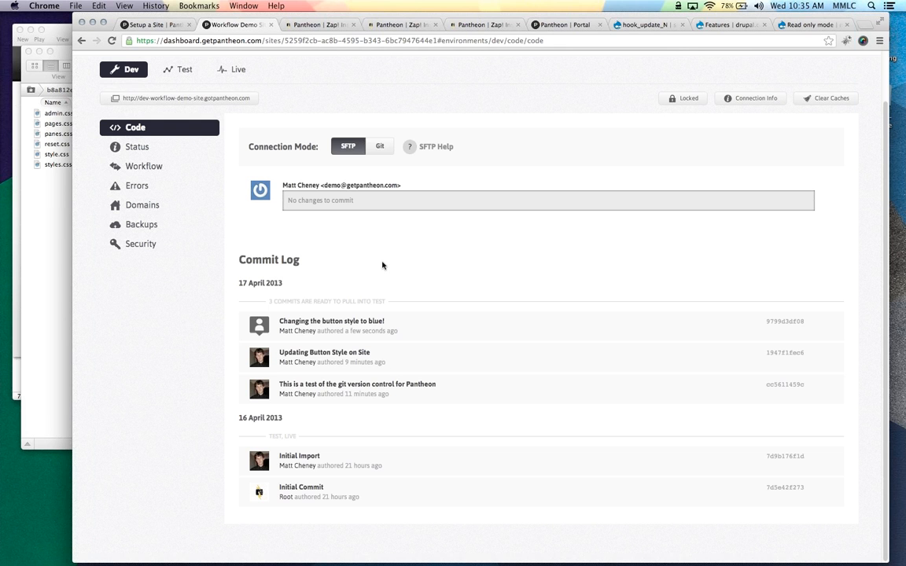
Set Dev's connection mode to Git, then bring the iTerm terminal forward
{"action": "left_click", "coordinate": [379, 147]}
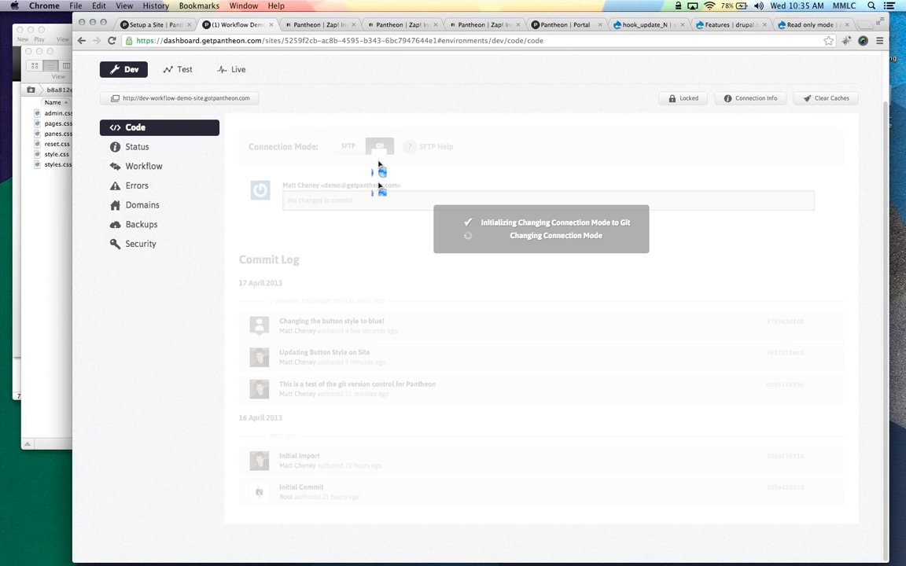
{"action": "left_click", "coordinate": [11, 196]}
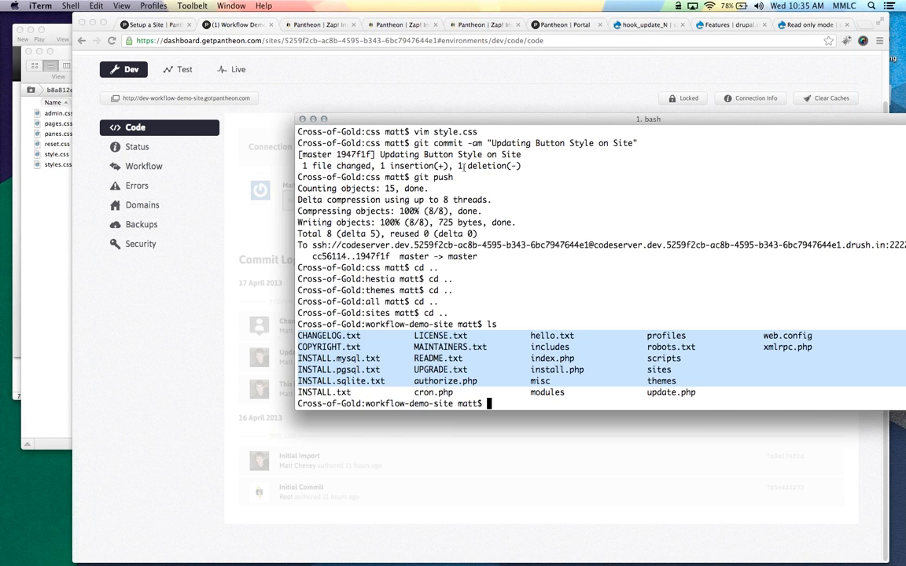
Reposition and resize the terminal, then check the local repository with git status
{"action": "left_click_drag", "start_coordinate": [454, 119], "coordinate": [206, 124]}
{"action": "left_click_drag", "start_coordinate": [485, 254], "coordinate": [744, 263]}
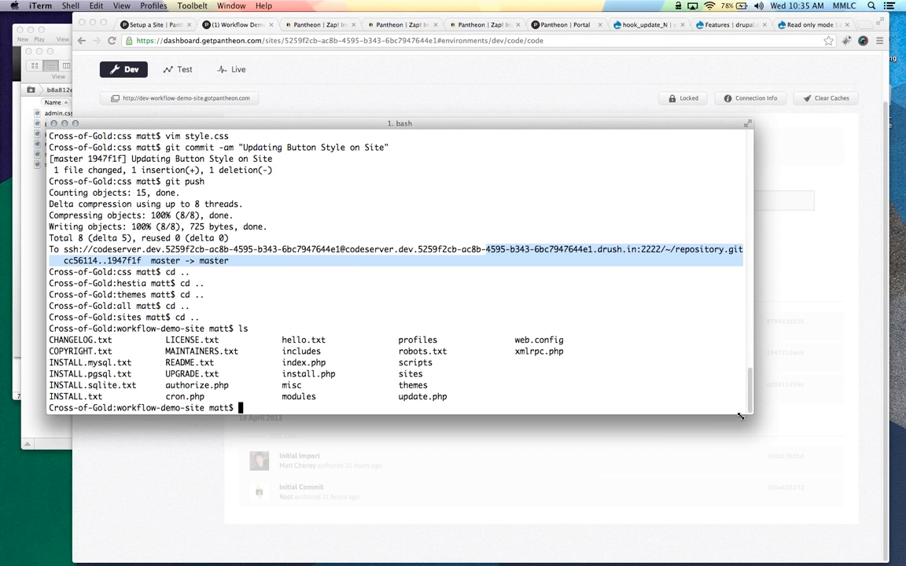
{"action": "left_click_drag", "start_coordinate": [740, 417], "coordinate": [485, 473]}
{"action": "type", "text": "git status"}
{"action": "key", "text": "Return"}
{"action": "key", "text": "ctrl+l"}
{"action": "type", "text": "gi"}
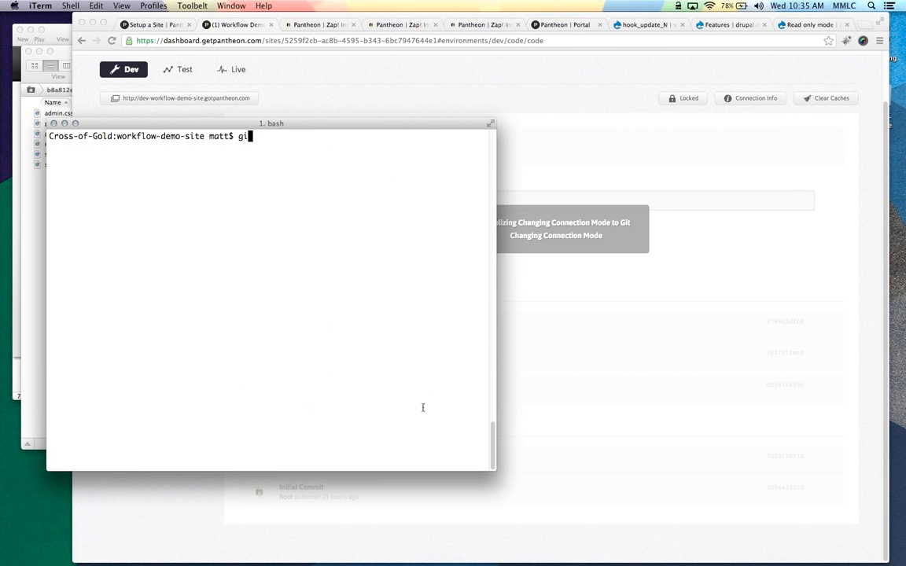
{"action": "type", "text": "t status"}
{"action": "key", "text": "Return"}
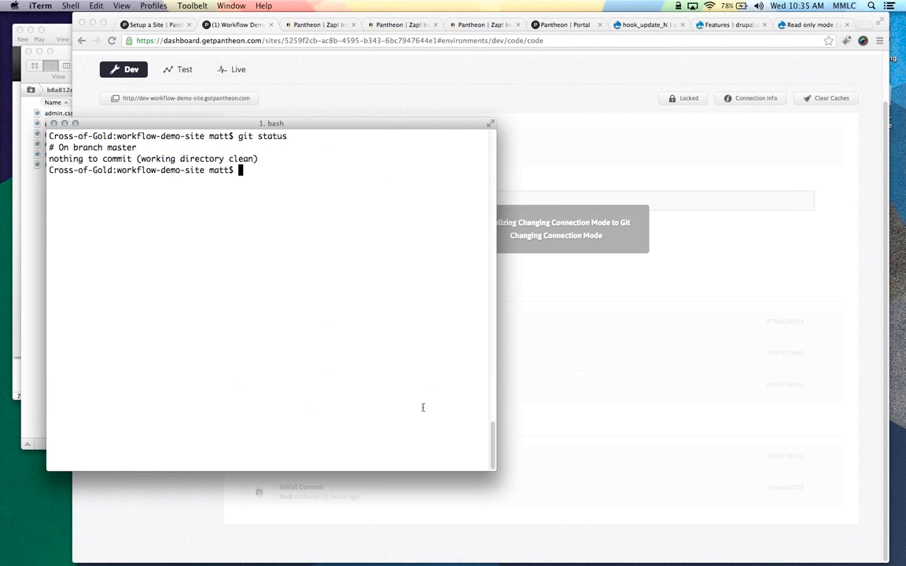
Run git pull to fast-forward the local clone to commit 9799d3d
{"action": "type", "text": "git pull"}
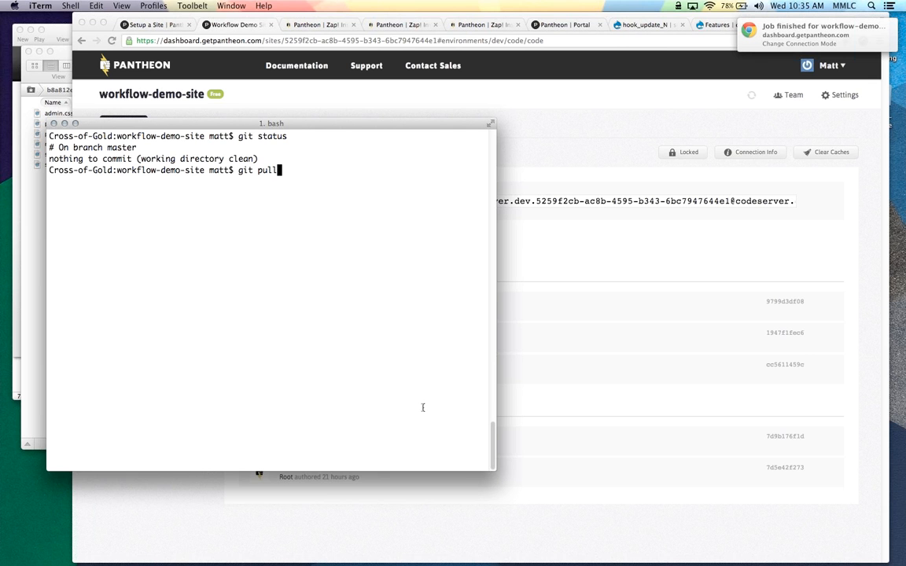
{"action": "key", "text": "Return"}
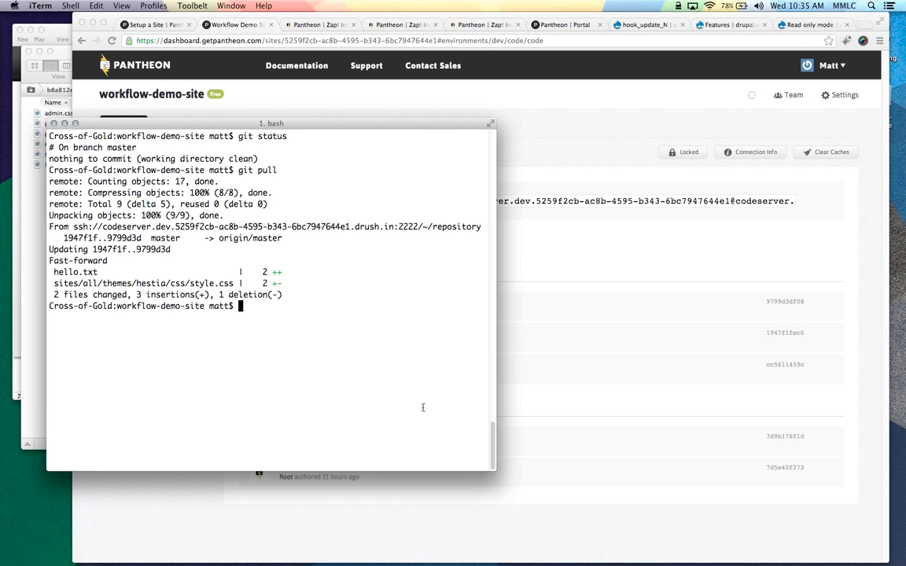
{"action": "left_click", "coordinate": [480, 99]}
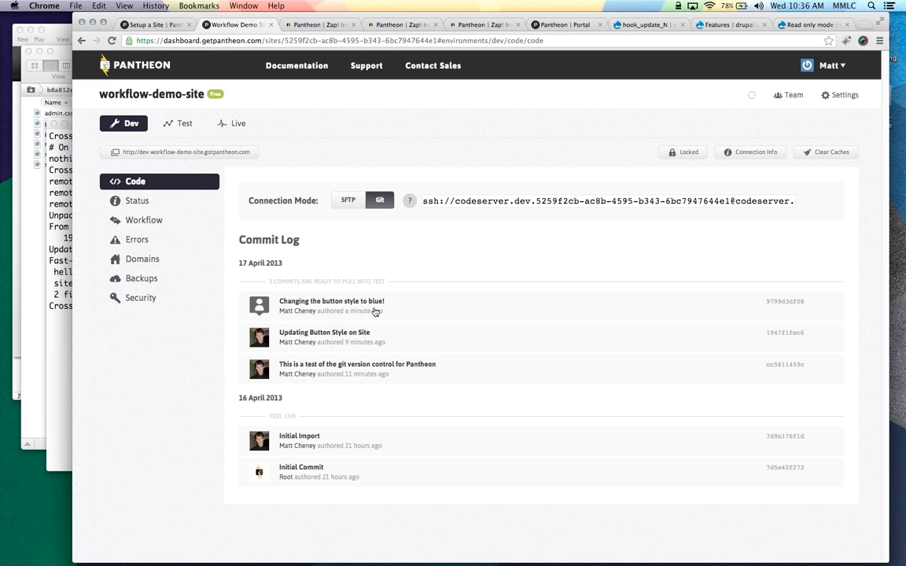
Open the Test environment's Code page, showing 3 commits ready to pull from Development
{"action": "left_click", "coordinate": [293, 25]}
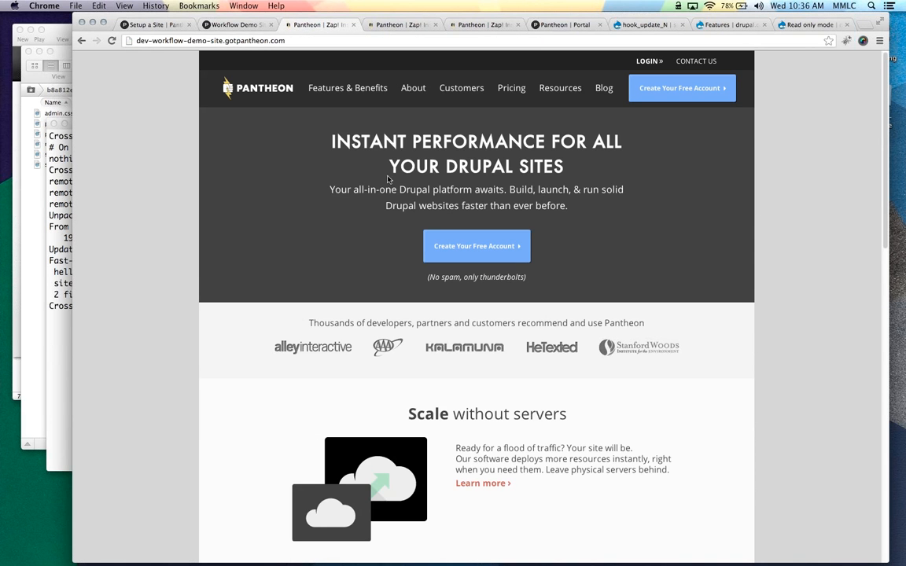
{"action": "left_click", "coordinate": [224, 25]}
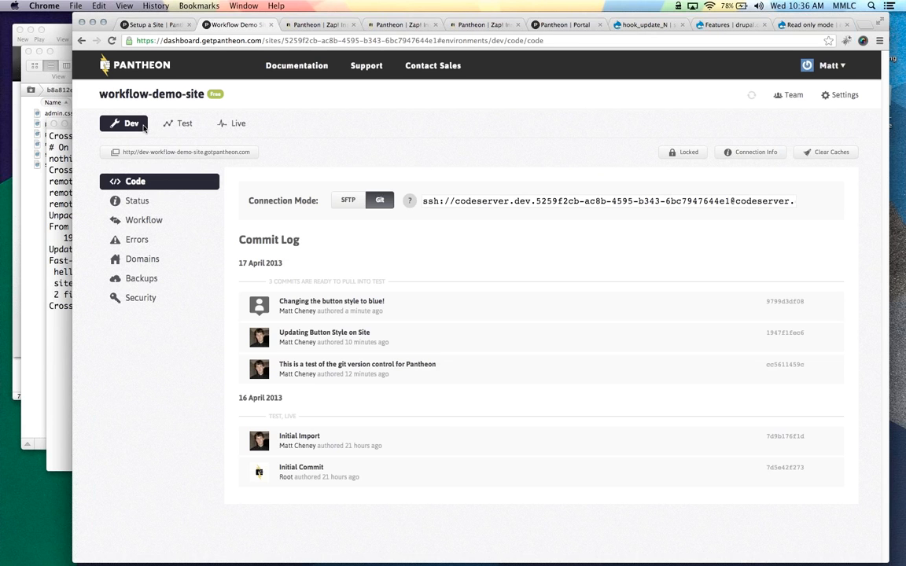
{"action": "left_click", "coordinate": [173, 128]}
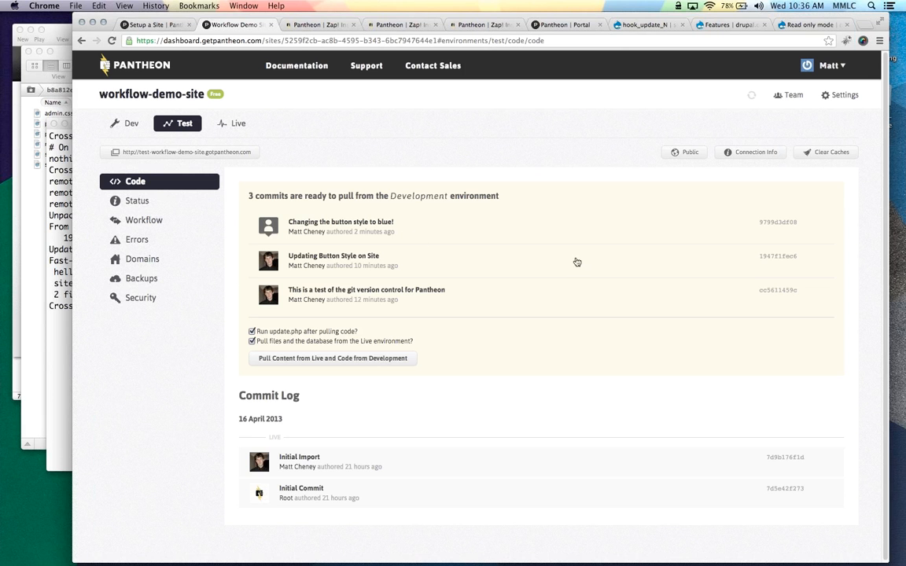
{"action": "left_click", "coordinate": [765, 225]}
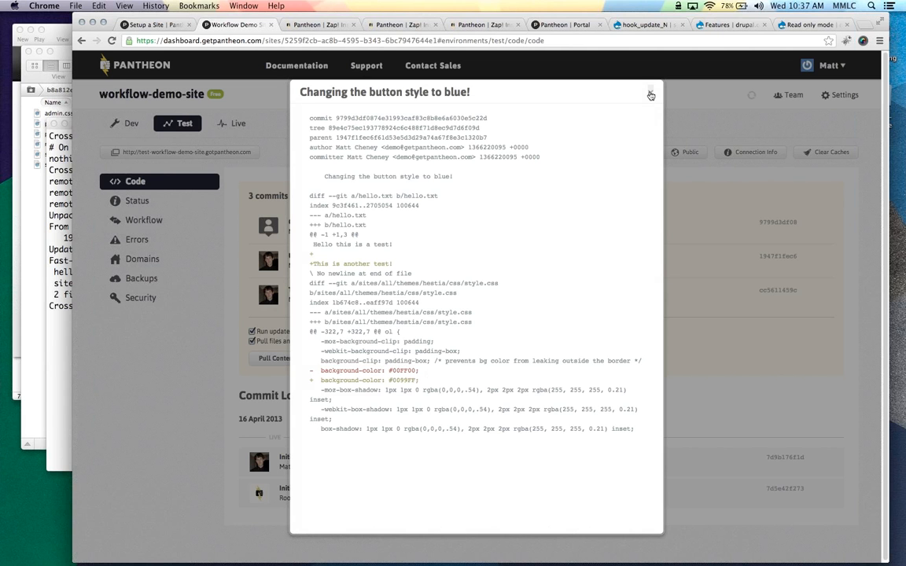
{"action": "left_click", "coordinate": [651, 96]}
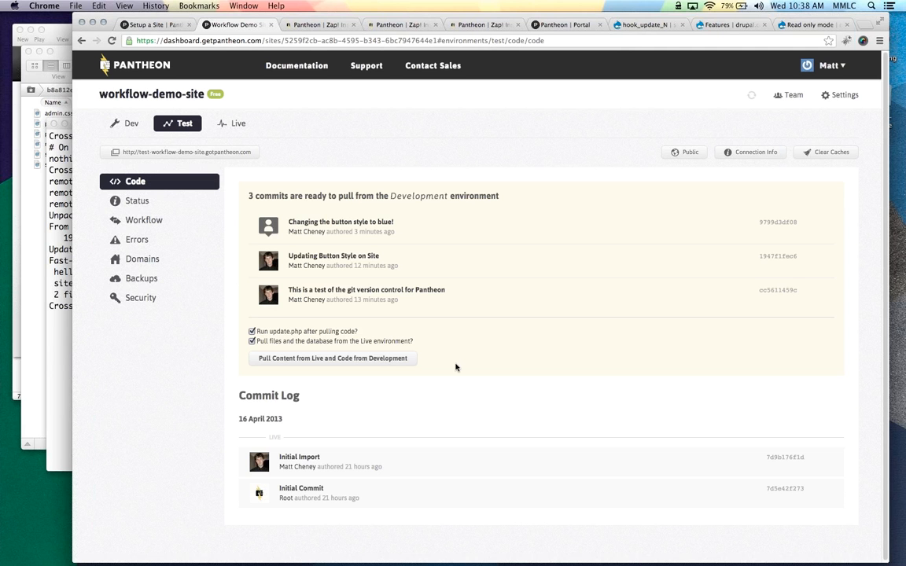
Pull Dev's three commits and Live content into Test, clear Test caches, and preview the test site
{"action": "left_click", "coordinate": [351, 361]}
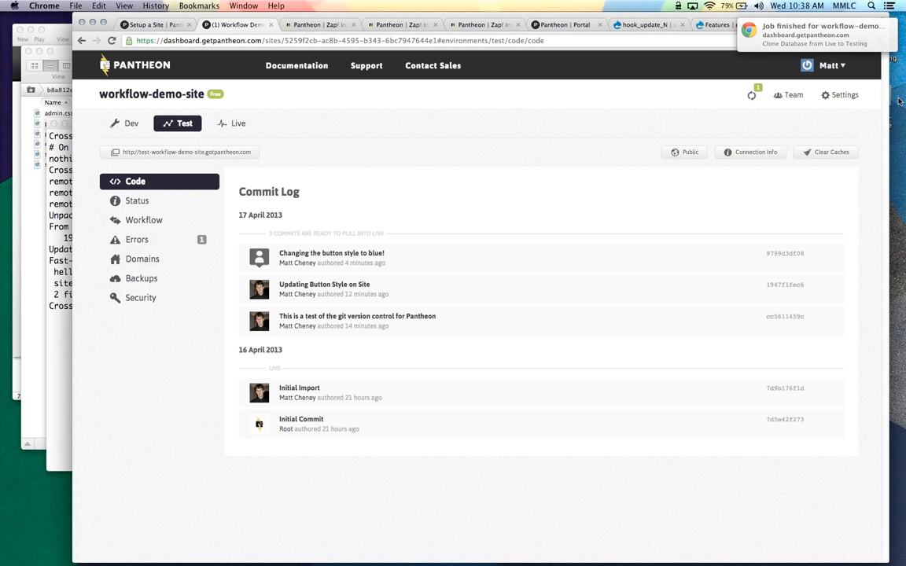
{"action": "left_click", "coordinate": [826, 152]}
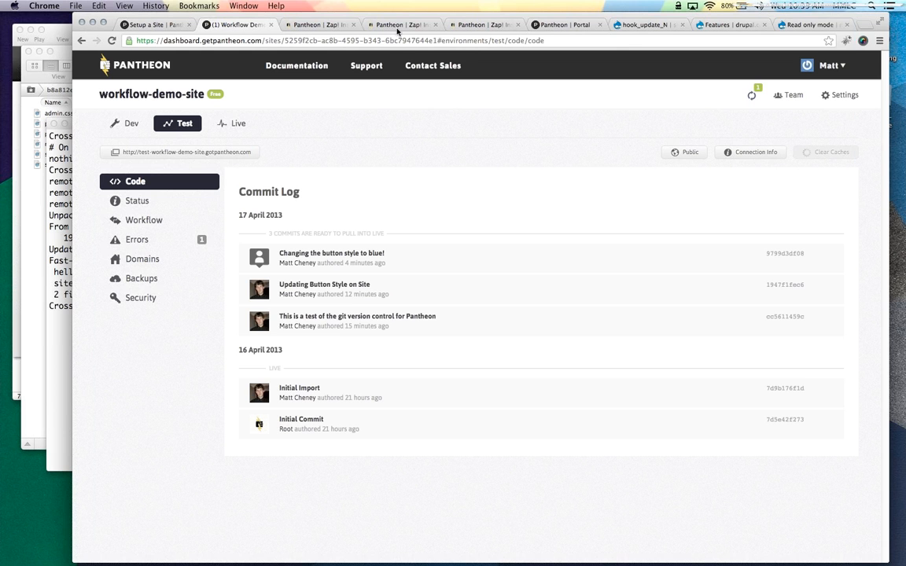
{"action": "left_click", "coordinate": [196, 156]}
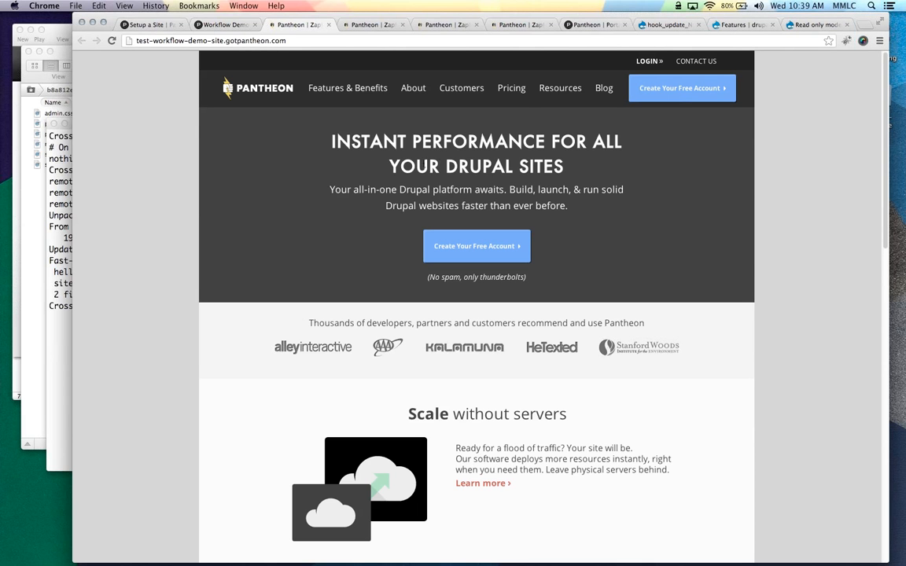
{"action": "left_click", "coordinate": [228, 26]}
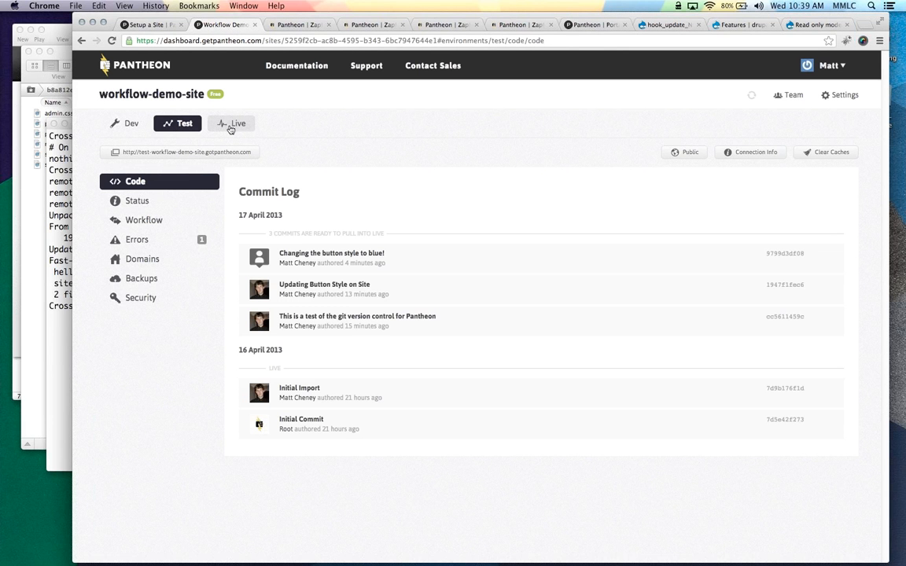
Deploy the tested code from Test into Live and clear Live's caches
{"action": "left_click", "coordinate": [231, 128]}
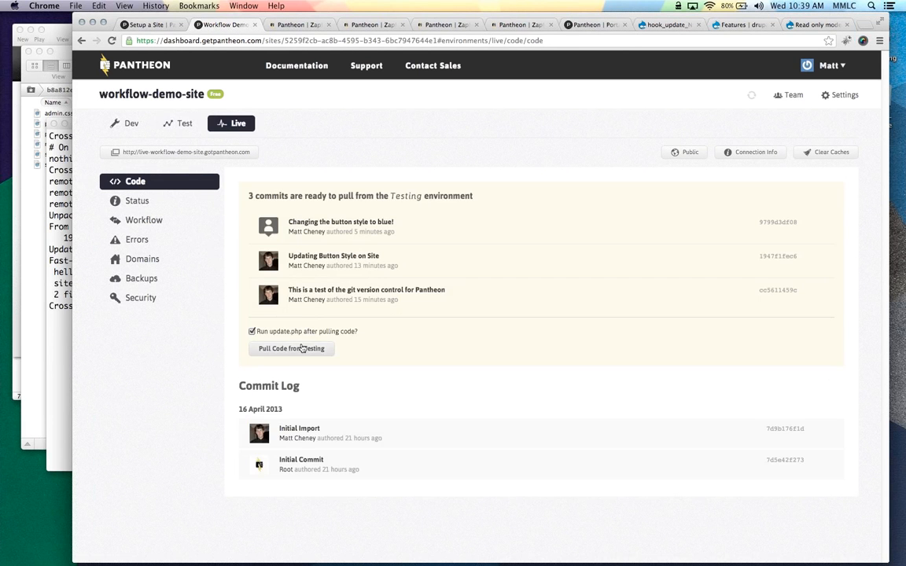
{"action": "left_click", "coordinate": [297, 348]}
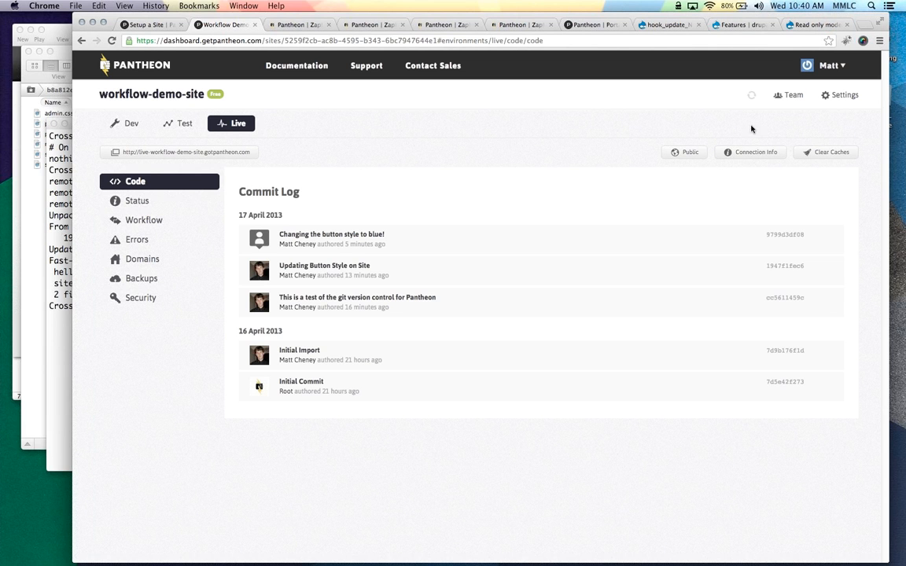
{"action": "left_click", "coordinate": [826, 151]}
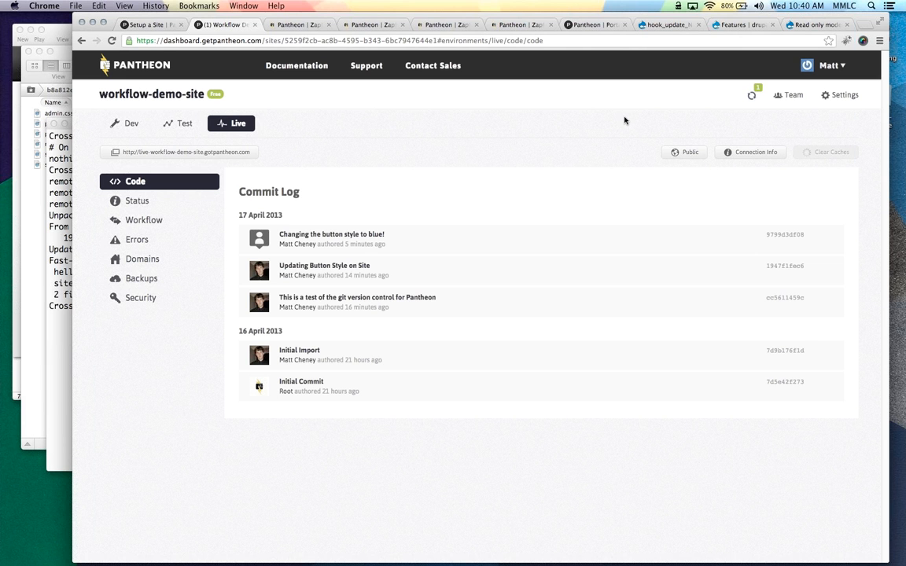
Close the leftover Pantheon homepage tabs and open the live site in a new tab
{"action": "left_click", "coordinate": [329, 25]}
{"action": "left_click", "coordinate": [328, 24]}
{"action": "left_click", "coordinate": [329, 24]}
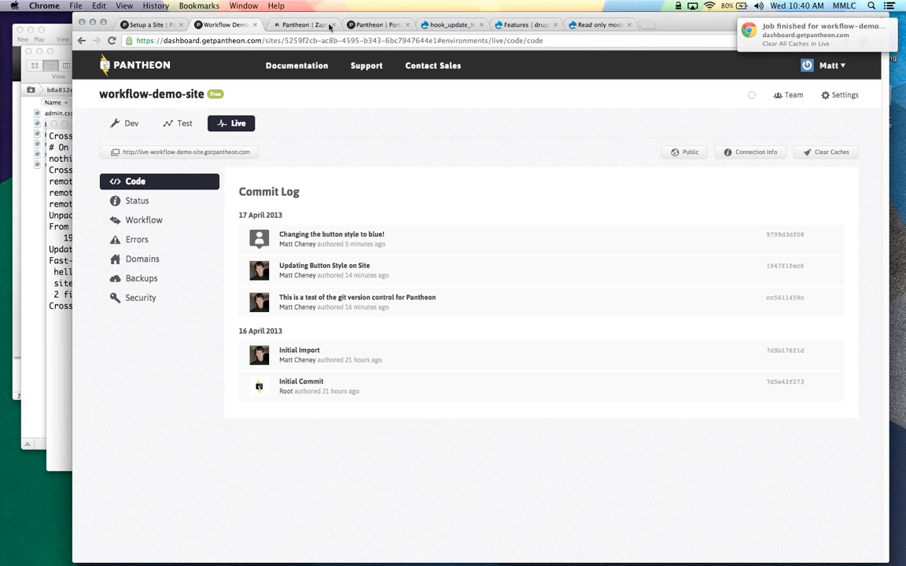
{"action": "left_click", "coordinate": [328, 24]}
{"action": "left_click", "coordinate": [223, 152]}
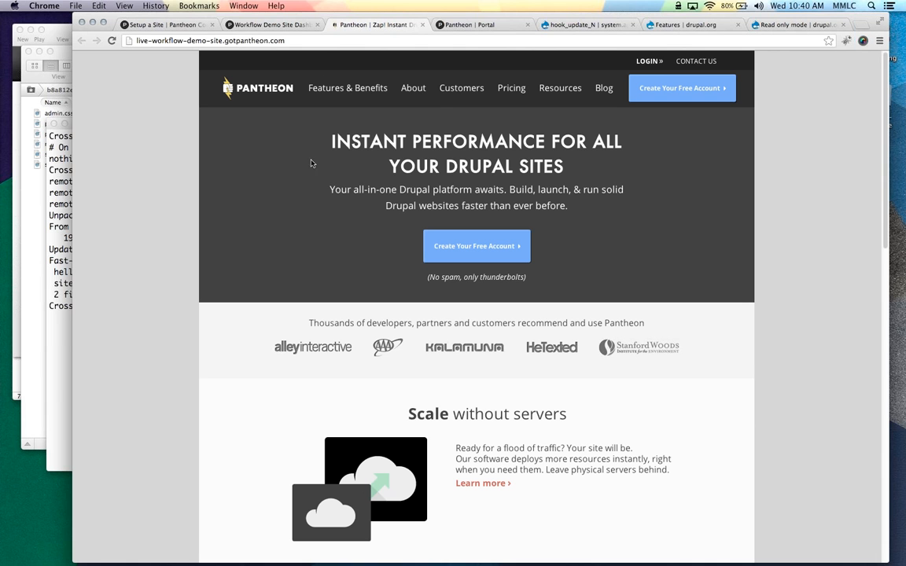
Log in at the live site's /user page as admin with the account password, declining password saving
{"action": "left_click", "coordinate": [325, 41]}
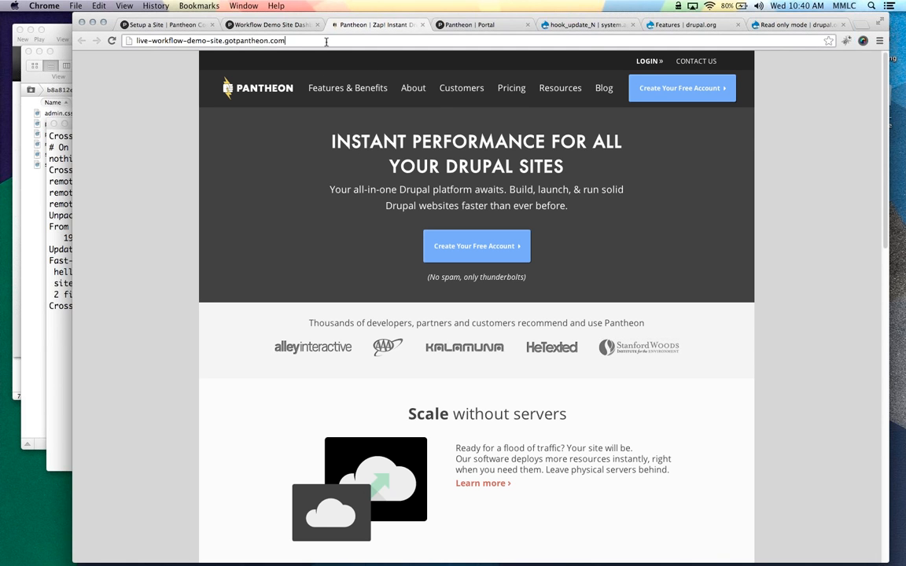
{"action": "type", "text": "/user"}
{"action": "key", "text": "Return"}
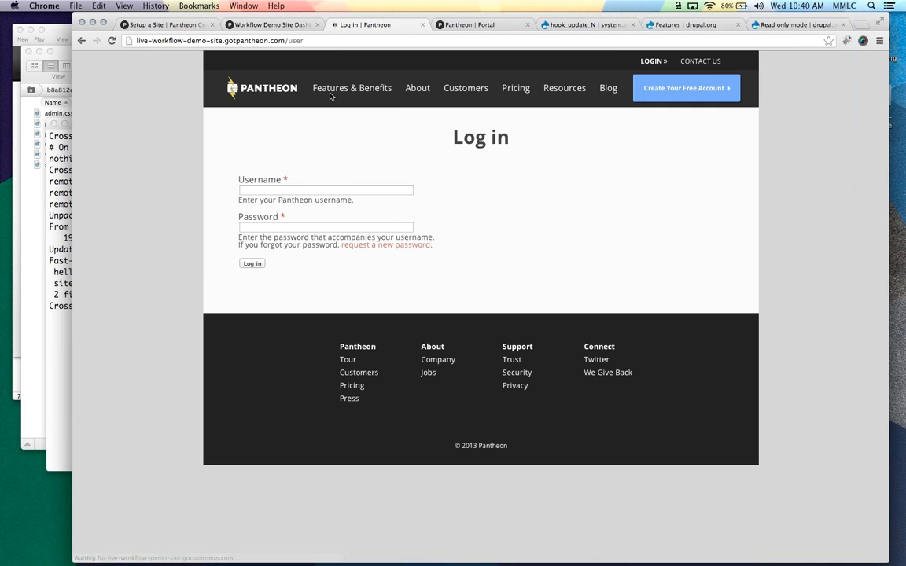
{"action": "left_click", "coordinate": [269, 191]}
{"action": "type", "text": "admin"}
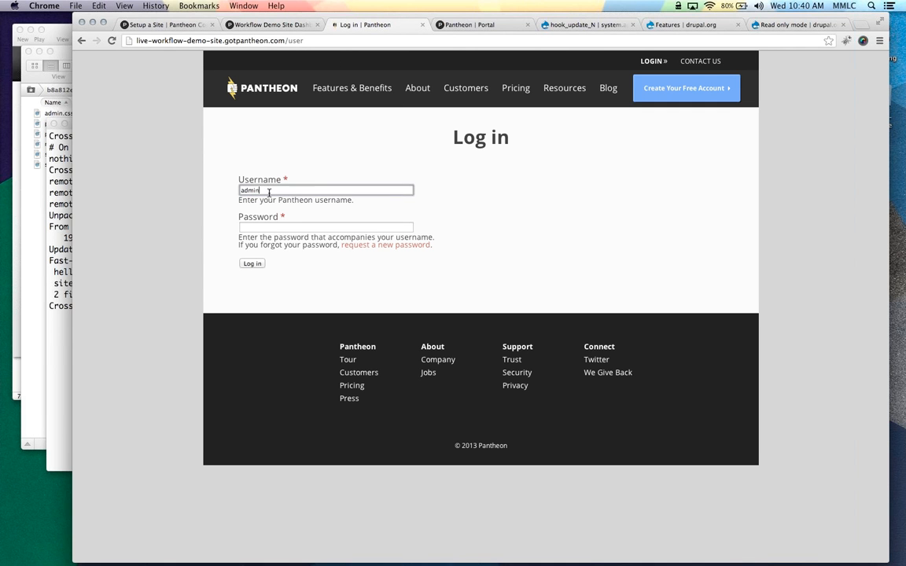
{"action": "key", "text": "Tab"}
{"action": "type", "text": "admi•••••"}
{"action": "key", "text": "Return"}
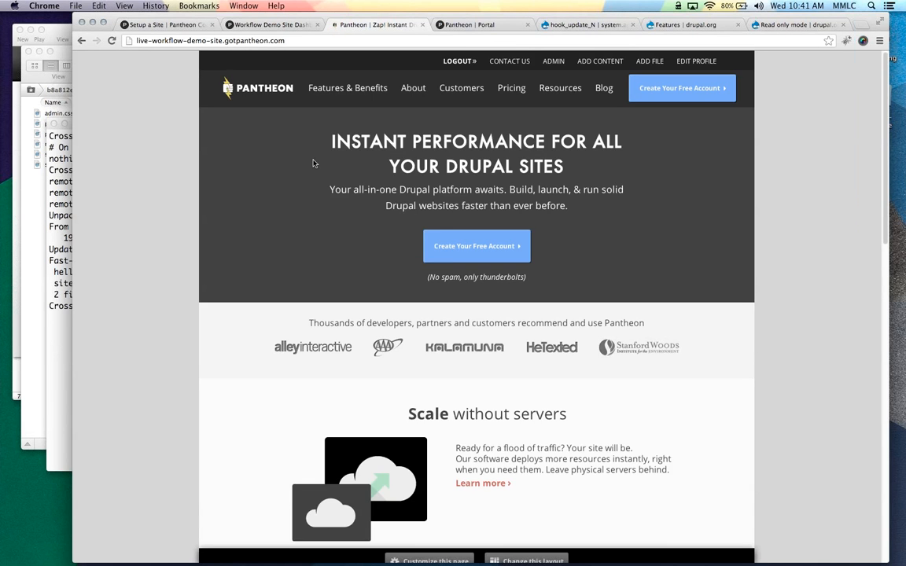
{"action": "left_click", "coordinate": [792, 59]}
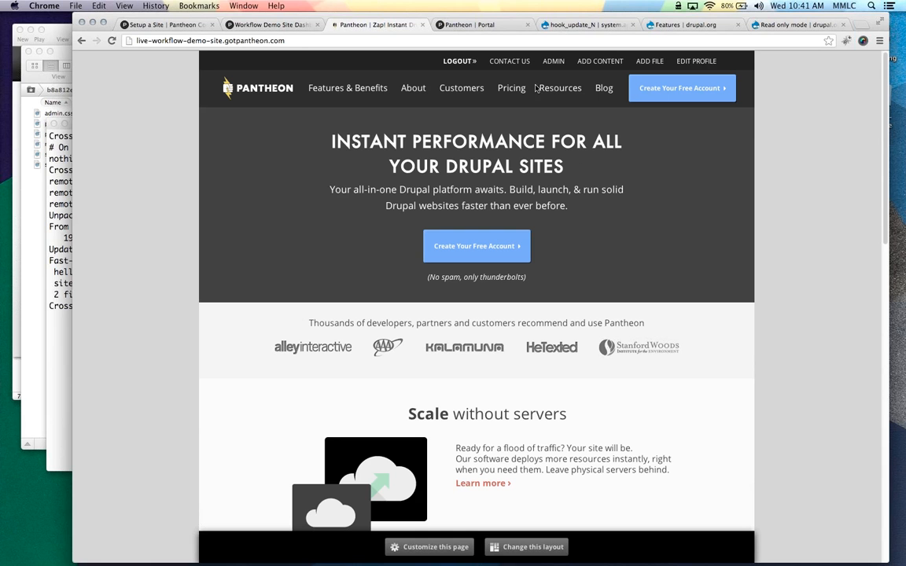
Customize the front page and delete the Instant Performance banner pane
{"action": "left_click", "coordinate": [419, 547]}
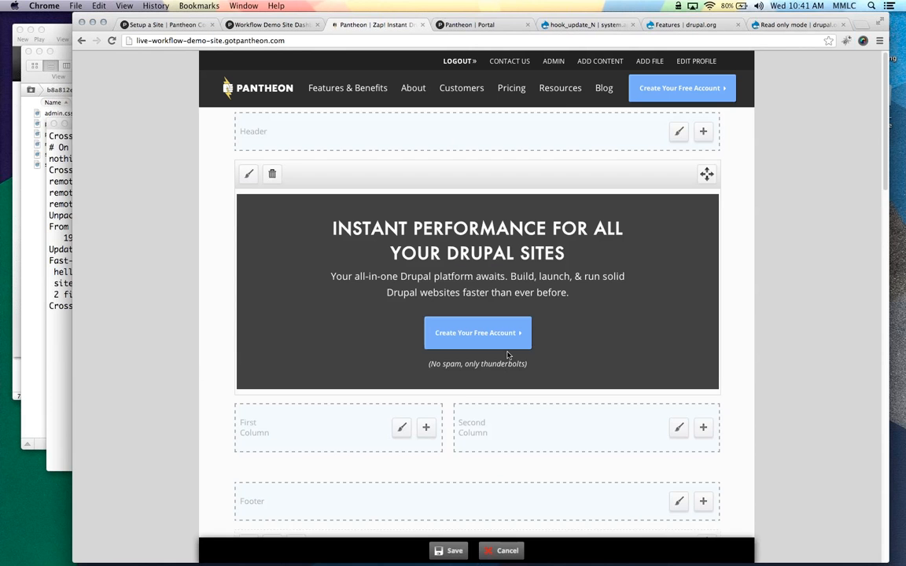
{"action": "left_click", "coordinate": [274, 175]}
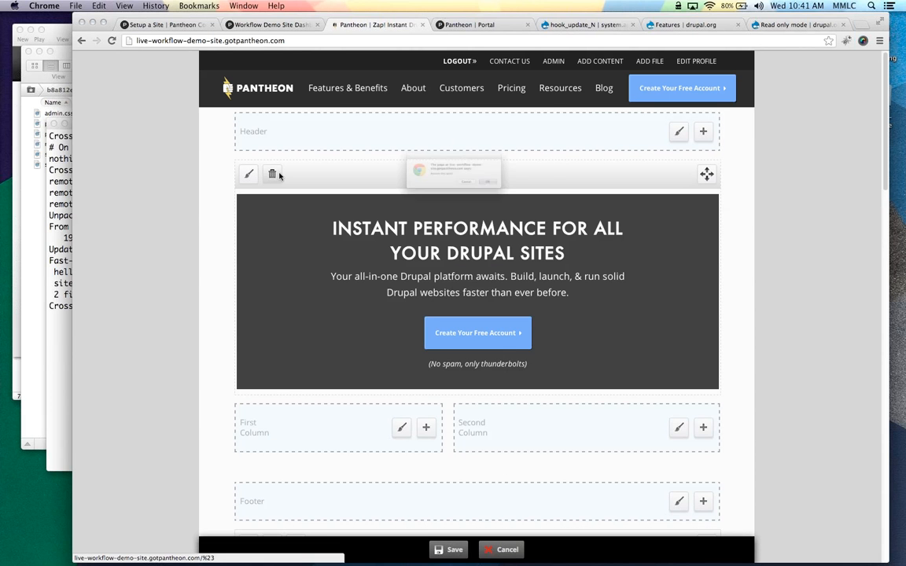
{"action": "key", "text": "Return"}
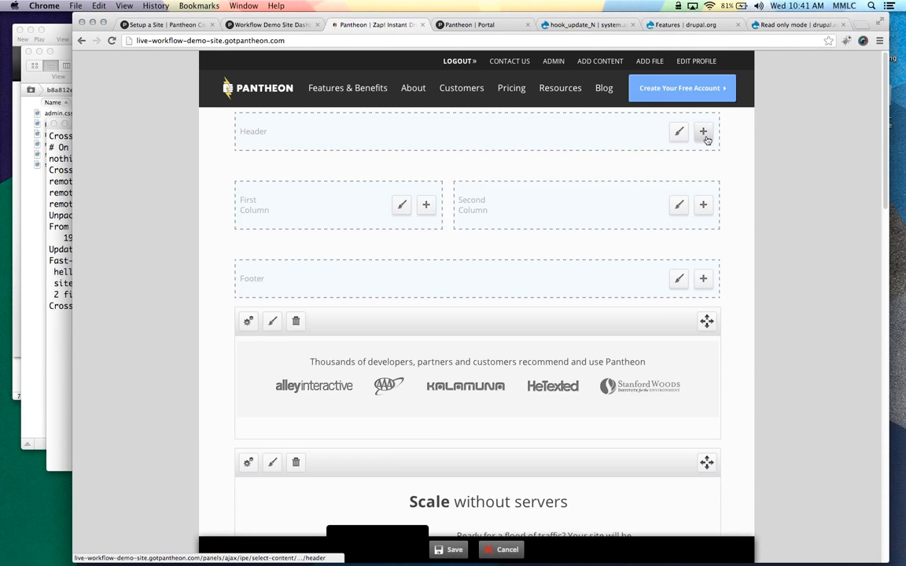
Add the TNR Promo homepage carousel to the Header region and save the layout
{"action": "left_click", "coordinate": [704, 134]}
{"action": "left_click", "coordinate": [149, 198]}
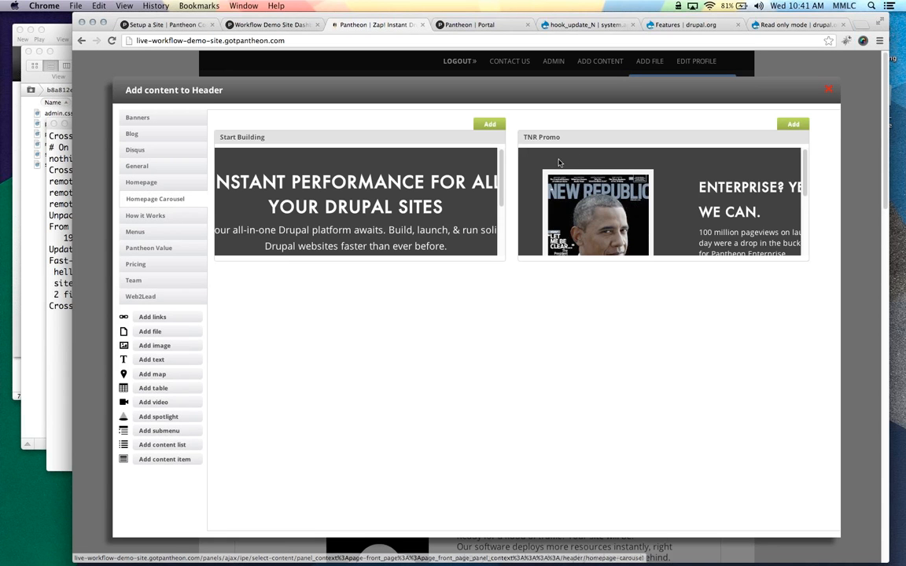
{"action": "left_click", "coordinate": [794, 125]}
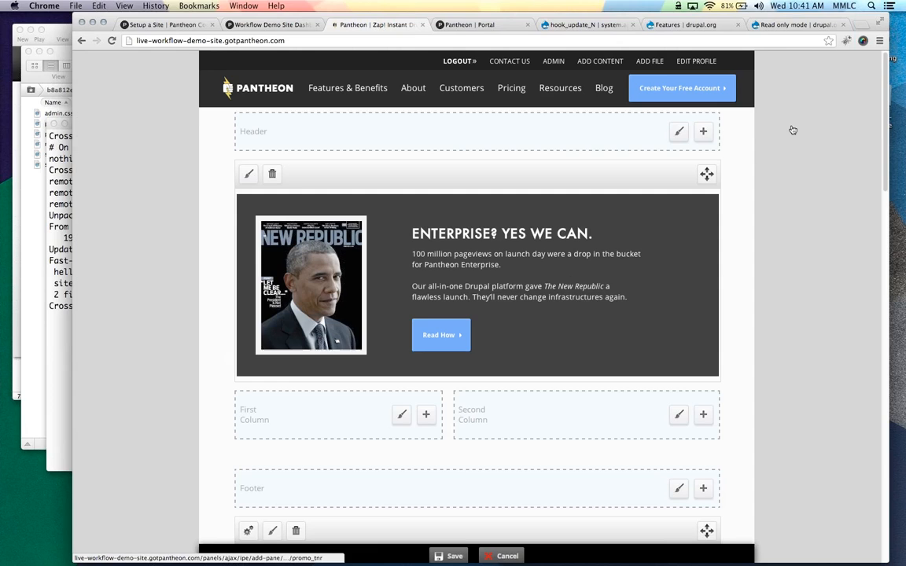
{"action": "left_click", "coordinate": [448, 548]}
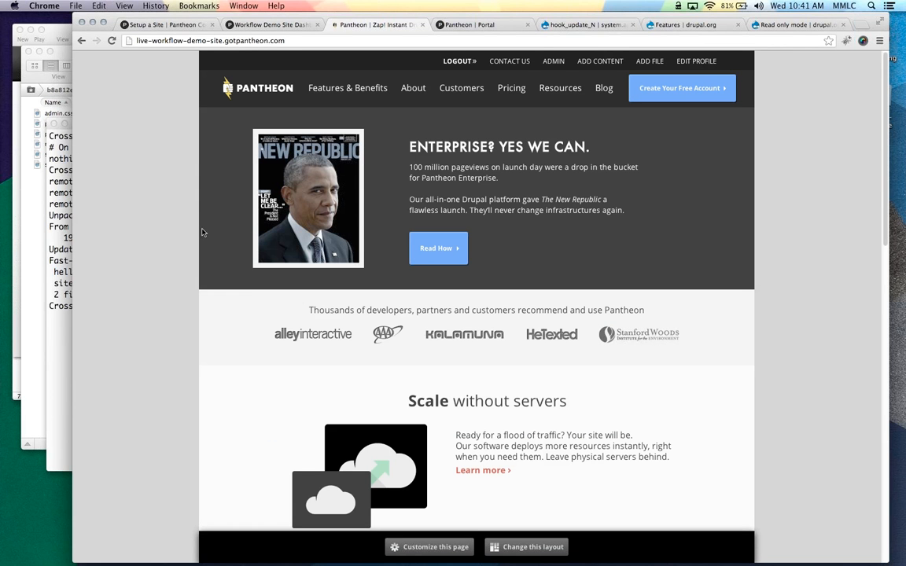
{"action": "left_click", "coordinate": [316, 38]}
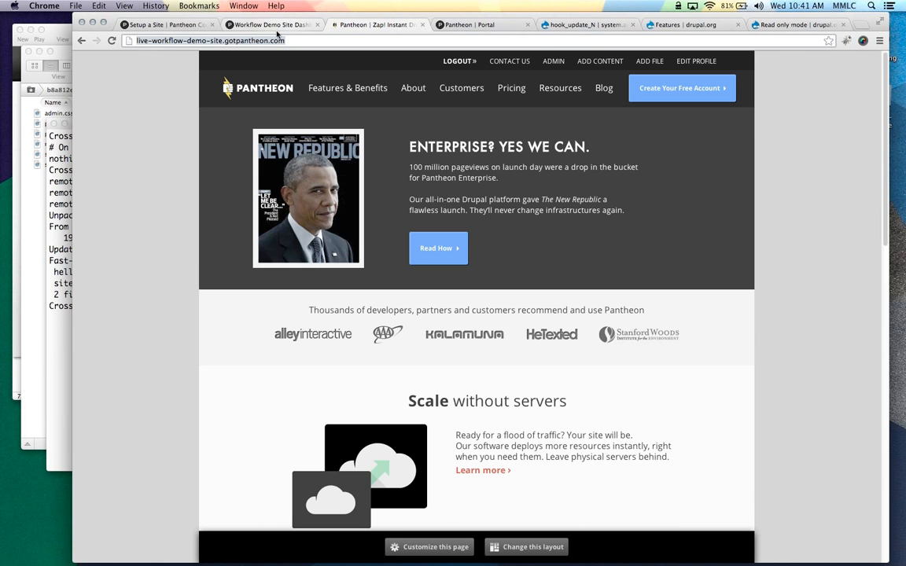
Open the dev site from the Dev environment and compare it with the live site tab
{"action": "key", "text": "ctrl+shift+Tab"}
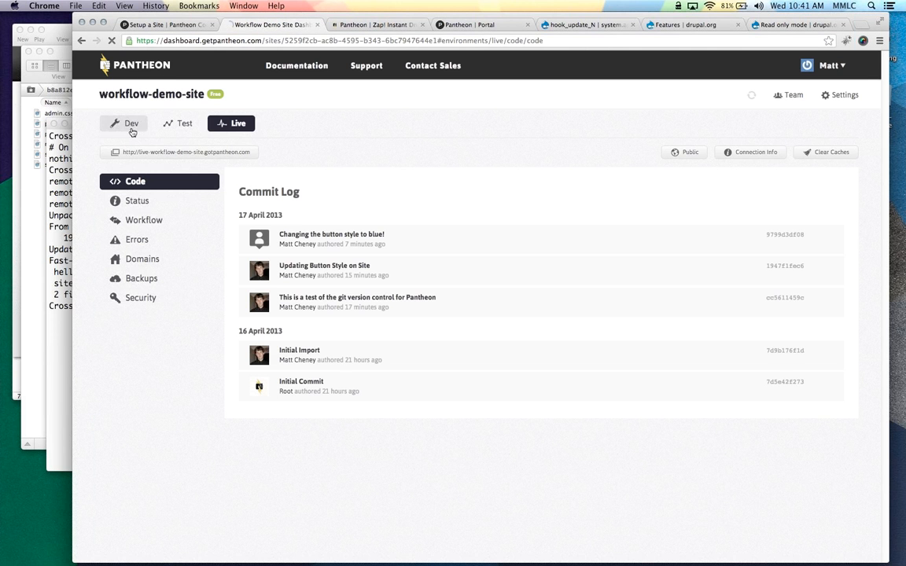
{"action": "left_click", "coordinate": [132, 129]}
{"action": "left_click", "coordinate": [161, 152]}
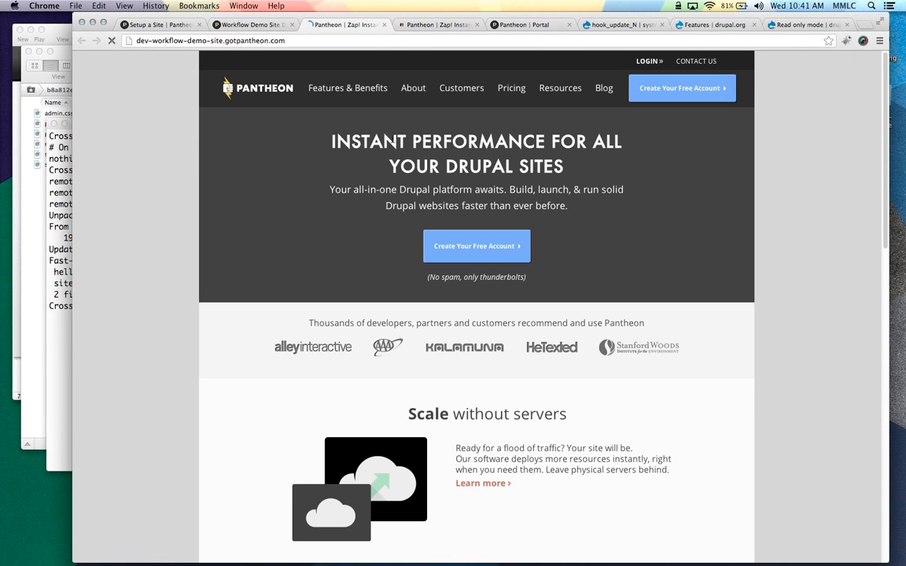
{"action": "left_click", "coordinate": [428, 26]}
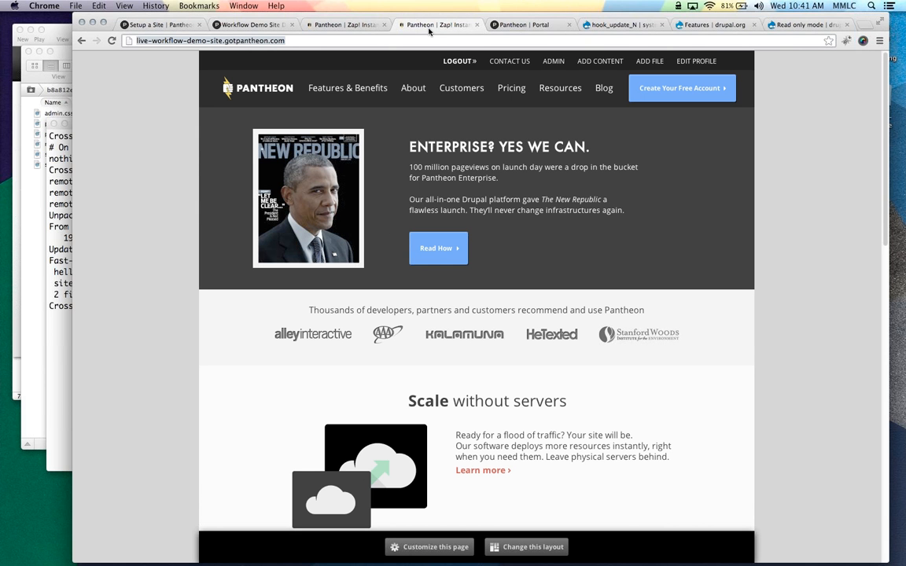
{"action": "left_click", "coordinate": [476, 26]}
{"action": "left_click", "coordinate": [363, 25]}
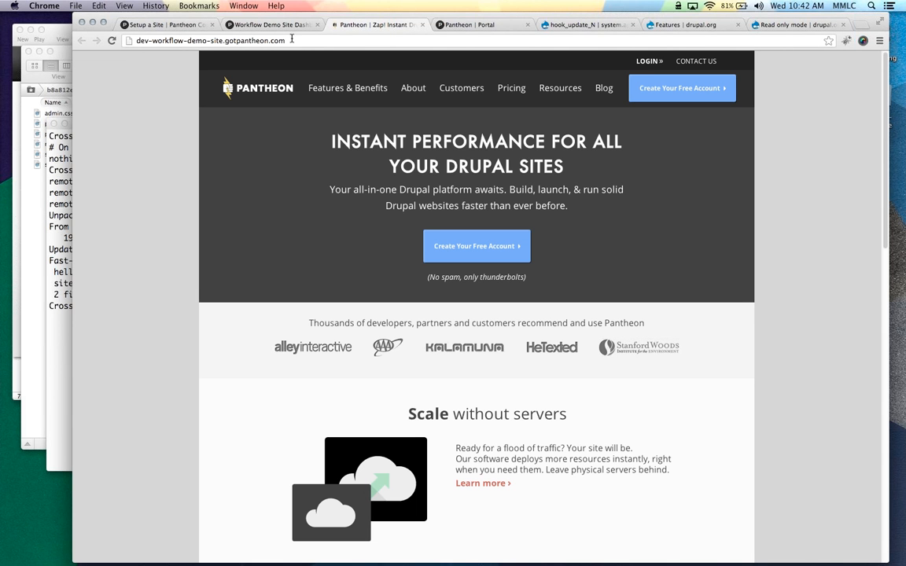
Change 'dev' to 'live' in the site address to load the live site, then return to the dashboard
{"action": "double_click", "coordinate": [137, 41]}
{"action": "type", "text": "live"}
{"action": "key", "text": "Return"}
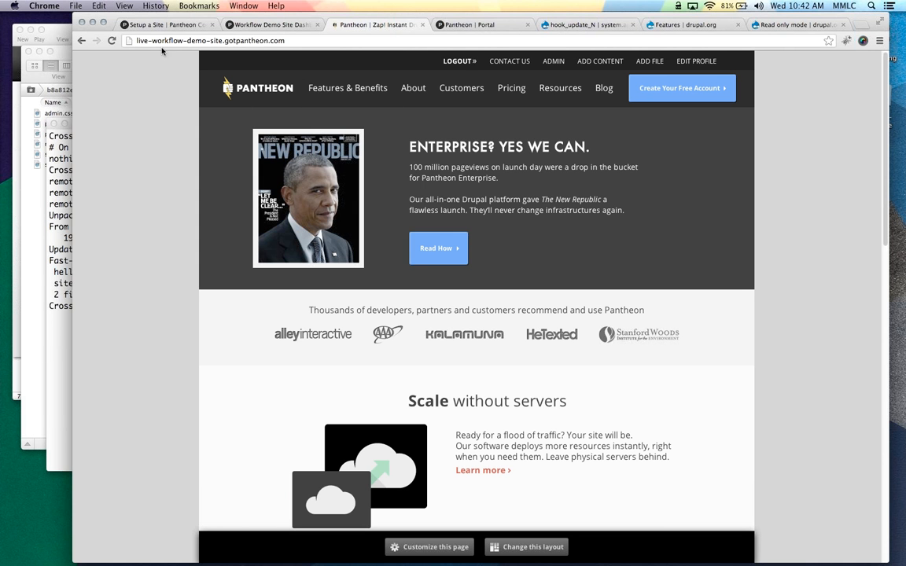
{"action": "left_click", "coordinate": [279, 25]}
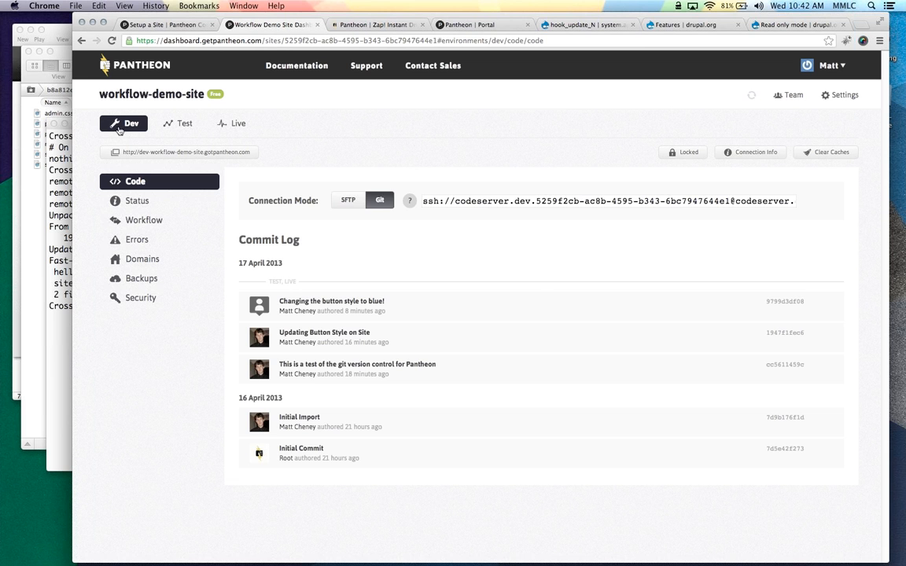
Open Dev's Workflow clone page and set the clone source to Live
{"action": "left_click", "coordinate": [127, 221]}
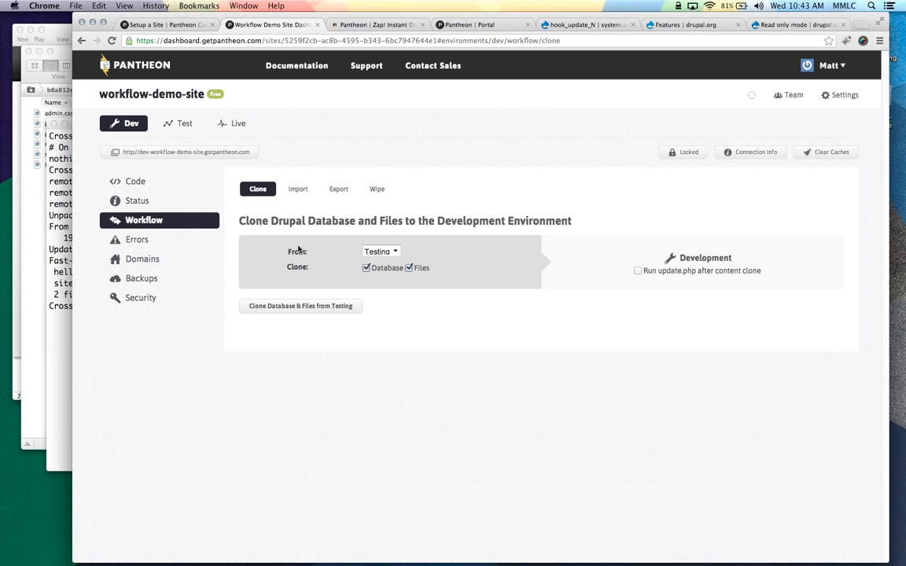
{"action": "left_click", "coordinate": [380, 251]}
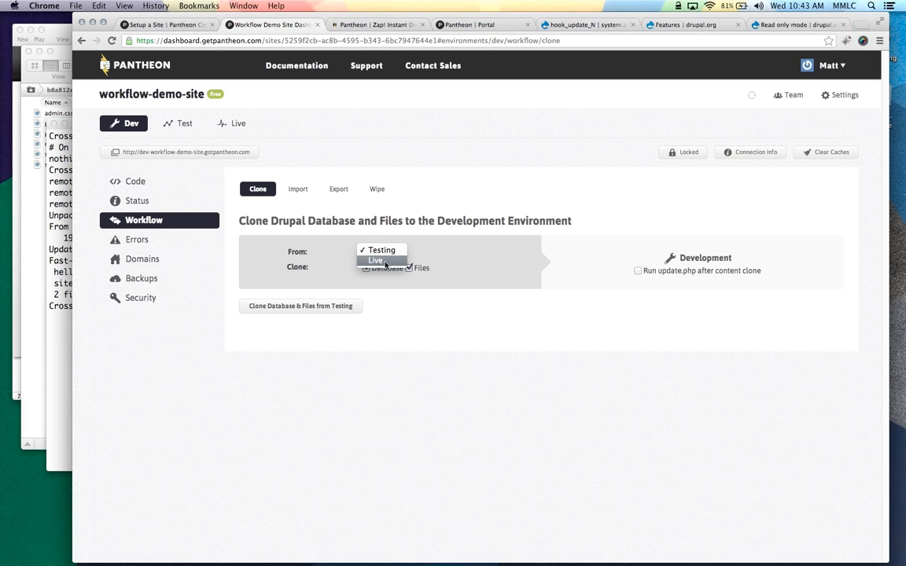
{"action": "left_click", "coordinate": [381, 250]}
{"action": "left_click", "coordinate": [383, 251]}
{"action": "left_click", "coordinate": [383, 262]}
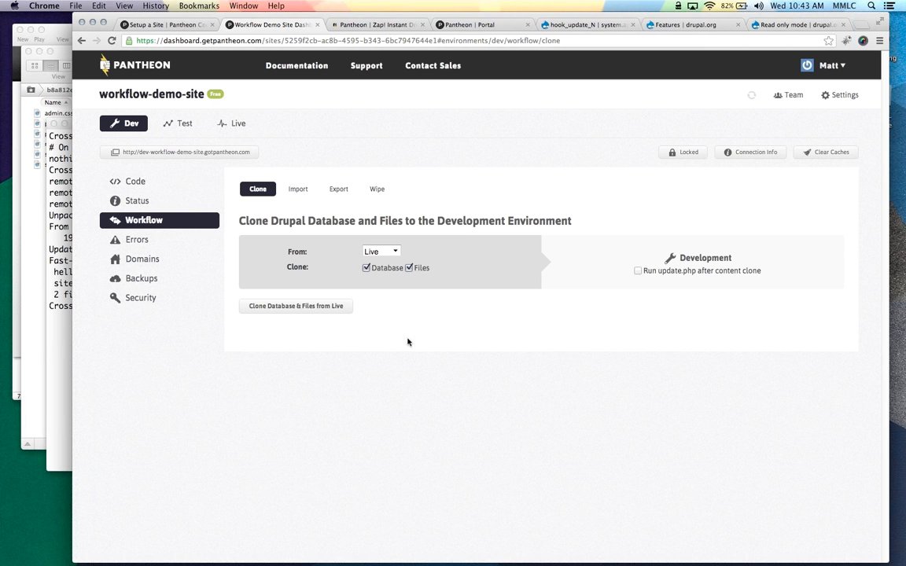
Clone Live's database and files into Dev, close the outdated tab, and open the dev site
{"action": "left_click", "coordinate": [275, 308]}
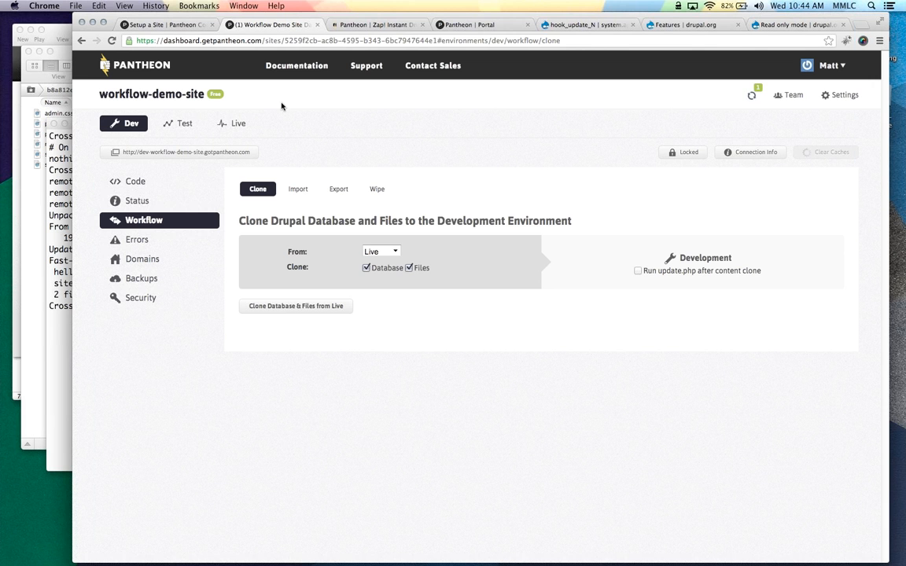
{"action": "left_click", "coordinate": [424, 25]}
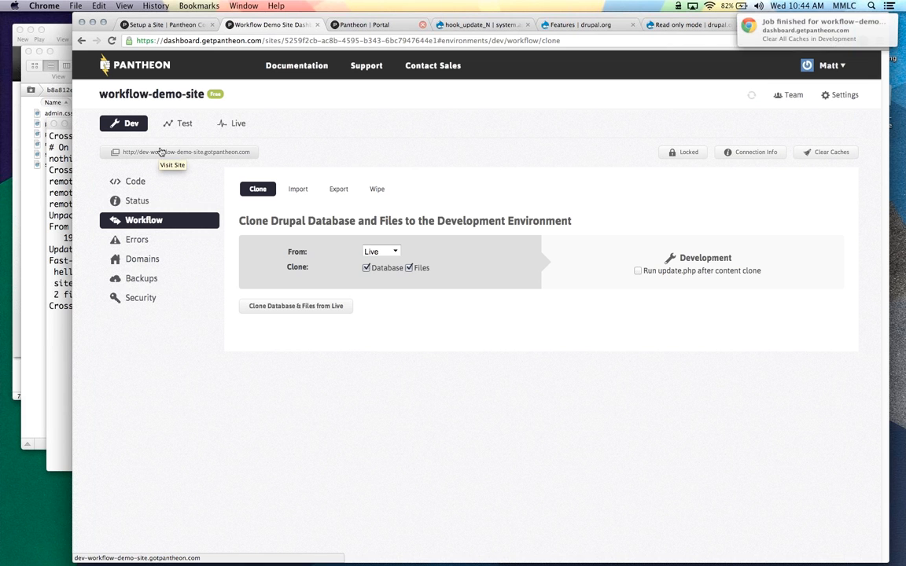
{"action": "left_click", "coordinate": [165, 152]}
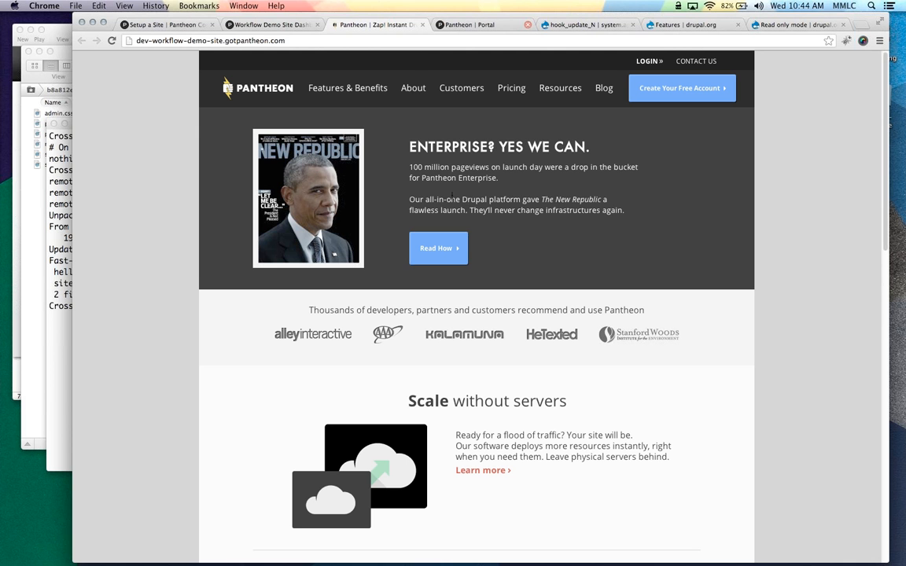
Return from the dev homepage showing the Enterprise promo to the site dashboard
{"action": "left_click", "coordinate": [259, 25]}
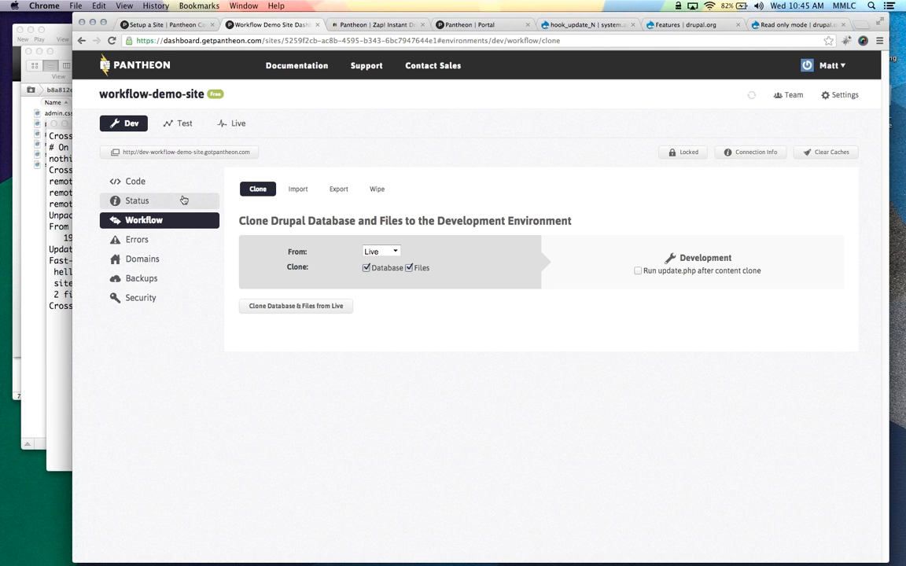
Browse Dev's Import, Export and Wipe options, reset the clone source to Live, then open Test's commit log
{"action": "left_click", "coordinate": [299, 188]}
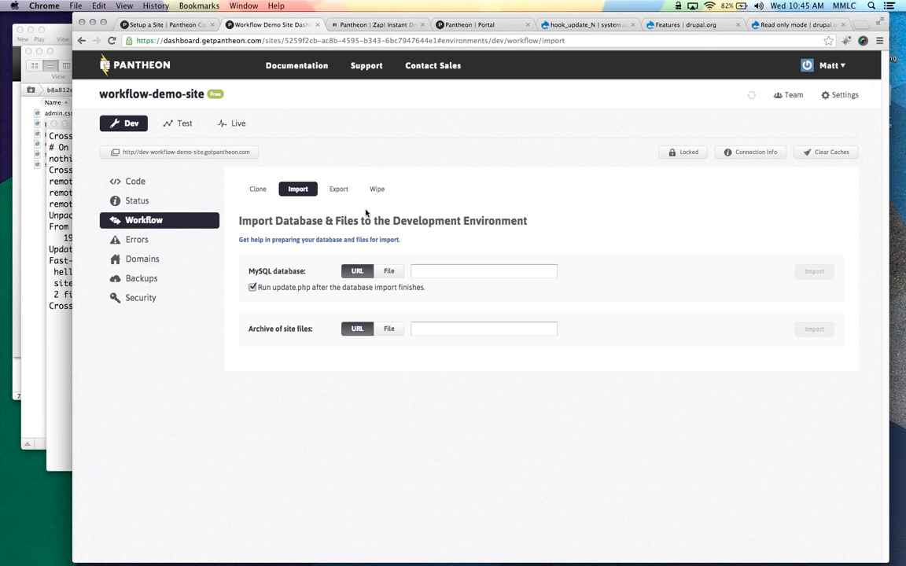
{"action": "left_click", "coordinate": [338, 189]}
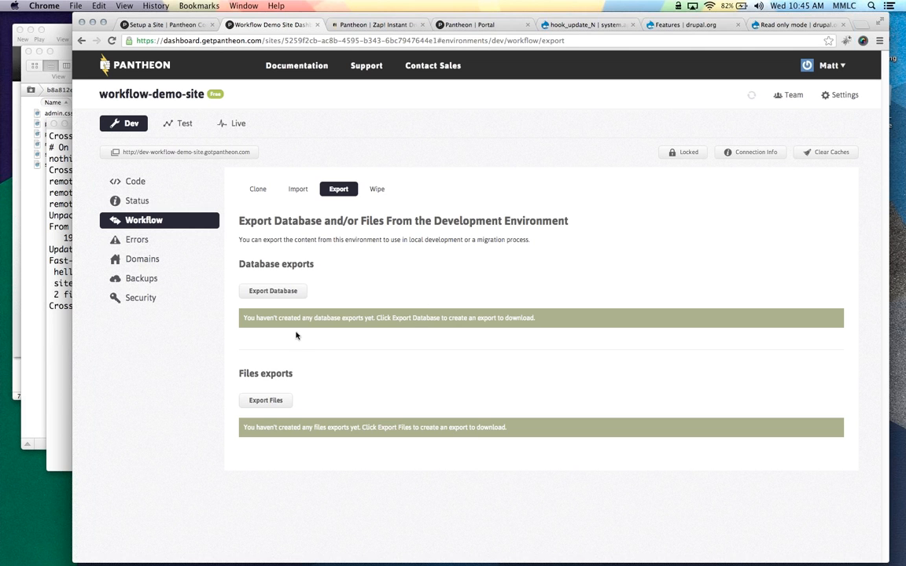
{"action": "left_click", "coordinate": [377, 189]}
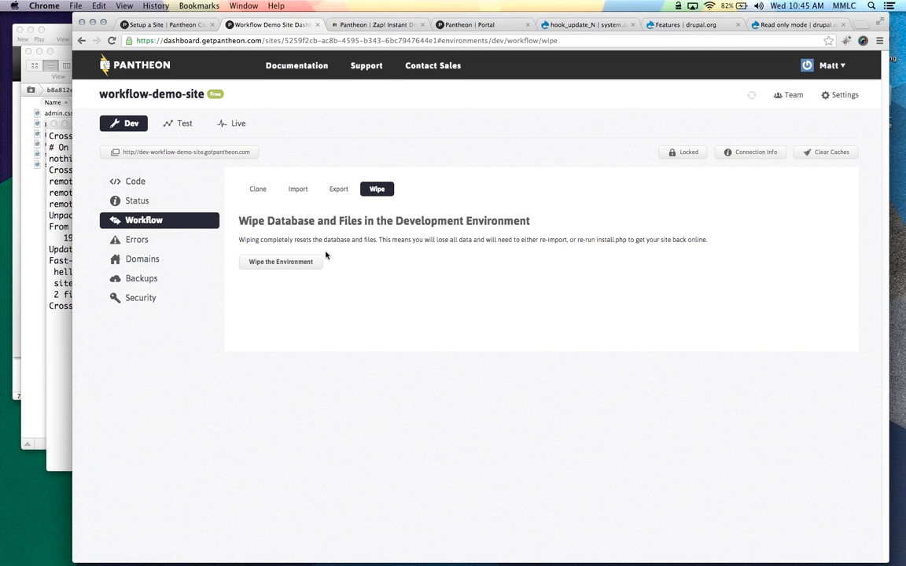
{"action": "left_click", "coordinate": [257, 189]}
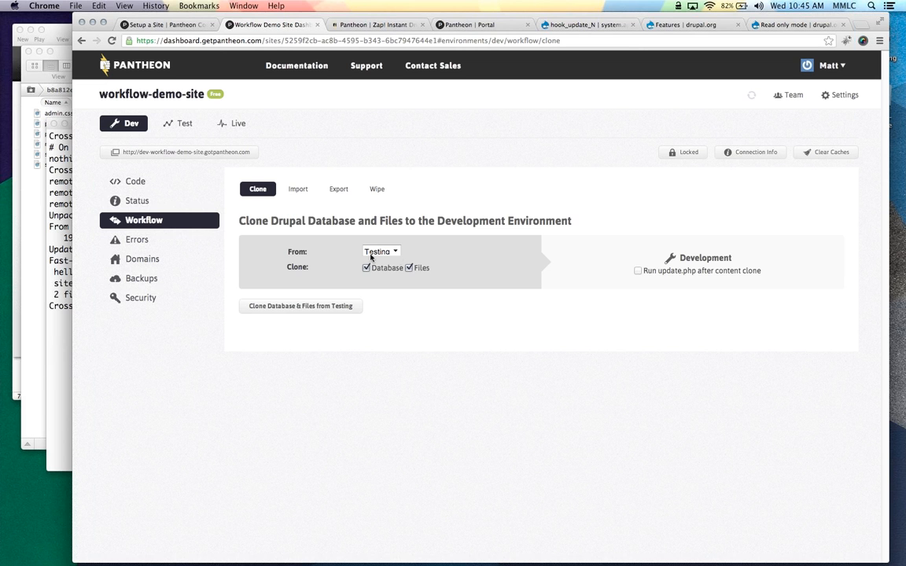
{"action": "left_click", "coordinate": [393, 251]}
{"action": "left_click", "coordinate": [374, 260]}
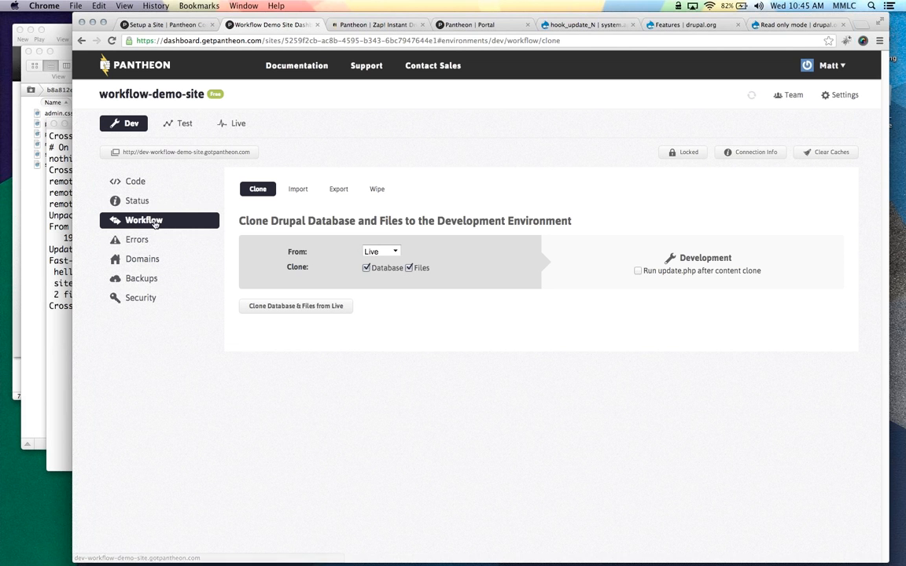
{"action": "left_click", "coordinate": [183, 132]}
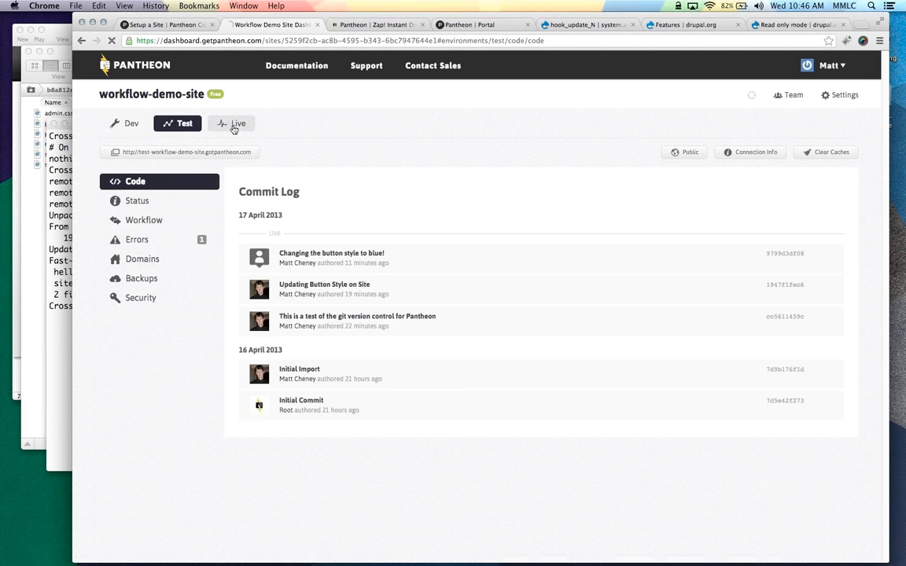
Open the Live environment's Workflow clone page, leaving the clone source on Testing
{"action": "left_click", "coordinate": [235, 124]}
{"action": "left_click", "coordinate": [158, 221]}
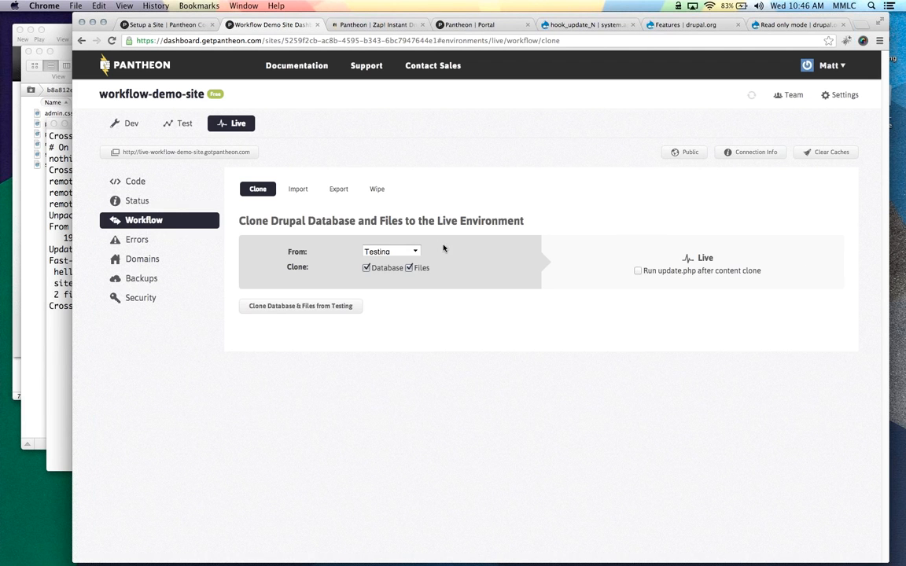
{"action": "left_click", "coordinate": [393, 251]}
{"action": "left_click", "coordinate": [396, 233]}
{"action": "left_click", "coordinate": [797, 26]}
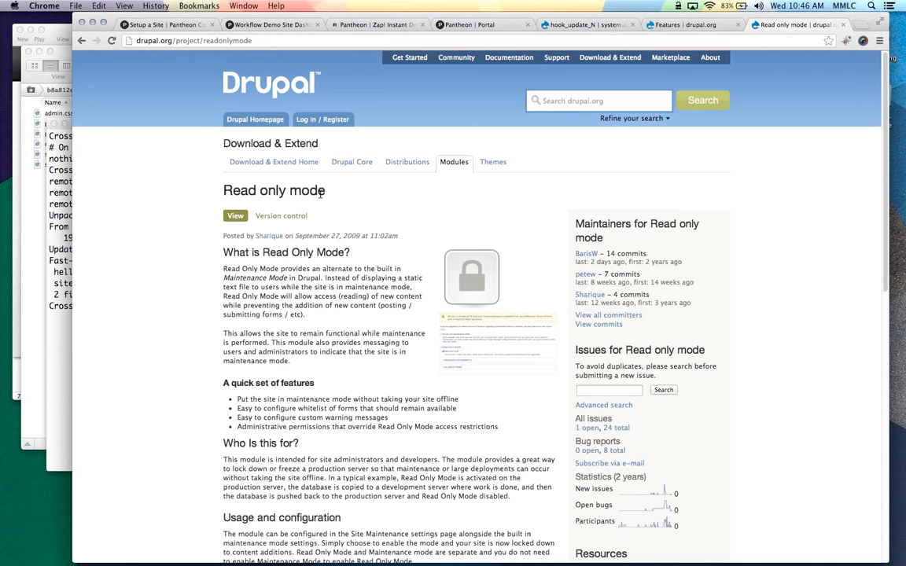
{"action": "left_click", "coordinate": [289, 23]}
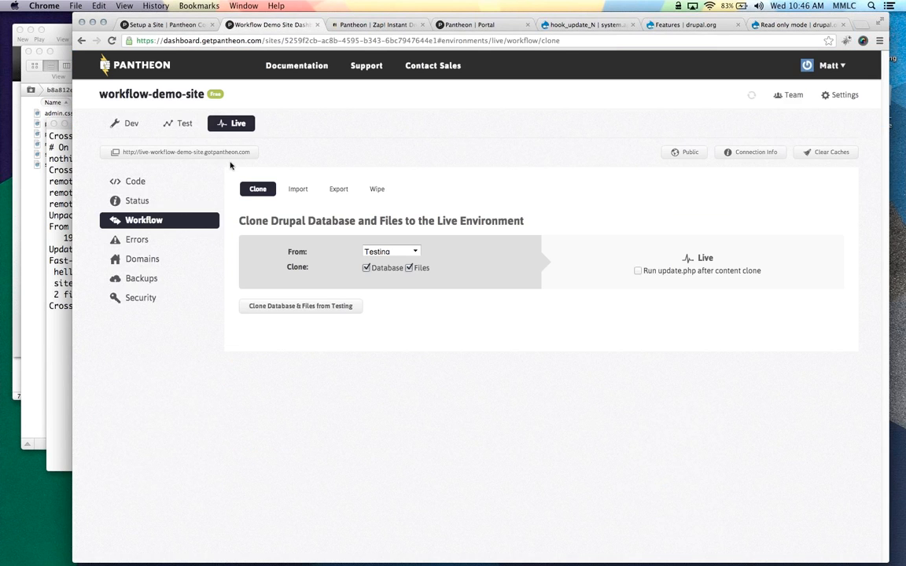
{"action": "left_click", "coordinate": [184, 124]}
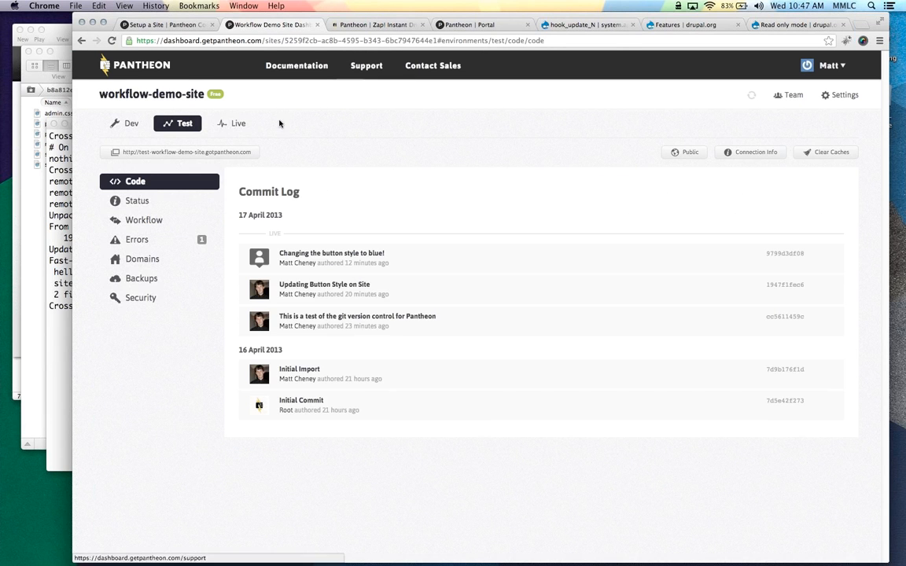
{"action": "left_click", "coordinate": [236, 123]}
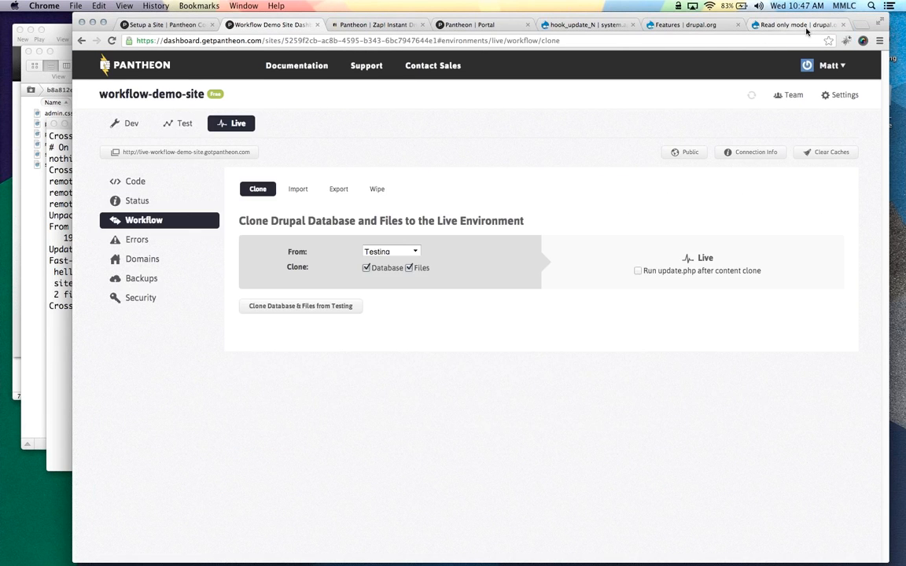
{"action": "left_click", "coordinate": [806, 28]}
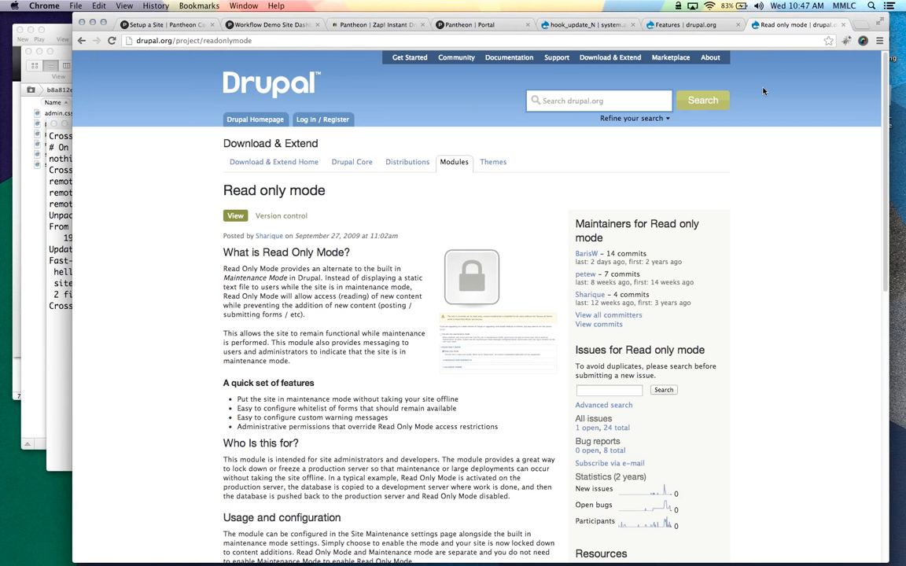
{"action": "left_click", "coordinate": [294, 30]}
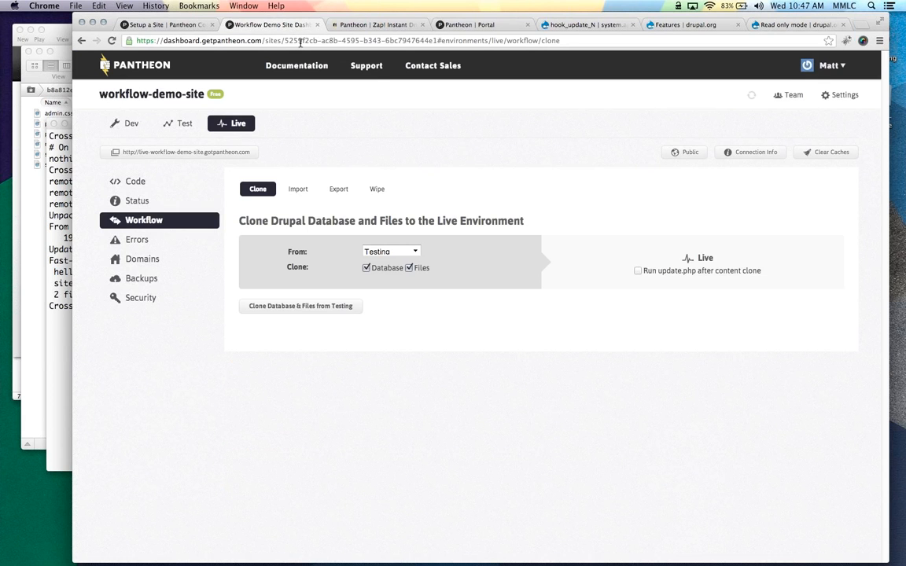
Switch to the Dev environment and view its Code page with the Git commit log
{"action": "left_click", "coordinate": [130, 132]}
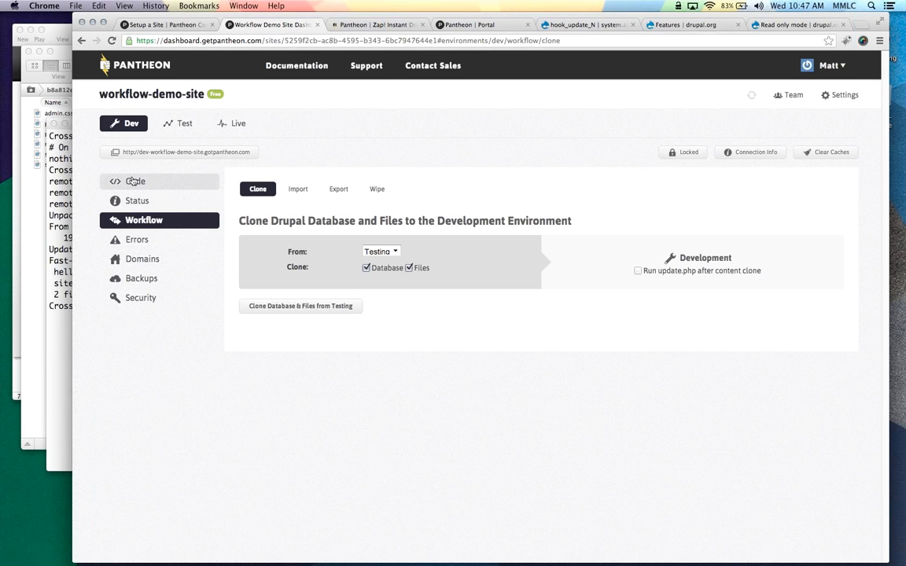
{"action": "left_click", "coordinate": [133, 181]}
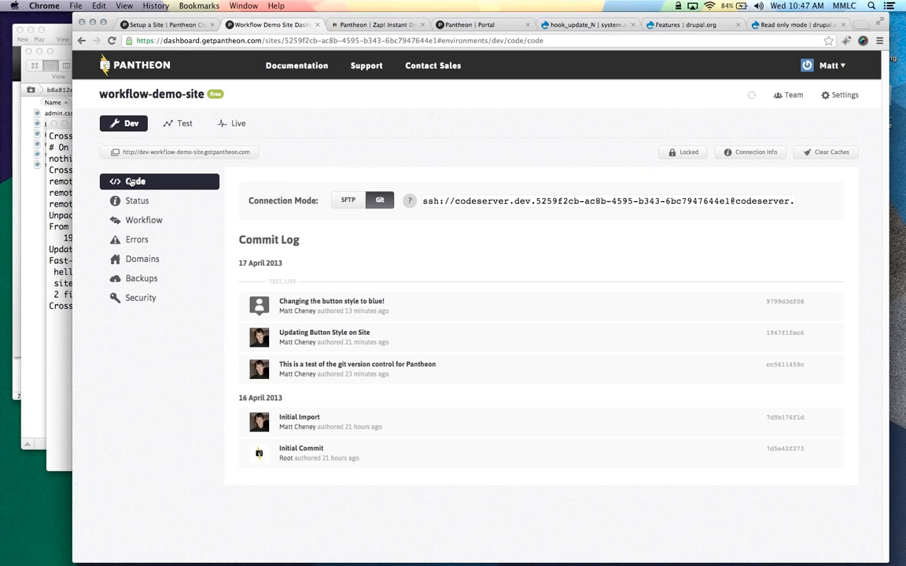
Load the dev site's /user login page
{"action": "left_click", "coordinate": [400, 24]}
{"action": "left_click", "coordinate": [310, 37]}
{"action": "type", "text": "/user"}
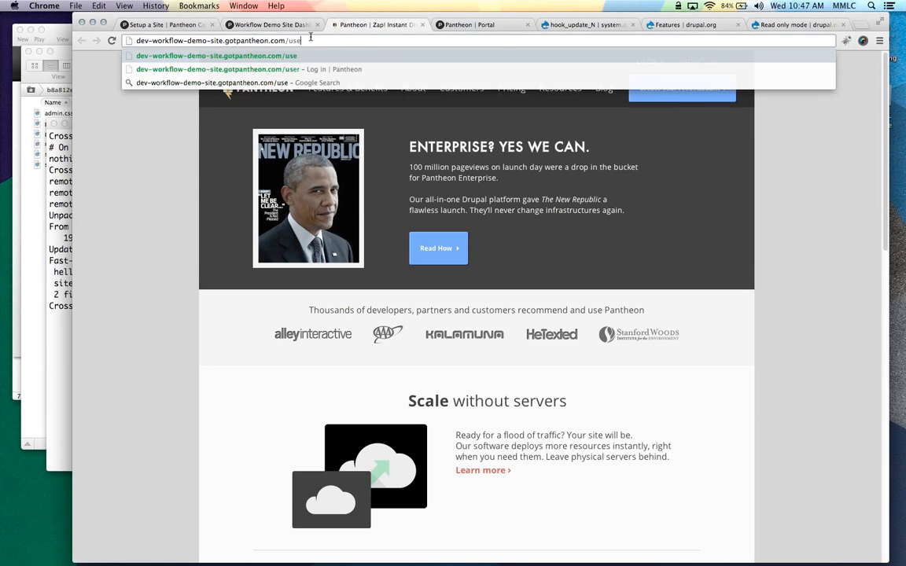
{"action": "key", "text": "Return"}
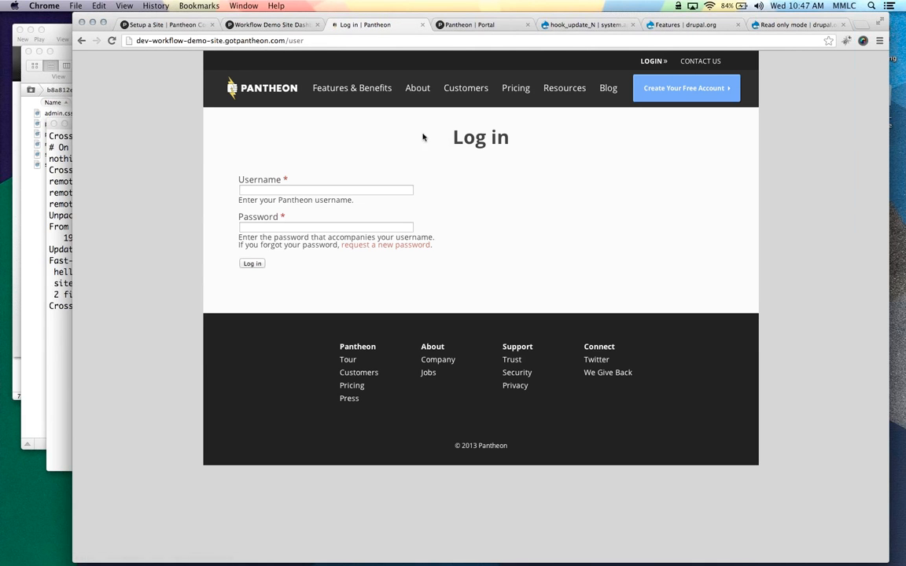
Log in as the administrator, re-entering the password after the failed attempt, and decline saving it
{"action": "left_click", "coordinate": [369, 192]}
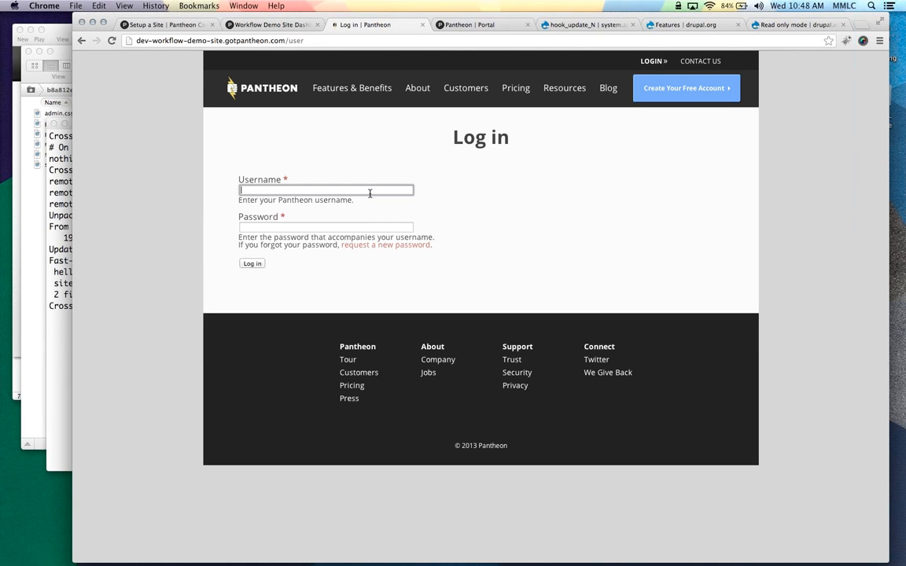
{"action": "type", "text": "admin"}
{"action": "key", "text": "Tab"}
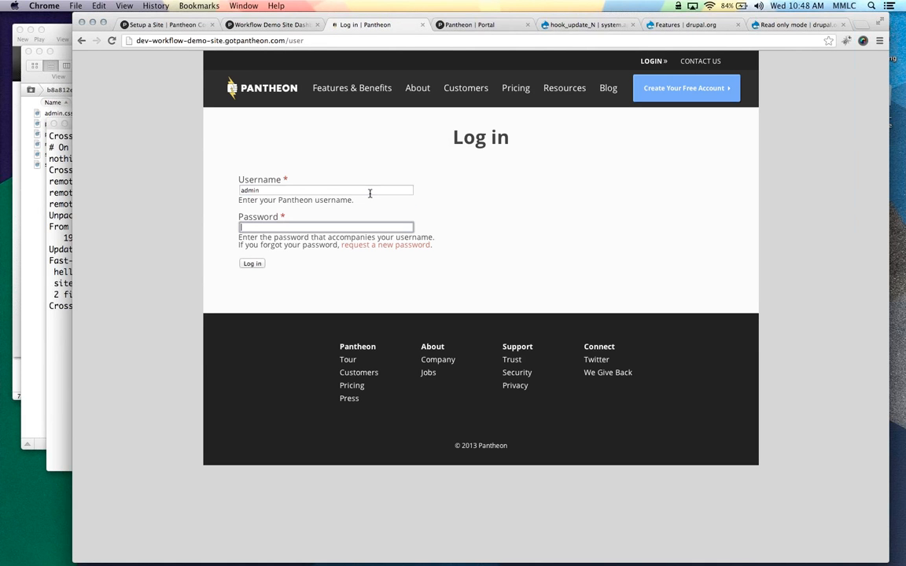
{"action": "type", "text": "••••••••••"}
{"action": "key", "text": "Return"}
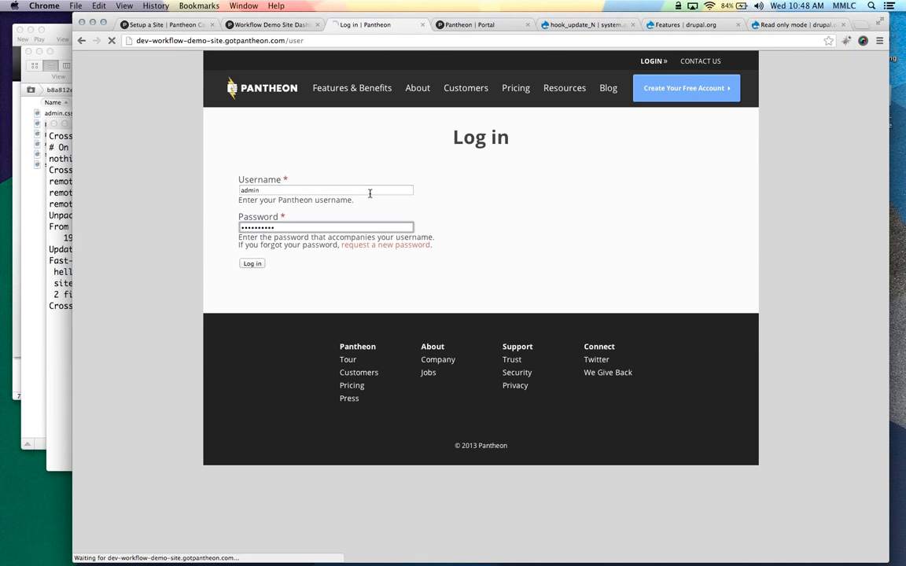
{"action": "left_click", "coordinate": [266, 252]}
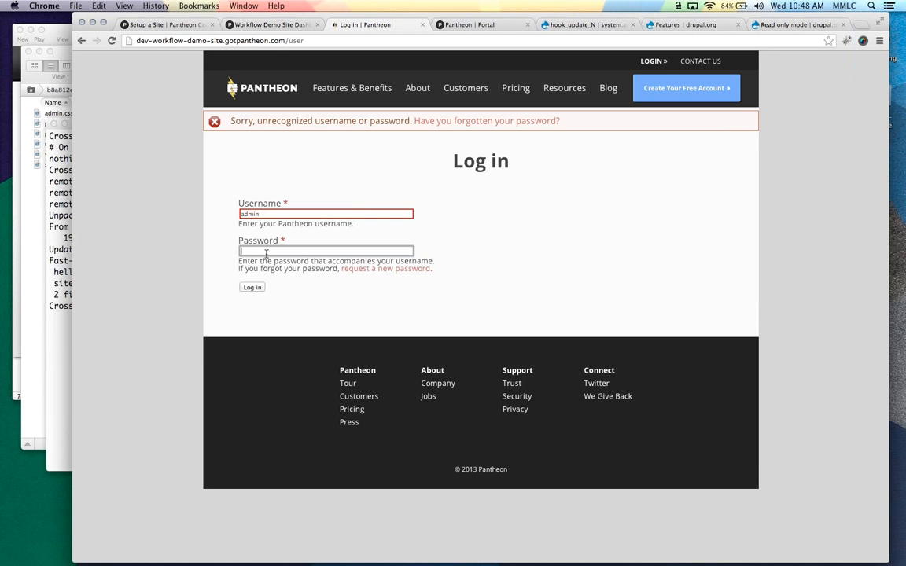
{"action": "type", "text": "•••••••••"}
{"action": "key", "text": "Return"}
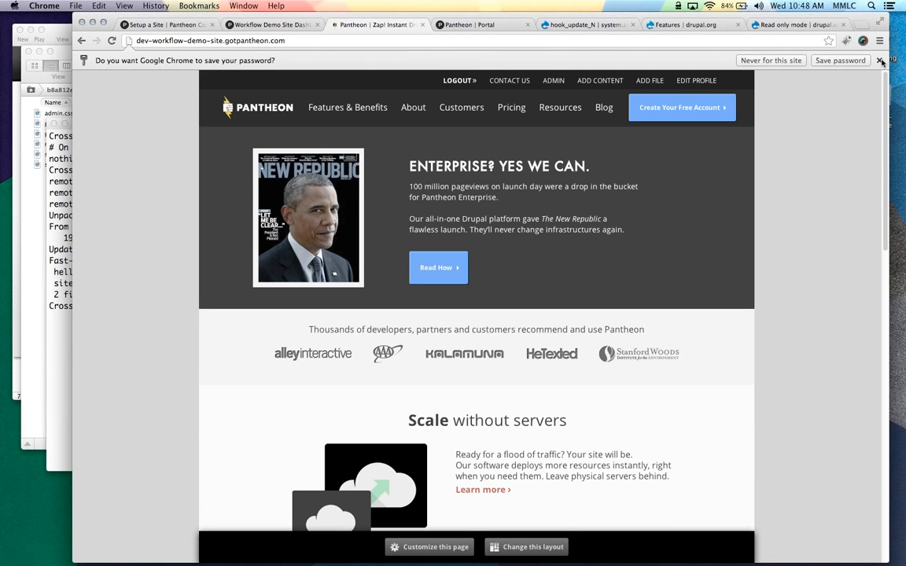
{"action": "left_click", "coordinate": [881, 61]}
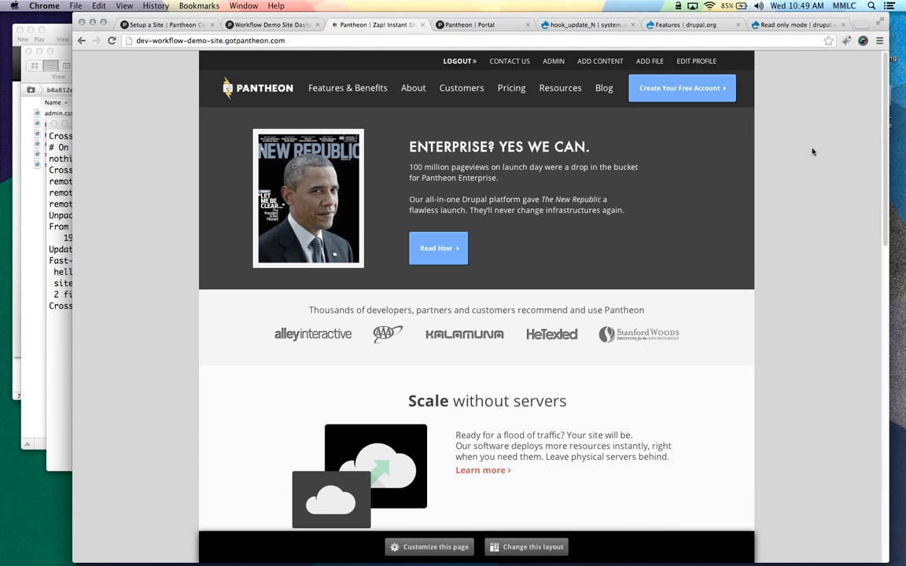
Move the 'Features | drupal.org' tab beside the 'Pantheon | Zap' tab
{"action": "left_click_drag", "start_coordinate": [696, 26], "coordinate": [482, 26]}
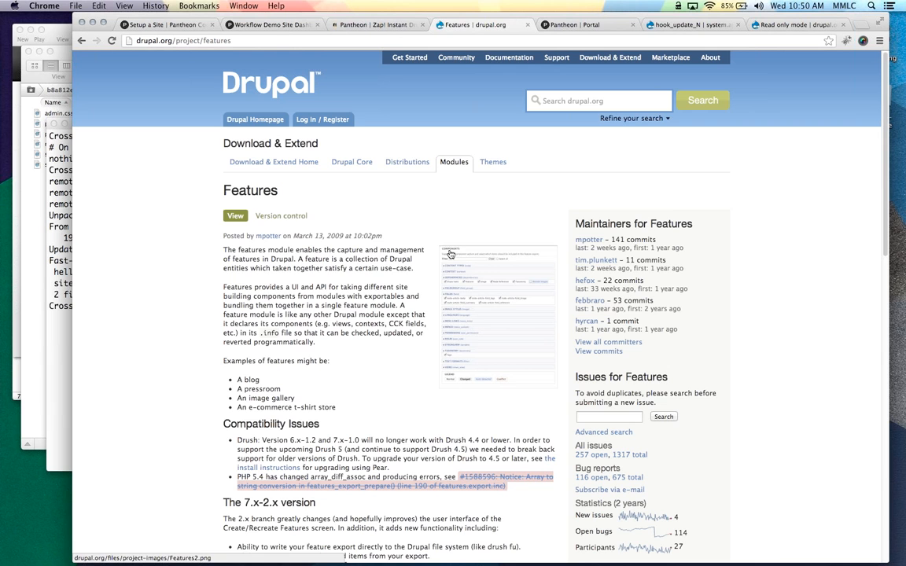
Open the Features2.png export screenshot from the Features project page, then return to the dev site
{"action": "scroll", "coordinate": [354, 315], "scroll_direction": "down", "scroll_amount": 15}
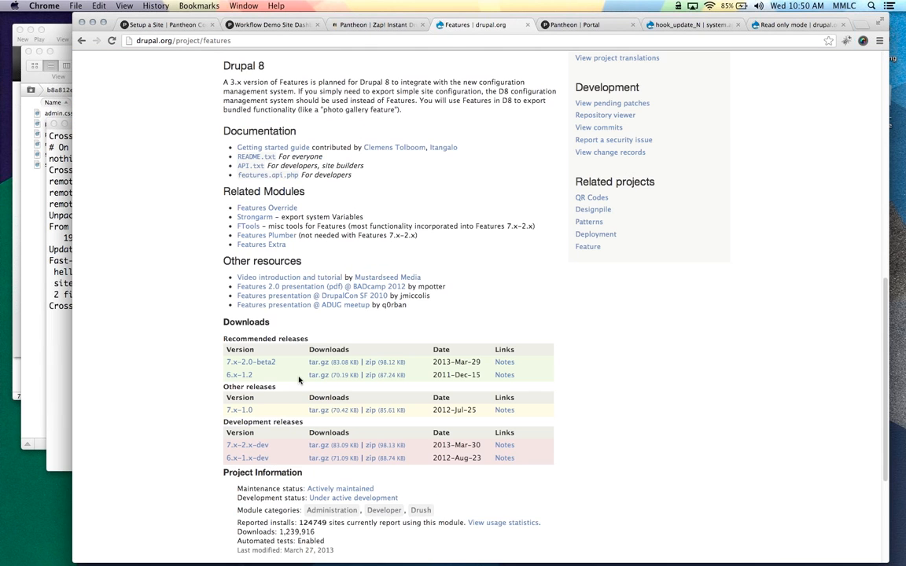
{"action": "scroll", "coordinate": [304, 365], "scroll_direction": "up", "scroll_amount": 4}
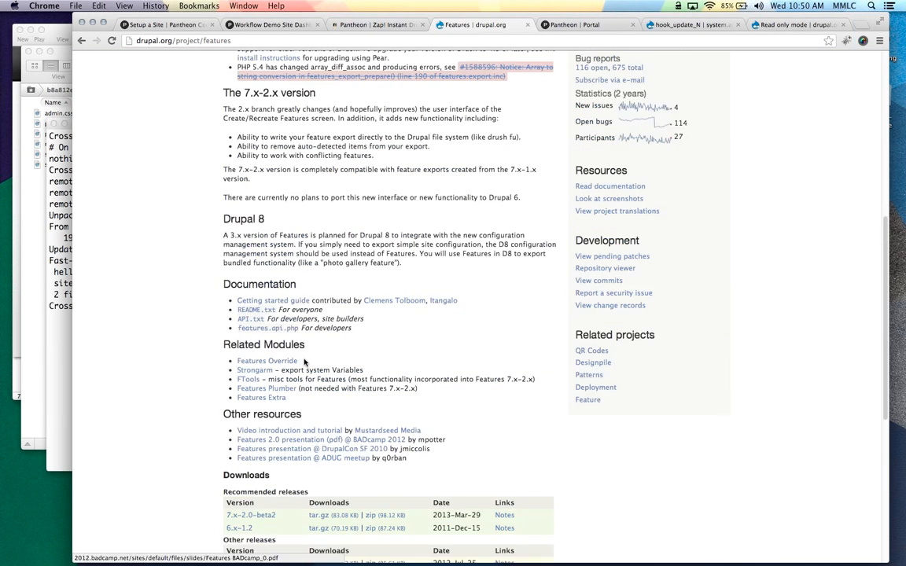
{"action": "scroll", "coordinate": [304, 362], "scroll_direction": "up", "scroll_amount": 8}
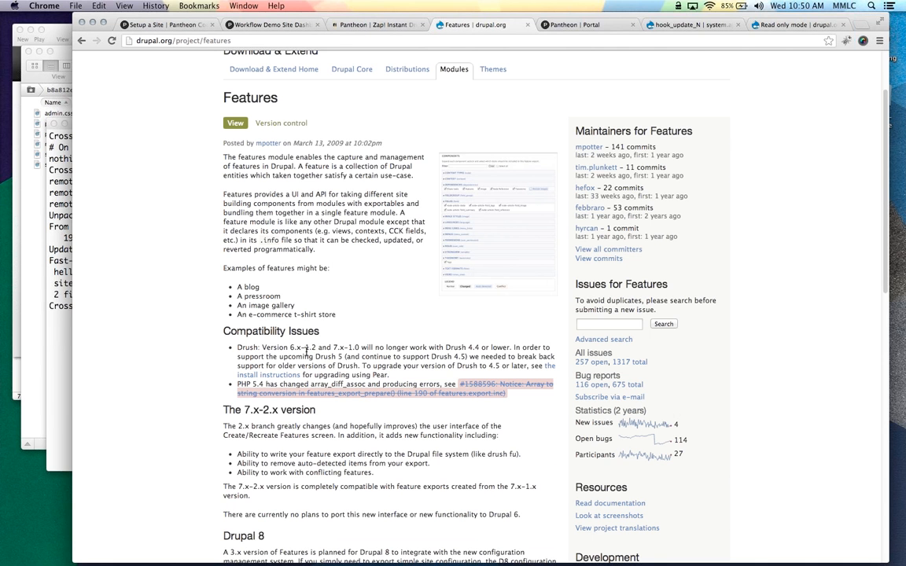
{"action": "left_click", "coordinate": [464, 225]}
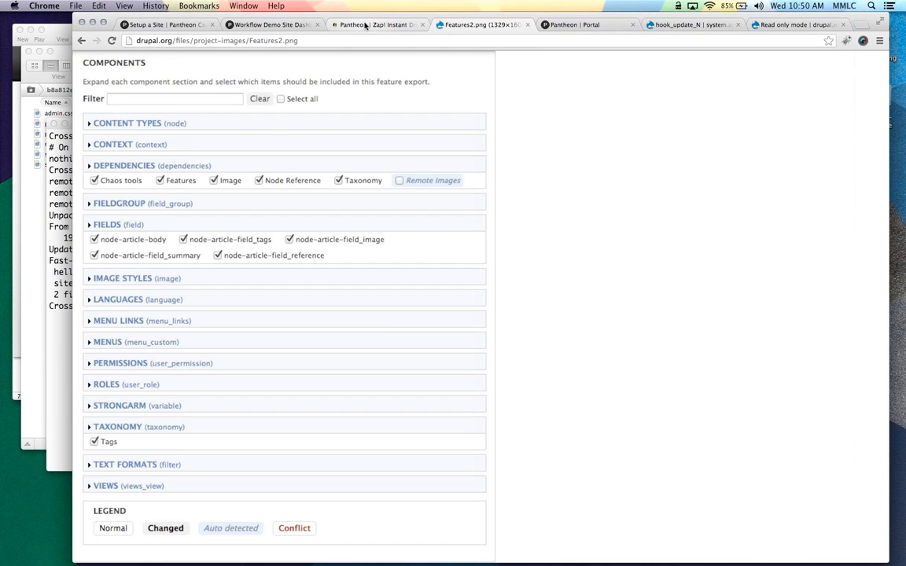
{"action": "left_click", "coordinate": [370, 25]}
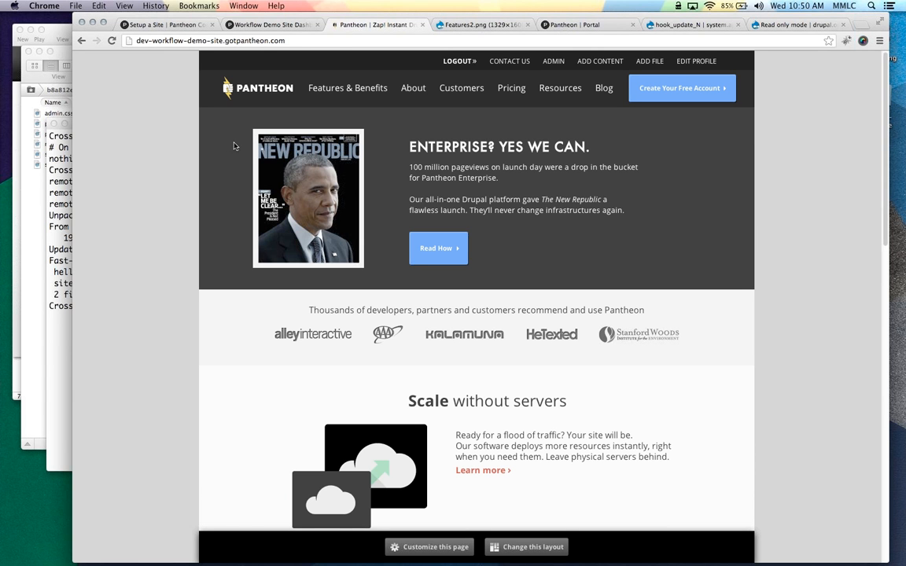
Create a Landing Page titled 'Promo' with URL path 'promo'
{"action": "left_click", "coordinate": [584, 62]}
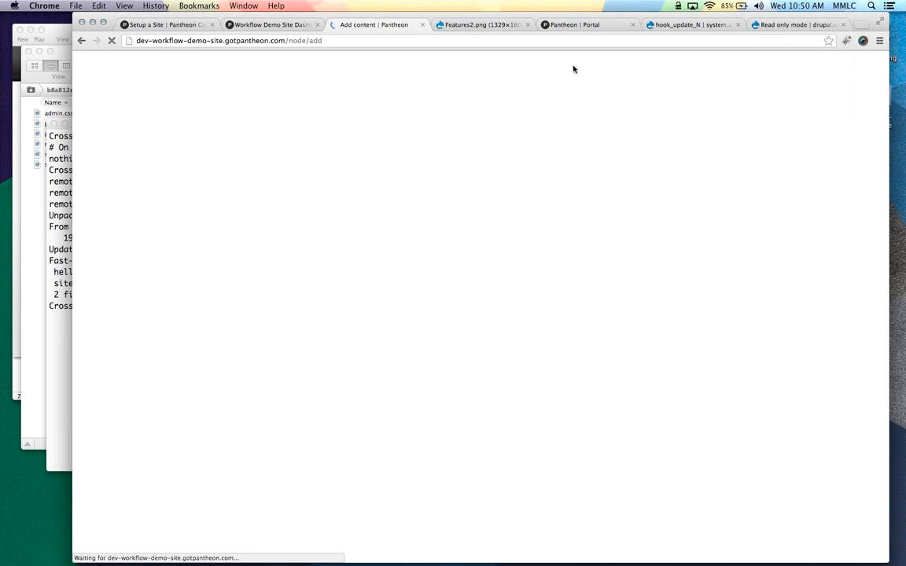
{"action": "left_click", "coordinate": [133, 188]}
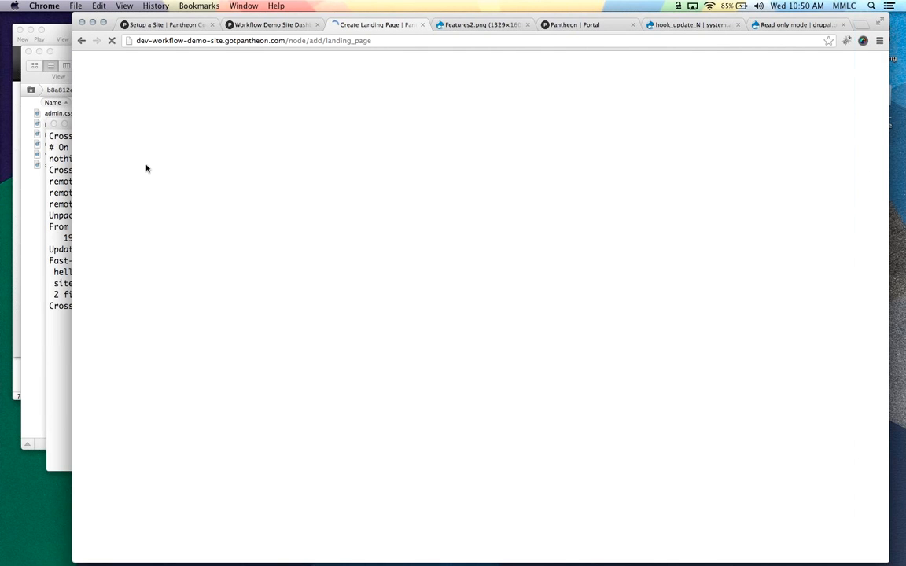
{"action": "left_click", "coordinate": [144, 123]}
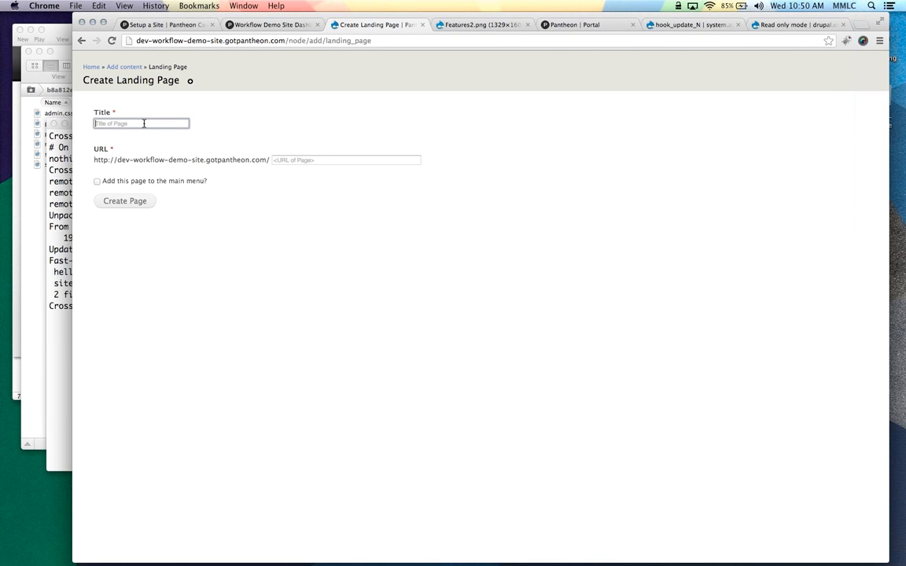
{"action": "type", "text": "Promo"}
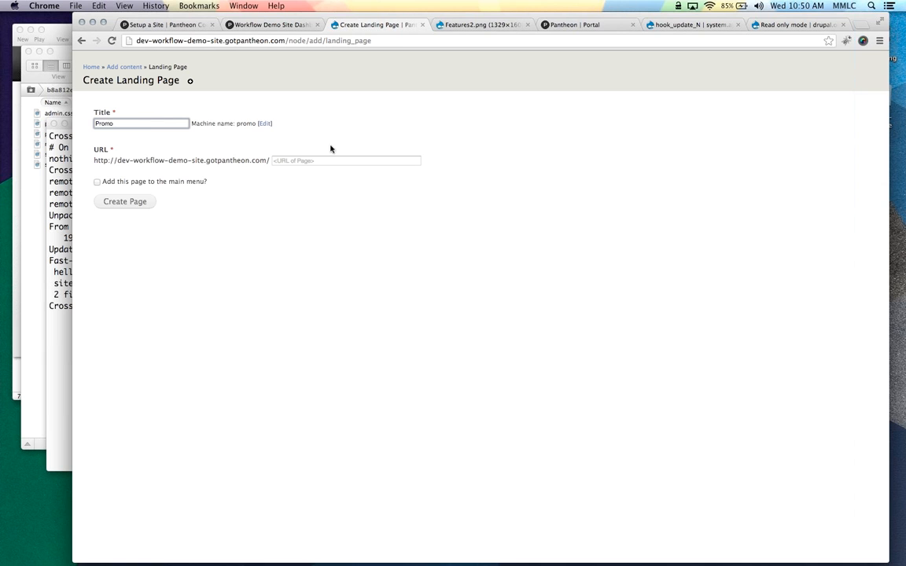
{"action": "left_click", "coordinate": [313, 160]}
{"action": "type", "text": "promo"}
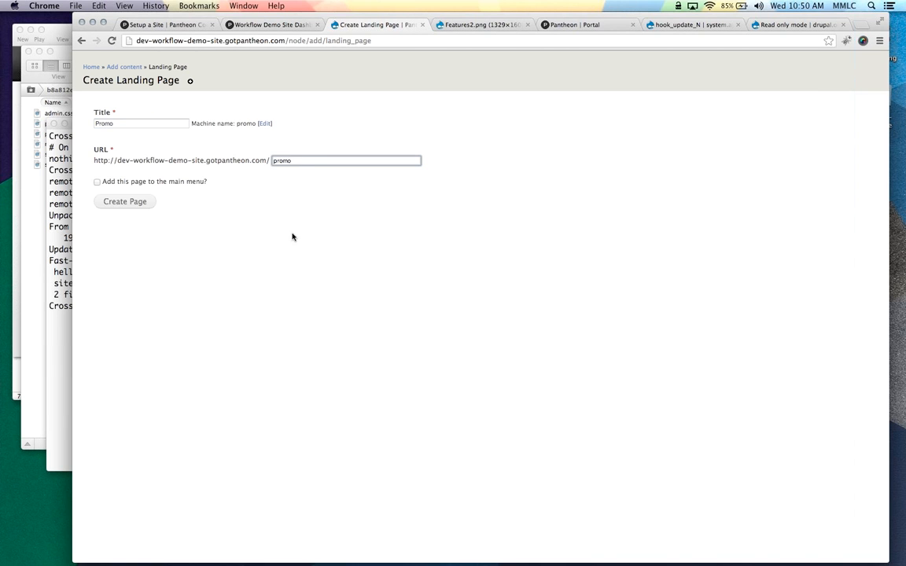
{"action": "left_click", "coordinate": [132, 203]}
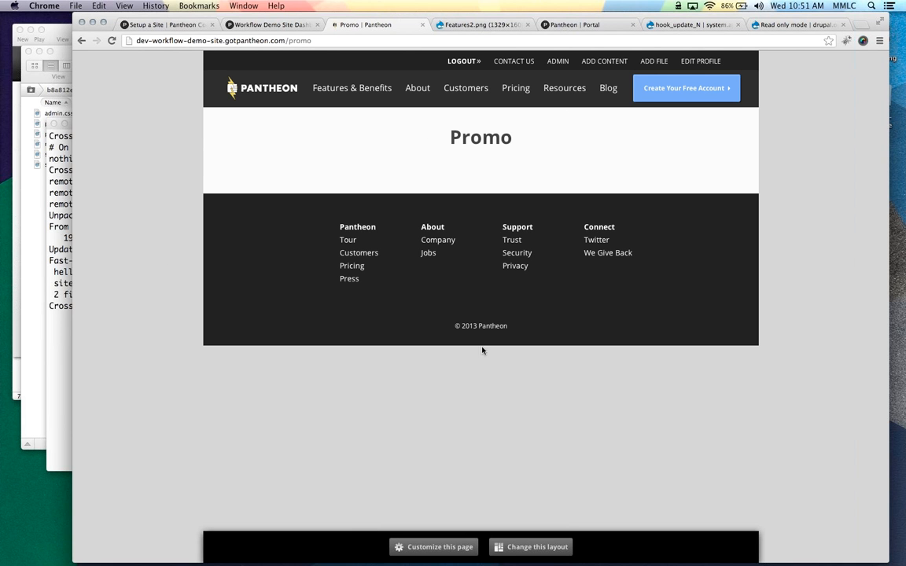
Enter Customize this page mode and open Add content for the Content region
{"action": "left_click", "coordinate": [399, 547]}
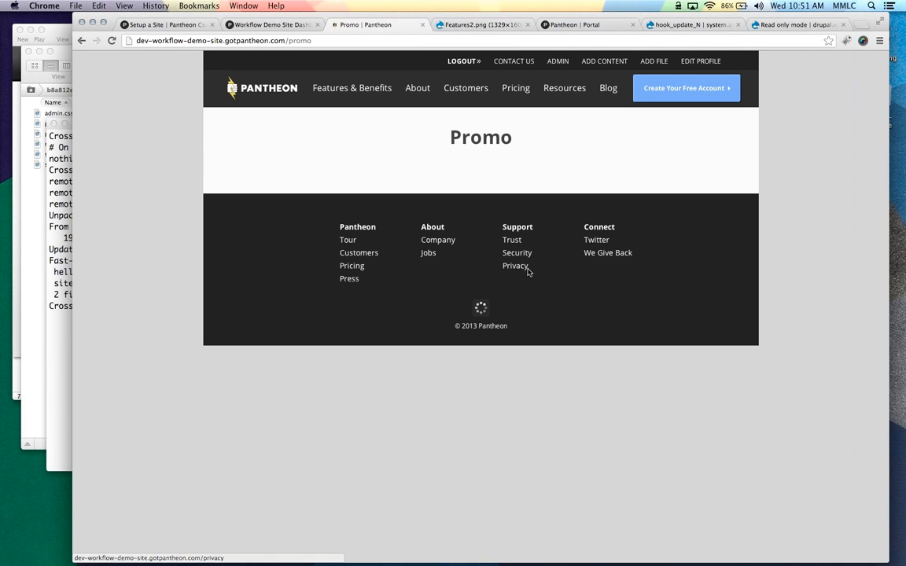
{"action": "left_click", "coordinate": [707, 197]}
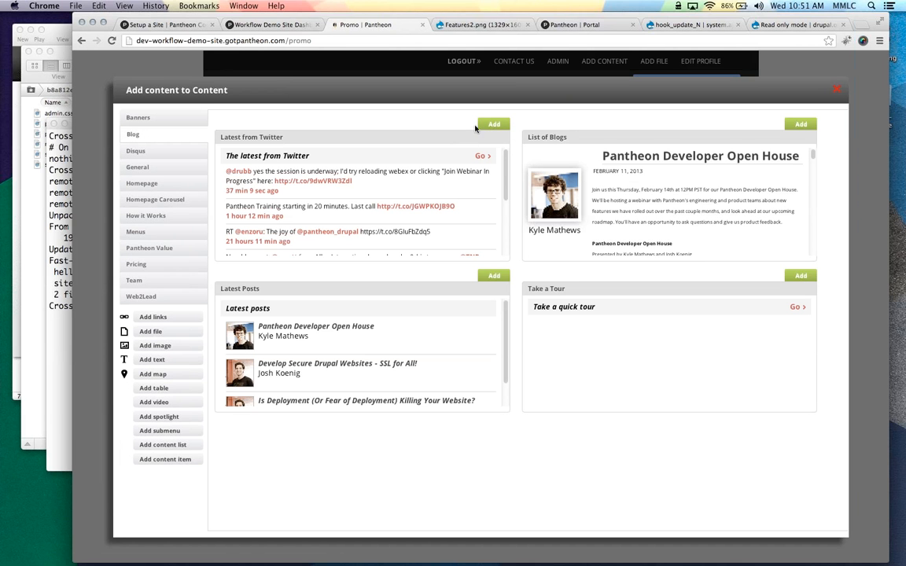
Add Latest from Twitter, switch to Brenham Flipped, and move the Twitter pane into Content Sidebar
{"action": "left_click", "coordinate": [495, 125]}
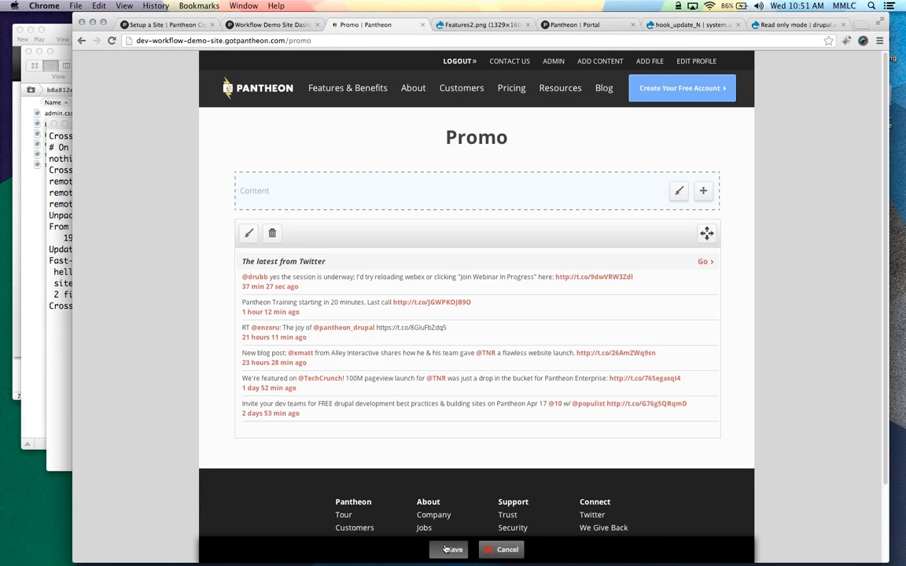
{"action": "left_click", "coordinate": [448, 549]}
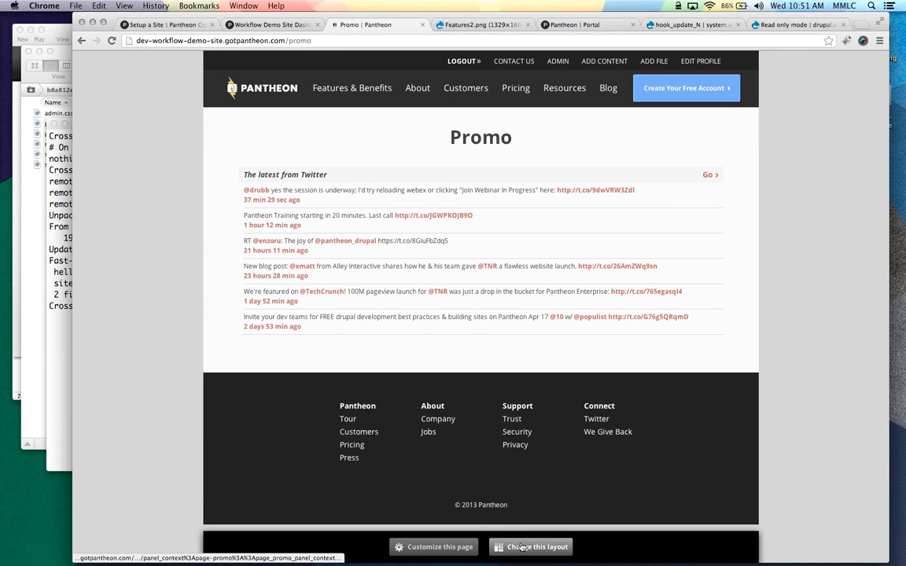
{"action": "left_click", "coordinate": [522, 548]}
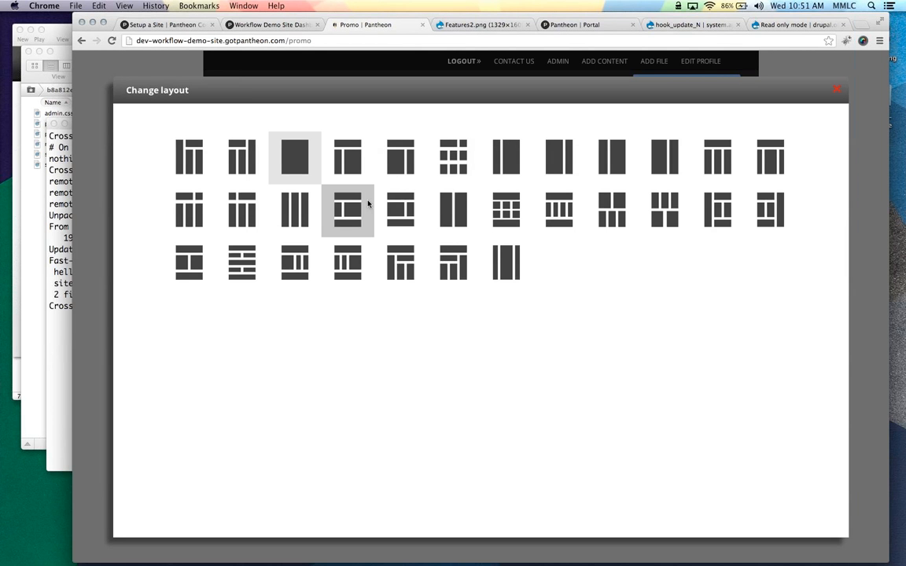
{"action": "left_click", "coordinate": [400, 168]}
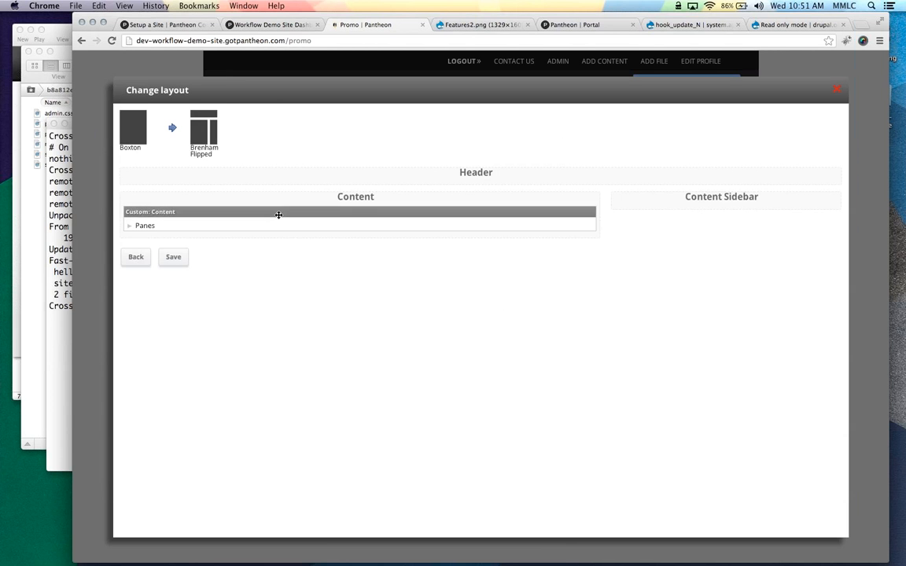
{"action": "left_click_drag", "start_coordinate": [278, 215], "coordinate": [707, 210]}
{"action": "left_click", "coordinate": [174, 264]}
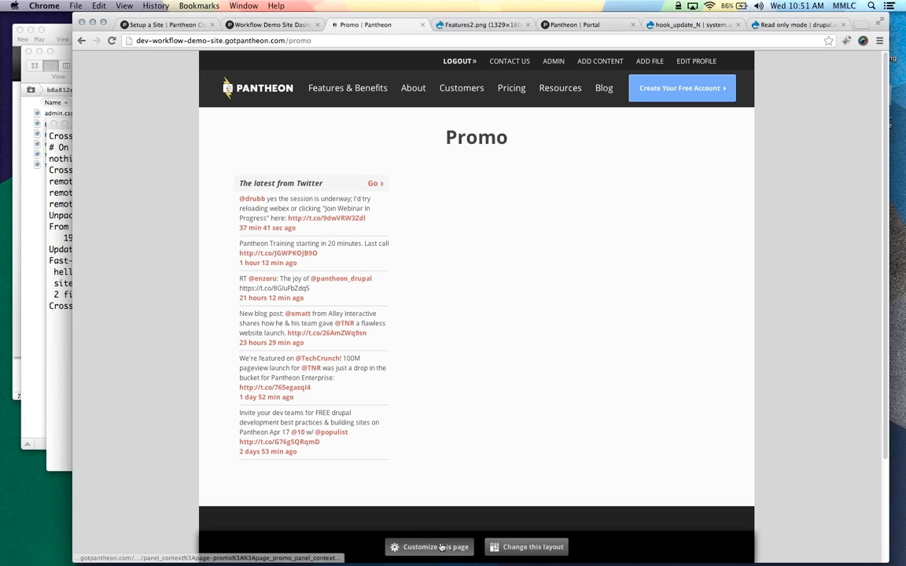
Customize the Promo page and browse General blocks, discarding an accidental General Header block
{"action": "left_click", "coordinate": [440, 546]}
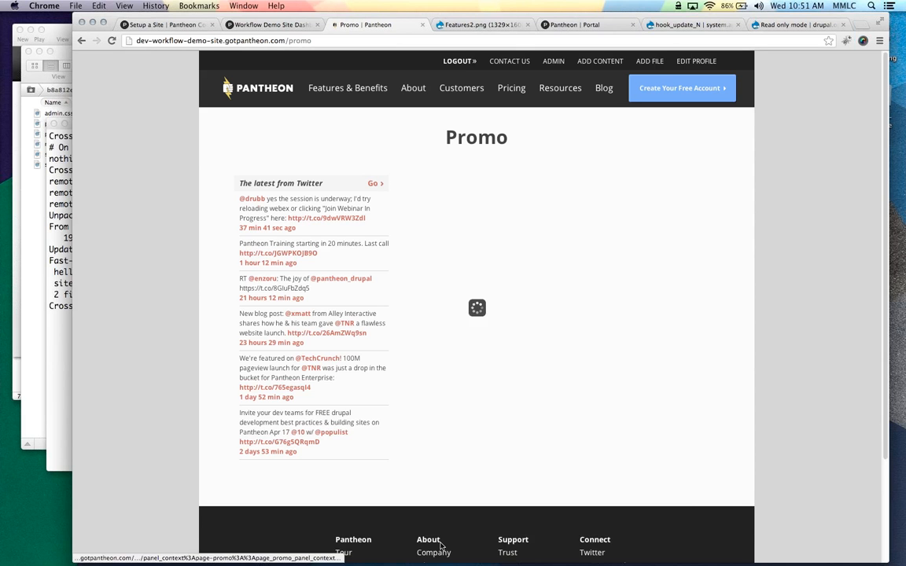
{"action": "left_click", "coordinate": [538, 269]}
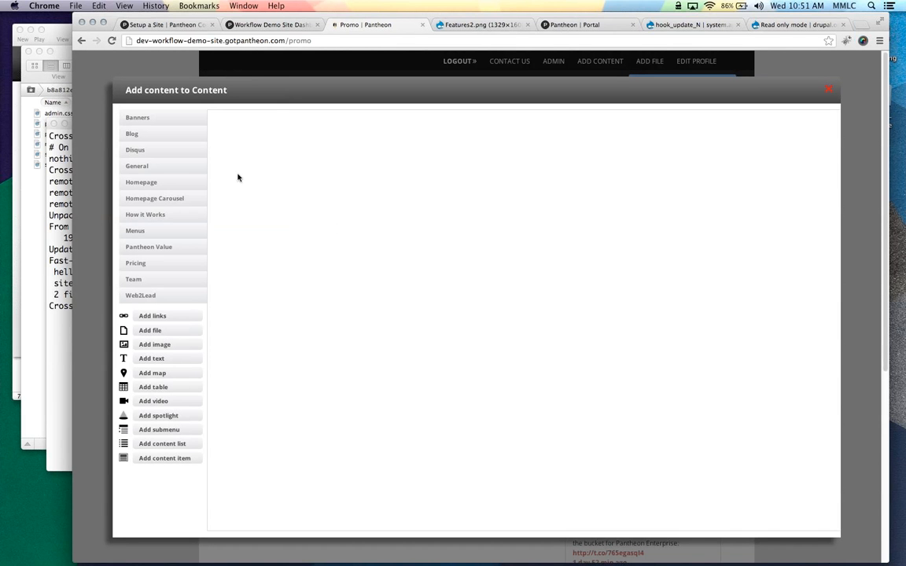
{"action": "left_click", "coordinate": [162, 169]}
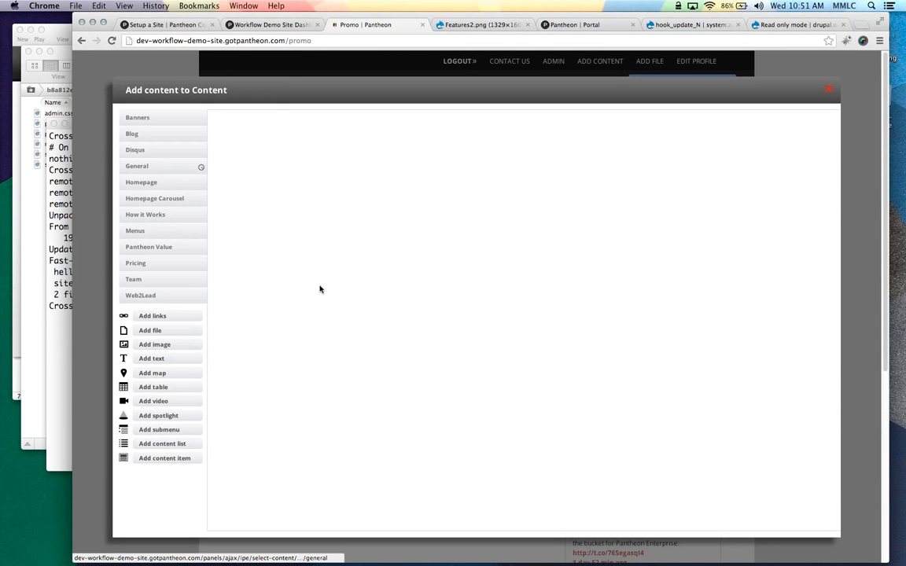
{"action": "scroll", "coordinate": [307, 295], "scroll_direction": "down", "scroll_amount": 5}
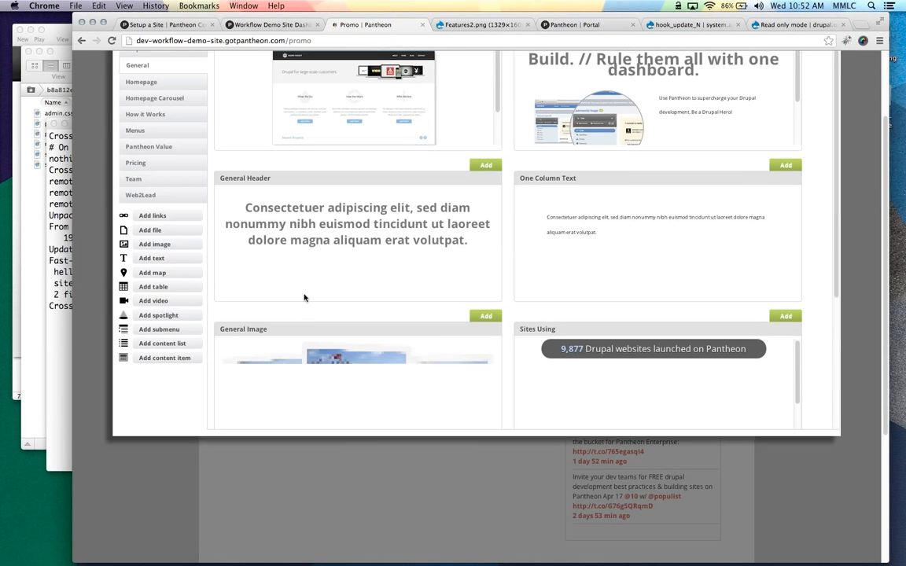
{"action": "left_click", "coordinate": [487, 330]}
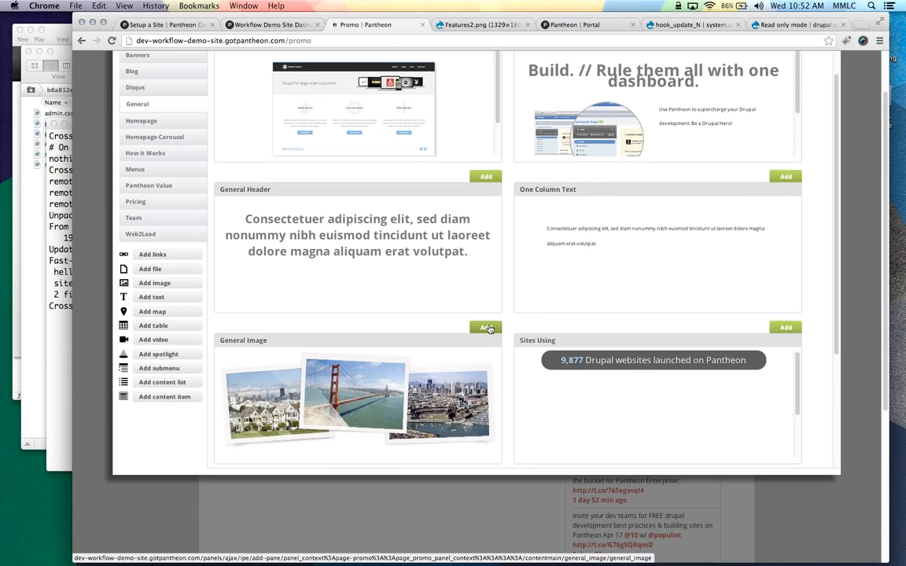
{"action": "scroll", "coordinate": [489, 330], "scroll_direction": "up", "scroll_amount": 3}
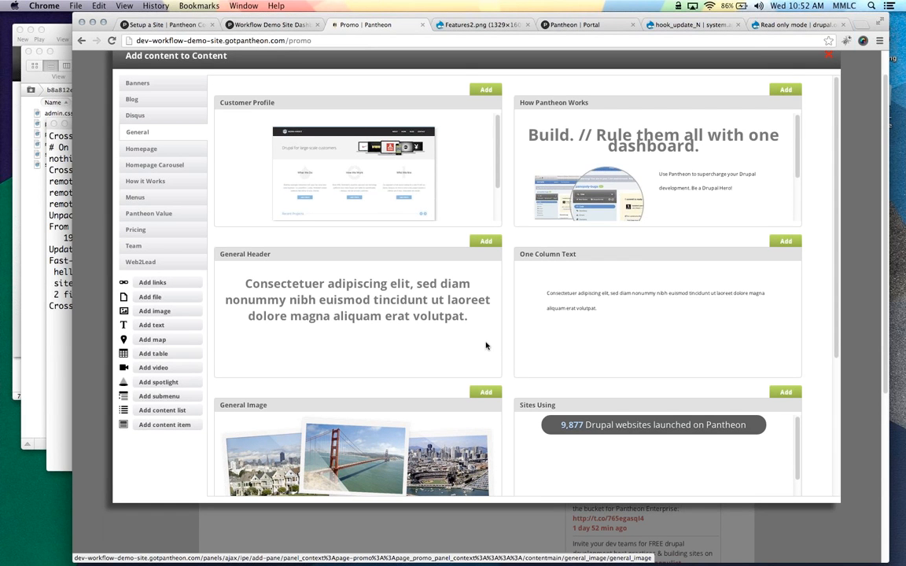
{"action": "scroll", "coordinate": [486, 345], "scroll_direction": "up", "scroll_amount": 1}
{"action": "scroll", "coordinate": [488, 343], "scroll_direction": "down", "scroll_amount": 5}
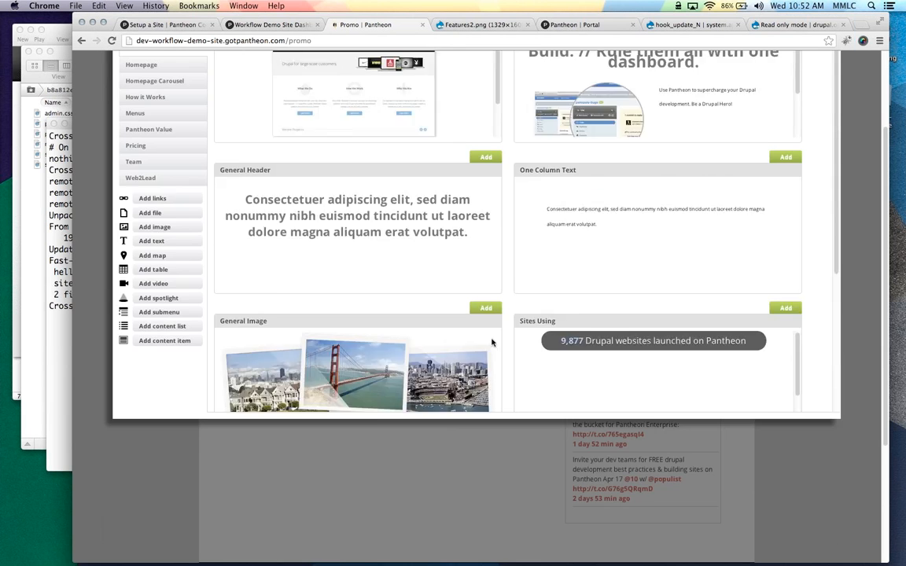
{"action": "scroll", "coordinate": [490, 315], "scroll_direction": "up", "scroll_amount": 3}
{"action": "left_click", "coordinate": [486, 276]}
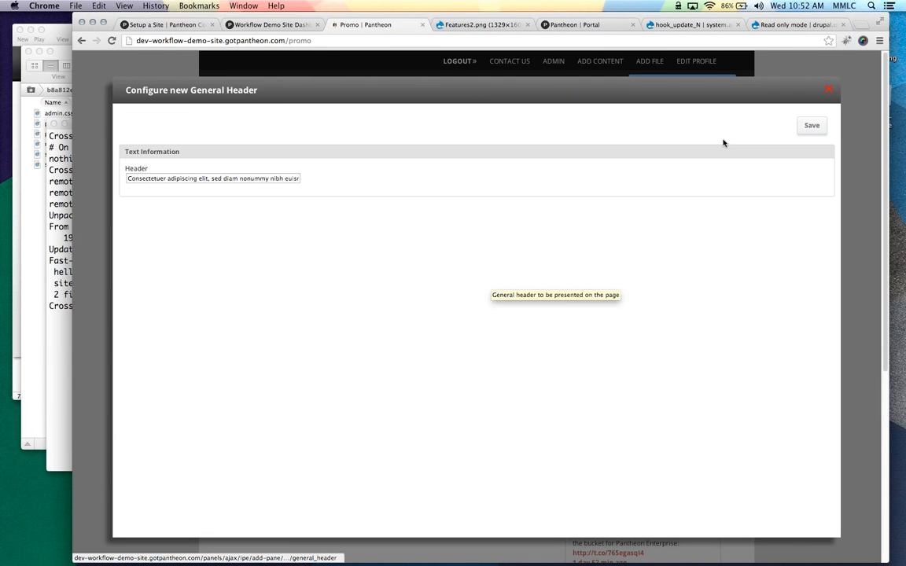
{"action": "left_click", "coordinate": [828, 90]}
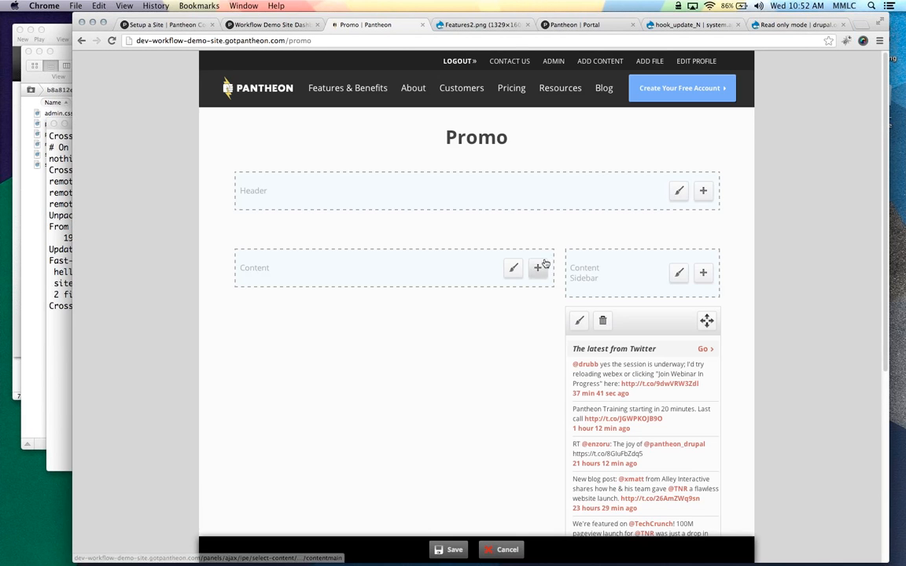
Add a General Image block to the Content region and save it
{"action": "left_click", "coordinate": [536, 267]}
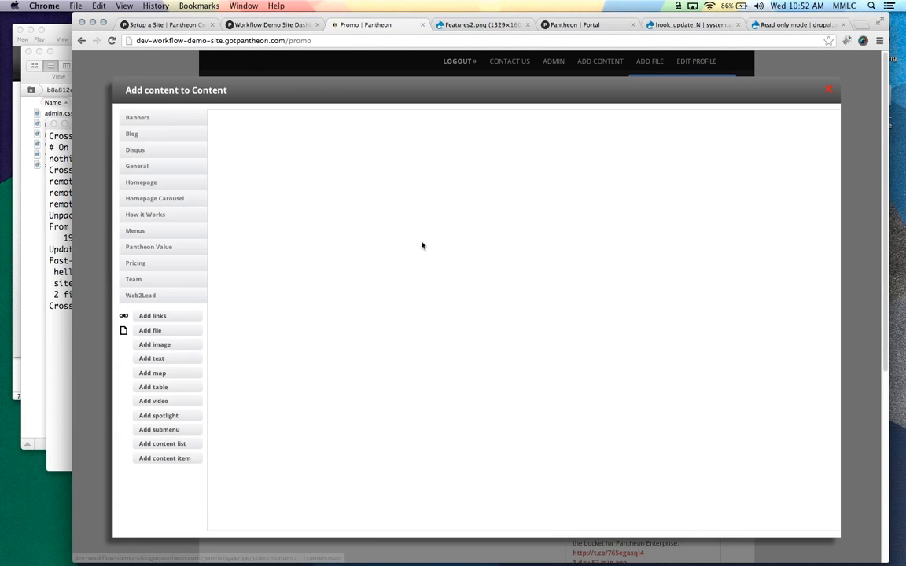
{"action": "left_click", "coordinate": [167, 165]}
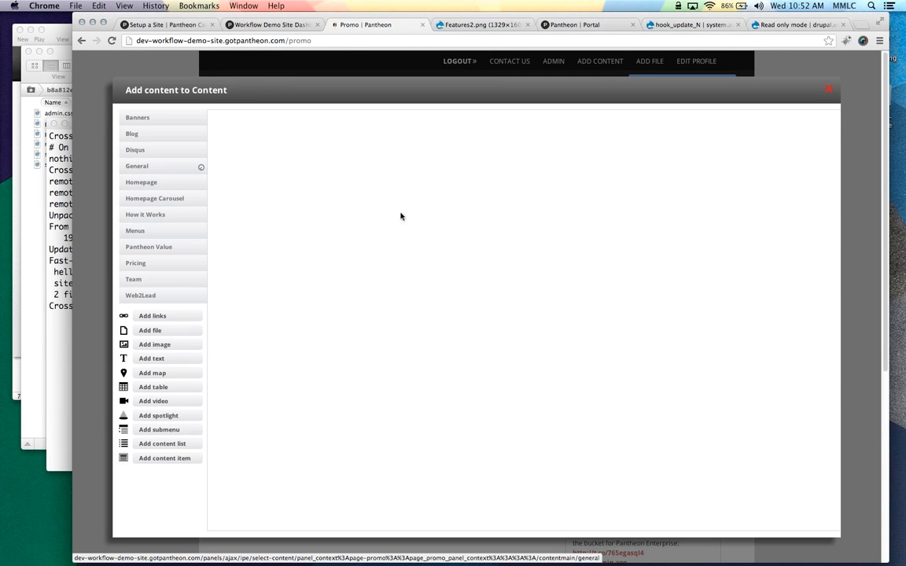
{"action": "scroll", "coordinate": [423, 300], "scroll_direction": "down", "scroll_amount": 2}
{"action": "left_click", "coordinate": [487, 402]}
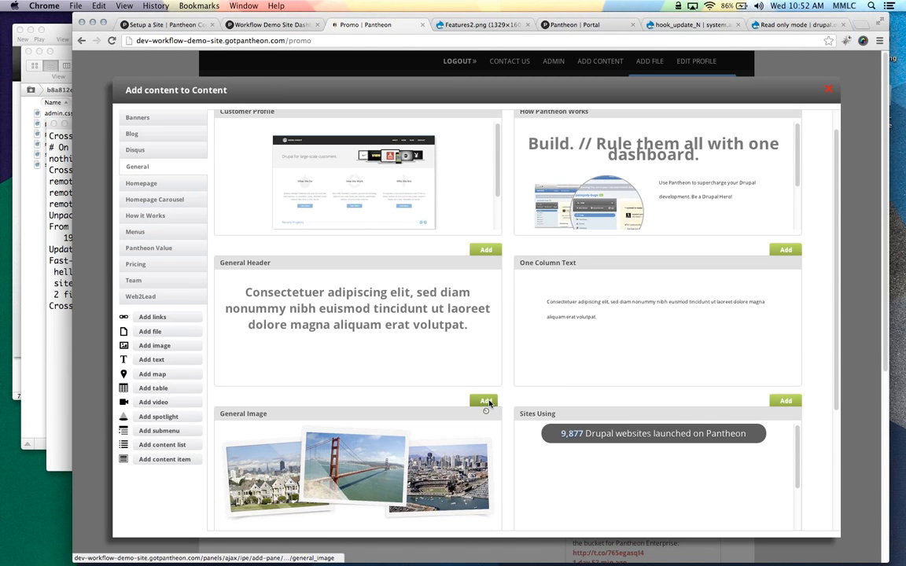
{"action": "left_click", "coordinate": [799, 125]}
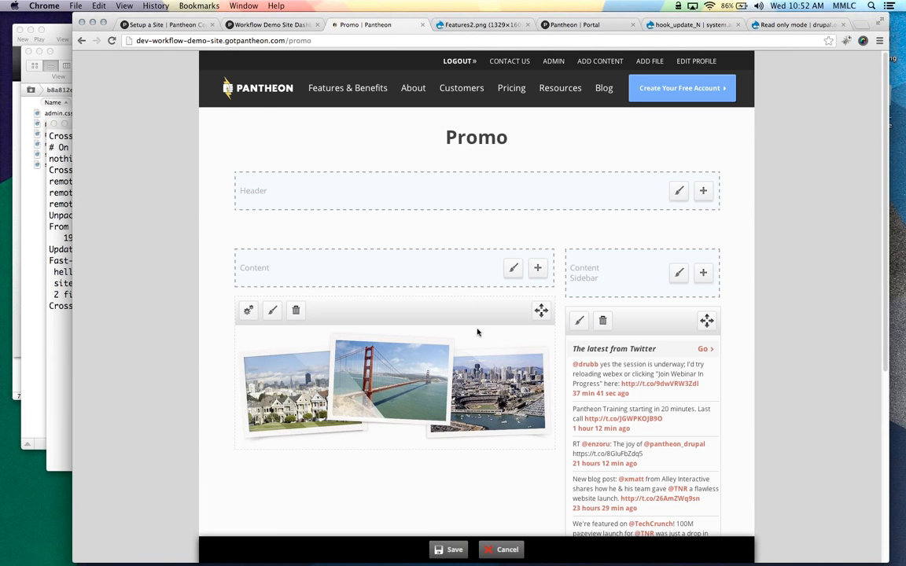
Add a Blog Latest Posts block, move the image above it, and save the page
{"action": "scroll", "coordinate": [488, 315], "scroll_direction": "down", "scroll_amount": 2}
{"action": "left_click", "coordinate": [538, 189]}
{"action": "left_click", "coordinate": [186, 167]}
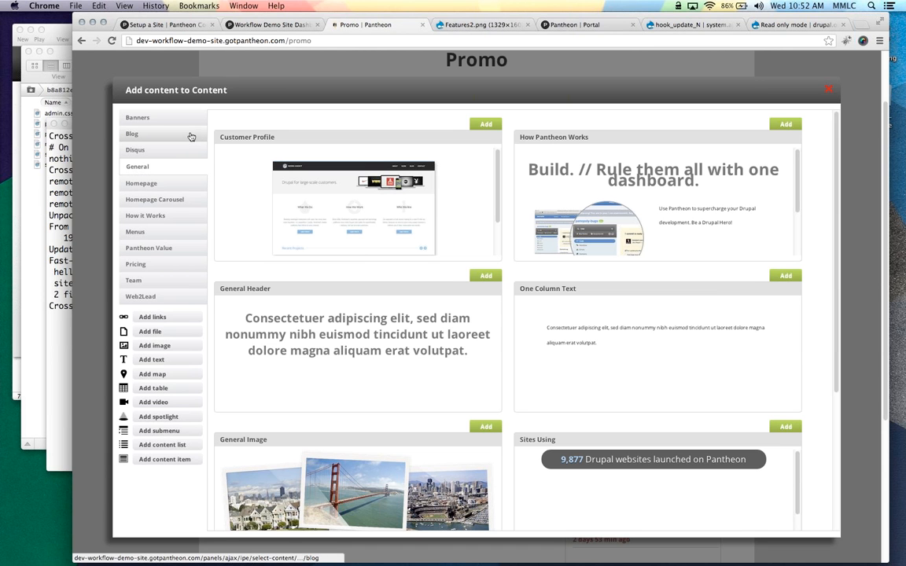
{"action": "left_click", "coordinate": [190, 135]}
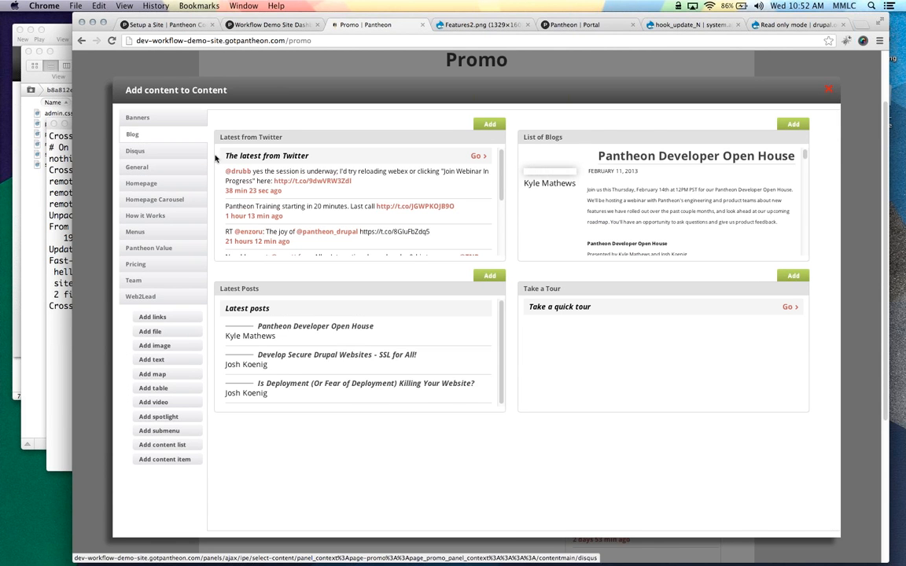
{"action": "left_click", "coordinate": [488, 278]}
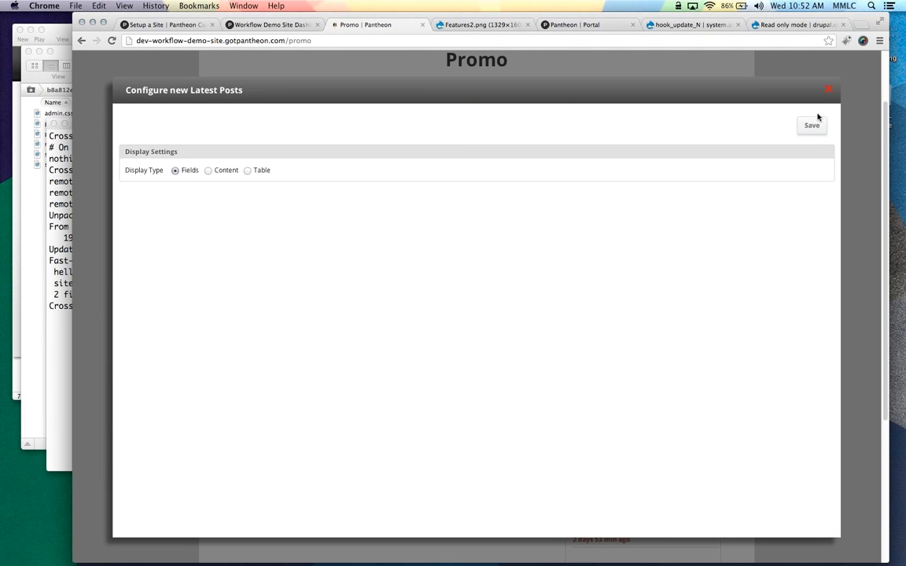
{"action": "left_click", "coordinate": [813, 126]}
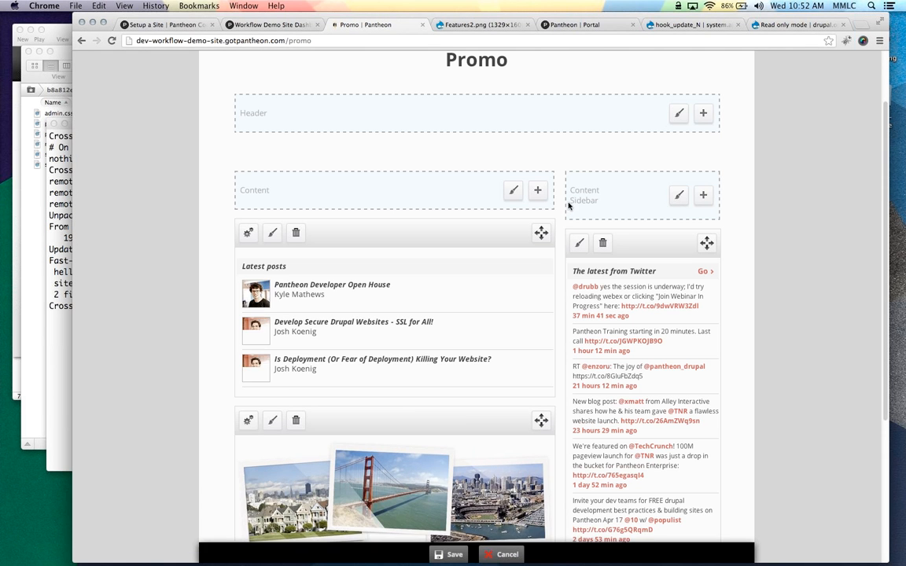
{"action": "left_click_drag", "start_coordinate": [463, 420], "coordinate": [464, 259]}
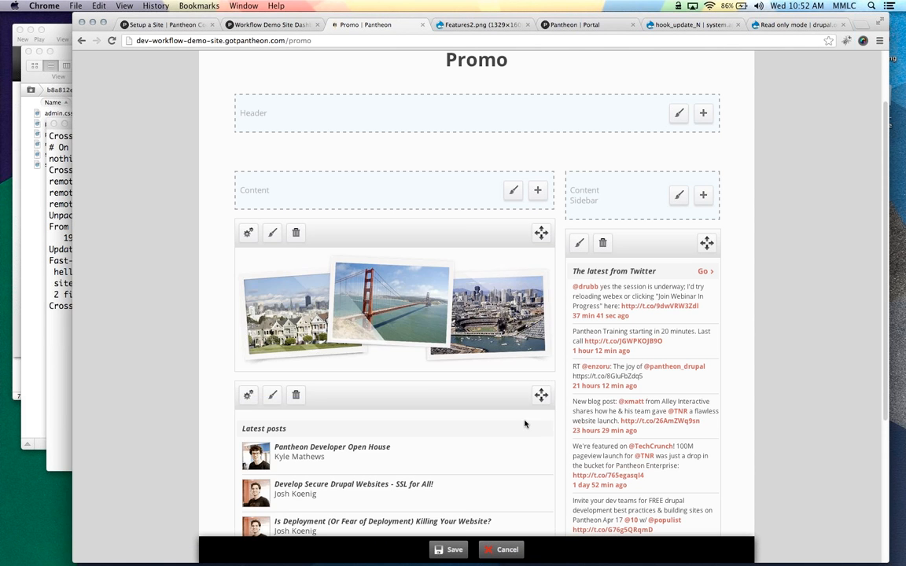
{"action": "left_click", "coordinate": [447, 552]}
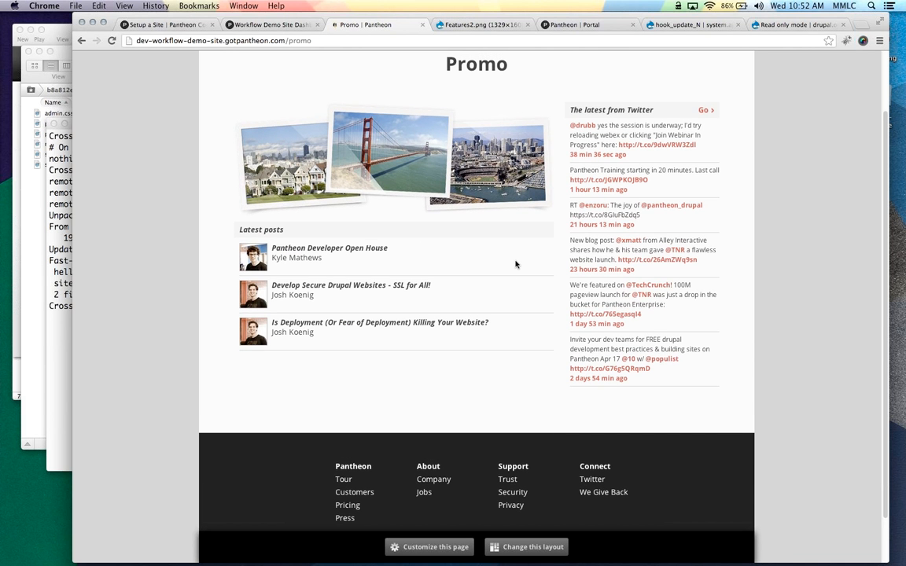
Open the Test environment's site in a new tab from the Pantheon dashboard
{"action": "scroll", "coordinate": [515, 265], "scroll_direction": "up", "scroll_amount": 3}
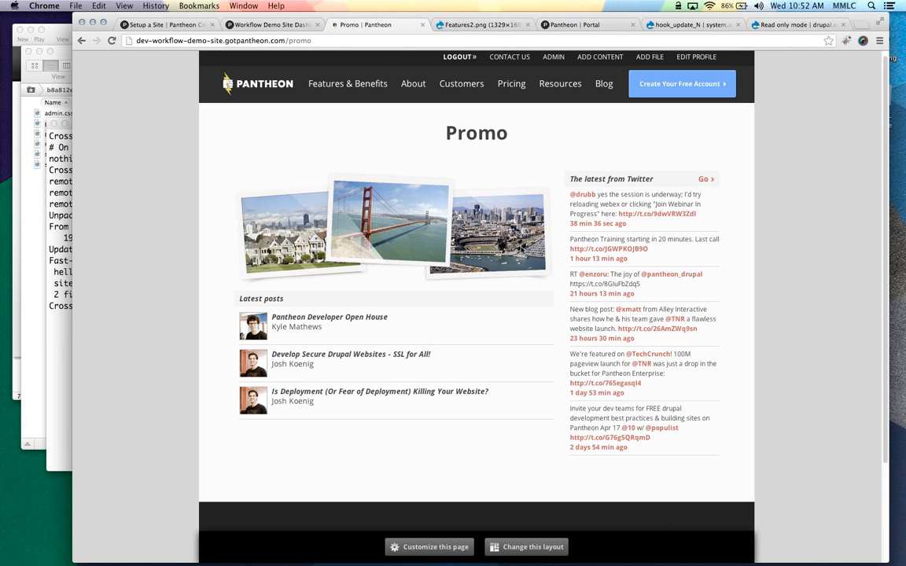
{"action": "left_click", "coordinate": [292, 39]}
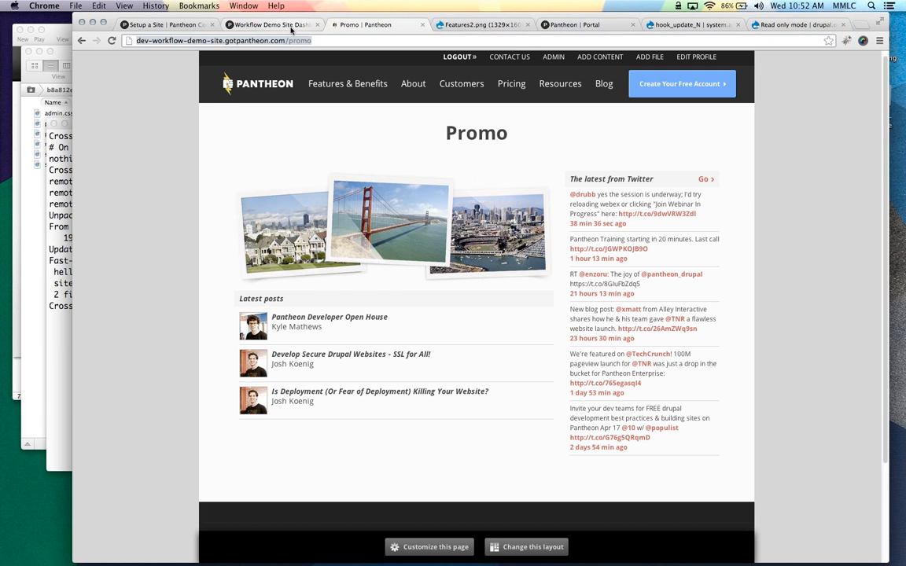
{"action": "left_click", "coordinate": [291, 30]}
{"action": "left_click", "coordinate": [235, 124]}
{"action": "left_click", "coordinate": [181, 125]}
{"action": "left_click", "coordinate": [168, 153]}
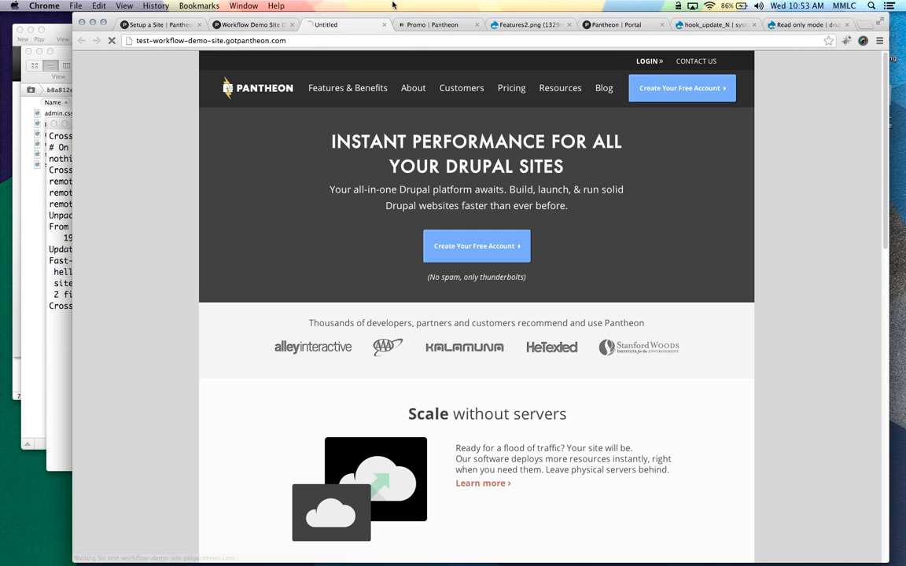
Load /promo on the test site, which is not found, then return to the dev Promo page
{"action": "left_click", "coordinate": [313, 40]}
{"action": "left_click", "coordinate": [312, 41]}
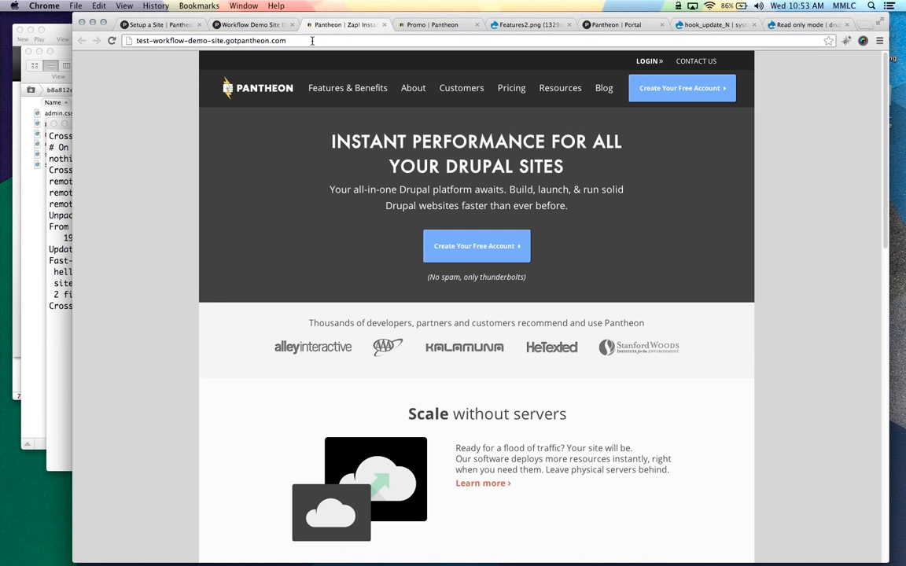
{"action": "type", "text": "/"}
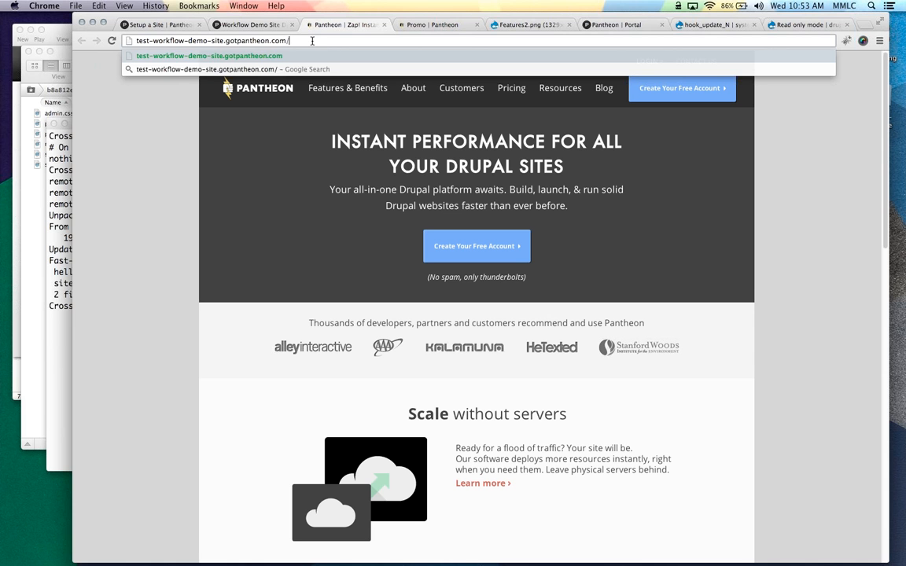
{"action": "type", "text": "promo"}
{"action": "key", "text": "Return"}
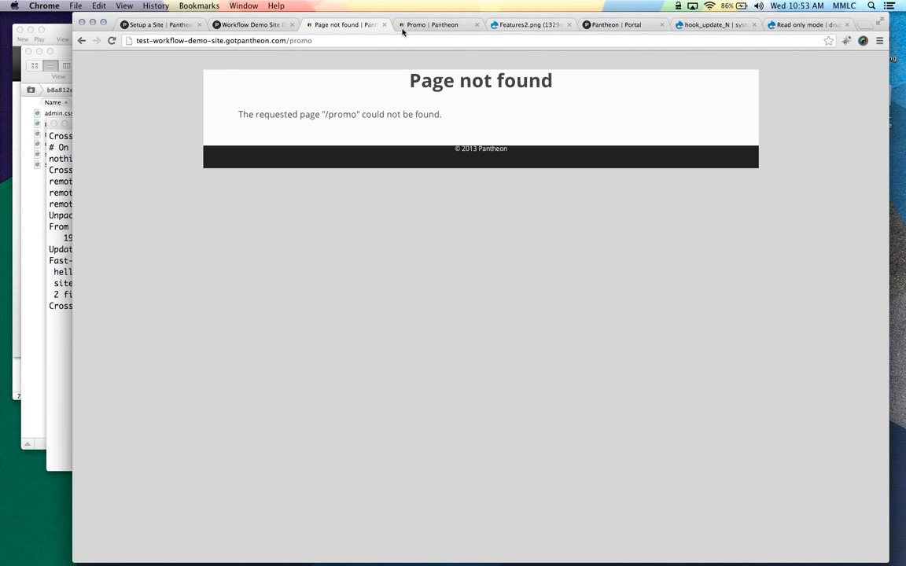
{"action": "left_click", "coordinate": [405, 26]}
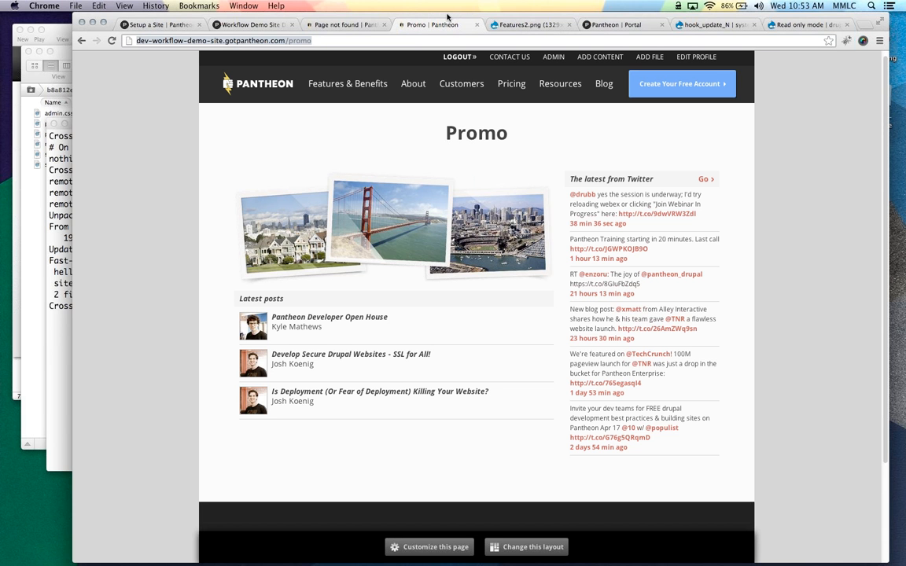
Close the Features2.png tab and the other unneeded tabs
{"action": "left_click_drag", "start_coordinate": [448, 18], "coordinate": [409, 20]}
{"action": "left_click", "coordinate": [530, 28]}
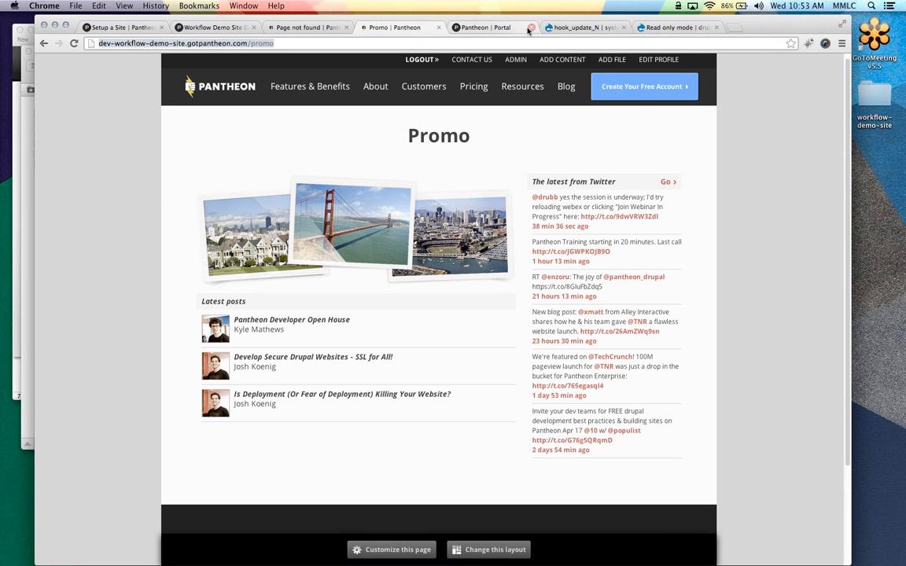
{"action": "left_click", "coordinate": [529, 28]}
{"action": "left_click", "coordinate": [530, 28]}
{"action": "left_click", "coordinate": [529, 28]}
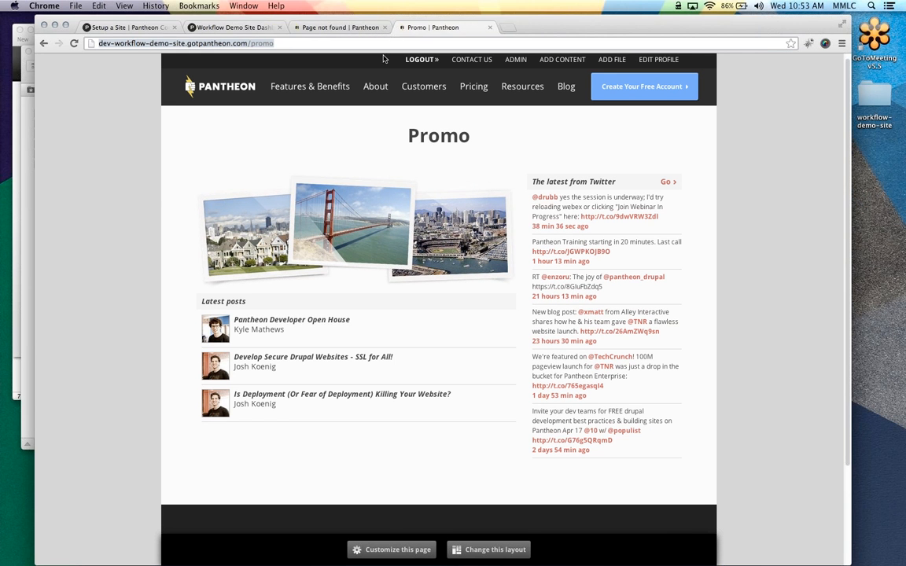
Go to Structure > Features, show the Get Pantheon package, and start creating a new feature
{"action": "left_click", "coordinate": [511, 66]}
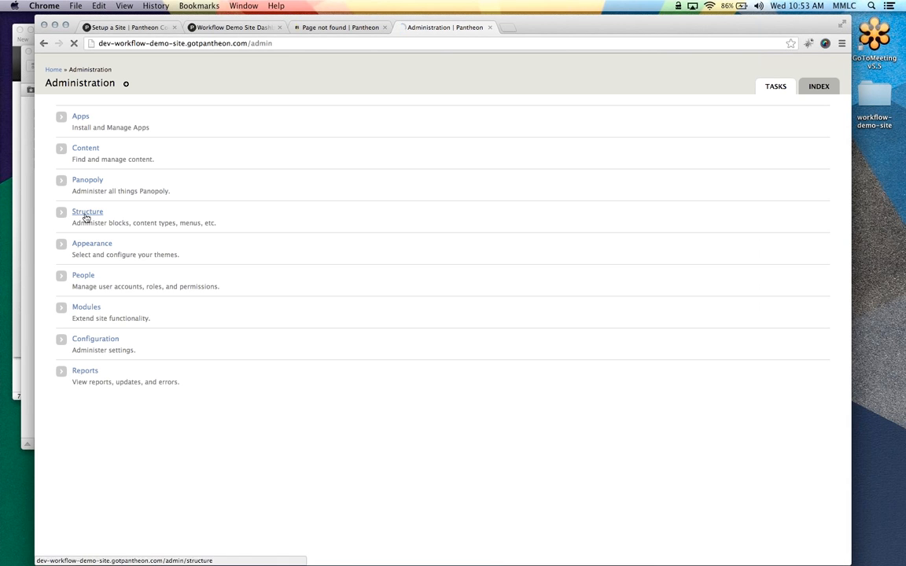
{"action": "left_click", "coordinate": [87, 212]}
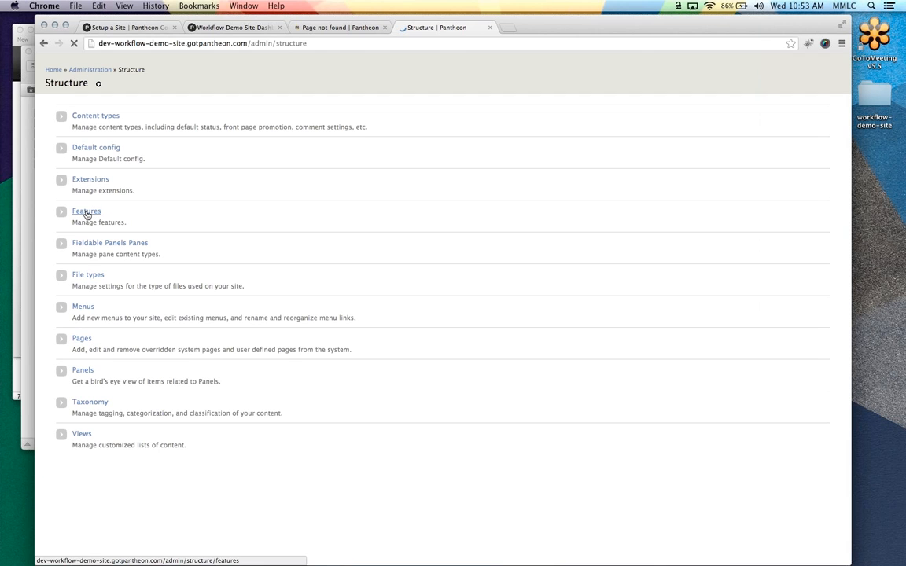
{"action": "left_click", "coordinate": [86, 213]}
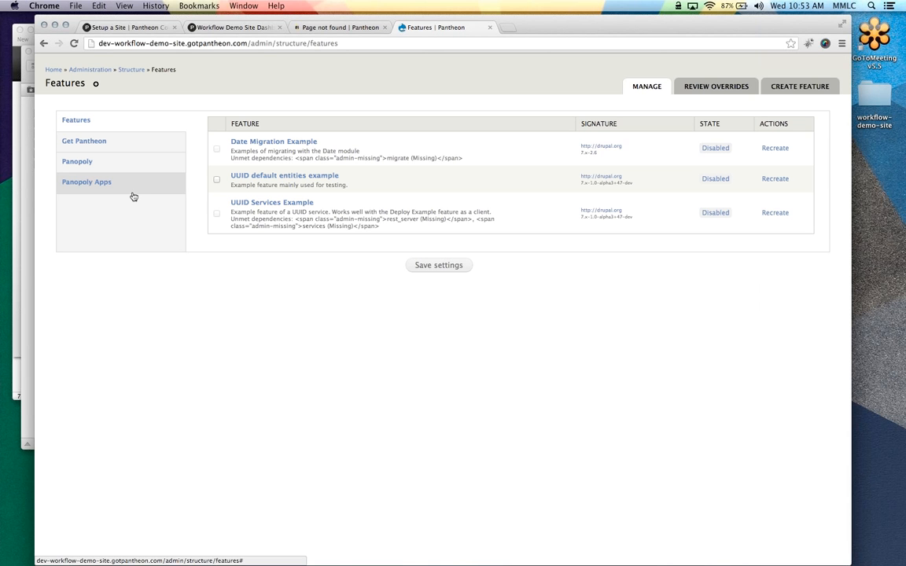
{"action": "left_click", "coordinate": [151, 143]}
{"action": "left_click", "coordinate": [148, 148]}
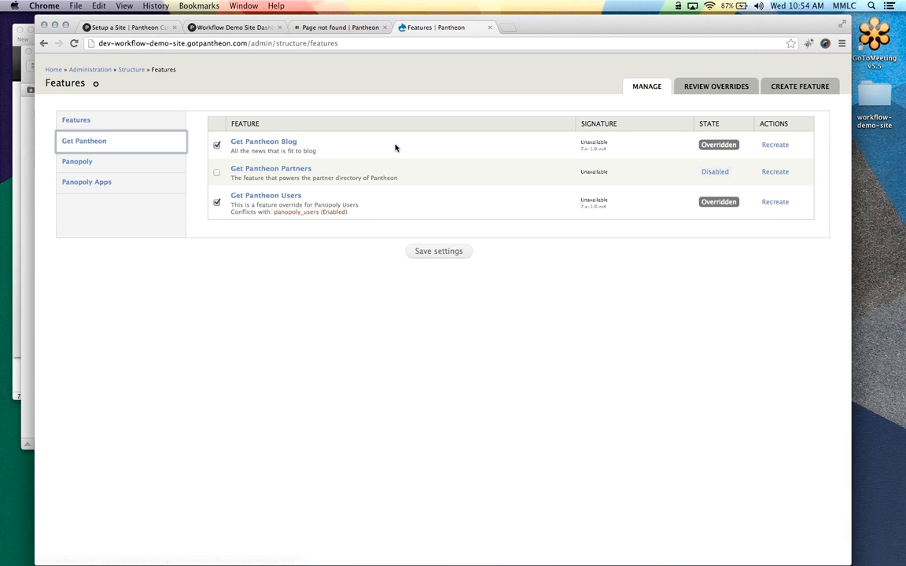
{"action": "left_click", "coordinate": [803, 87]}
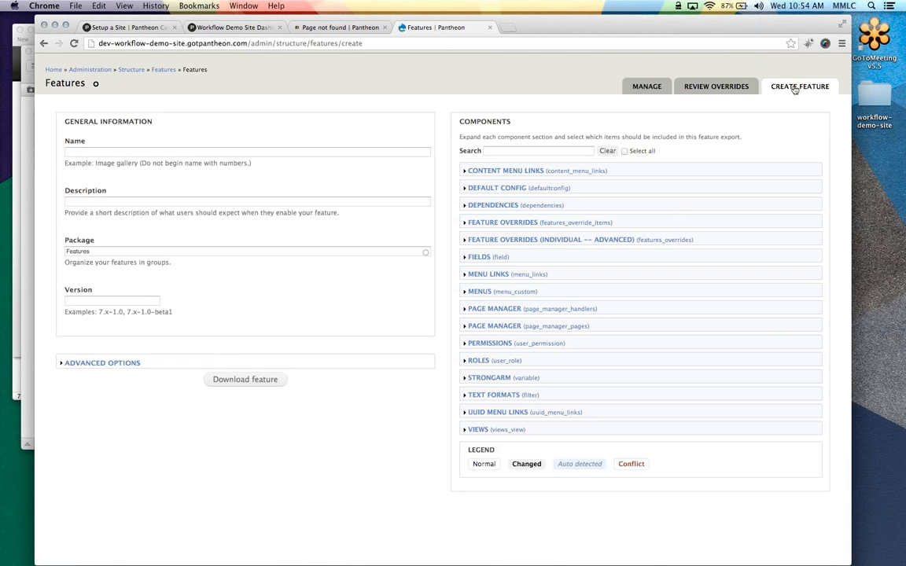
Name the feature 'Get Pantheon Promo Feature' and correct its machine name to getpantheon_promo_feature
{"action": "left_click", "coordinate": [126, 149]}
{"action": "type", "text": "G"}
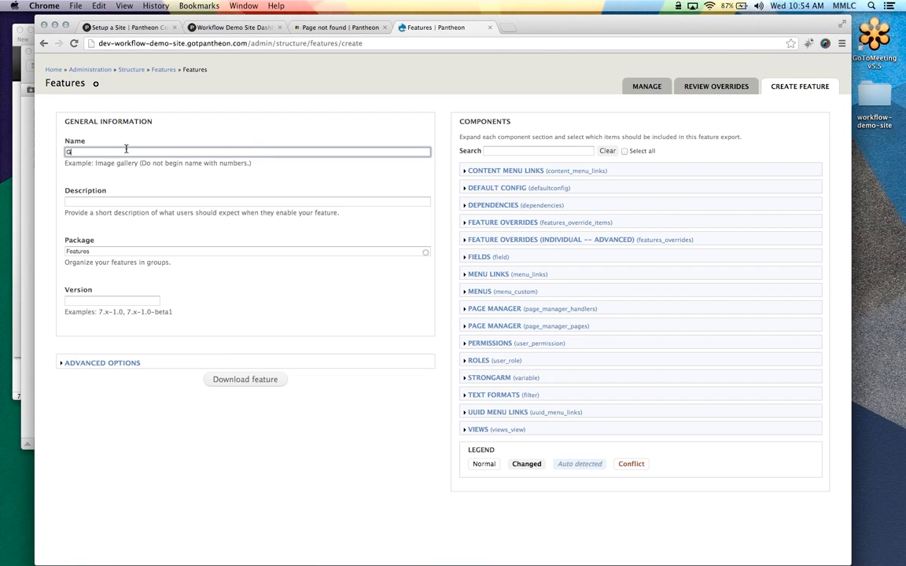
{"action": "type", "text": "et Pantheon Promo F"}
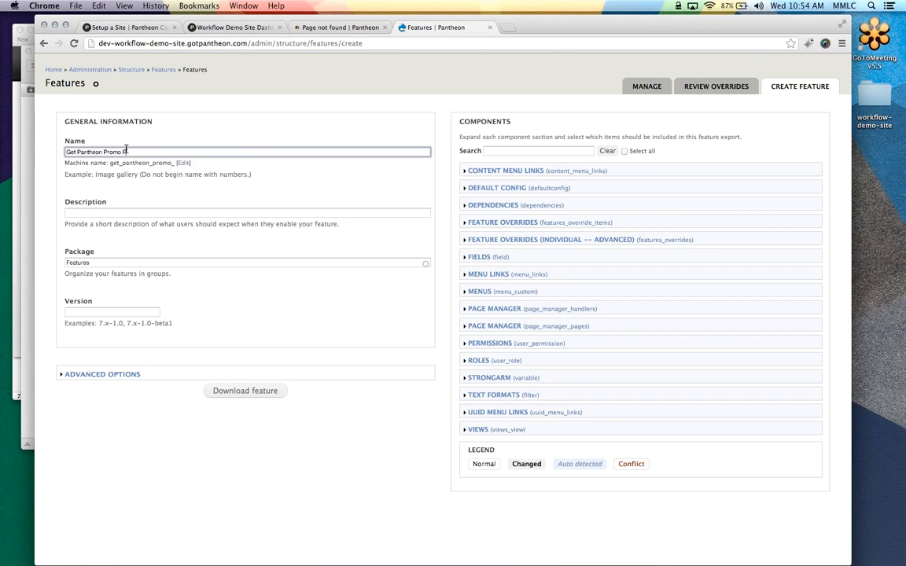
{"action": "type", "text": "eature"}
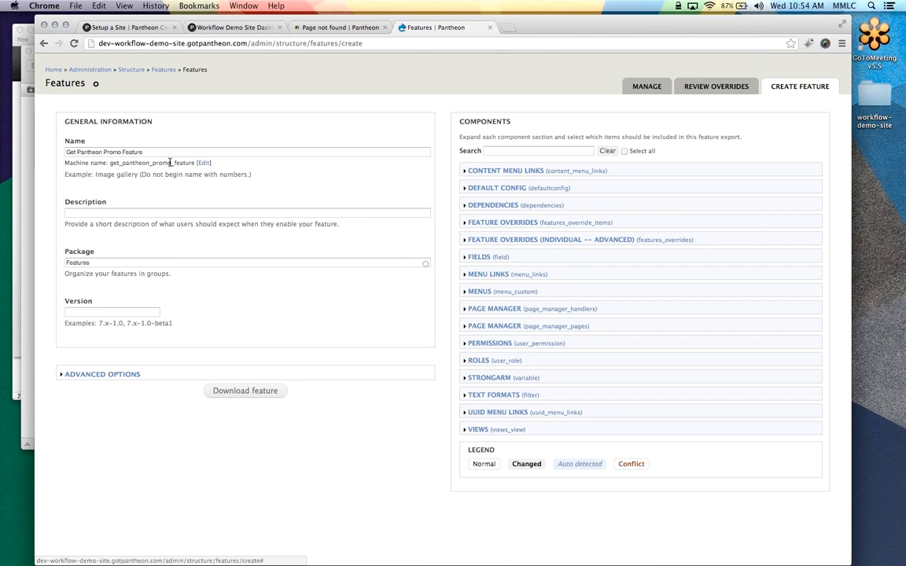
{"action": "left_click", "coordinate": [203, 163]}
{"action": "left_click", "coordinate": [74, 202]}
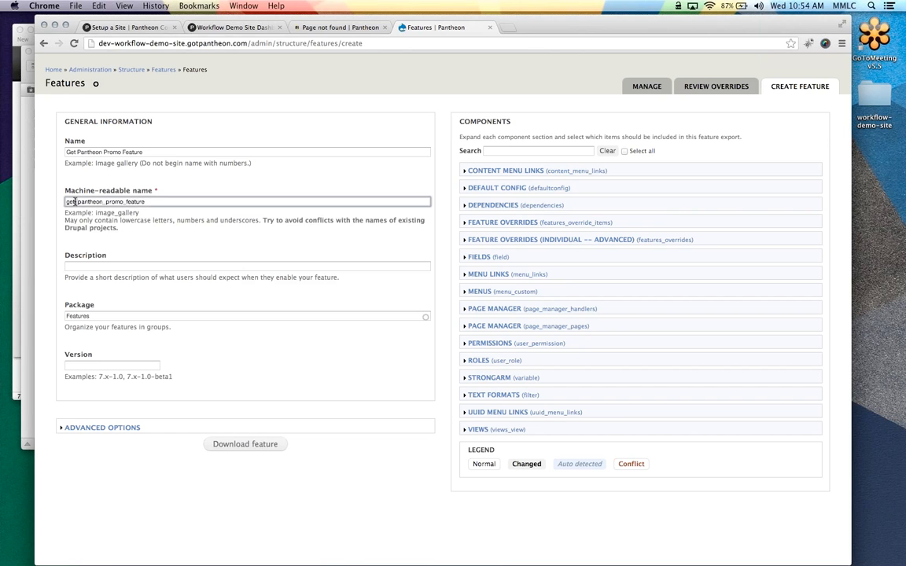
{"action": "key", "text": "BackSpace"}
Describe it as 'This is a feature to make a promotional page' and set package Get Pantheon
{"action": "left_click", "coordinate": [120, 267]}
{"action": "type", "text": "T"}
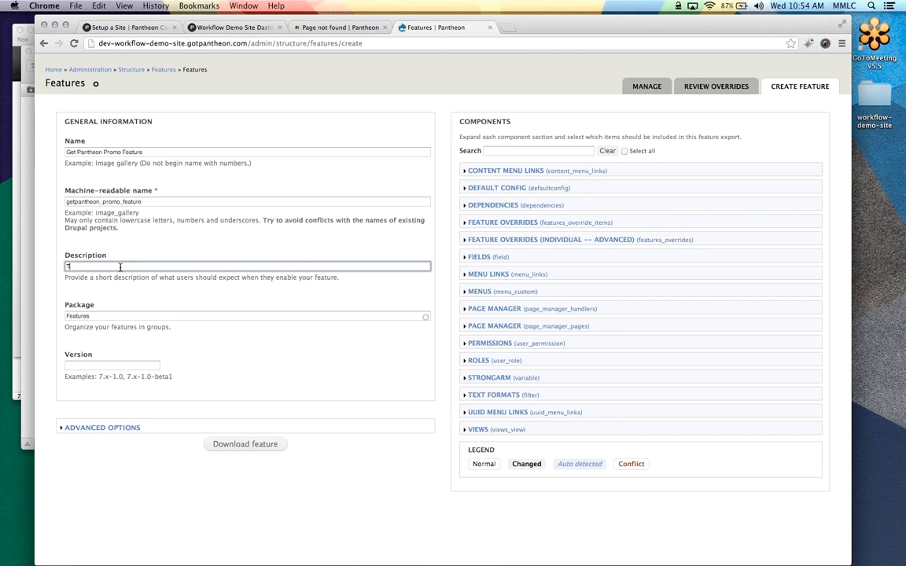
{"action": "type", "text": "his is a feature to make a pro"}
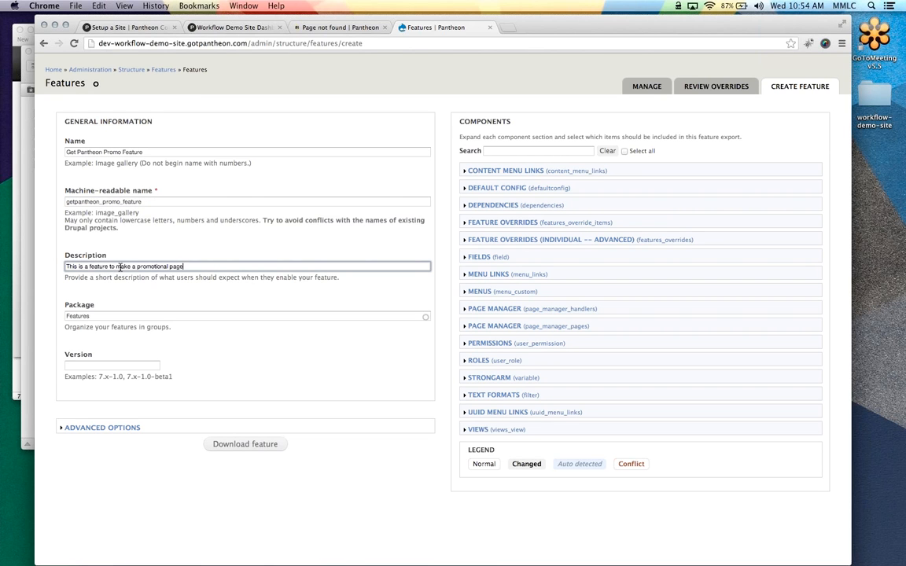
{"action": "type", "text": "motional page"}
{"action": "key", "text": "Tab"}
{"action": "type", "text": "Get Panth"}
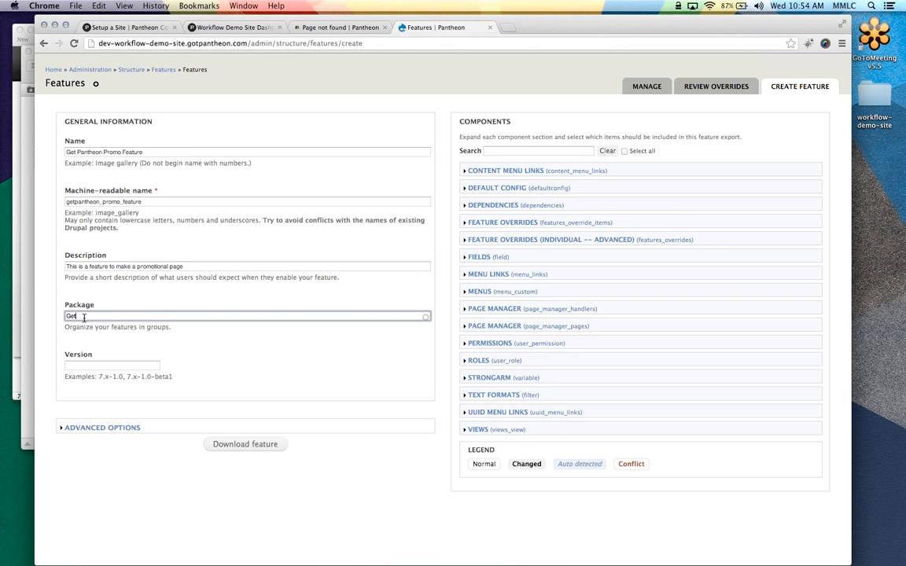
{"action": "left_click", "coordinate": [141, 328]}
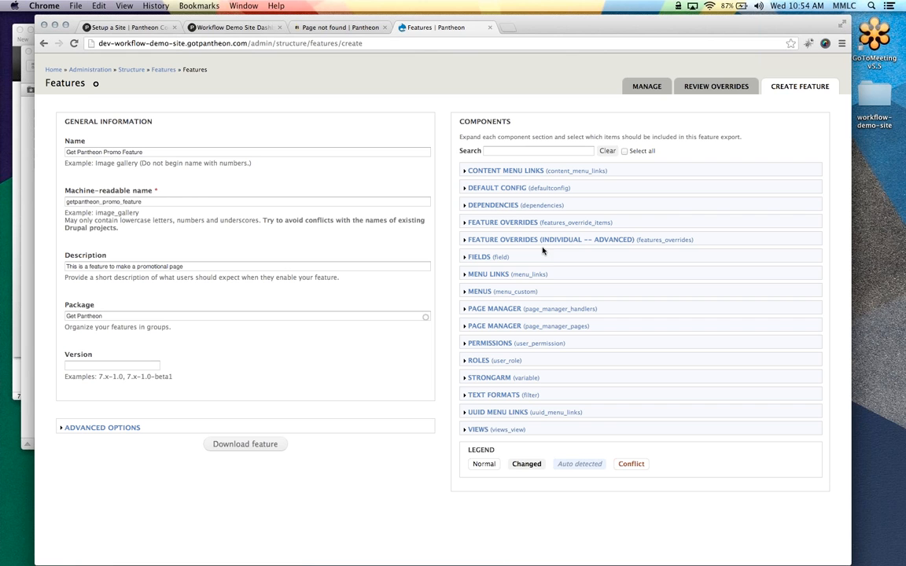
Include the Promo page from Page Manager and download getpantheon_promo_feature.tar
{"action": "left_click", "coordinate": [490, 327]}
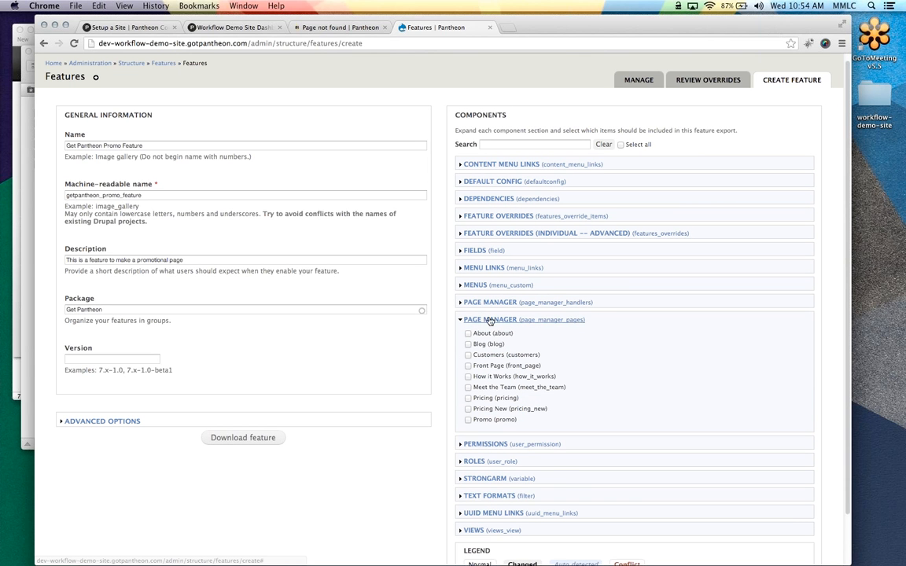
{"action": "left_click", "coordinate": [468, 422]}
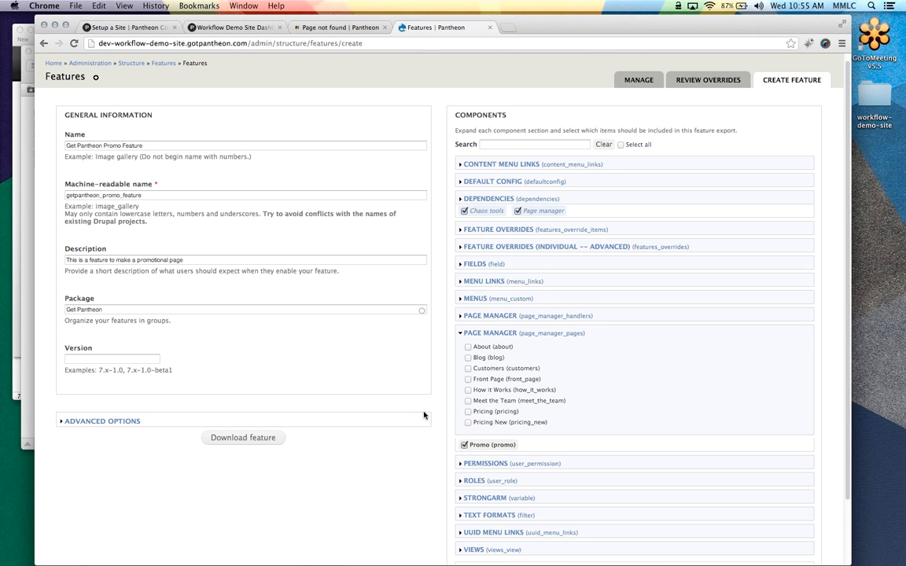
{"action": "scroll", "coordinate": [395, 402], "scroll_direction": "down", "scroll_amount": 2}
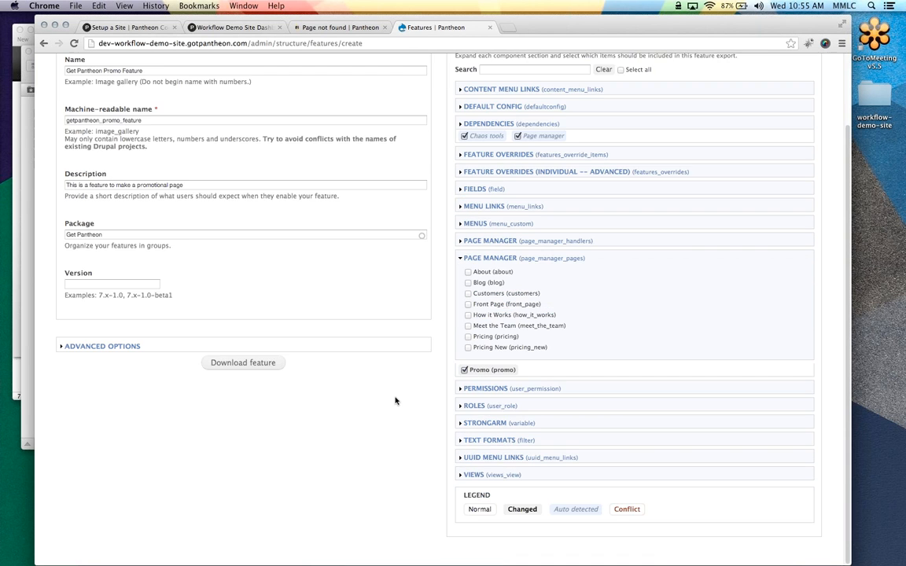
{"action": "scroll", "coordinate": [398, 400], "scroll_direction": "up", "scroll_amount": 2}
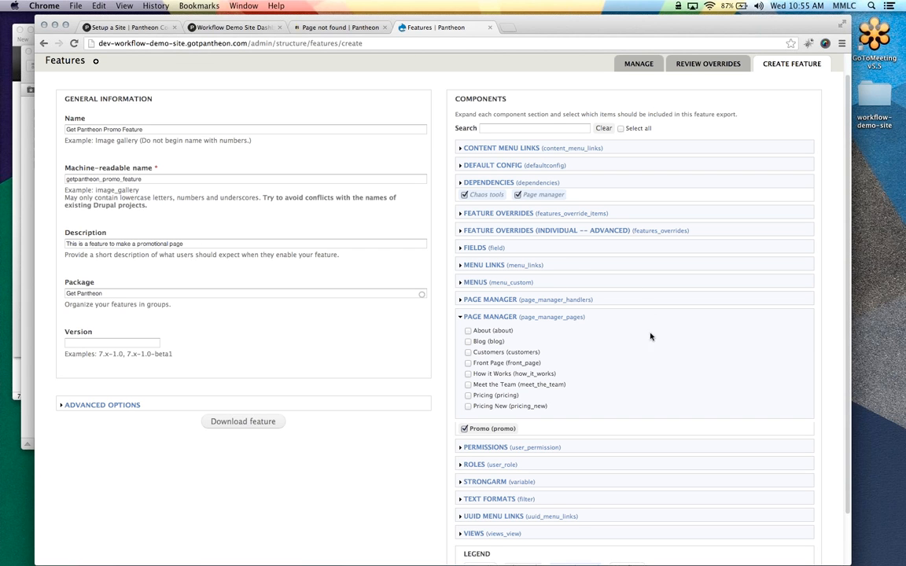
{"action": "scroll", "coordinate": [563, 342], "scroll_direction": "down", "scroll_amount": 1}
{"action": "left_click", "coordinate": [244, 398]}
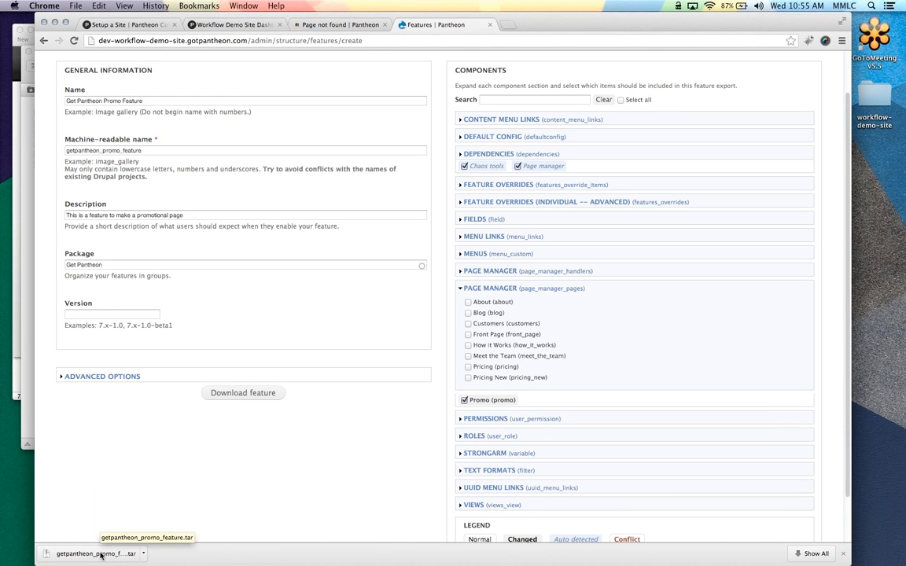
Move the downloaded feature archive to the desktop, extract it, and open the getpantheon_promo_feature folder
{"action": "left_click_drag", "start_coordinate": [101, 558], "coordinate": [19, 382]}
{"action": "left_click", "coordinate": [19, 393]}
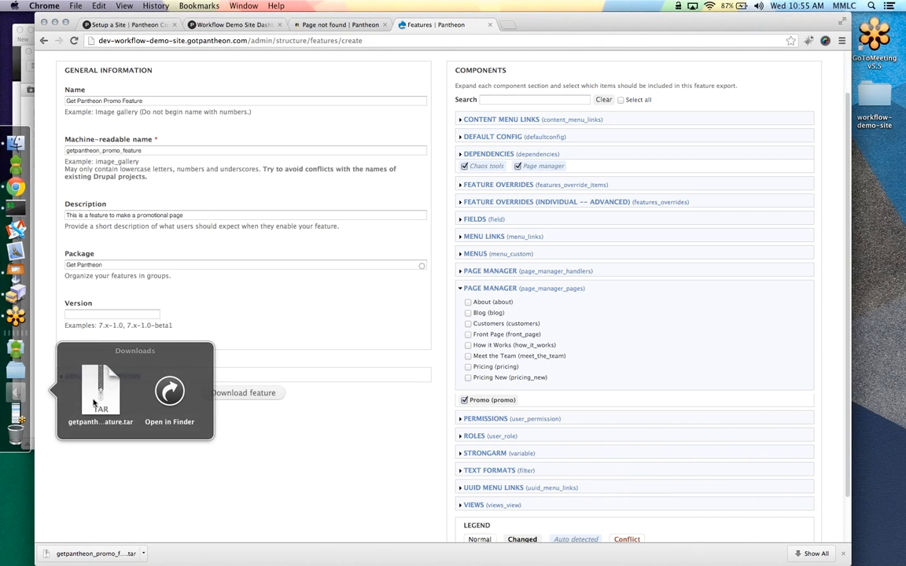
{"action": "left_click", "coordinate": [103, 395]}
{"action": "left_click_drag", "start_coordinate": [103, 395], "coordinate": [877, 177]}
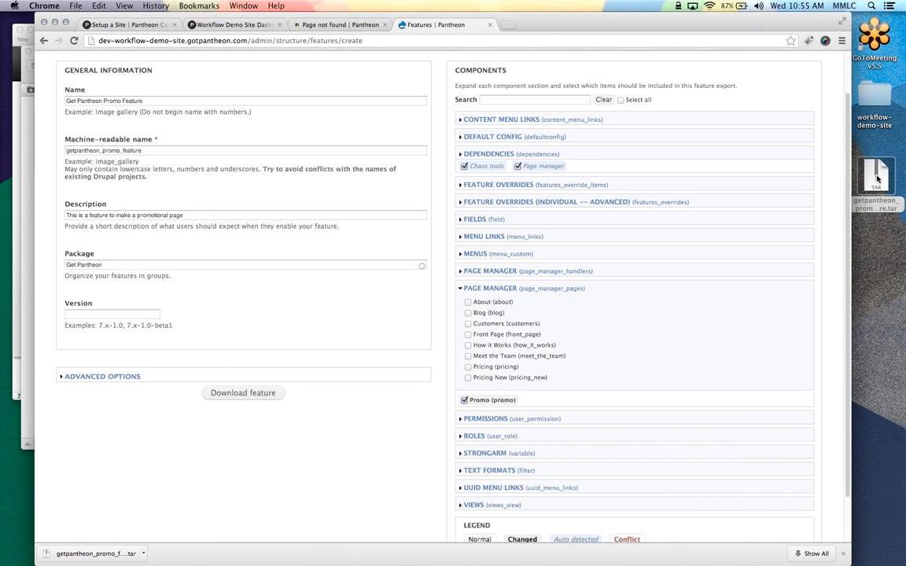
{"action": "double_click", "coordinate": [877, 178]}
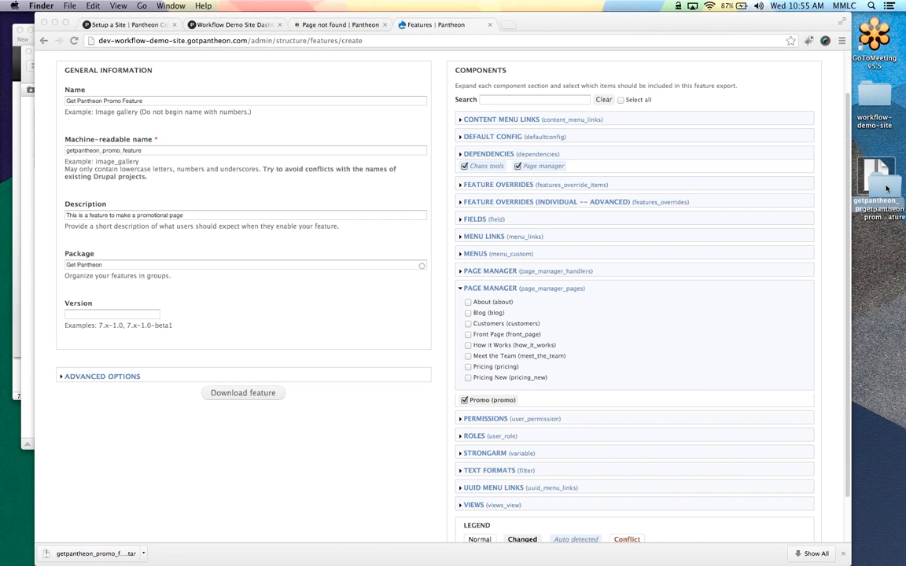
{"action": "double_click", "coordinate": [884, 241]}
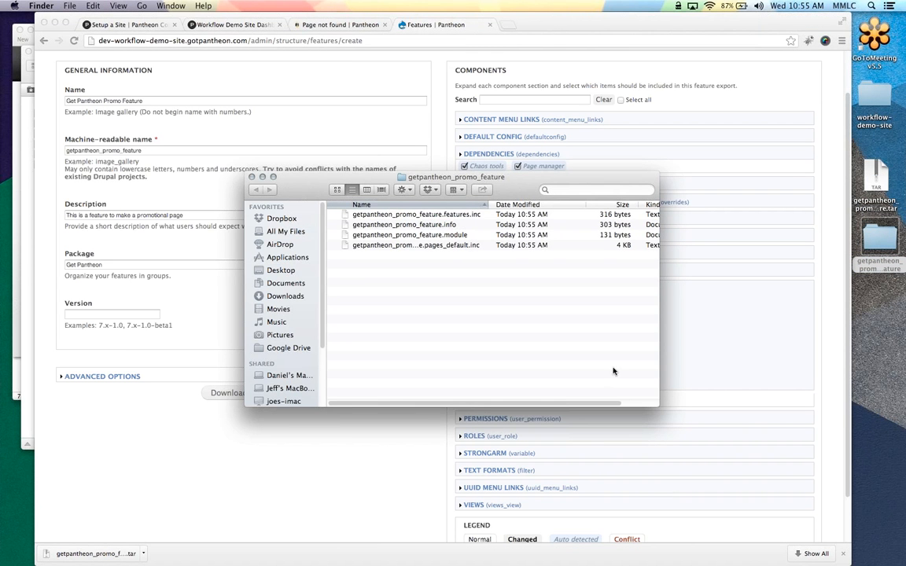
Enlarge the folder window and Name column to show the four feature files
{"action": "left_click_drag", "start_coordinate": [657, 405], "coordinate": [778, 385]}
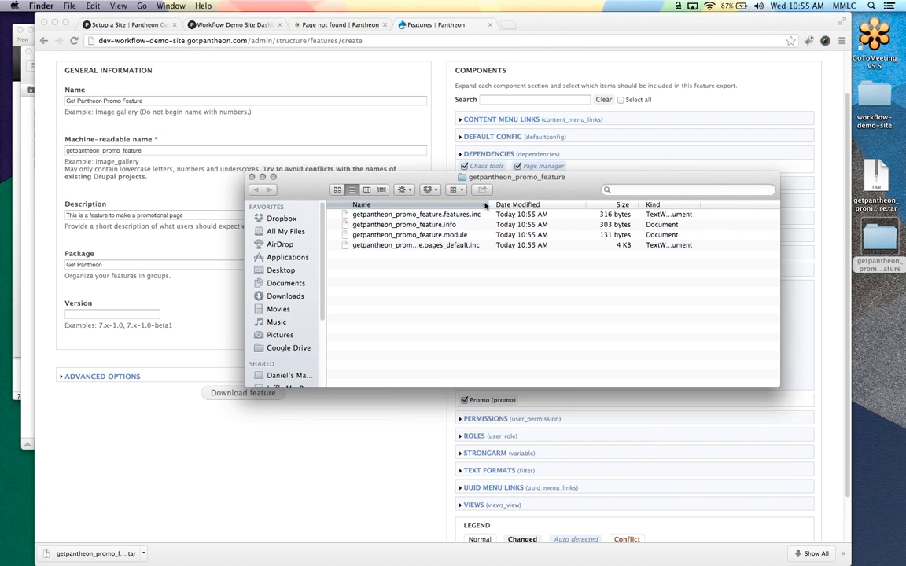
{"action": "left_click_drag", "start_coordinate": [487, 205], "coordinate": [579, 204]}
{"action": "left_click", "coordinate": [409, 234]}
{"action": "right_click", "coordinate": [425, 235]}
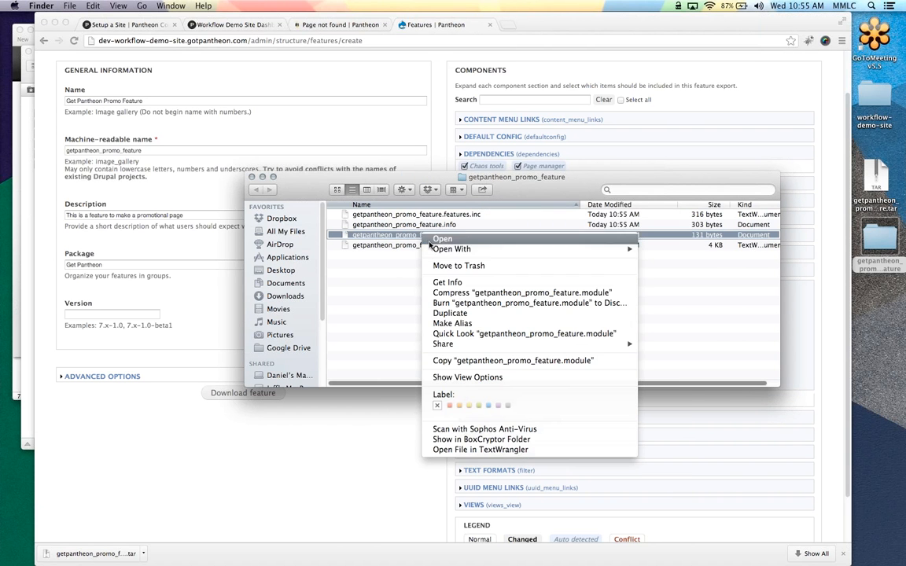
{"action": "left_click", "coordinate": [373, 271]}
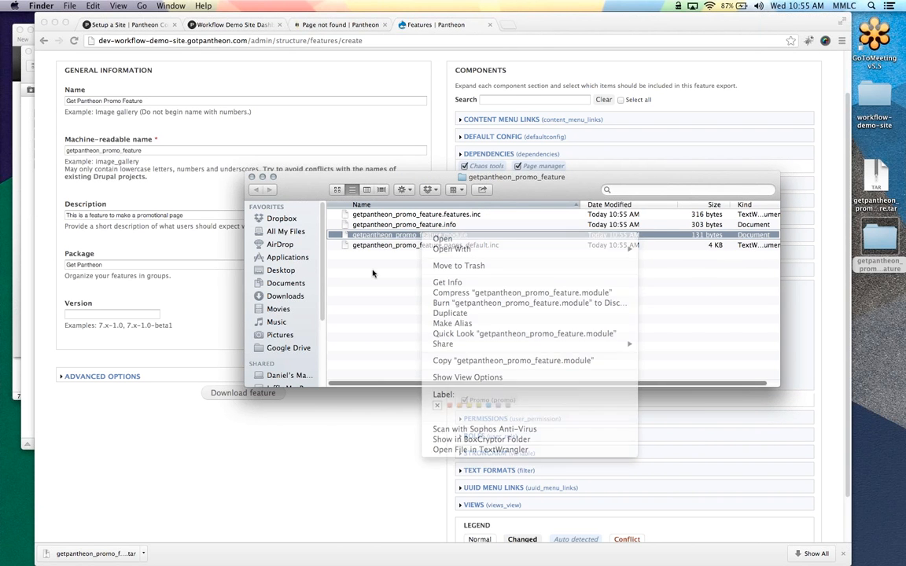
{"action": "mouse_move", "coordinate": [6, 236]}
{"action": "left_click", "coordinate": [10, 193]}
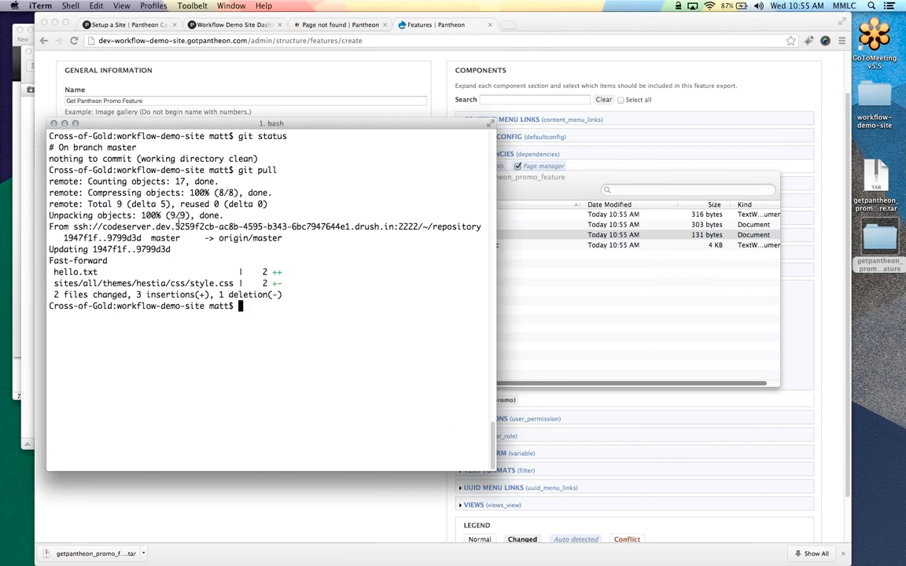
Change into Desktop/getpantheon_promo_feature and list its files
{"action": "type", "text": "cd"}
{"action": "key", "text": "Return"}
{"action": "type", "text": "cd De"}
{"action": "key", "text": "Tab"}
{"action": "key", "text": "Return"}
{"action": "type", "text": "cd g"}
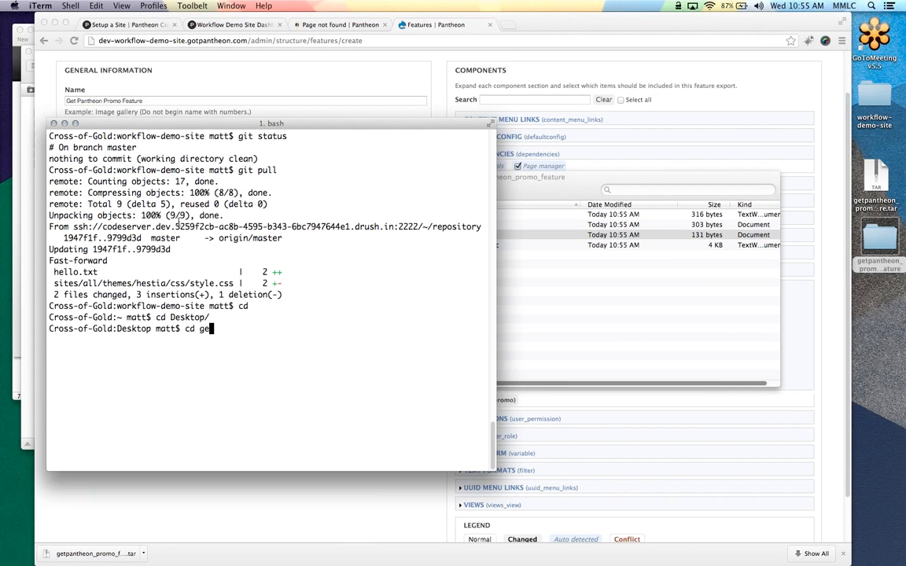
{"action": "key", "text": "Tab"}
{"action": "key", "text": "Return"}
{"action": "type", "text": "ls"}
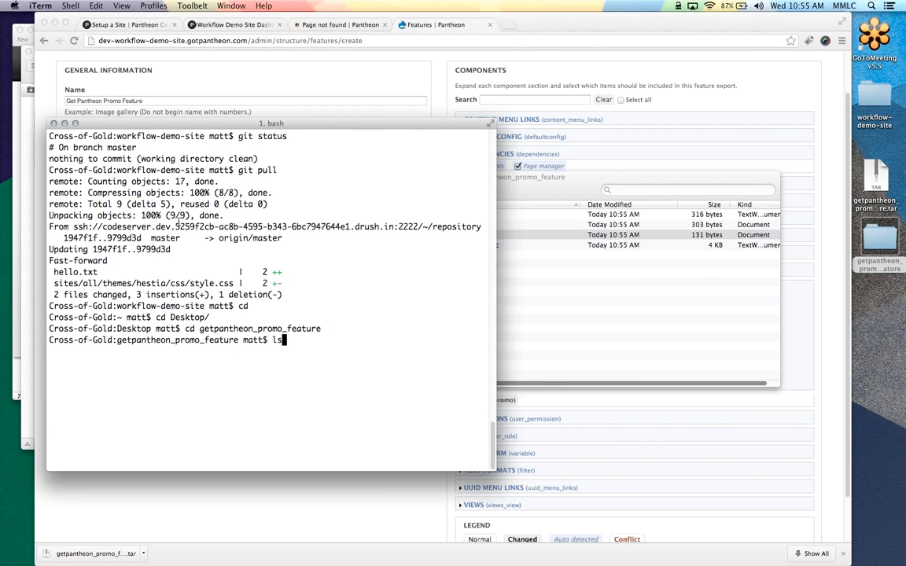
{"action": "key", "text": "Return"}
View the .module and .features.inc files in vim
{"action": "type", "text": "vim *module"}
{"action": "key", "text": "Return"}
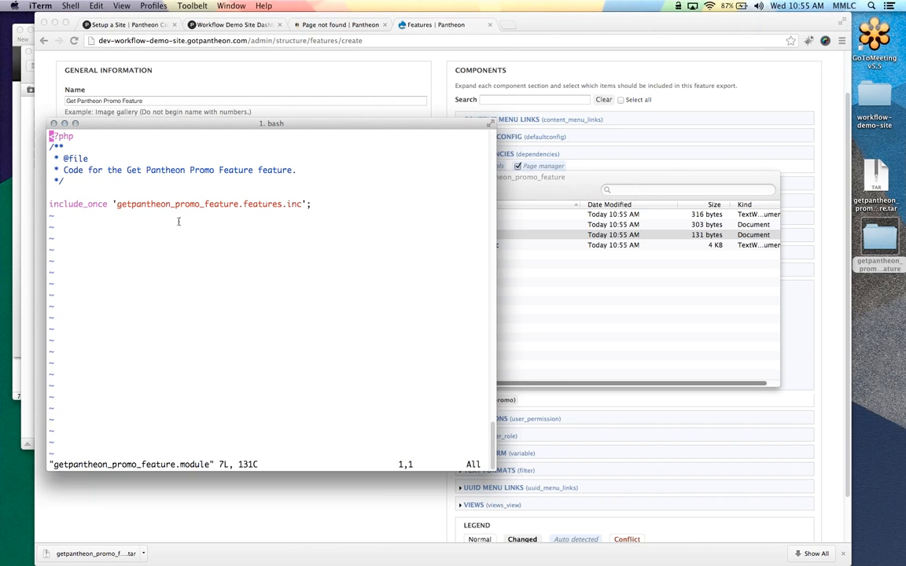
{"action": "type", "text": ":q"}
{"action": "key", "text": "Return"}
{"action": "type", "text": "vim *"}
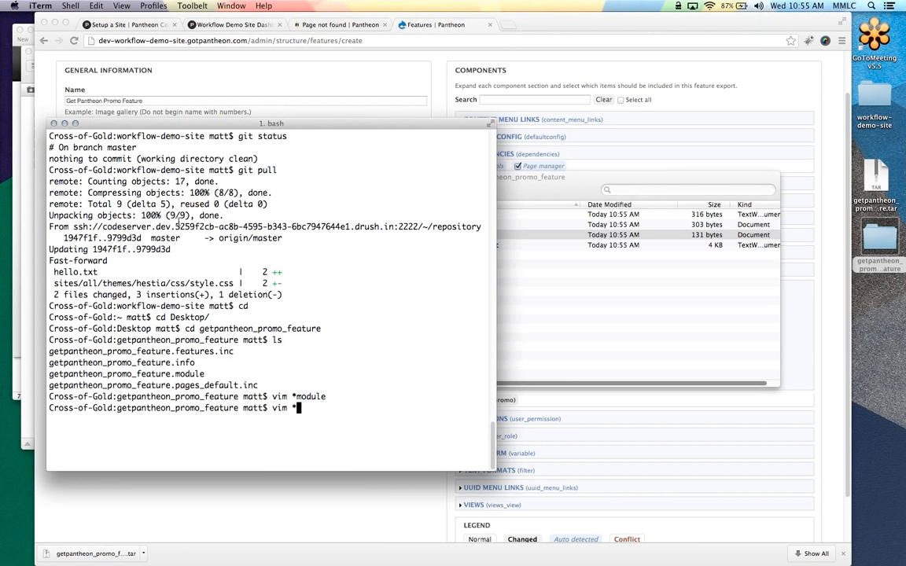
{"action": "key", "text": "Tab"}
{"action": "type", "text": "fe"}
{"action": "key", "text": "Tab"}
{"action": "key", "text": "Return"}
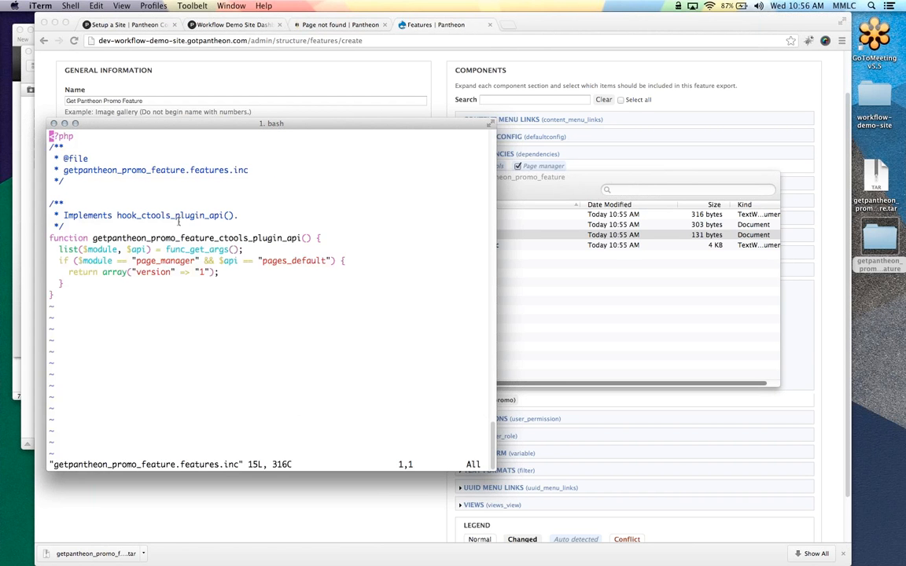
{"action": "key", "text": "j"}
{"action": "key", "text": "j"}
{"action": "key", "text": "j"}
{"action": "key", "text": "j"}
{"action": "key", "text": "j"}
{"action": "key", "text": "j"}
{"action": "key", "text": "j"}
{"action": "key", "text": "j"}
{"action": "key", "text": "j"}
{"action": "key", "text": "j"}
{"action": "key", "text": "j"}
{"action": "type", "text": ":q"}
{"action": "key", "text": "Return"}
Read through getpantheon_promo_feature.pages_default.inc in vim
{"action": "type", "text": "vim "}
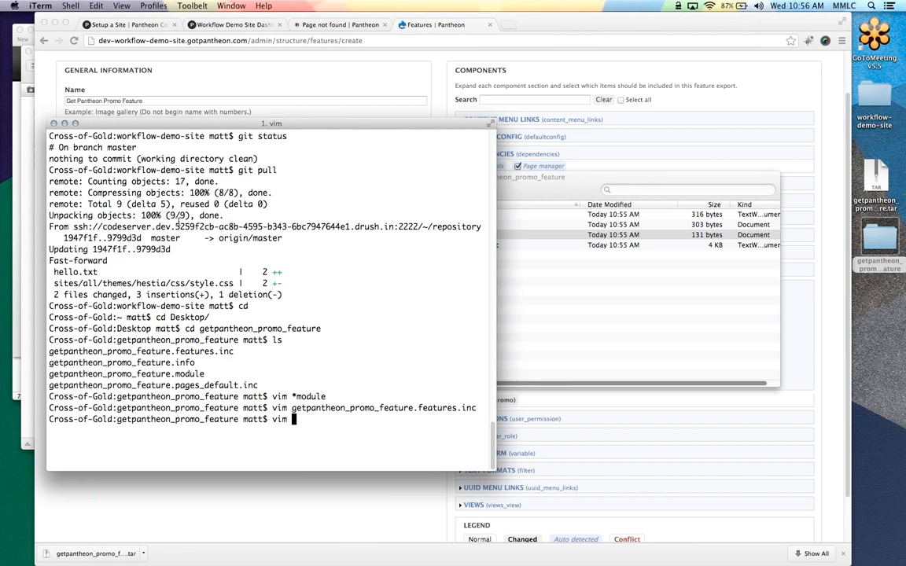
{"action": "type", "text": "g"}
{"action": "key", "text": "Tab"}
{"action": "type", "text": "p"}
{"action": "key", "text": "Tab"}
{"action": "key", "text": "Return"}
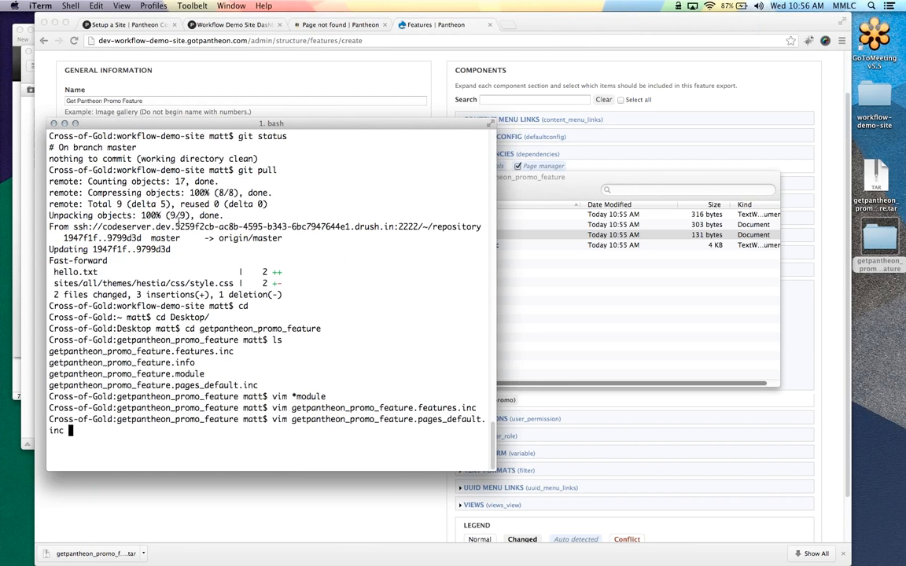
{"action": "key", "text": "j"}
{"action": "key", "text": "j"}
{"action": "key", "text": "j"}
{"action": "key", "text": "j"}
{"action": "key", "text": "j"}
{"action": "key", "text": "j"}
{"action": "key", "text": "j"}
{"action": "key", "text": "j"}
{"action": "key", "text": "j"}
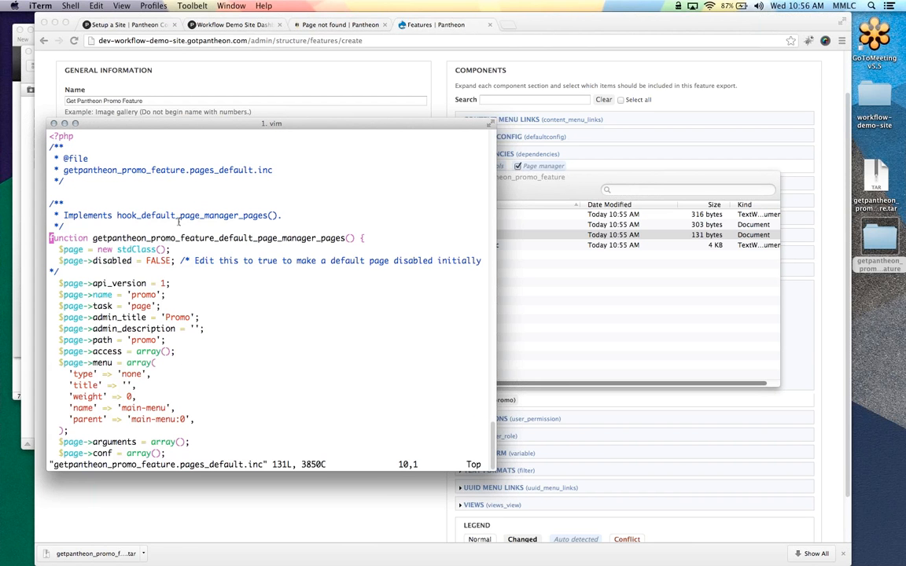
{"action": "key", "text": "j"}
{"action": "key", "text": "j"}
{"action": "key", "text": "j"}
{"action": "key", "text": "j"}
{"action": "key", "text": "j"}
{"action": "key", "text": "j"}
{"action": "key", "text": "j"}
{"action": "key", "text": "j"}
{"action": "key", "text": "j"}
{"action": "key", "text": "j"}
{"action": "key", "text": "j"}
{"action": "key", "text": "j"}
{"action": "key", "text": "j"}
{"action": "key", "text": "j"}
{"action": "key", "text": "j"}
{"action": "key", "text": "j"}
{"action": "key", "text": "j"}
{"action": "key", "text": "j"}
{"action": "key", "text": "j"}
{"action": "key", "text": "j"}
{"action": "key", "text": "j"}
{"action": "key", "text": "j"}
{"action": "key", "text": "j"}
{"action": "key", "text": "j"}
{"action": "key", "text": "j"}
{"action": "key", "text": "j"}
{"action": "key", "text": "j"}
{"action": "key", "text": "j"}
{"action": "key", "text": "j"}
{"action": "key", "text": "j"}
{"action": "key", "text": "j"}
{"action": "key", "text": "j"}
{"action": "key", "text": "j"}
{"action": "key", "text": "j"}
{"action": "key", "text": "j"}
{"action": "key", "text": "j"}
{"action": "key", "text": "j"}
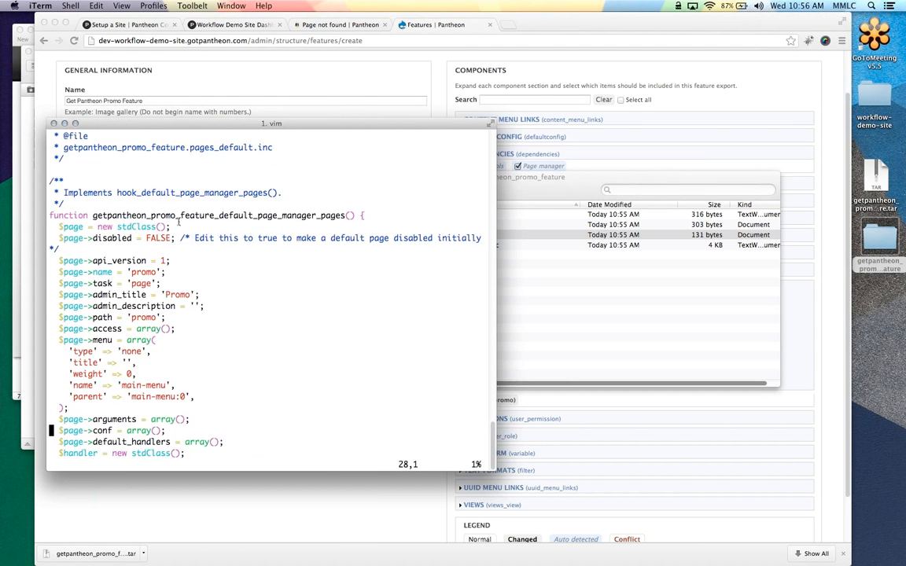
{"action": "key", "text": "j"}
{"action": "key", "text": "j"}
{"action": "key", "text": "j"}
{"action": "key", "text": "j"}
{"action": "key", "text": "j"}
{"action": "key", "text": "j"}
{"action": "key", "text": "j"}
{"action": "key", "text": "j"}
{"action": "key", "text": "j"}
{"action": "key", "text": "j"}
{"action": "key", "text": "j"}
{"action": "key", "text": "j"}
{"action": "key", "text": "j"}
{"action": "key", "text": "j"}
{"action": "key", "text": "j"}
{"action": "key", "text": "j"}
{"action": "key", "text": "j"}
{"action": "key", "text": "j"}
{"action": "key", "text": "j"}
{"action": "key", "text": "j"}
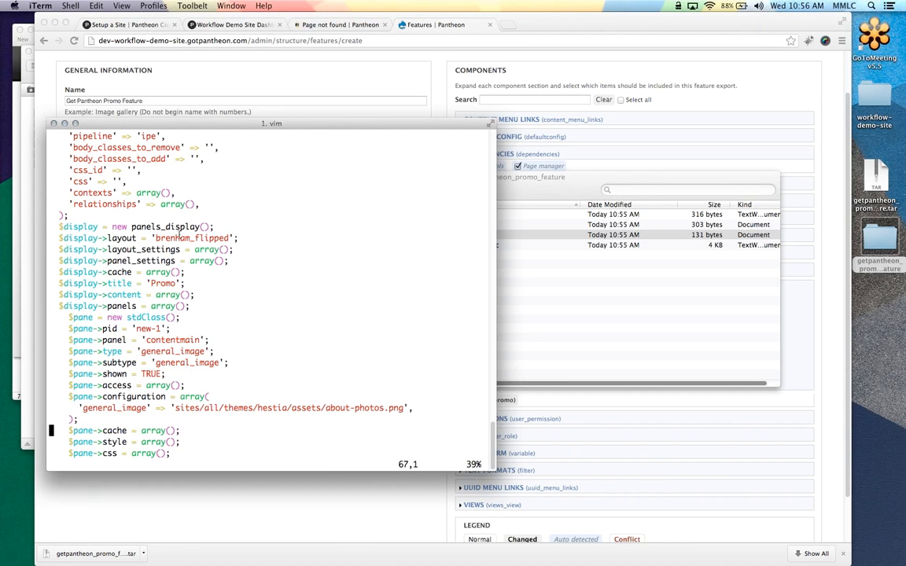
{"action": "key", "text": "colon"}
{"action": "type", "text": "q"}
{"action": "key", "text": "Return"}
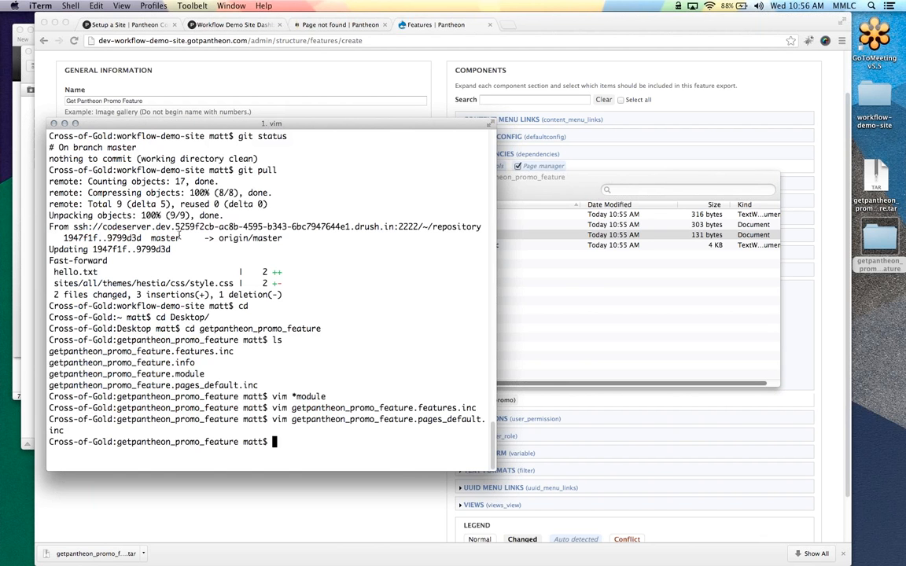
Reopen pages_default.inc and select the hook_default_page_manager_pages() name before quitting
{"action": "key", "text": "Up"}
{"action": "key", "text": "Return"}
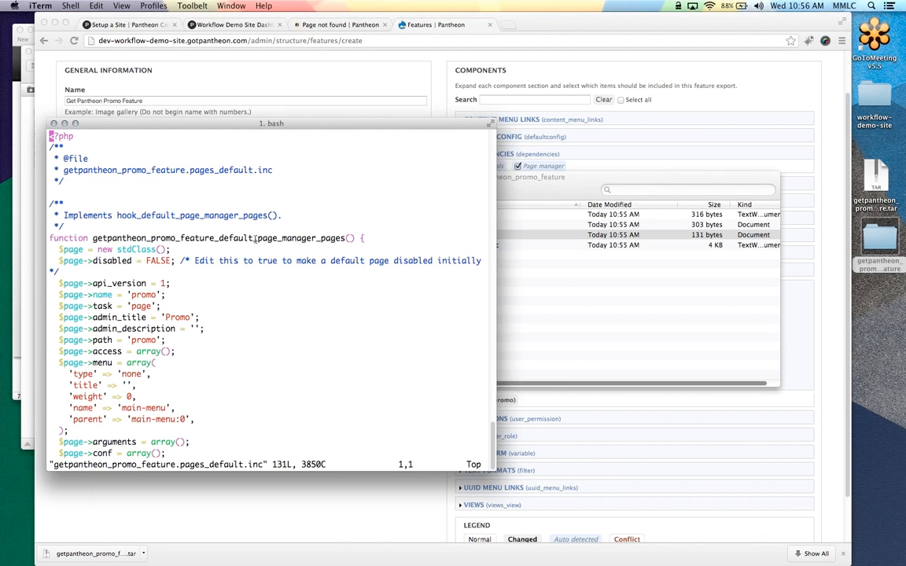
{"action": "left_click_drag", "start_coordinate": [117, 214], "coordinate": [260, 215]}
{"action": "right_click", "coordinate": [259, 215]}
{"action": "left_click", "coordinate": [245, 224]}
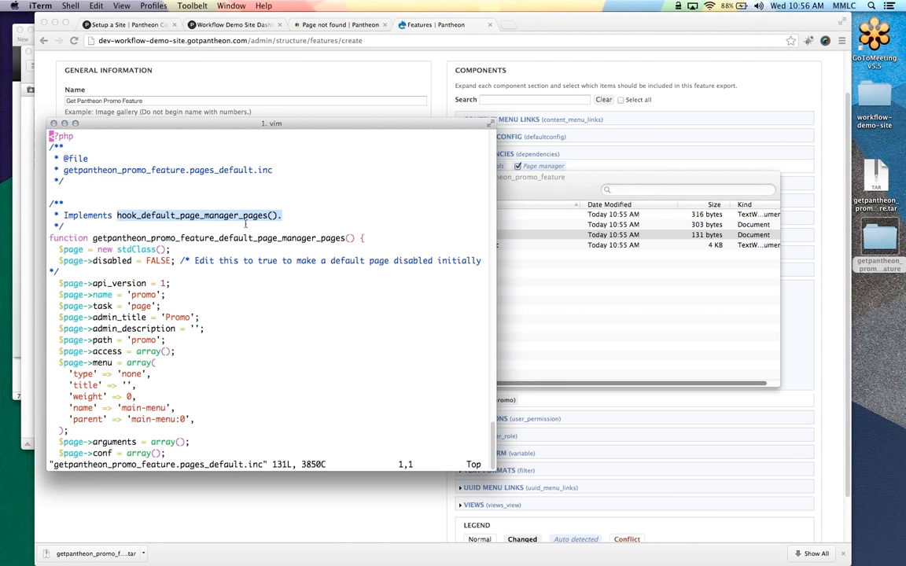
{"action": "type", "text": ":q"}
{"action": "key", "text": "Return"}
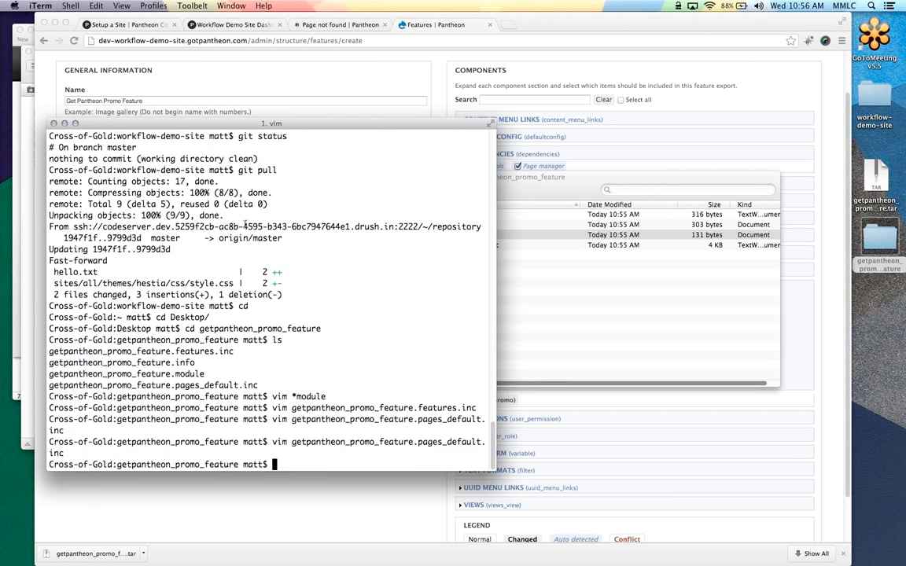
Close iTerm and return to the Pantheon dashboard's Test commit log
{"action": "left_click", "coordinate": [53, 123]}
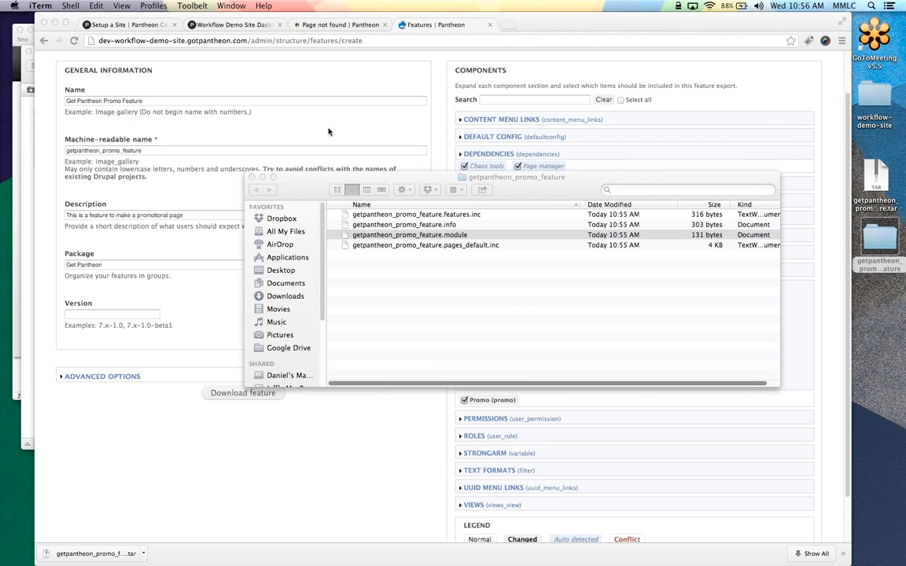
{"action": "left_click", "coordinate": [229, 162]}
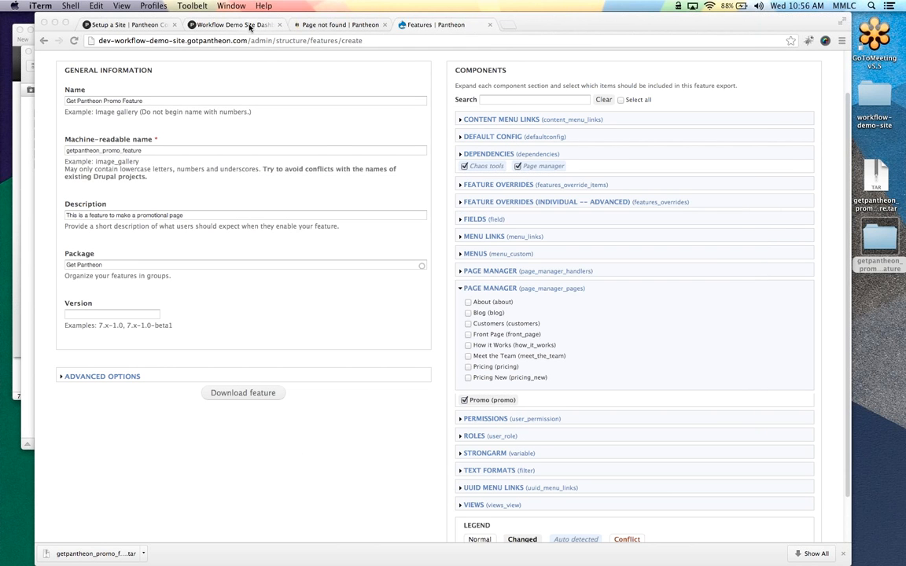
{"action": "left_click", "coordinate": [250, 28]}
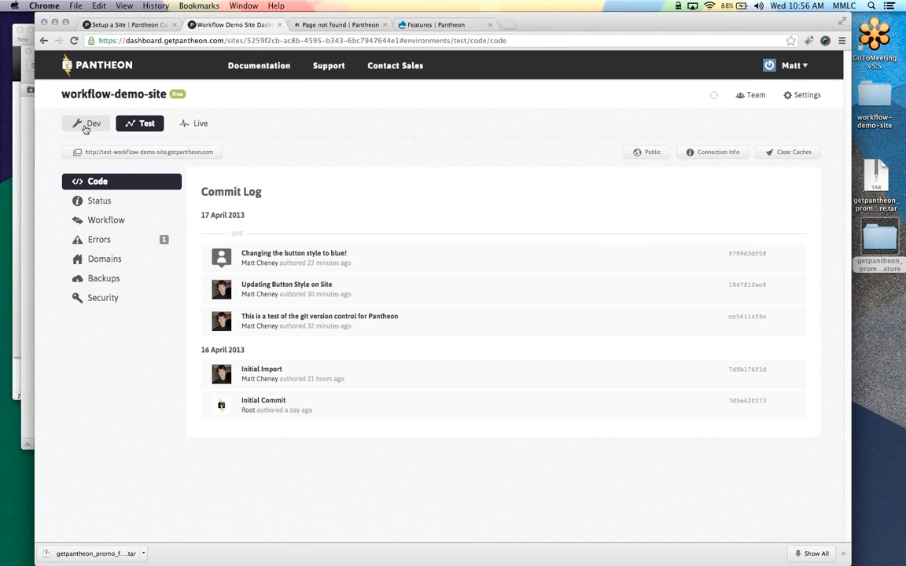
On the Dev environment, change Connection Mode from Git to SFTP
{"action": "left_click", "coordinate": [86, 126]}
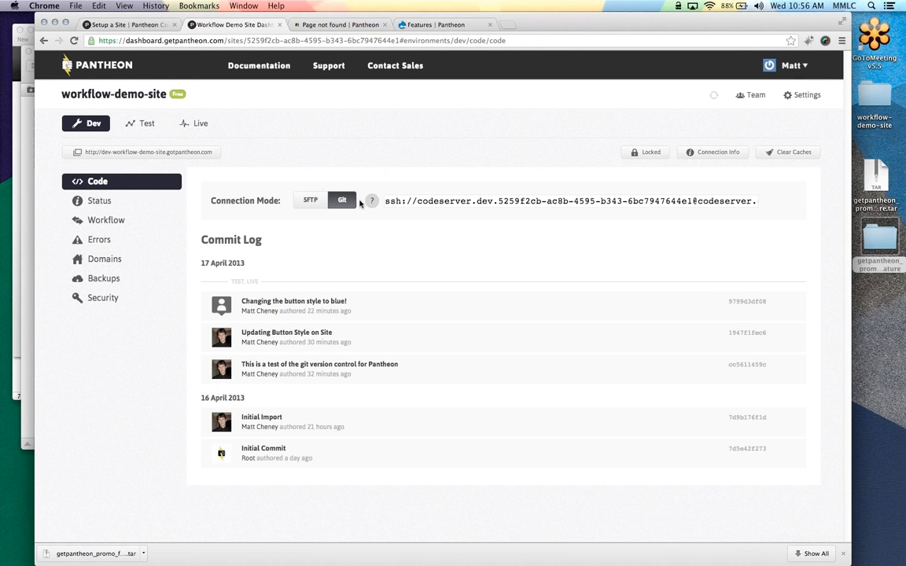
{"action": "left_click", "coordinate": [310, 200]}
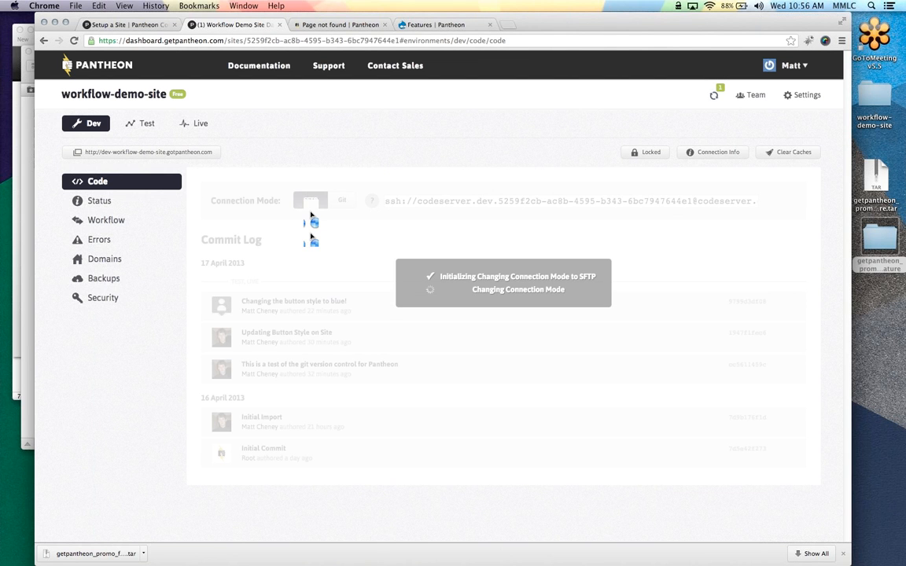
Upload the desktop getpantheon_promo_feature folder into Dev's sites/all/modules using Transmit
{"action": "mouse_move", "coordinate": [10, 244]}
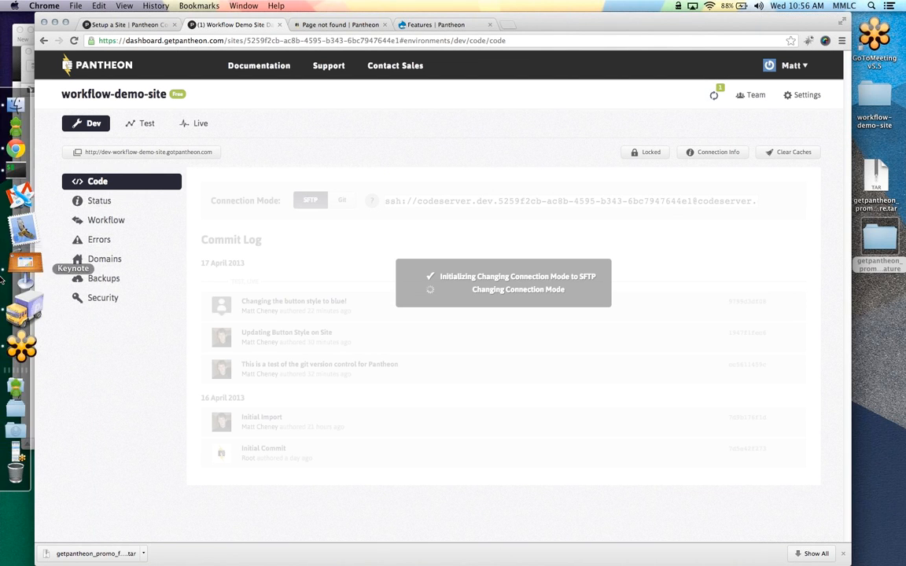
{"action": "left_click", "coordinate": [13, 297]}
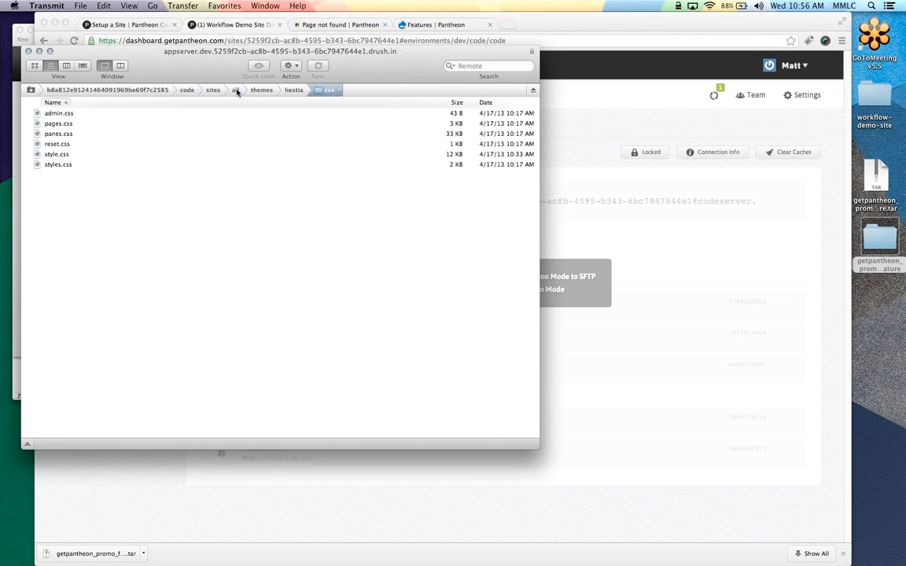
{"action": "left_click", "coordinate": [245, 90]}
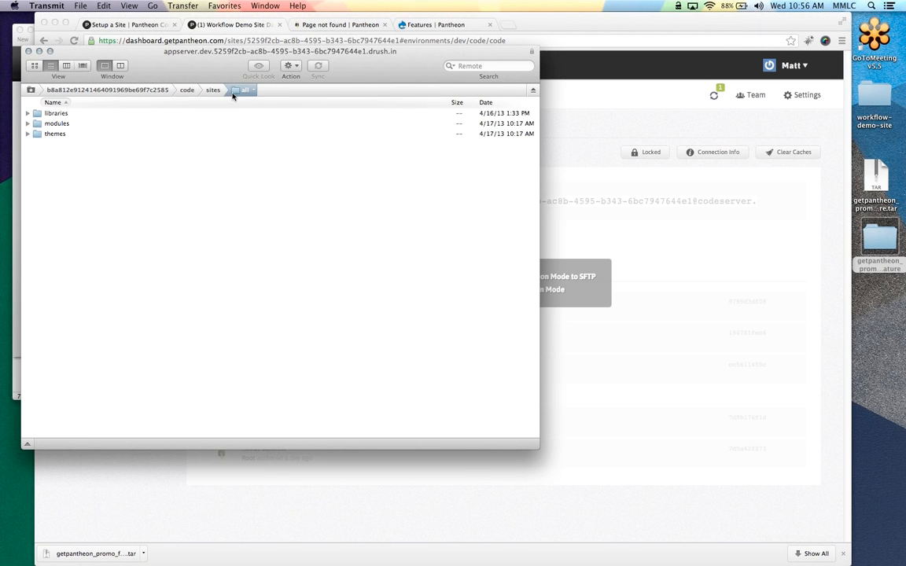
{"action": "double_click", "coordinate": [55, 124]}
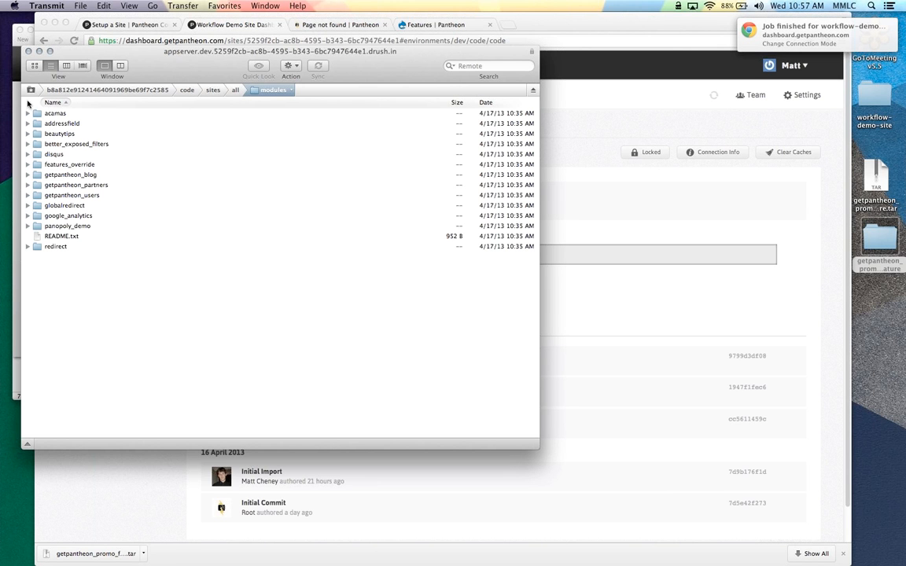
{"action": "left_click_drag", "start_coordinate": [879, 240], "coordinate": [196, 295]}
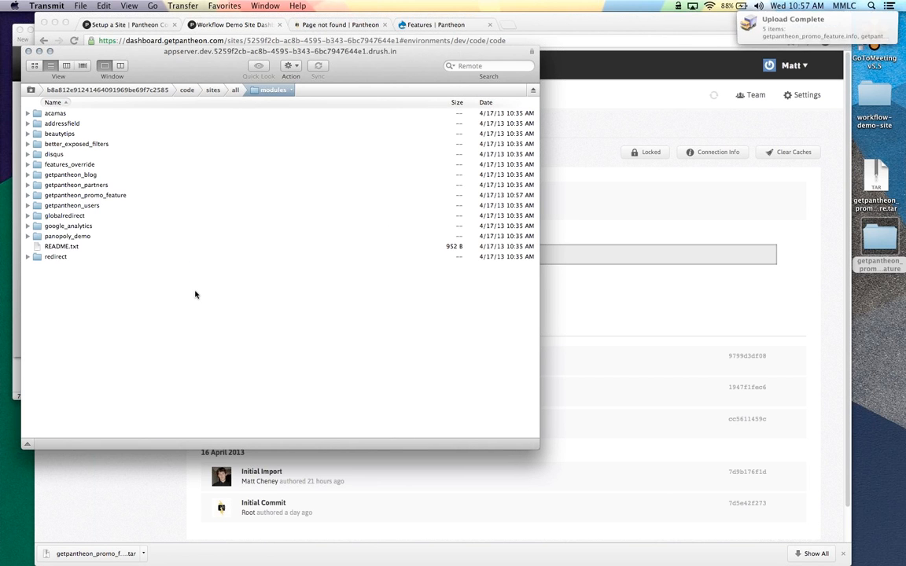
{"action": "left_click", "coordinate": [576, 113]}
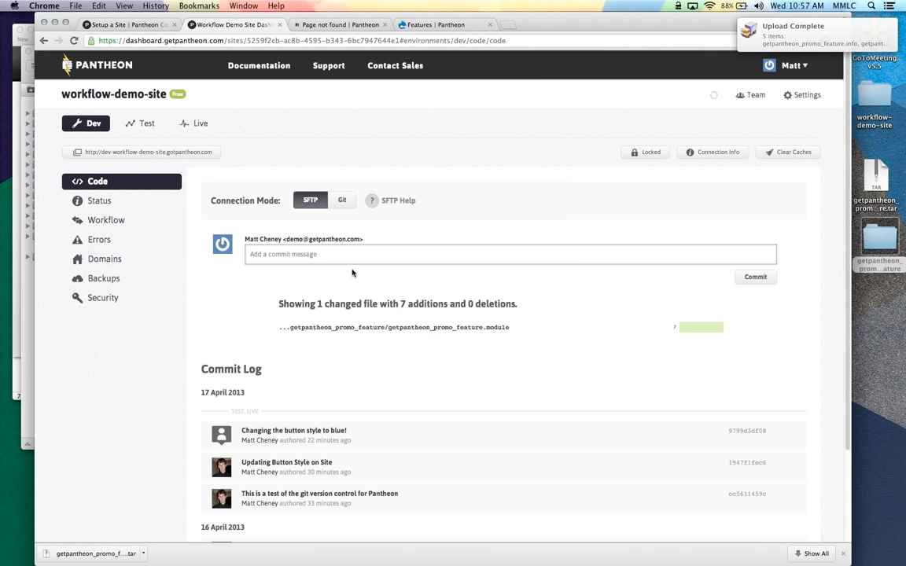
Commit the uploaded feature on Dev with message 'Adding the Get Pantheon Promo Feature'
{"action": "left_click", "coordinate": [30, 297]}
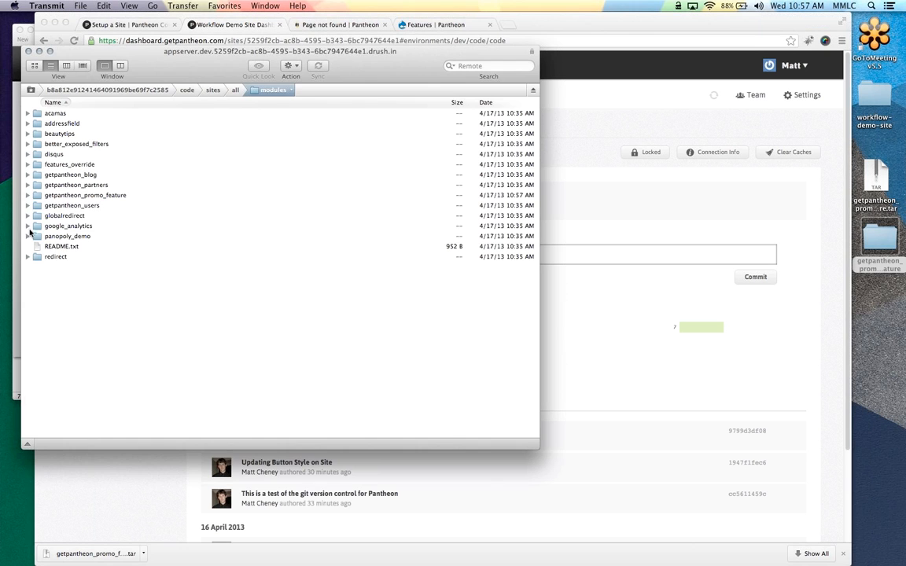
{"action": "left_click", "coordinate": [27, 195]}
{"action": "left_click", "coordinate": [693, 199]}
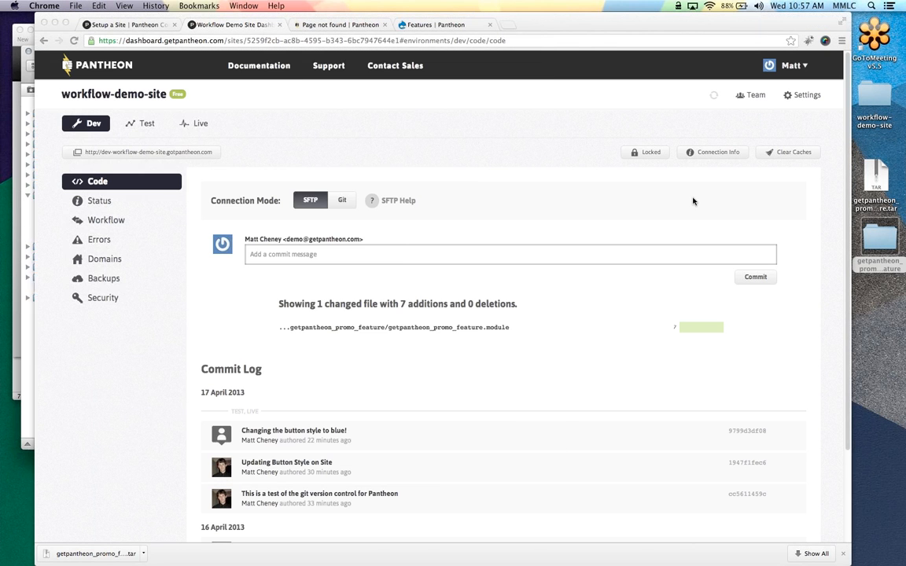
{"action": "left_click", "coordinate": [149, 125]}
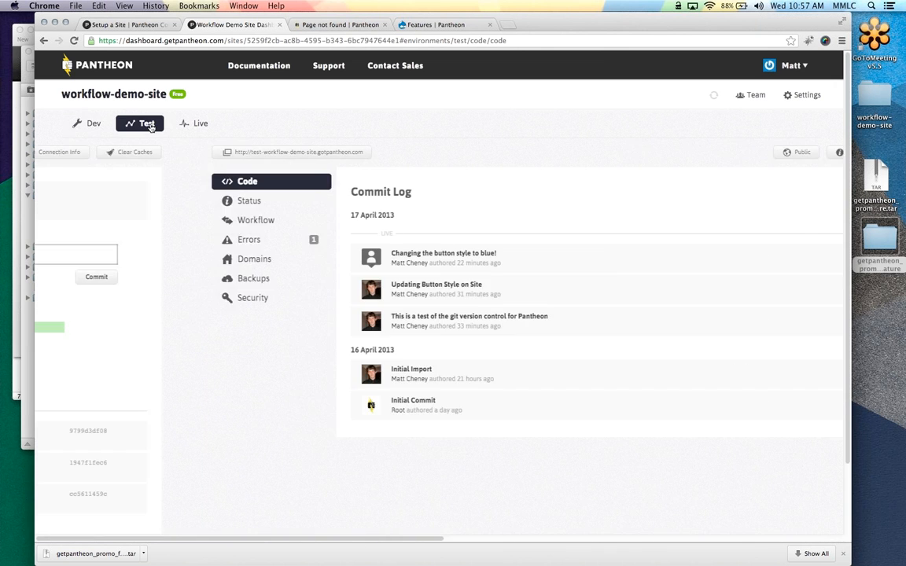
{"action": "left_click", "coordinate": [316, 258]}
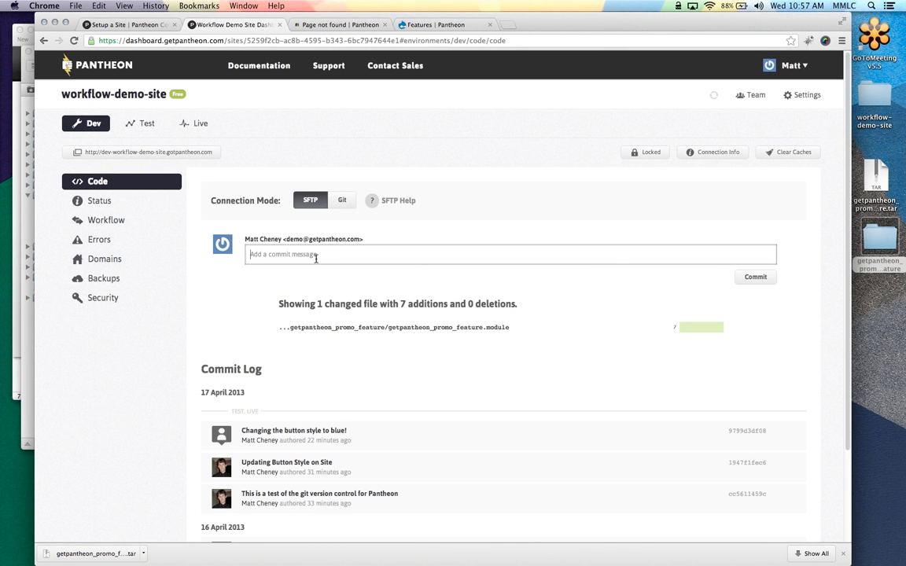
{"action": "type", "text": "Adding"}
{"action": "type", "text": "Get Pantheon Promo Feature"}
{"action": "left_click", "coordinate": [772, 280]}
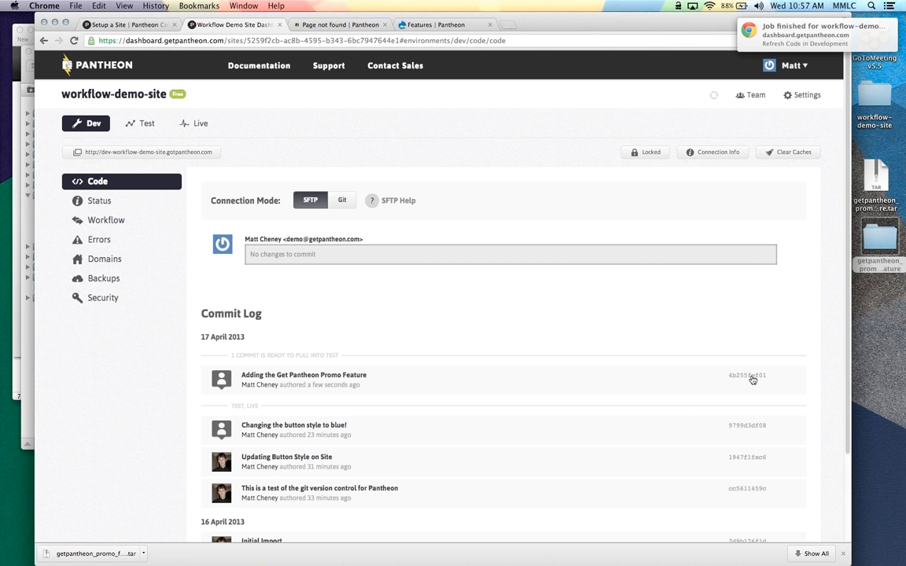
Review the new commit's code diff and close it
{"action": "left_click", "coordinate": [752, 380]}
{"action": "scroll", "coordinate": [422, 252], "scroll_direction": "down", "scroll_amount": 10}
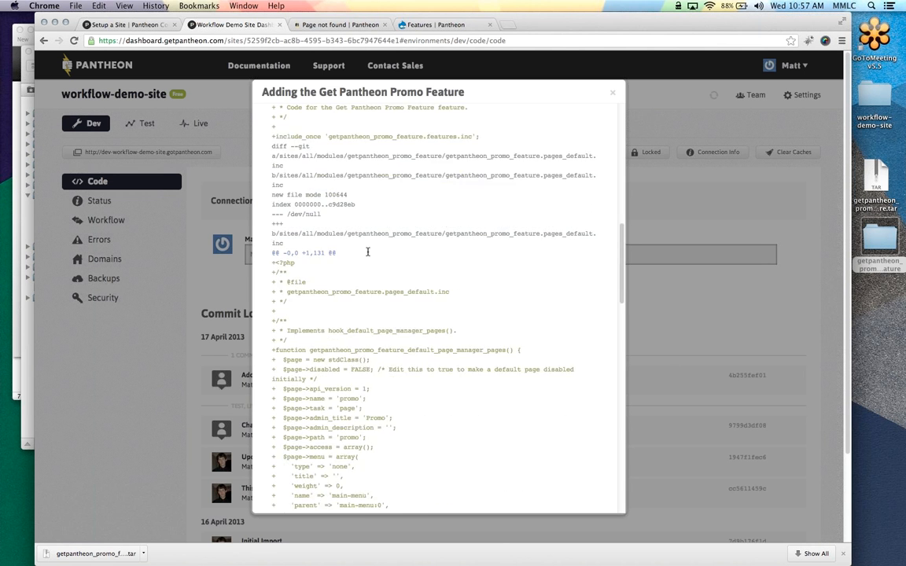
{"action": "triple_click", "coordinate": [614, 94]}
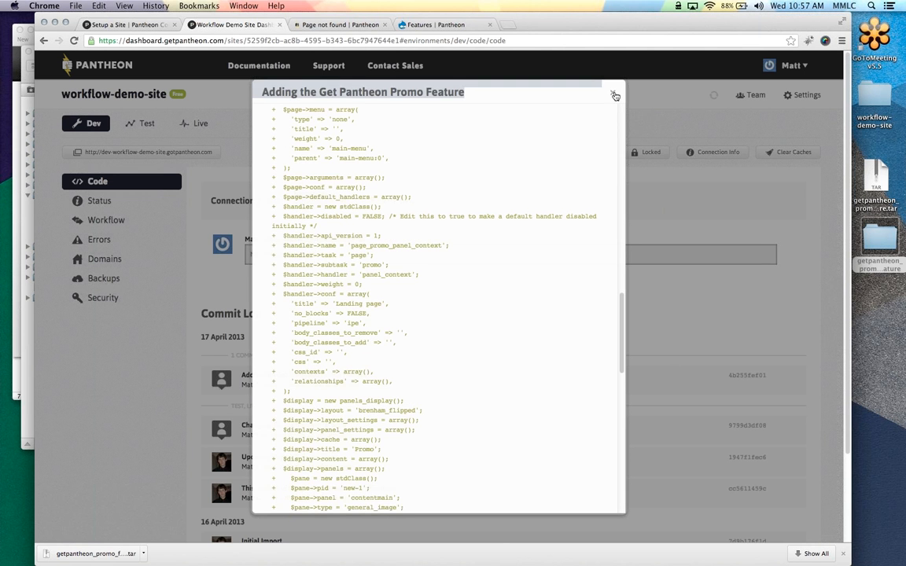
{"action": "left_click", "coordinate": [615, 95]}
{"action": "left_click", "coordinate": [18, 207]}
Run git pull in Desktop/workflow-demo-site to fetch Dev's new commits
{"action": "type", "text": "cd"}
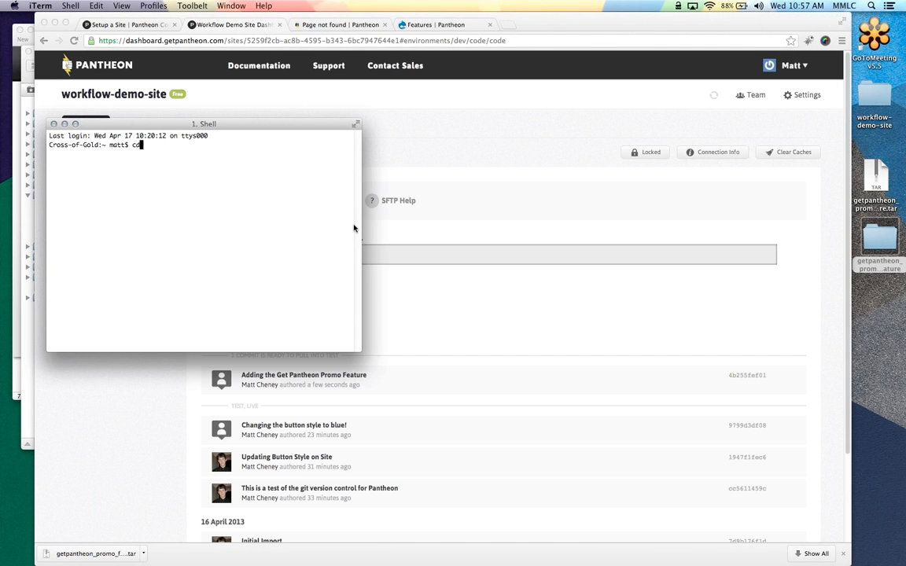
{"action": "type", "text": " Des"}
{"action": "type", "text": "ktop/workflow-demo-site/"}
{"action": "key", "text": "Return"}
{"action": "type", "text": "git pul"}
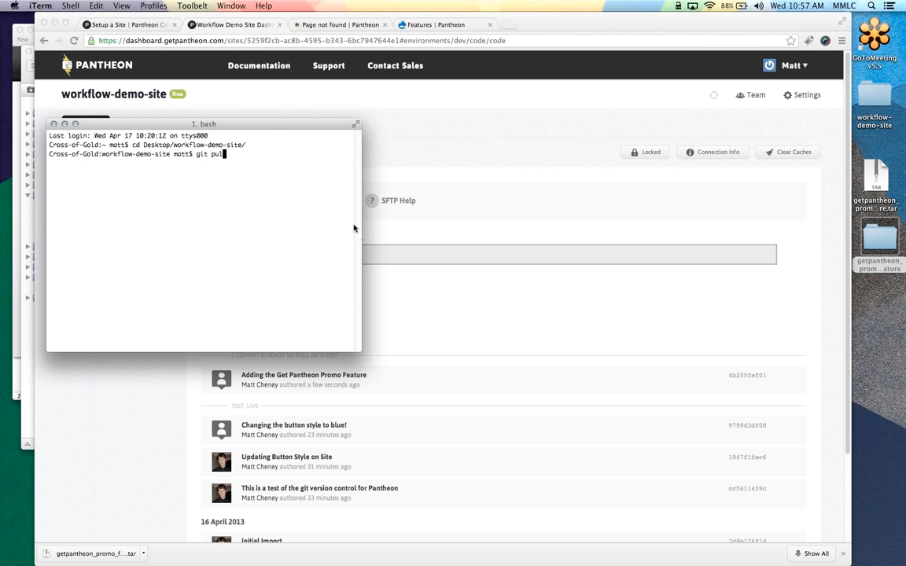
{"action": "type", "text": "l"}
{"action": "key", "text": "Return"}
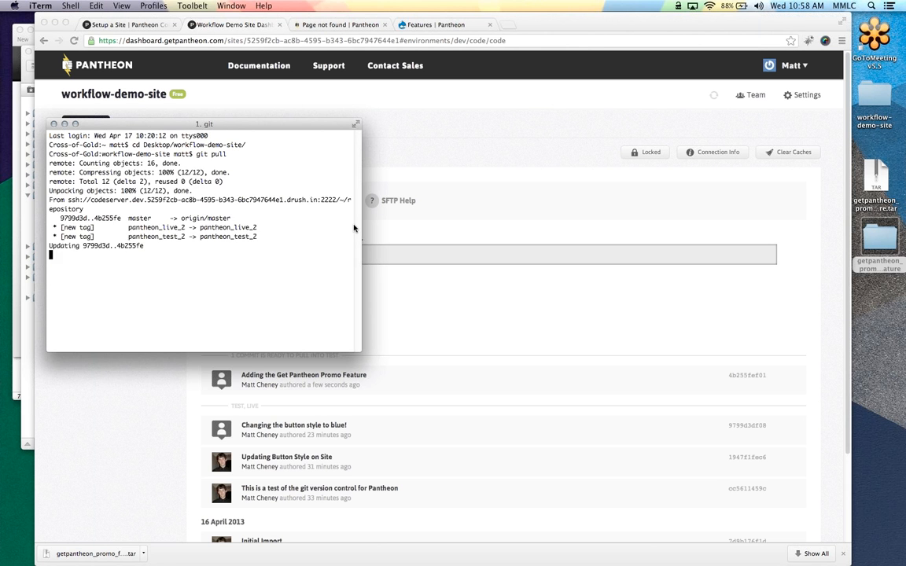
Pull code from Development into Test with 'Run update.php after pulling code?' unticked
{"action": "left_click", "coordinate": [425, 136]}
{"action": "left_click", "coordinate": [144, 125]}
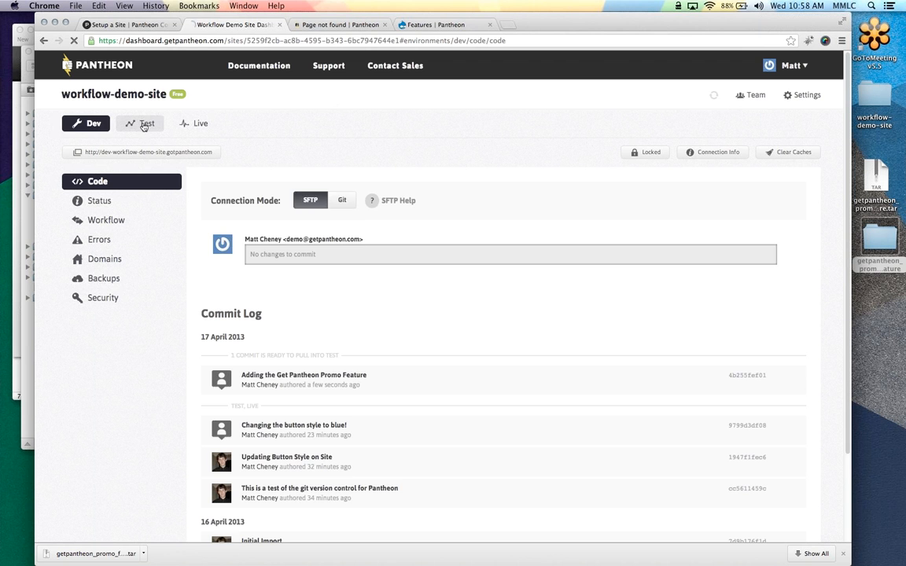
{"action": "left_click", "coordinate": [214, 264]}
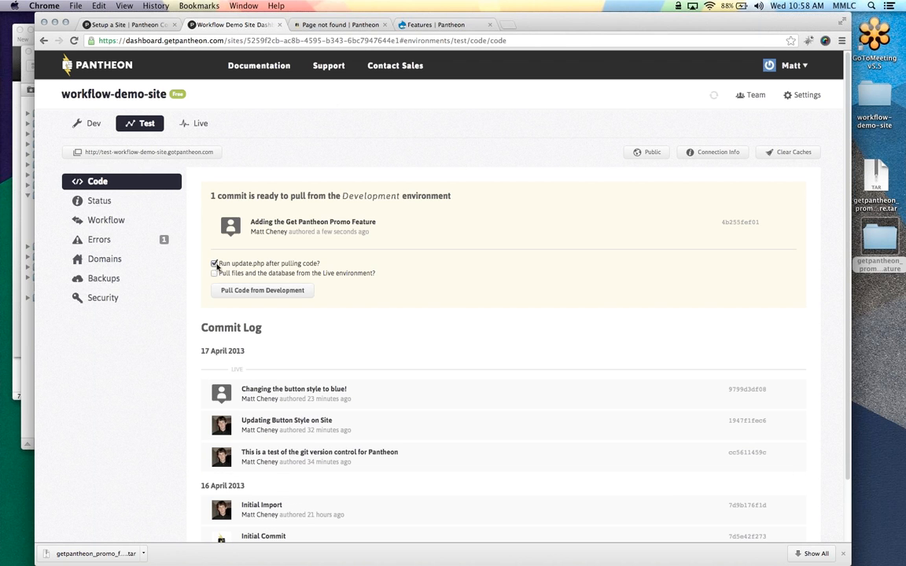
{"action": "left_click", "coordinate": [215, 264]}
{"action": "left_click", "coordinate": [266, 291]}
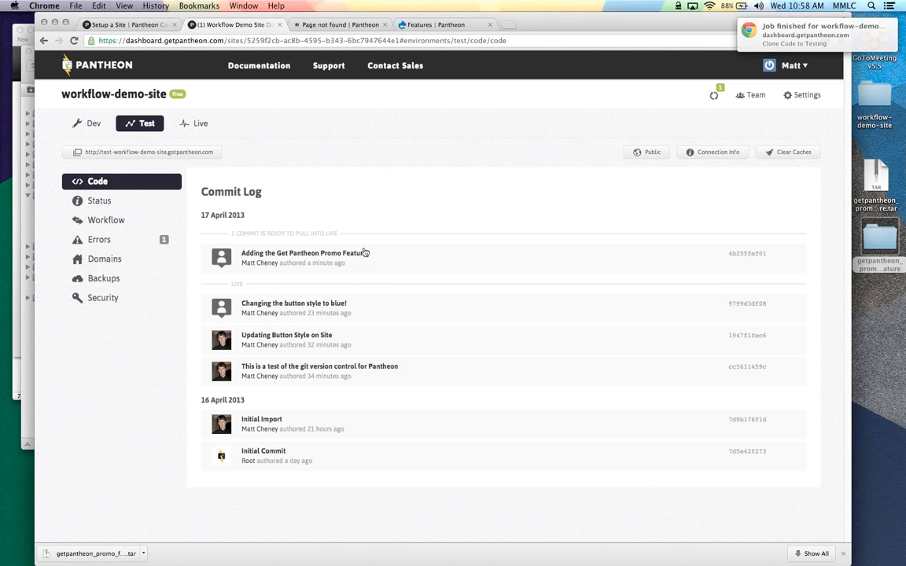
{"action": "left_click", "coordinate": [311, 25]}
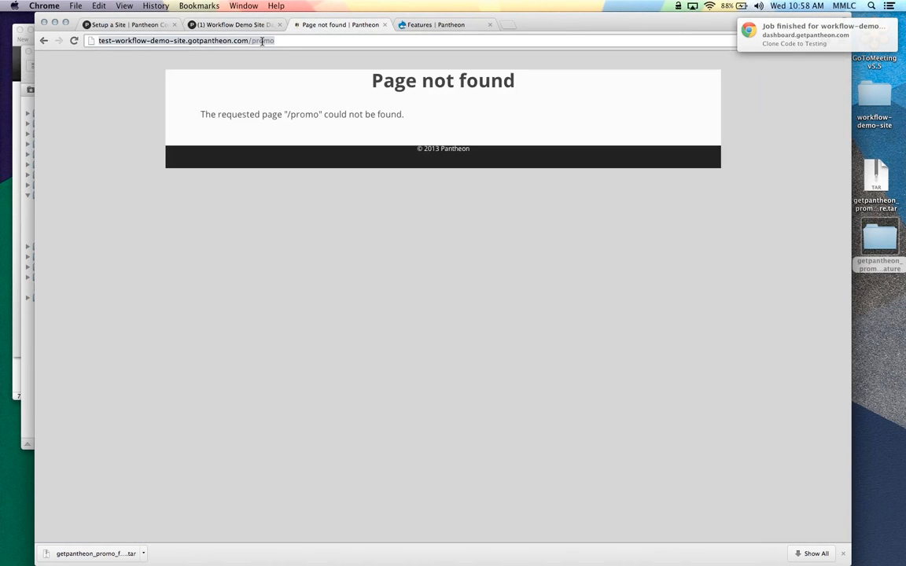
Log in to the Test site at /user with the admin account and password
{"action": "type", "text": "user"}
{"action": "key", "text": "Return"}
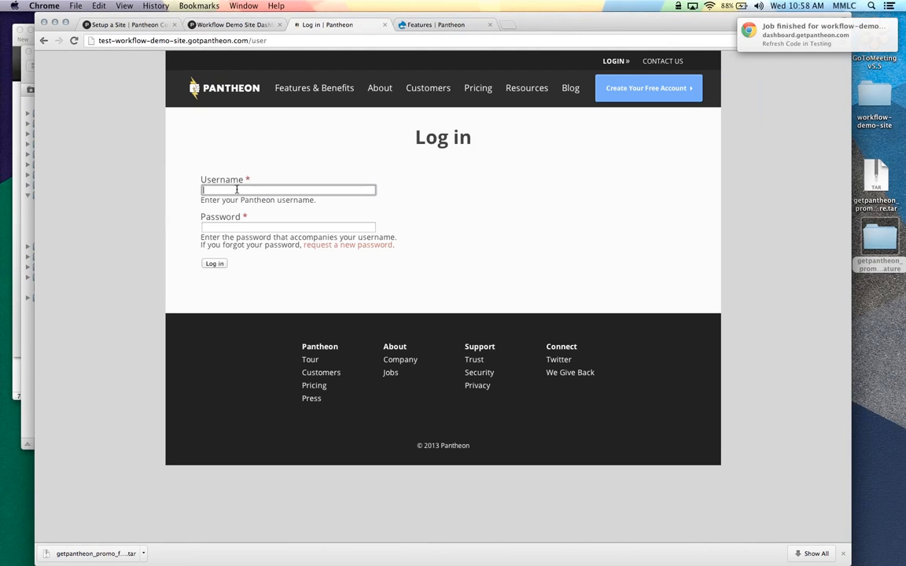
{"action": "left_click", "coordinate": [236, 189]}
{"action": "type", "text": "ad"}
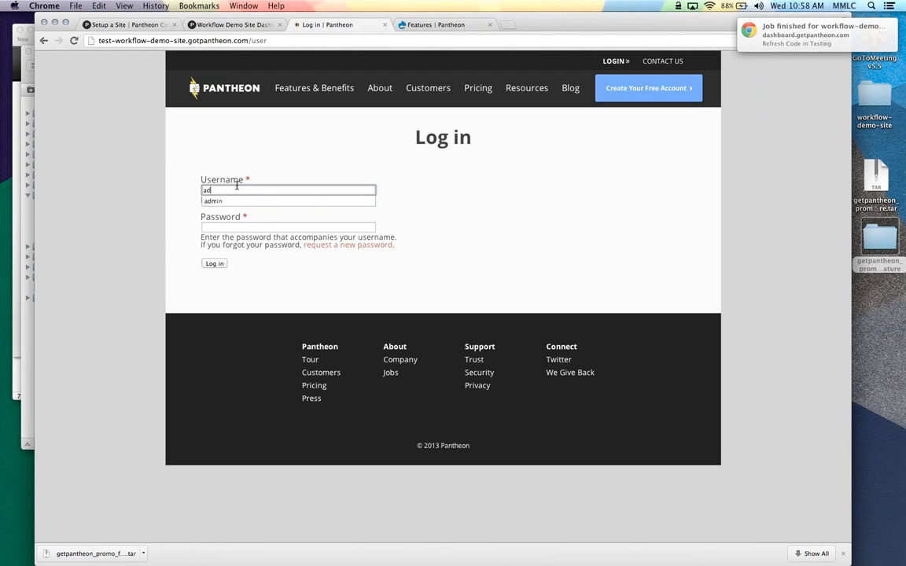
{"action": "type", "text": "min"}
{"action": "key", "text": "Tab"}
{"action": "type", "text": "•••••••••"}
{"action": "key", "text": "Return"}
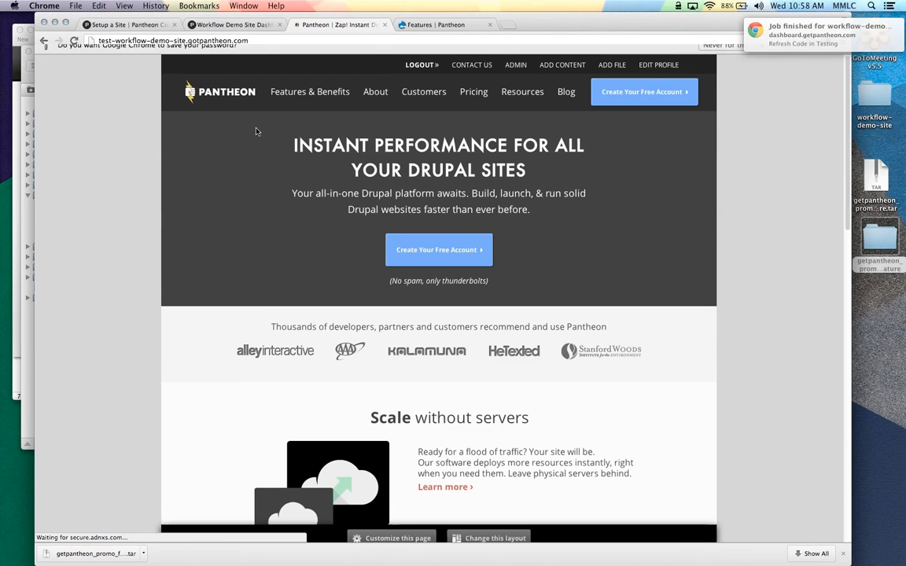
Check that /promo is still not found, then load the /admin page
{"action": "left_click", "coordinate": [264, 43]}
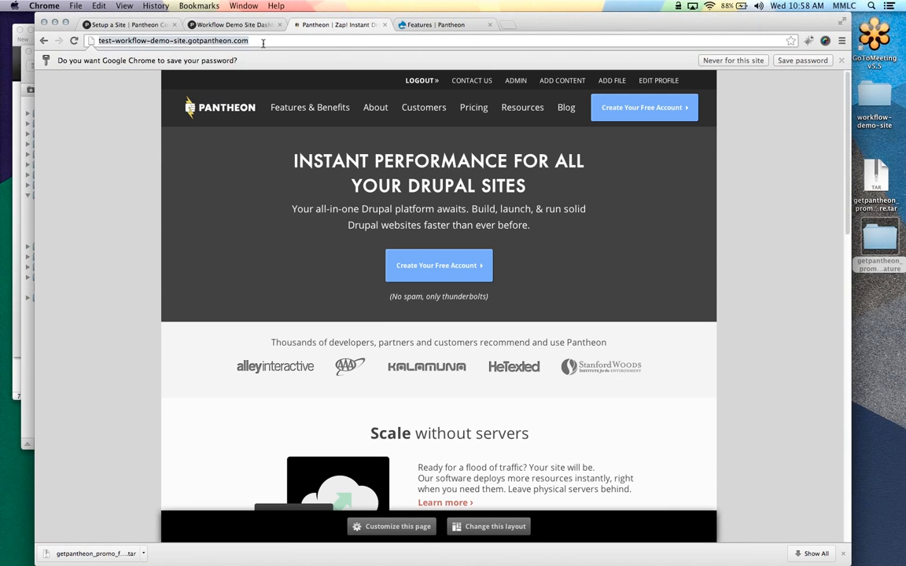
{"action": "left_click", "coordinate": [264, 43]}
{"action": "type", "text": "/promo"}
{"action": "key", "text": "Return"}
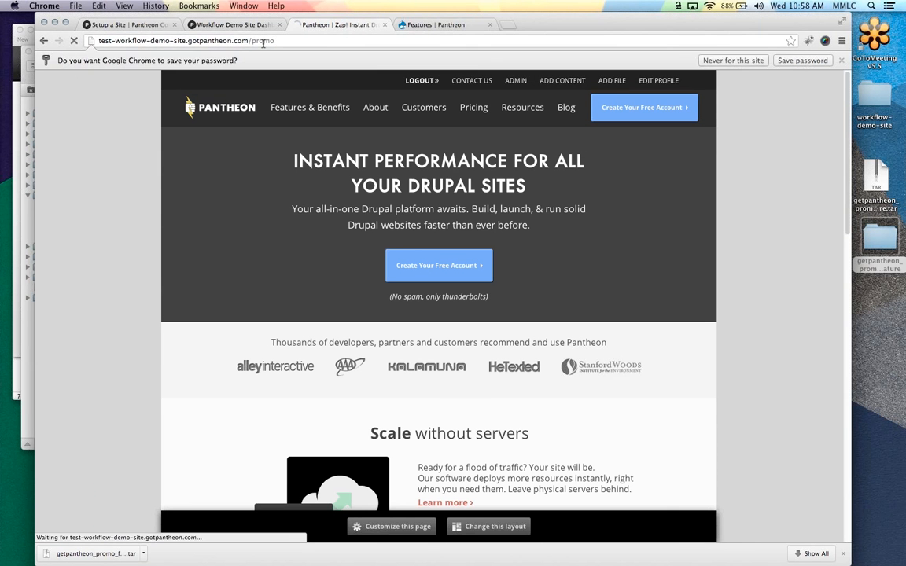
{"action": "left_click_drag", "start_coordinate": [253, 41], "coordinate": [297, 41]}
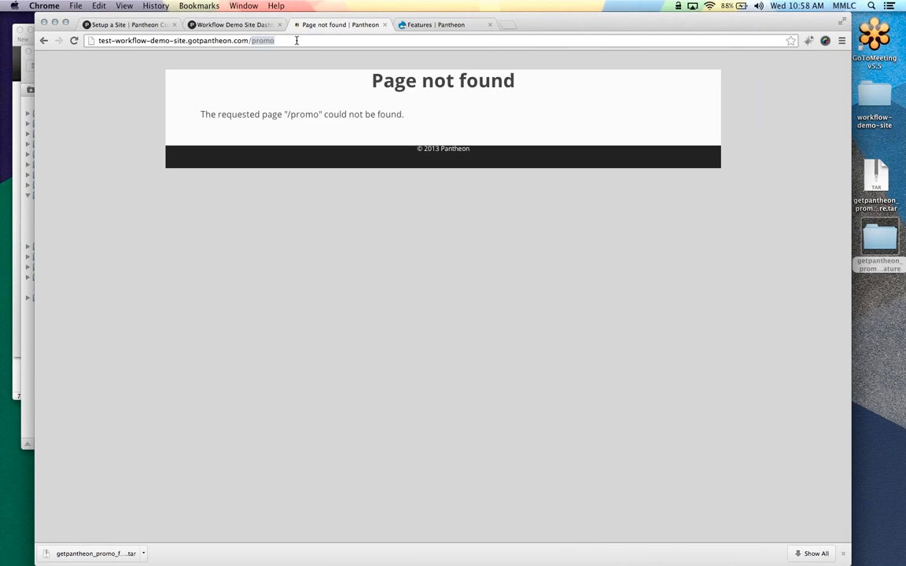
{"action": "type", "text": "admin/modul"}
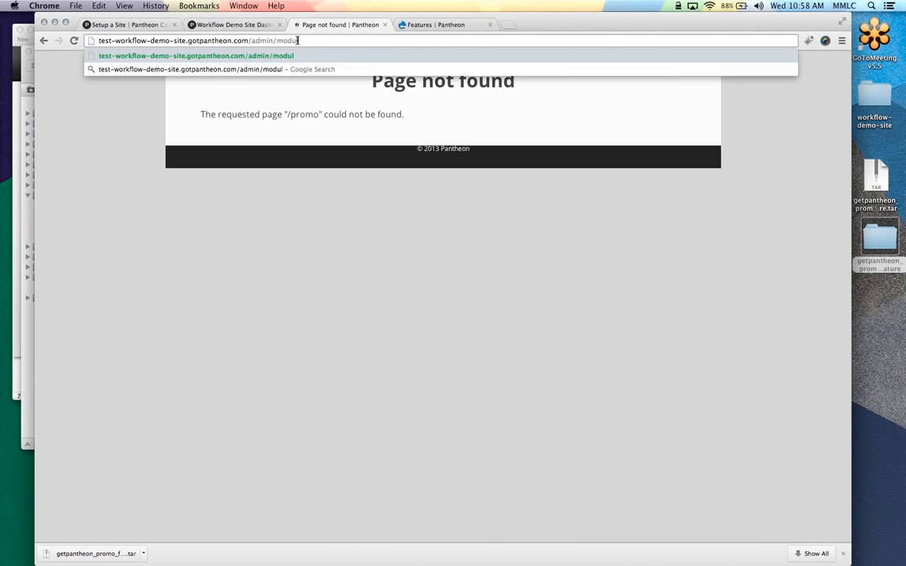
{"action": "key", "text": "BackSpace"}
{"action": "key", "text": "BackSpace"}
{"action": "key", "text": "BackSpace"}
{"action": "key", "text": "BackSpace"}
{"action": "key", "text": "BackSpace"}
{"action": "key", "text": "BackSpace"}
{"action": "key", "text": "Return"}
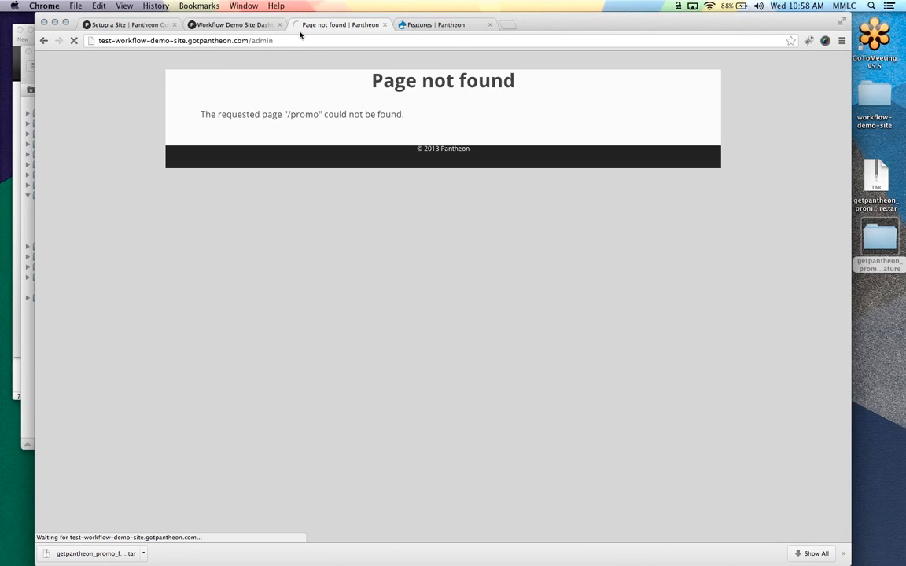
{"action": "left_click", "coordinate": [844, 555]}
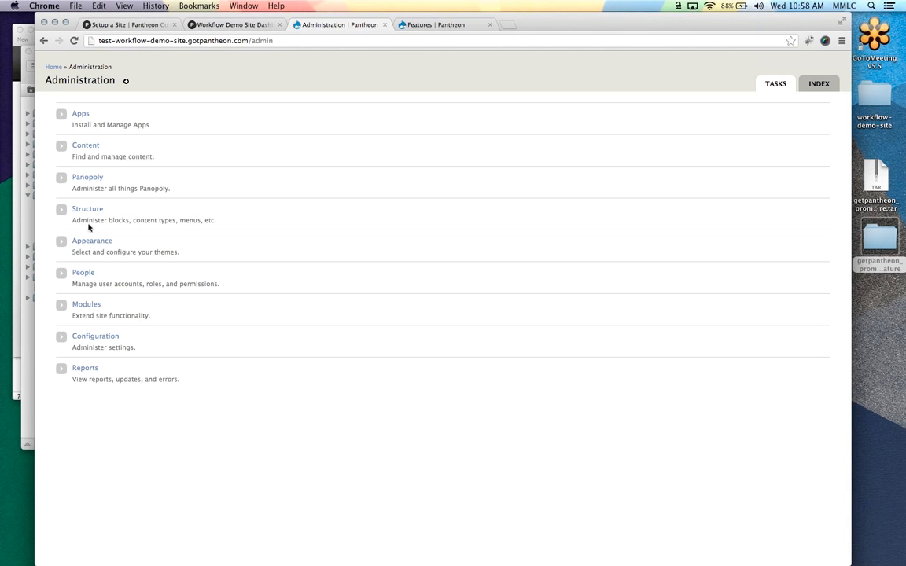
Enable the Get Pantheon Promo Feature module on the Test site's Modules page and save the configuration
{"action": "left_click", "coordinate": [88, 301]}
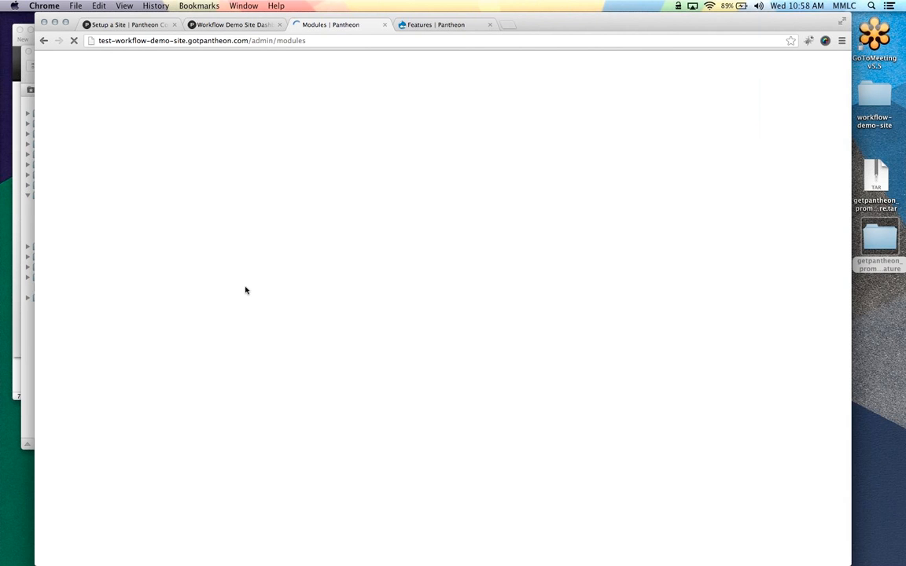
{"action": "scroll", "coordinate": [251, 283], "scroll_direction": "down", "scroll_amount": 2}
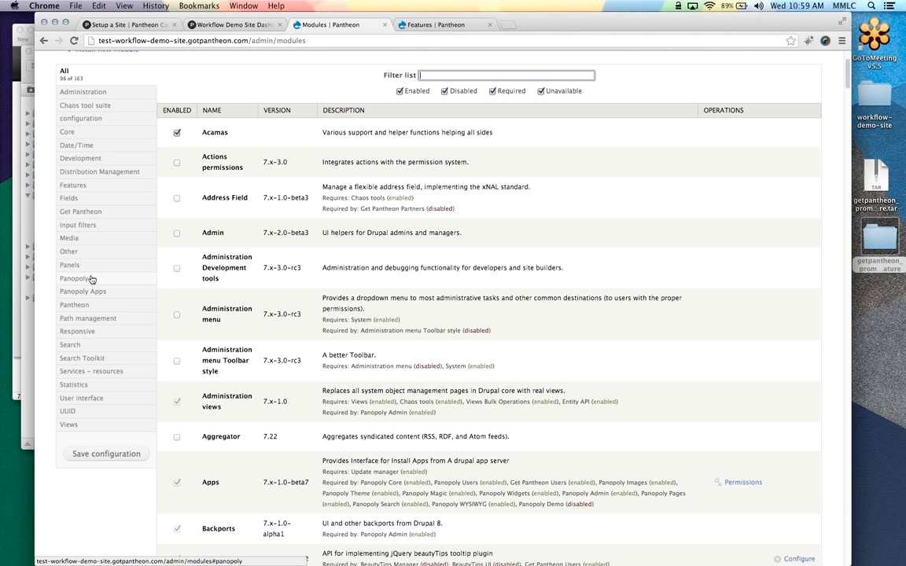
{"action": "left_click", "coordinate": [81, 212]}
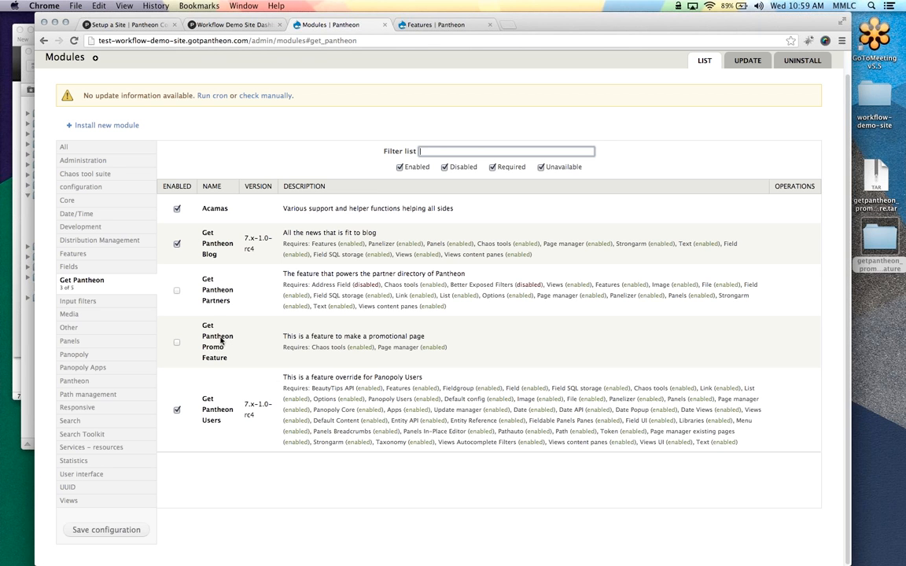
{"action": "left_click", "coordinate": [177, 342]}
{"action": "left_click", "coordinate": [118, 532]}
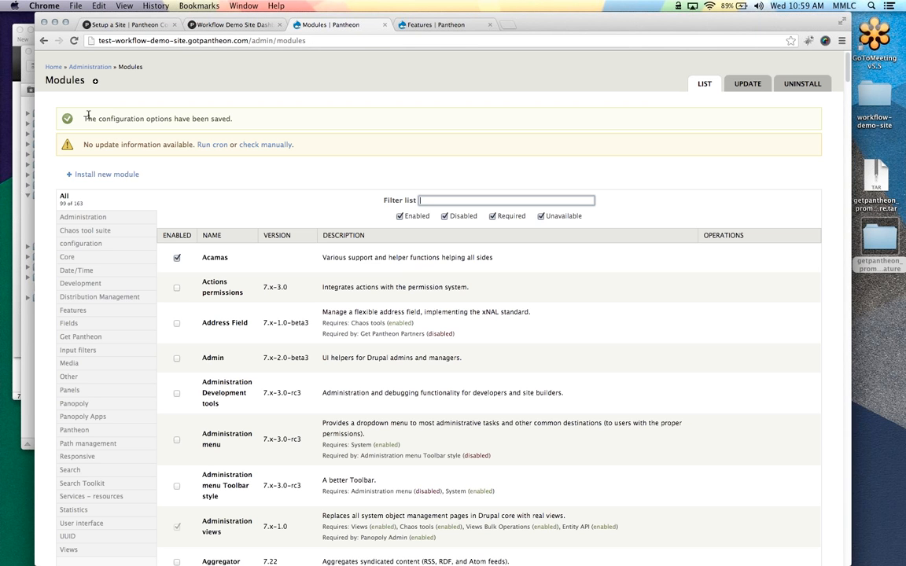
Load the /promo page on the Test site to check the feature
{"action": "left_click_drag", "start_coordinate": [306, 40], "coordinate": [250, 54]}
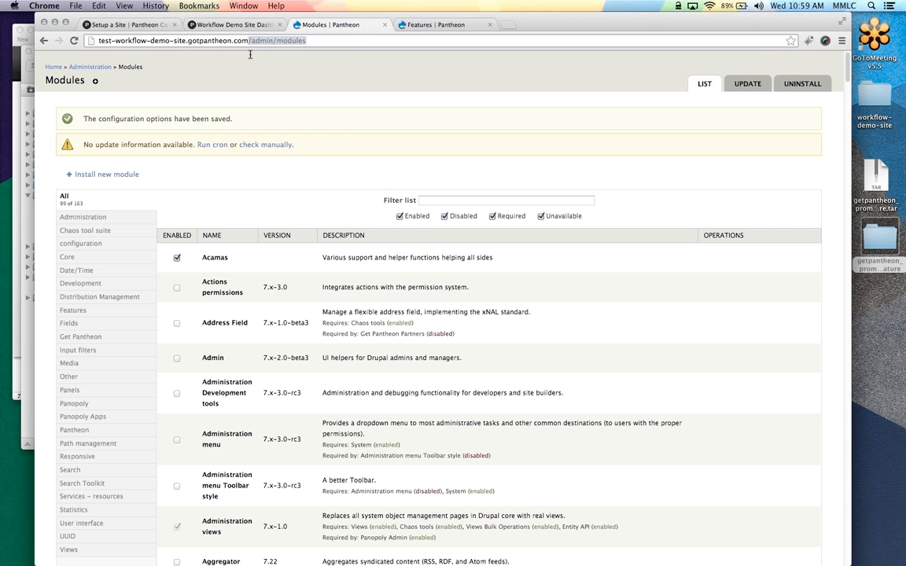
{"action": "type", "text": "promo"}
{"action": "key", "text": "Return"}
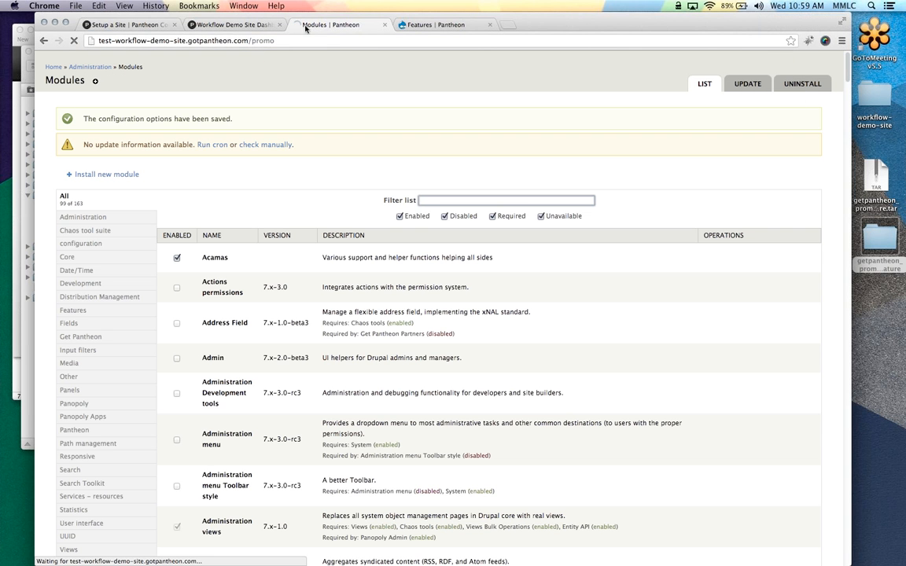
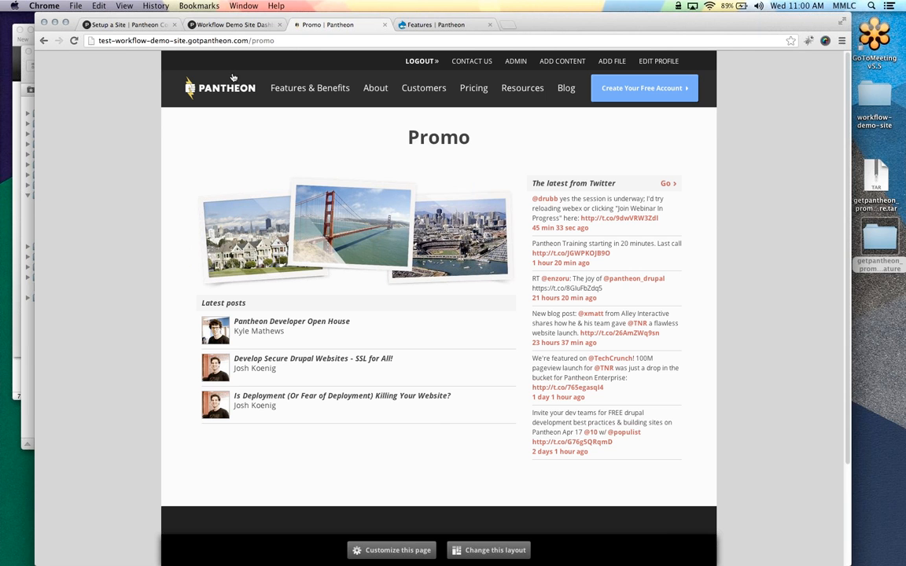
Deploy the pending Get Pantheon Promo Feature commit from Testing to Live, then view Dev's code page
{"action": "left_click", "coordinate": [222, 29]}
{"action": "left_click", "coordinate": [126, 182]}
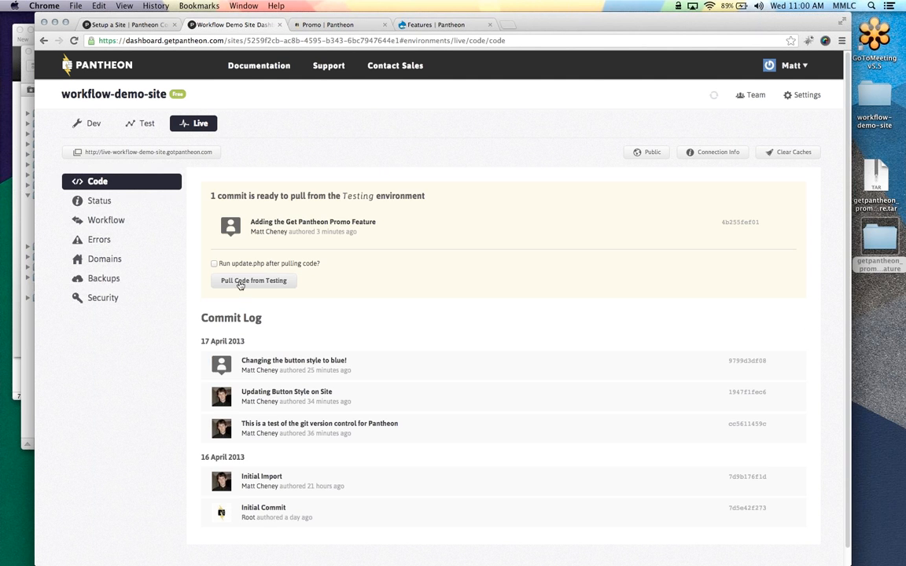
{"action": "left_click", "coordinate": [240, 282]}
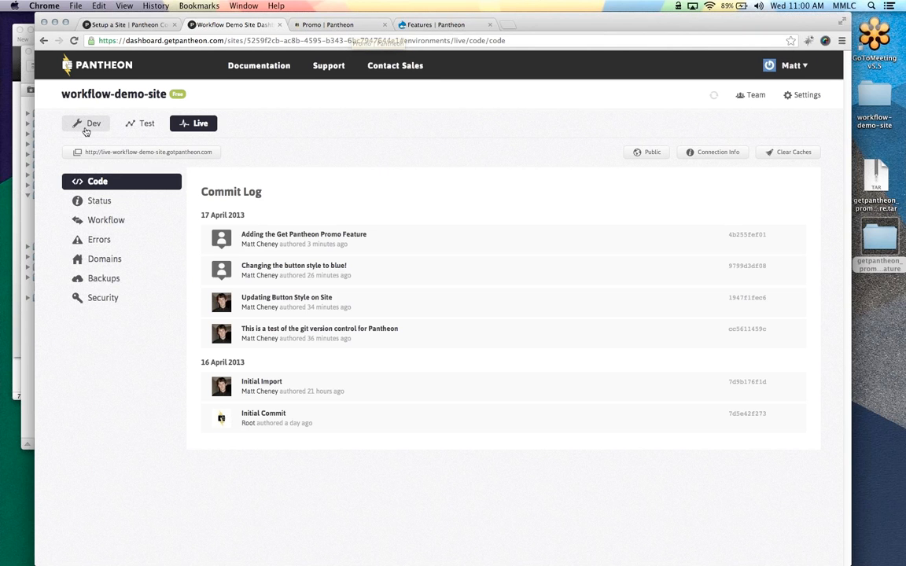
{"action": "left_click", "coordinate": [87, 128]}
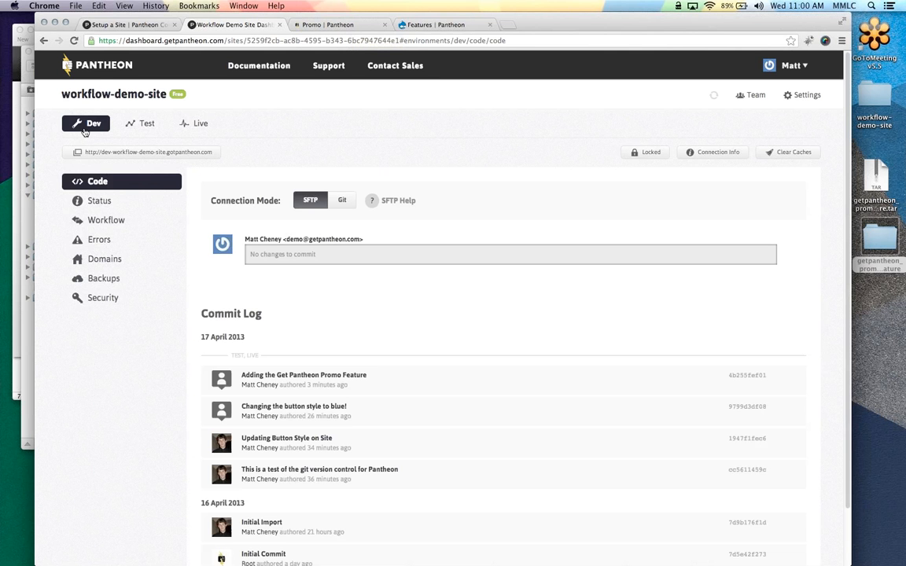
Download pantheon.aliases.drushrc.php, the all-sites Drush aliases file, from Your Sites & Account
{"action": "left_click", "coordinate": [93, 68]}
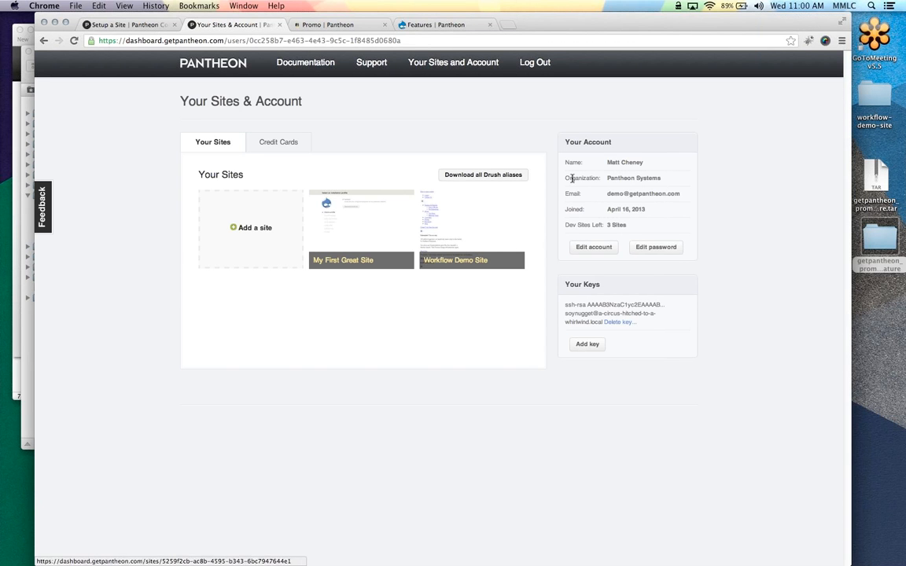
{"action": "left_click", "coordinate": [491, 178]}
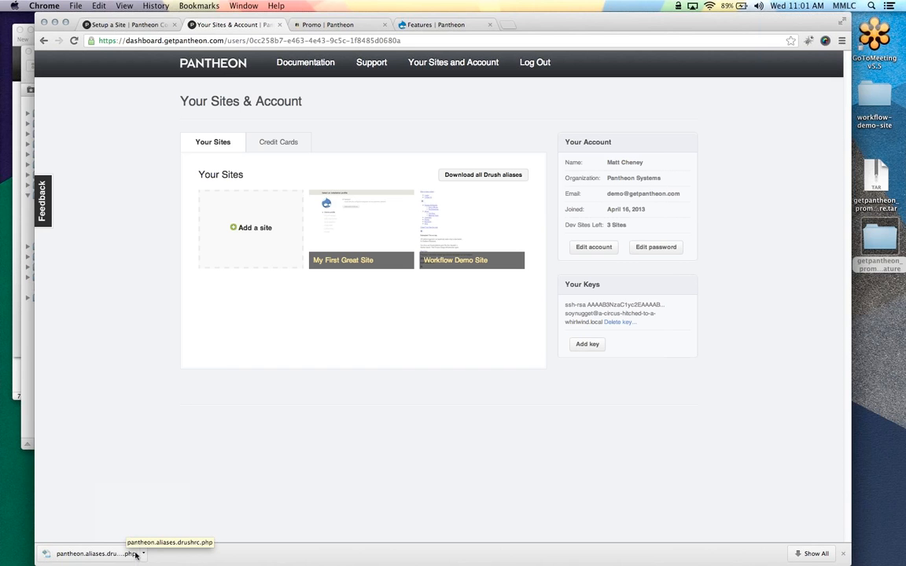
{"action": "mouse_move", "coordinate": [2, 158]}
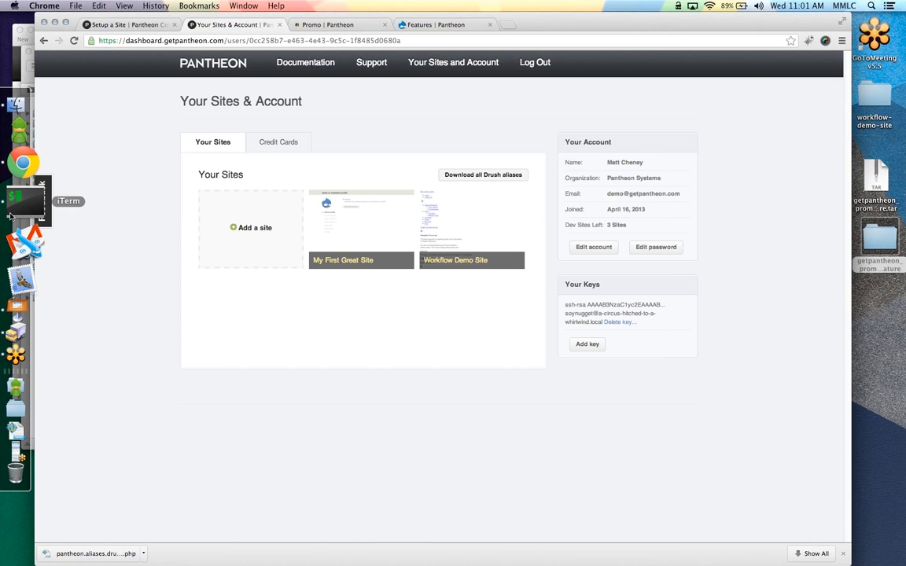
In iTerm, clear the screen, move into ~/Developer/drush and list its contents
{"action": "left_click", "coordinate": [11, 212]}
{"action": "type", "text": "clea"}
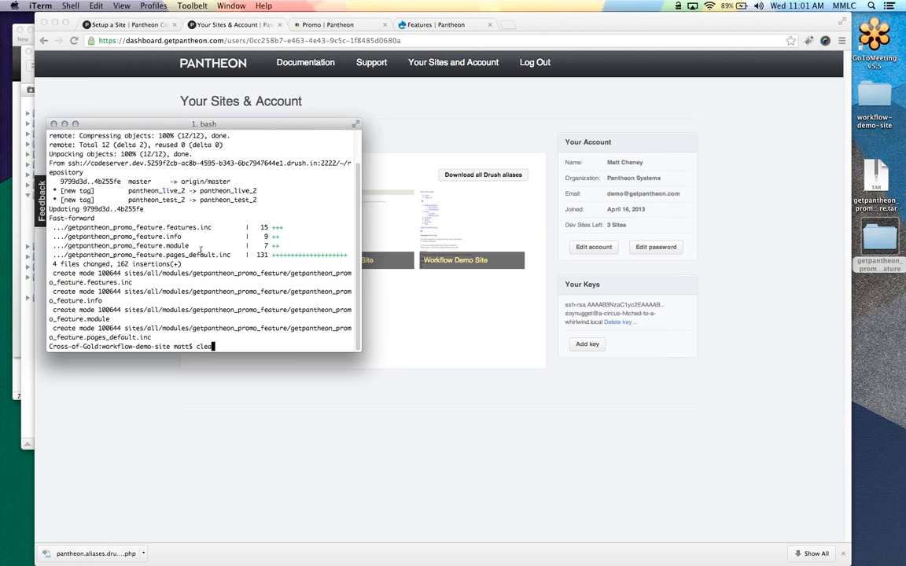
{"action": "type", "text": "r"}
{"action": "key", "text": "Return"}
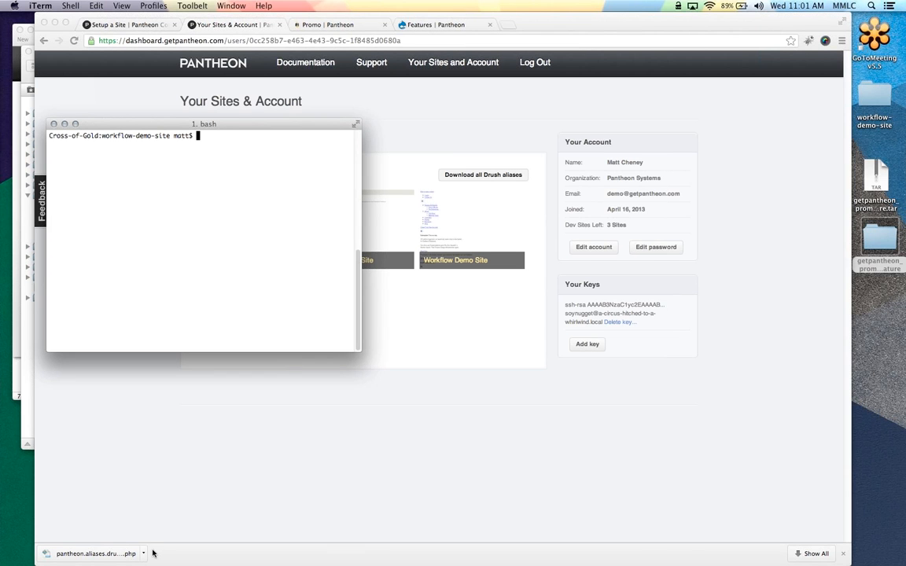
{"action": "type", "text": "cd ~/Developer/drush/"}
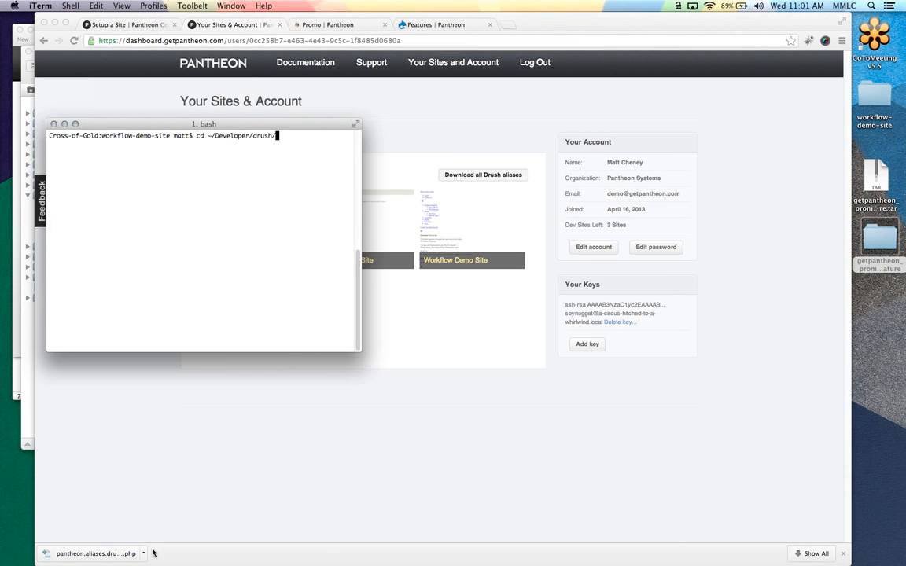
{"action": "key", "text": "Return"}
{"action": "type", "text": "ls"}
{"action": "key", "text": "Return"}
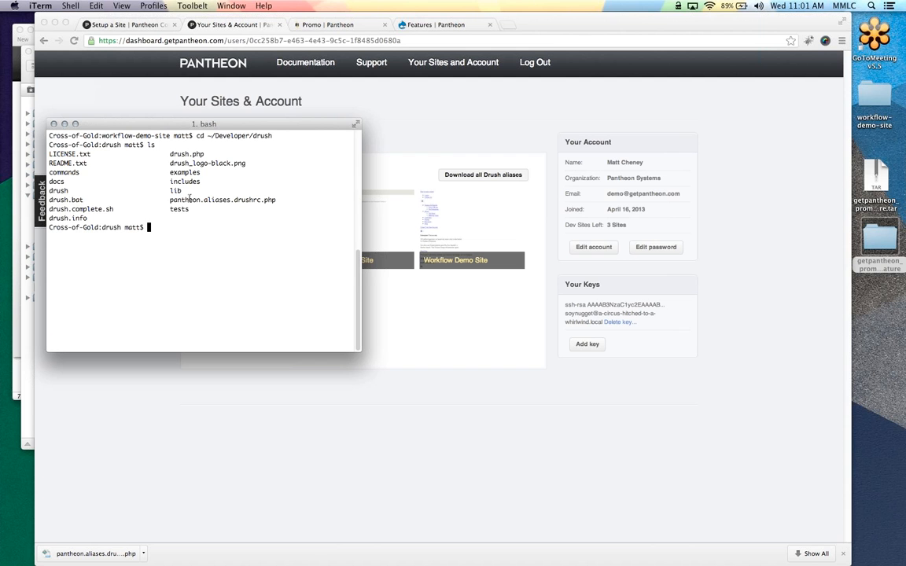
Copy pantheon.aliases.drushrc.php from Downloads into the folder, run drush cc drush, and clear
{"action": "type", "text": "cp ~/Downloads/pantheon.aliases.drushrc.php "}
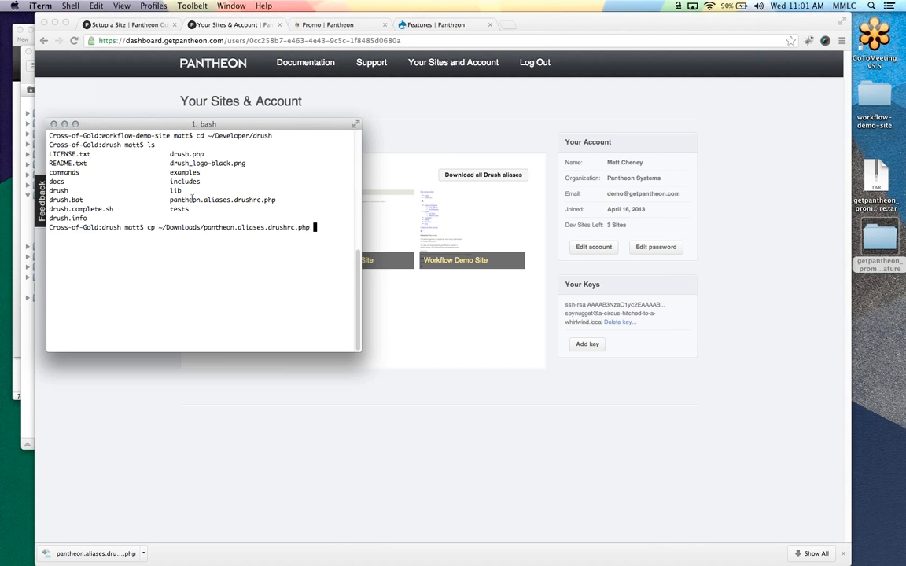
{"action": "type", "text": "pantheon.aliases.drushrc.php"}
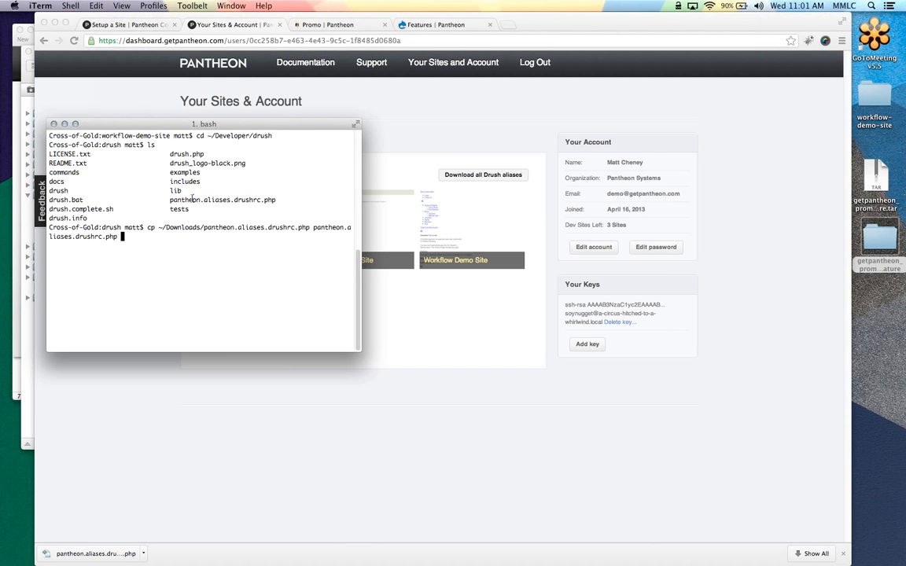
{"action": "key", "text": "Return"}
{"action": "type", "text": "drush cc "}
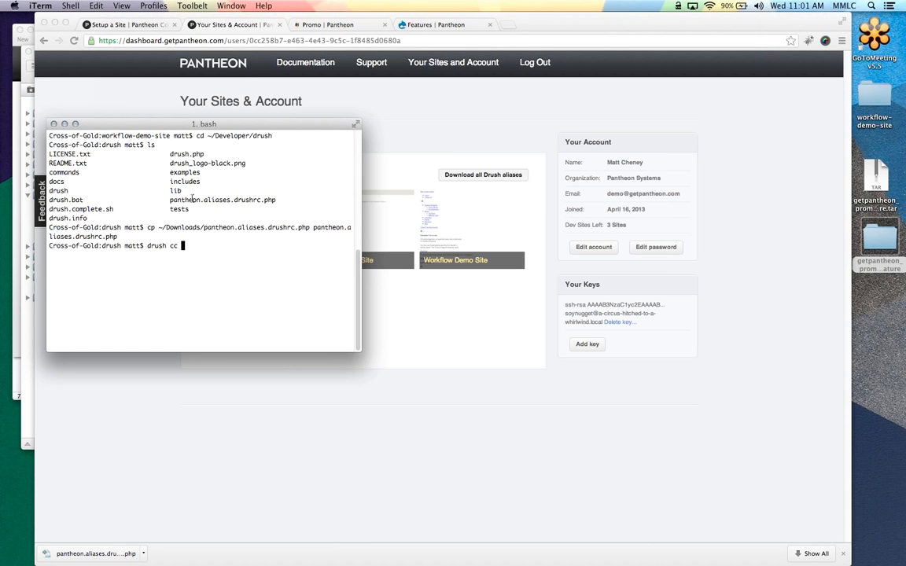
{"action": "type", "text": "drush"}
{"action": "key", "text": "Return"}
{"action": "type", "text": "clea"}
{"action": "key", "text": "BackSpace"}
{"action": "key", "text": "BackSpace"}
{"action": "key", "text": "BackSpace"}
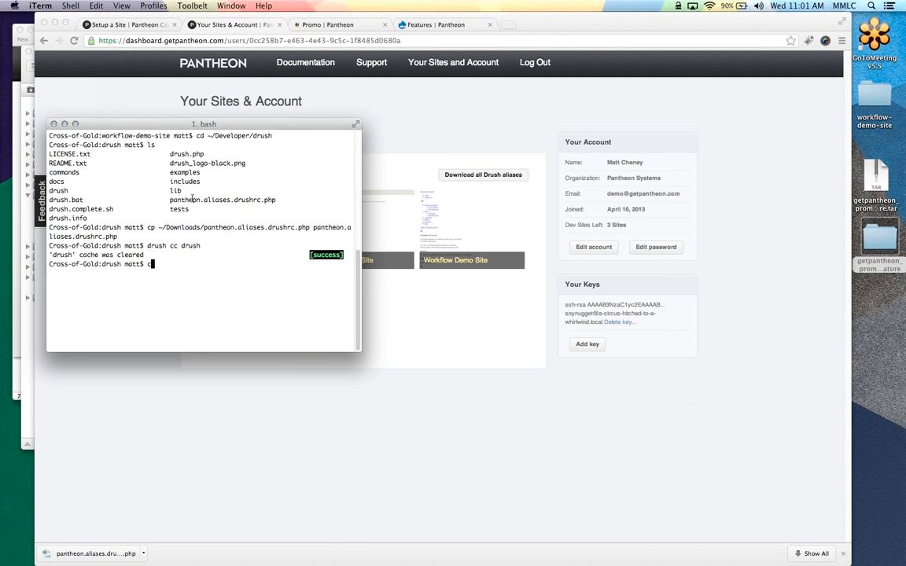
{"action": "type", "text": "d"}
{"action": "key", "text": "Return"}
{"action": "type", "text": "clear"}
{"action": "key", "text": "Return"}
Run drush sa to list site aliases and enlarge the terminal window
{"action": "type", "text": "drus"}
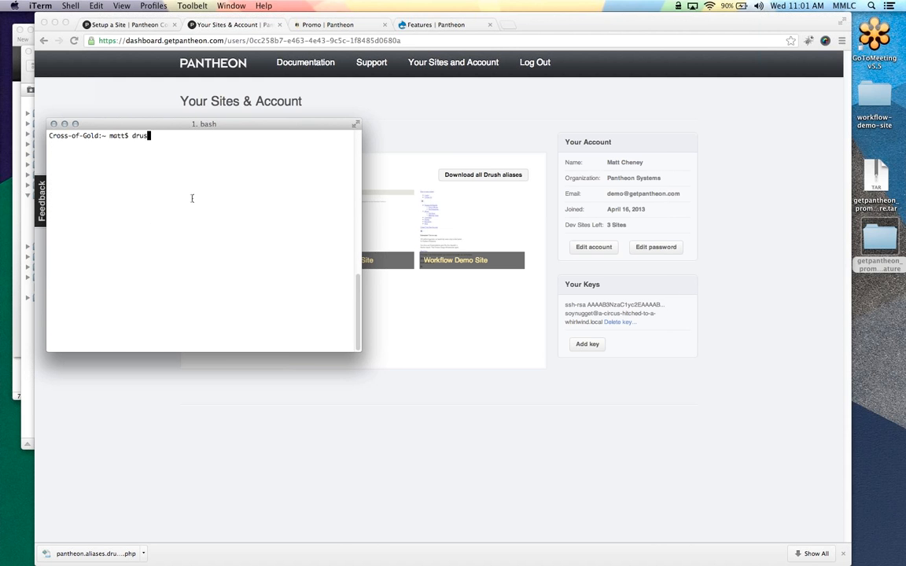
{"action": "type", "text": "h sa"}
{"action": "key", "text": "Return"}
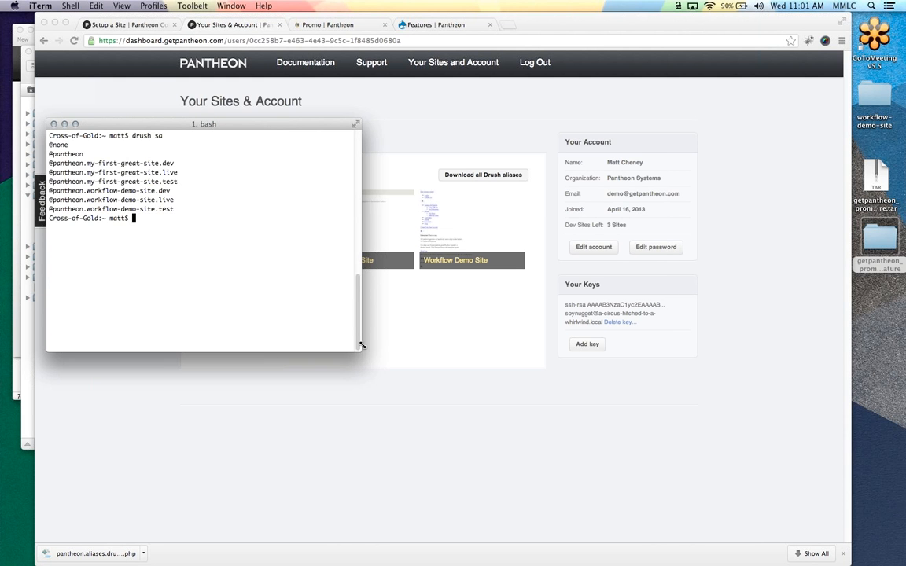
{"action": "left_click_drag", "start_coordinate": [359, 348], "coordinate": [685, 453]}
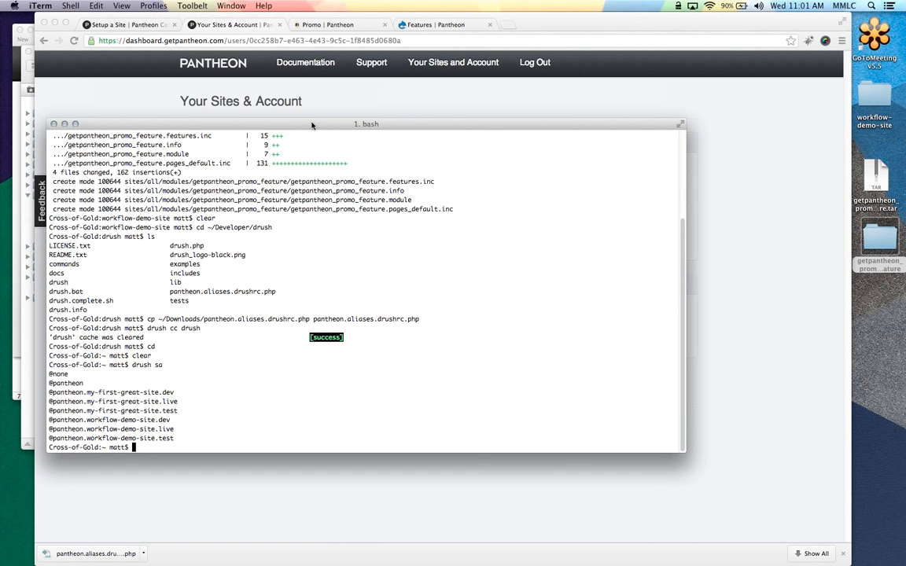
{"action": "left_click_drag", "start_coordinate": [312, 125], "coordinate": [310, 125]}
{"action": "left_click_drag", "start_coordinate": [168, 421], "coordinate": [24, 426]}
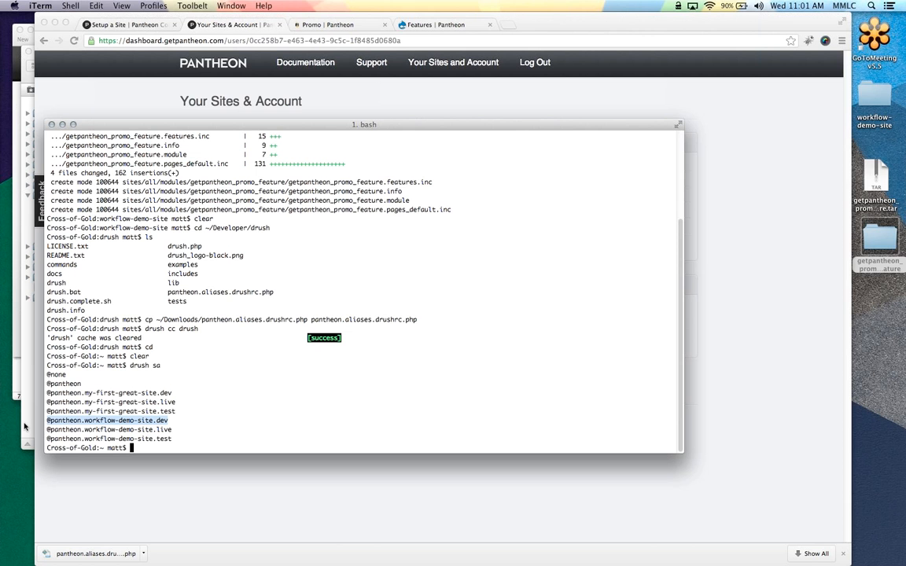
{"action": "key", "text": "super+c"}
{"action": "type", "text": "drush"}
{"action": "key", "text": "super+v"}
{"action": "key", "text": "Return"}
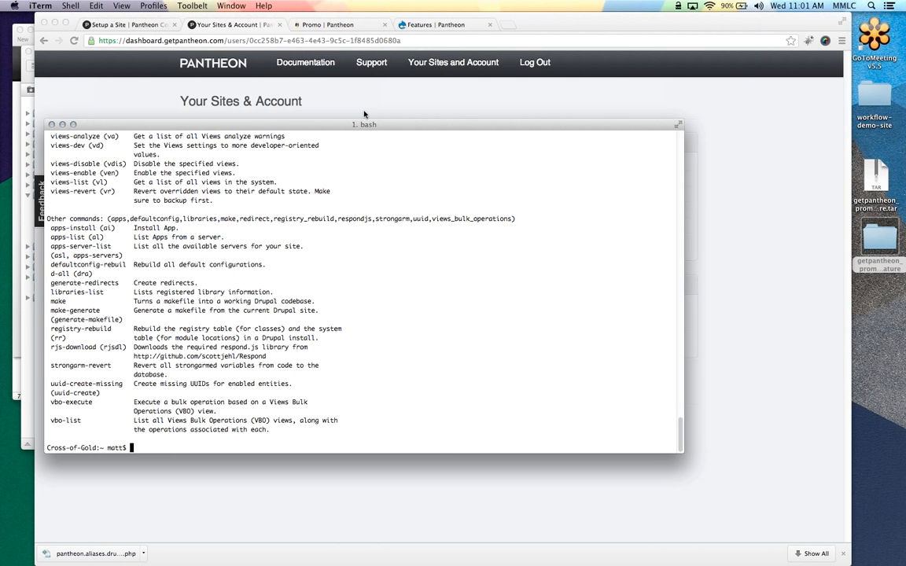
{"action": "left_click_drag", "start_coordinate": [367, 124], "coordinate": [346, 137]}
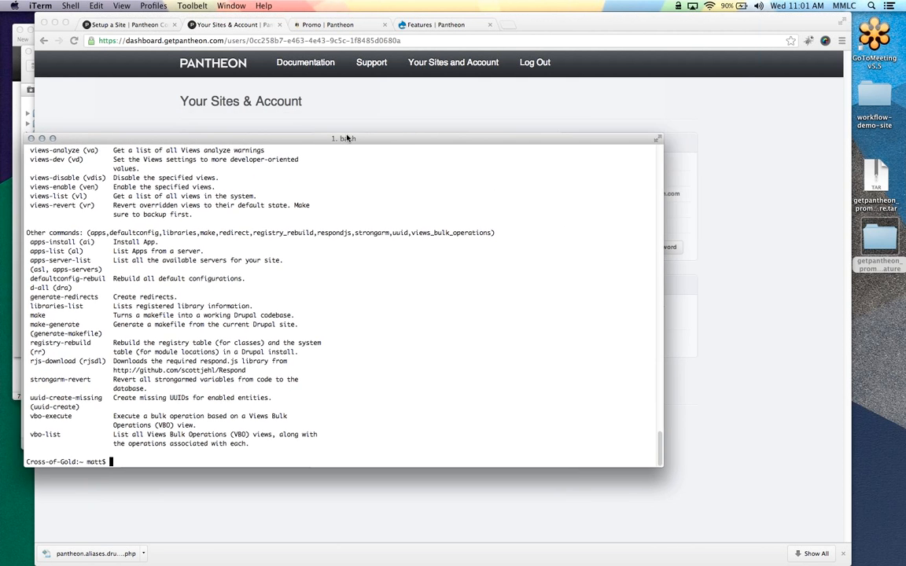
{"action": "left_click_drag", "start_coordinate": [663, 466], "coordinate": [773, 501]}
Run drush status on the dev alias to show Drupal 7.22 with the database connected
{"action": "key", "text": "Up"}
{"action": "type", "text": "status"}
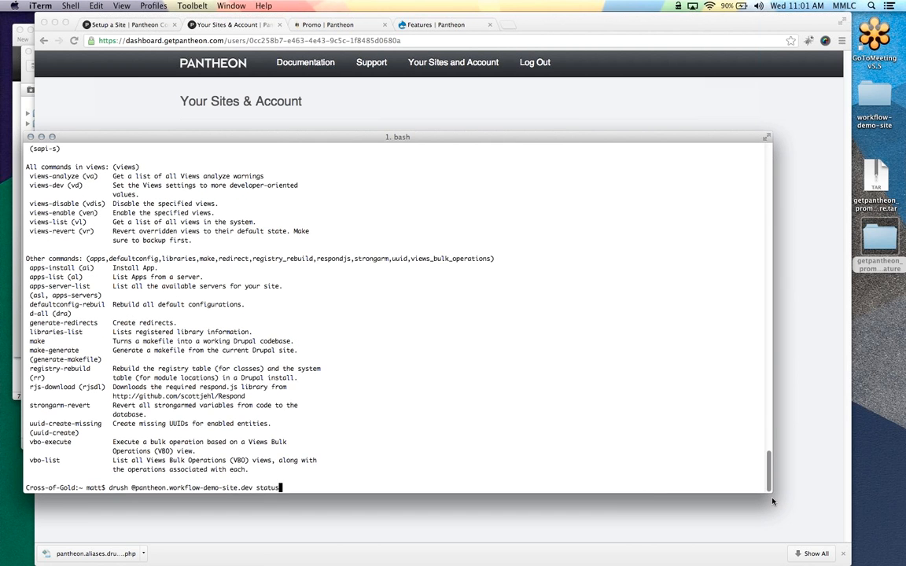
{"action": "key", "text": "Return"}
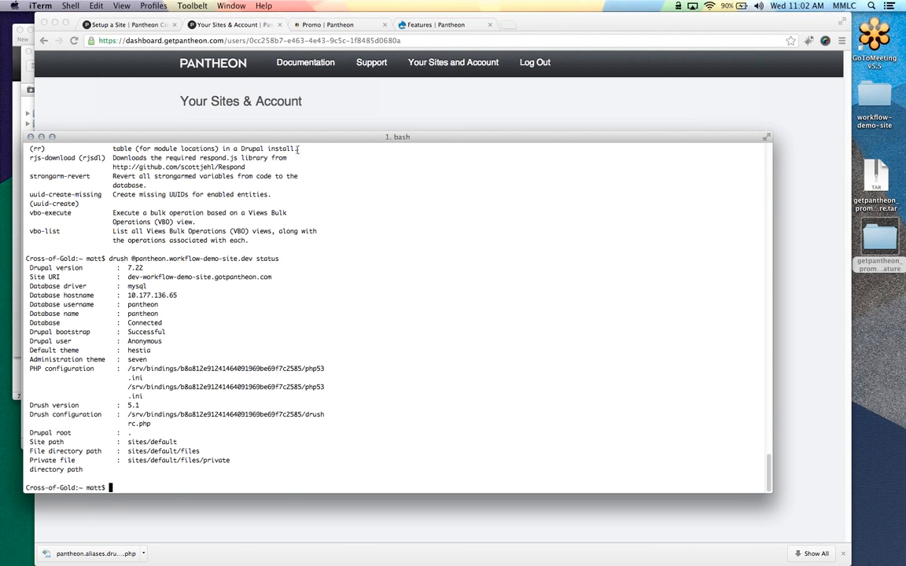
{"action": "key", "text": "Up"}
{"action": "key", "text": "Left"}
{"action": "key", "text": "Left"}
{"action": "key", "text": "Left"}
{"action": "key", "text": "Left"}
{"action": "key", "text": "Left"}
{"action": "key", "text": "Left"}
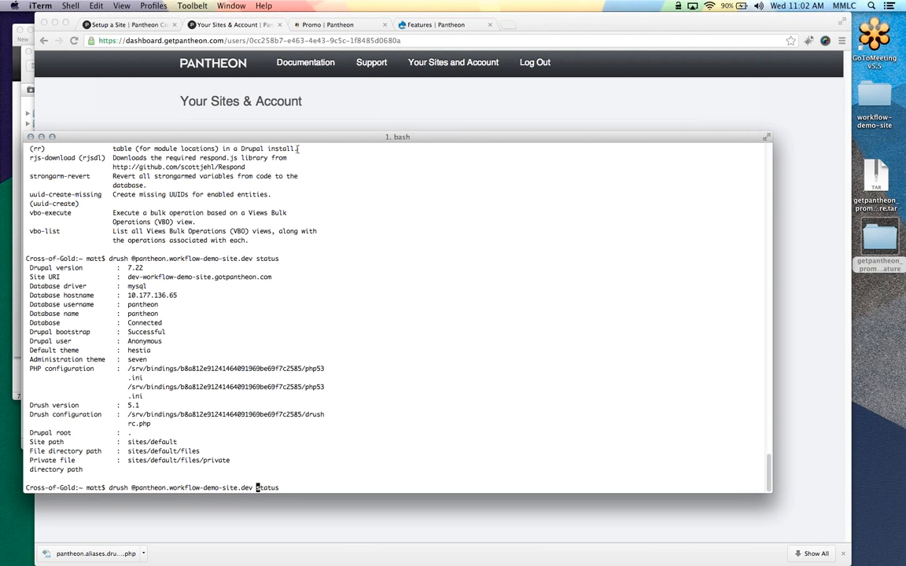
{"action": "key", "text": "Left"}
{"action": "key", "text": "BackSpace"}
{"action": "key", "text": "BackSpace"}
{"action": "key", "text": "BackSpace"}
{"action": "type", "text": "v"}
{"action": "key", "text": "BackSpace"}
{"action": "key", "text": "BackSpace"}
{"action": "type", "text": ".live"}
{"action": "key", "text": "Right"}
{"action": "key", "text": "Right"}
{"action": "key", "text": "Right"}
{"action": "key", "text": "Right"}
{"action": "key", "text": "Right"}
{"action": "key", "text": "Right"}
{"action": "key", "text": "Right"}
{"action": "key", "text": "BackSpace"}
{"action": "key", "text": "BackSpace"}
{"action": "key", "text": "BackSpace"}
{"action": "key", "text": "BackSpace"}
{"action": "key", "text": "BackSpace"}
{"action": "type", "text": "pm-enable "}
{"action": "type", "text": "-y getpantheon)"}
{"action": "key", "text": "BackSpace"}
{"action": "type", "text": "_promo_feature"}
{"action": "key", "text": "Left"}
{"action": "key", "text": "Left"}
{"action": "key", "text": "Left"}
{"action": "key", "text": "Left"}
{"action": "key", "text": "Left"}
{"action": "key", "text": "Left"}
{"action": "key", "text": "Left"}
{"action": "key", "text": "Left"}
{"action": "key", "text": "Left"}
{"action": "key", "text": "Left"}
{"action": "key", "text": "Left"}
{"action": "key", "text": "Left"}
{"action": "key", "text": "Left"}
{"action": "key", "text": "Left"}
{"action": "key", "text": "Left"}
{"action": "key", "text": "Left"}
{"action": "key", "text": "Left"}
{"action": "key", "text": "Left"}
{"action": "key", "text": "Left"}
{"action": "key", "text": "Left"}
{"action": "key", "text": "Left"}
{"action": "key", "text": "Left"}
{"action": "key", "text": "Left"}
{"action": "key", "text": "Left"}
{"action": "key", "text": "Left"}
{"action": "key", "text": "BackSpace"}
{"action": "key", "text": "BackSpace"}
{"action": "key", "text": "BackSpace"}
Enable getpantheon_promo_feature on live, answering yes to the host key and y to confirm
{"action": "key", "text": "Return"}
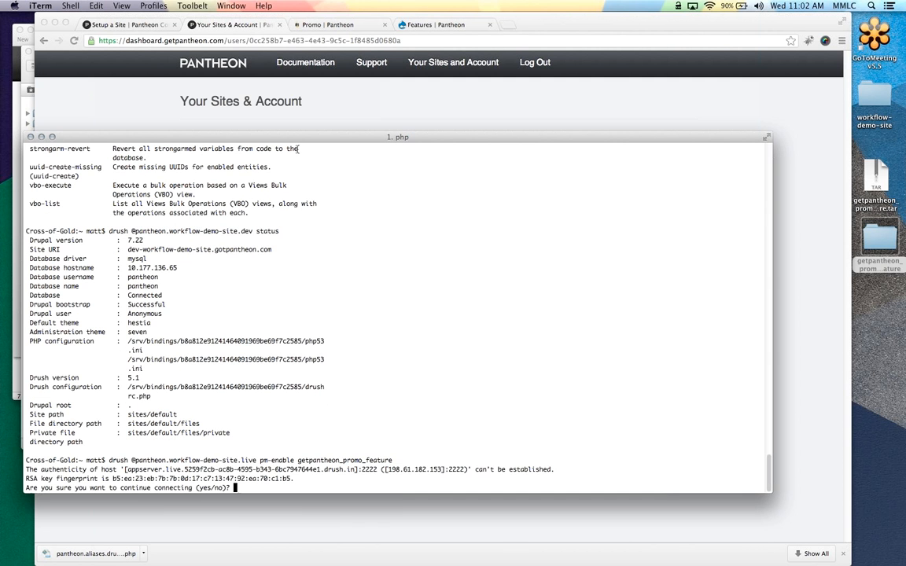
{"action": "type", "text": "yes"}
{"action": "key", "text": "Return"}
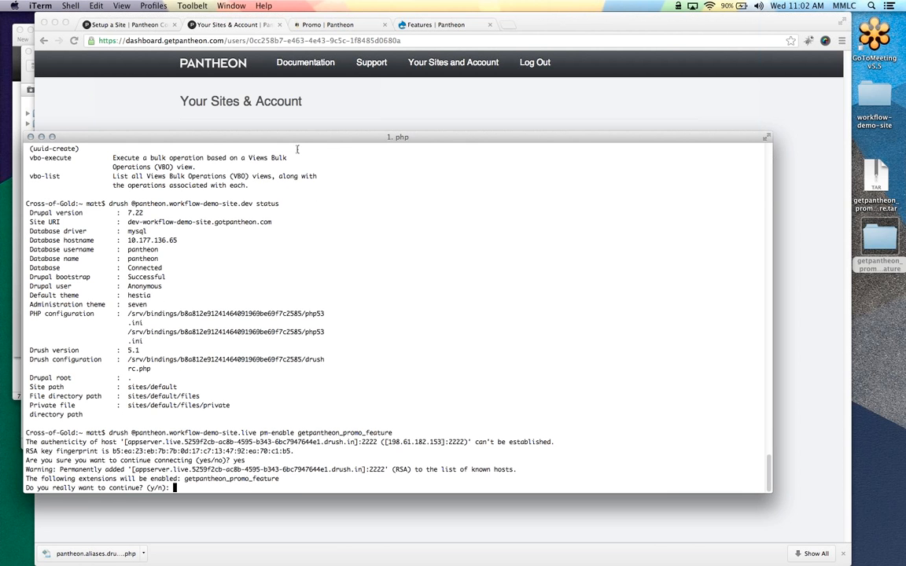
{"action": "type", "text": "y"}
{"action": "key", "text": "Return"}
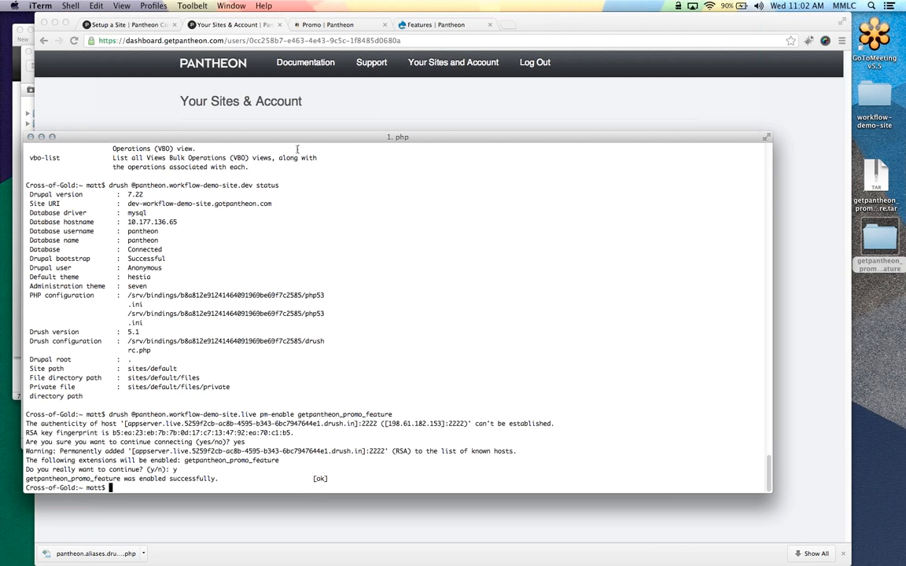
{"action": "key", "text": "Up"}
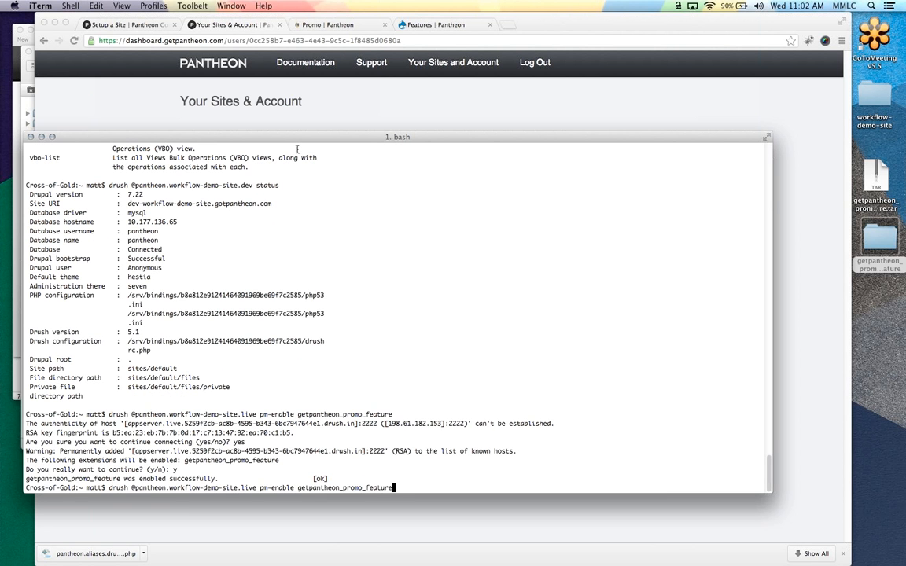
{"action": "key", "text": "Up"}
{"action": "key", "text": "BackSpace"}
{"action": "key", "text": "BackSpace"}
{"action": "key", "text": "BackSpace"}
{"action": "key", "text": "BackSpace"}
{"action": "key", "text": "BackSpace"}
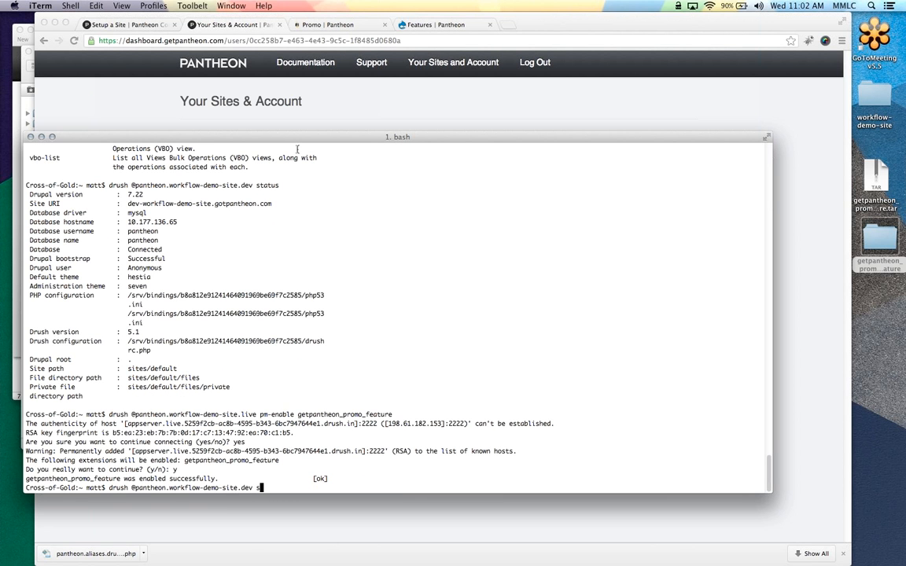
{"action": "type", "text": "| grep featur"}
{"action": "type", "text": "e"}
{"action": "key", "text": "Return"}
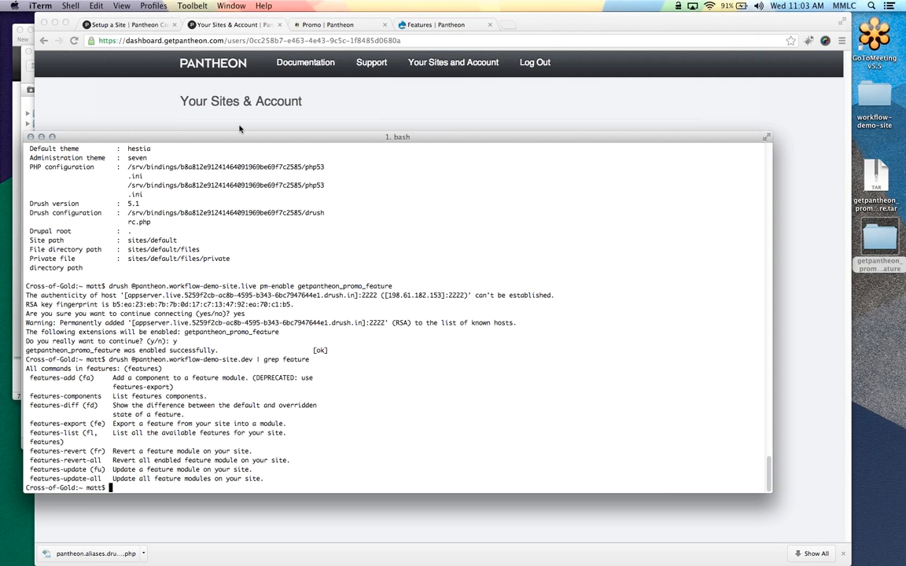
{"action": "left_click_drag", "start_coordinate": [240, 139], "coordinate": [237, 146]}
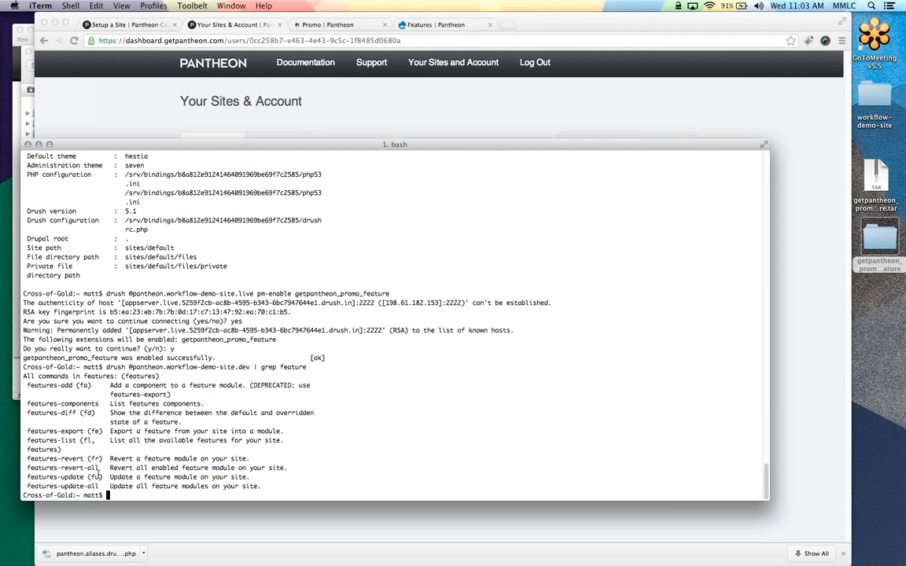
Close the test site Promo and Features tabs and load /promo on the dev site
{"action": "left_click", "coordinate": [163, 98]}
{"action": "left_click", "coordinate": [381, 25]}
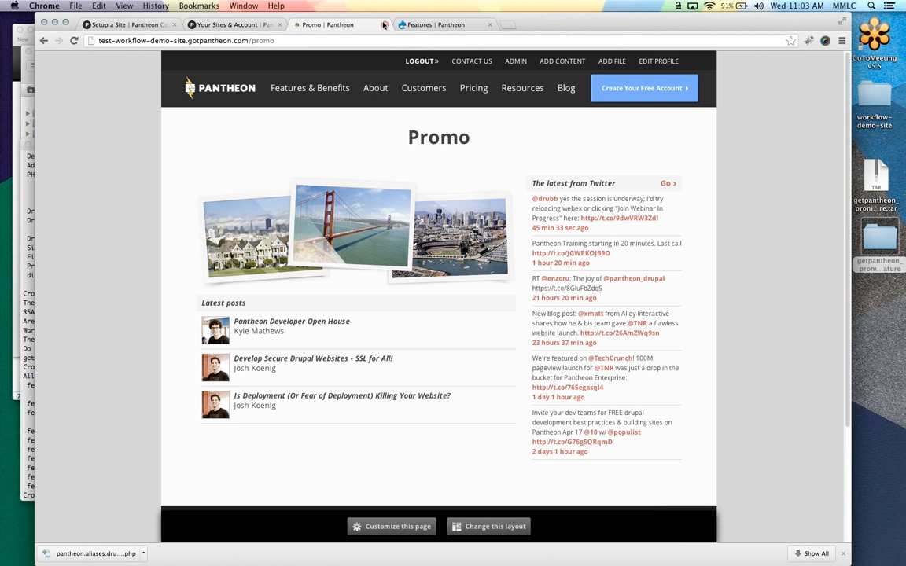
{"action": "left_click", "coordinate": [383, 24]}
{"action": "left_click", "coordinate": [384, 24]}
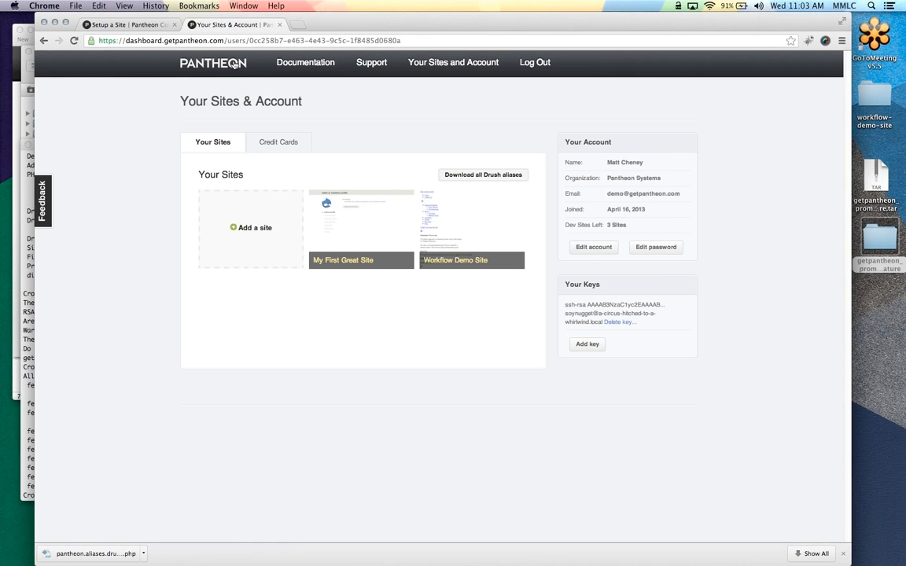
{"action": "left_click", "coordinate": [453, 233]}
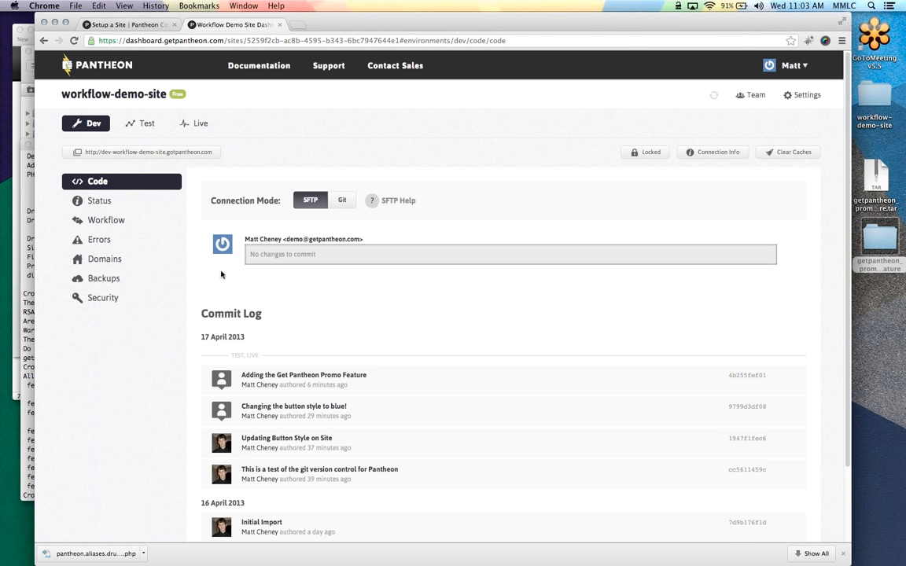
{"action": "left_click", "coordinate": [145, 155]}
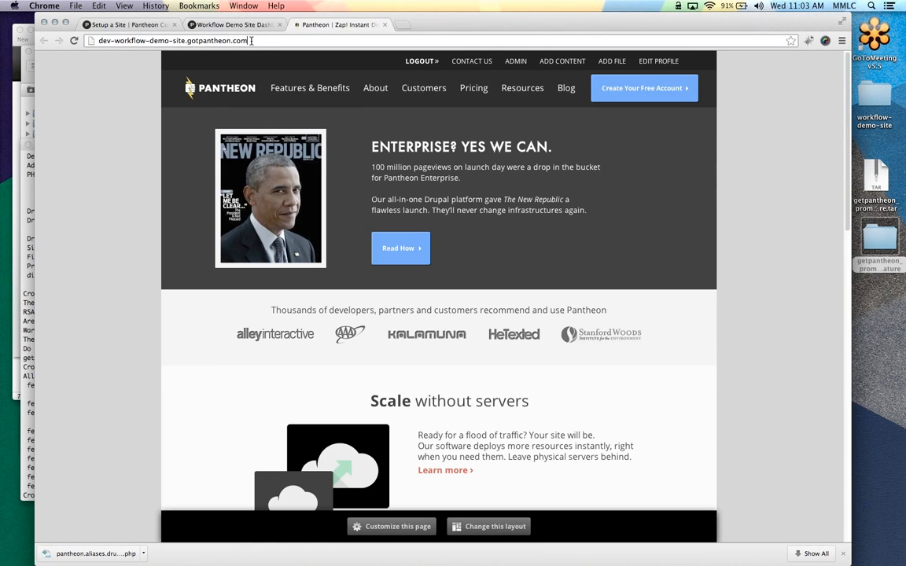
{"action": "type", "text": "/promo"}
{"action": "key", "text": "Return"}
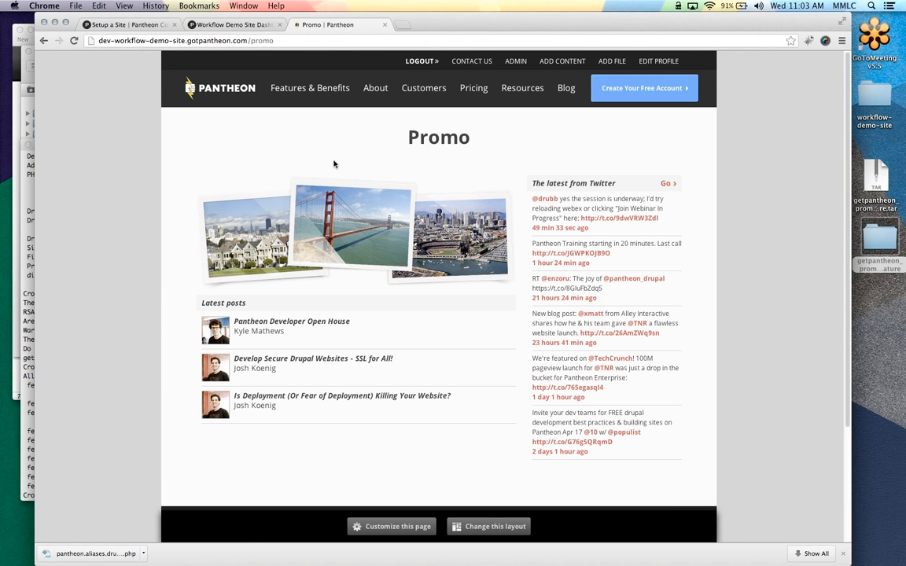
Customize the page: Twitter feed under the photos, Latest posts to the right column, then save
{"action": "left_click", "coordinate": [390, 525]}
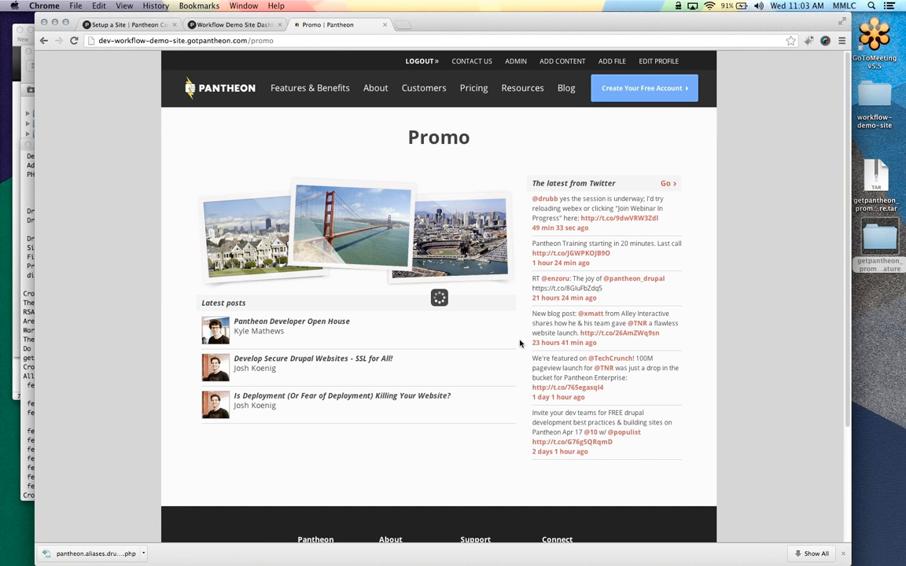
{"action": "scroll", "coordinate": [535, 405], "scroll_direction": "down", "scroll_amount": 5}
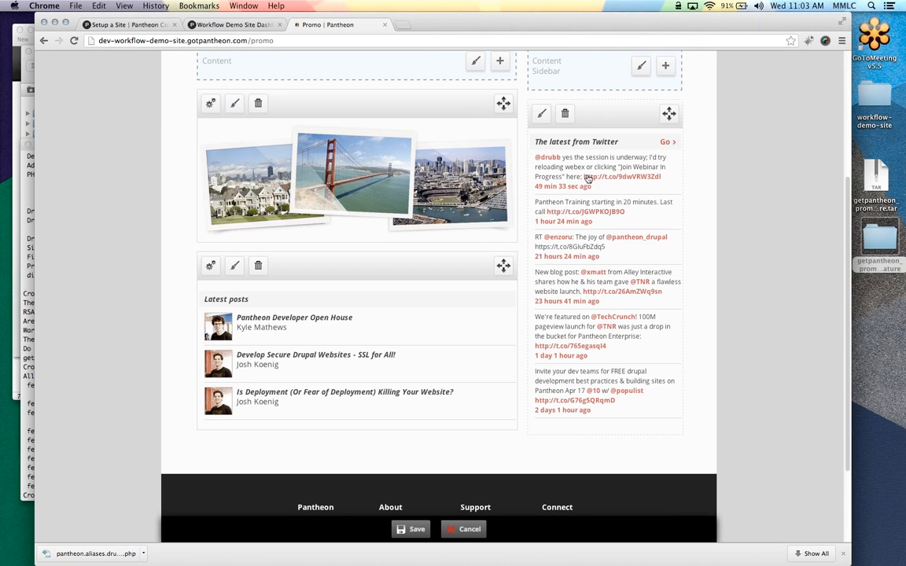
{"action": "left_click_drag", "start_coordinate": [576, 145], "coordinate": [377, 372]}
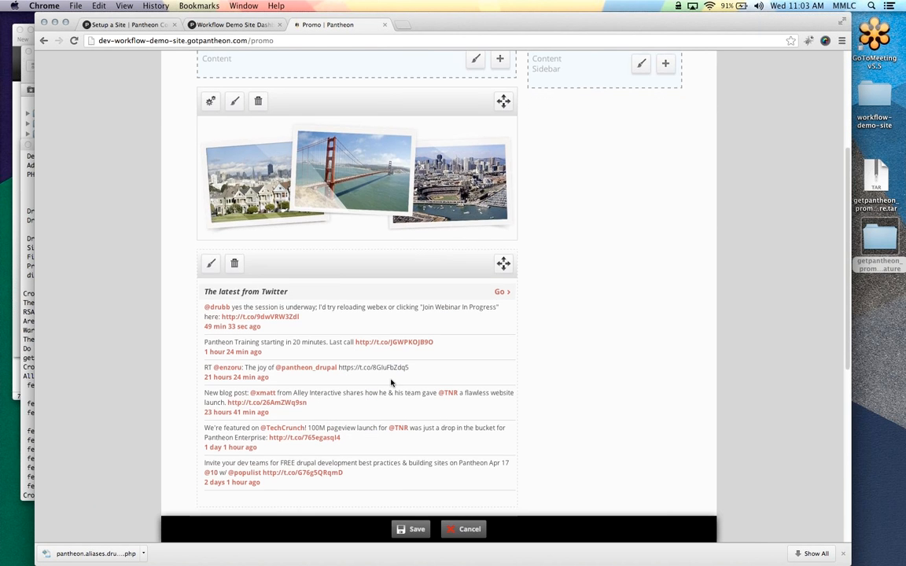
{"action": "scroll", "coordinate": [385, 376], "scroll_direction": "down", "scroll_amount": 7}
{"action": "left_click_drag", "start_coordinate": [337, 249], "coordinate": [604, 224]}
{"action": "left_click", "coordinate": [407, 530]}
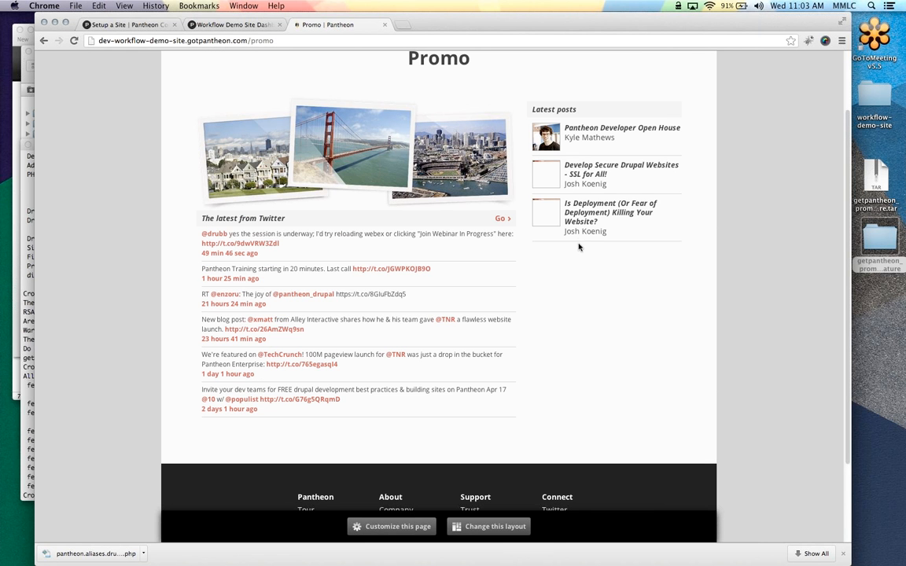
{"action": "scroll", "coordinate": [582, 252], "scroll_direction": "up", "scroll_amount": 2}
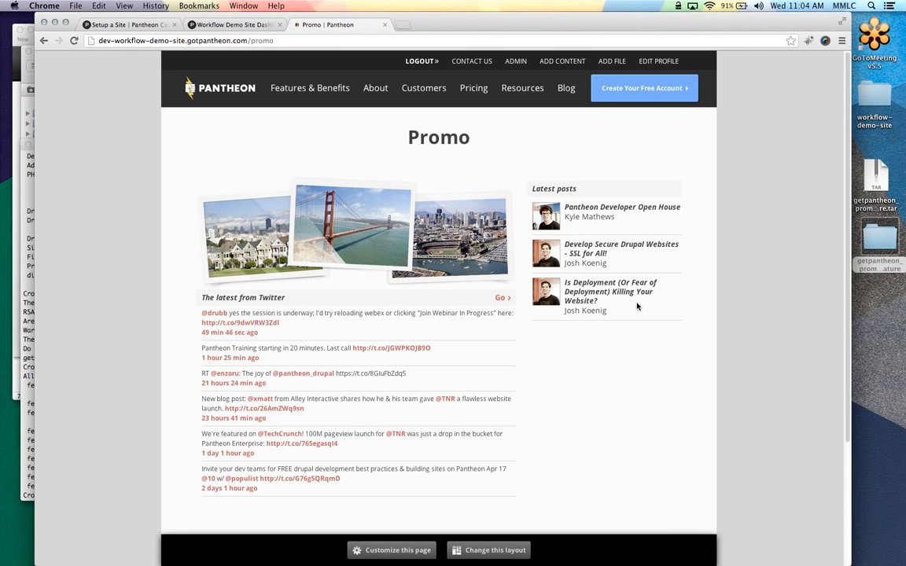
{"action": "left_click", "coordinate": [32, 283]}
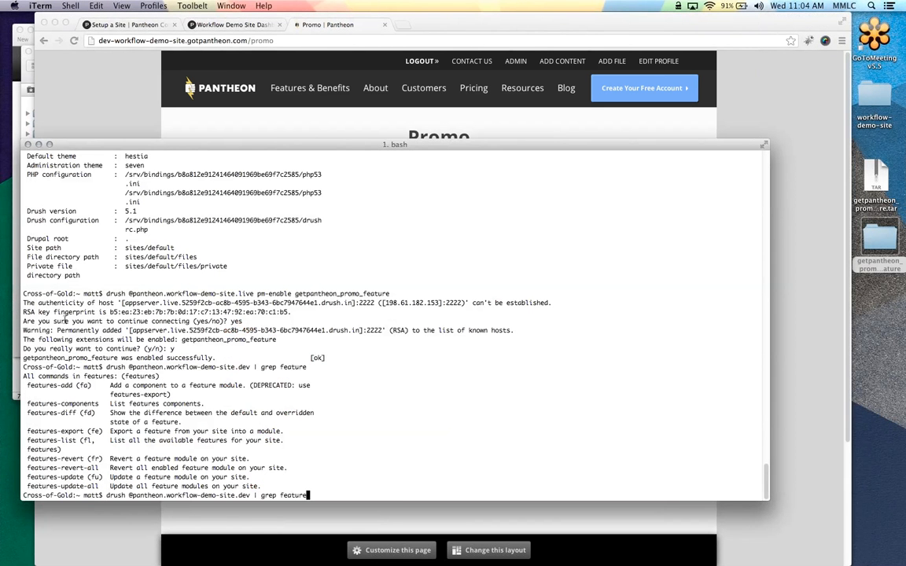
{"action": "key", "text": "Left"}
{"action": "key", "text": "BackSpace"}
{"action": "key", "text": "BackSpace"}
{"action": "key", "text": "BackSpace"}
{"action": "key", "text": "BackSpace"}
{"action": "key", "text": "BackSpace"}
{"action": "key", "text": "BackSpace"}
{"action": "key", "text": "BackSpace"}
{"action": "key", "text": "BackSpace"}
{"action": "key", "text": "BackSpace"}
{"action": "key", "text": "BackSpace"}
{"action": "key", "text": "BackSpace"}
{"action": "key", "text": "BackSpace"}
{"action": "key", "text": "BackSpace"}
{"action": "type", "text": "fu getpantheon_promo_feature"}
{"action": "key", "text": "Return"}
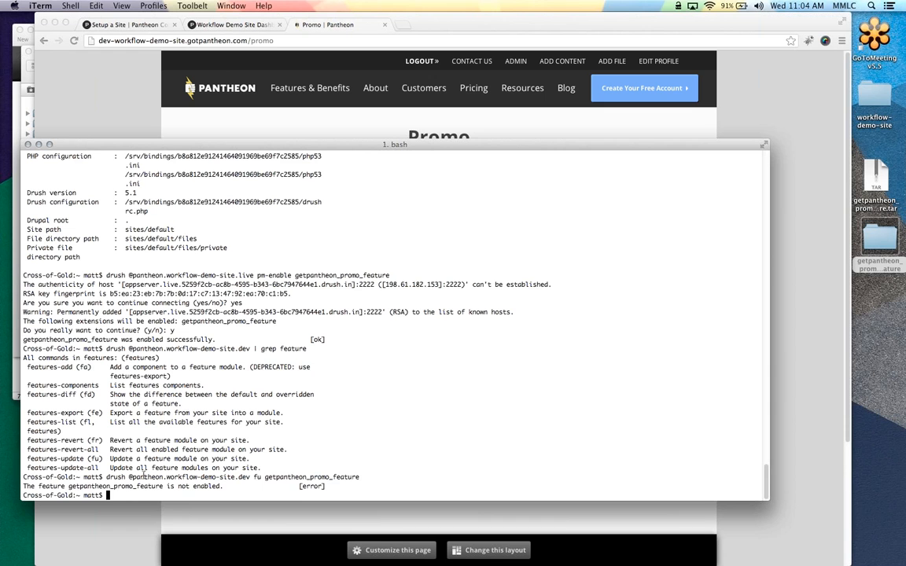
Rerun the pm-enable command with live changed to dev and confirm with y
{"action": "double_click", "coordinate": [135, 487]}
{"action": "key", "text": "super+c"}
{"action": "type", "text": "drush @"}
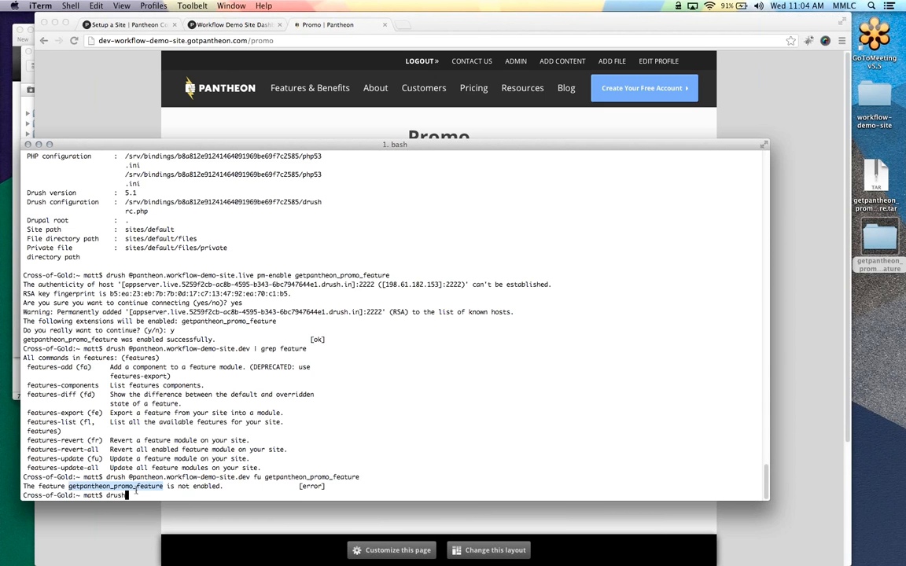
{"action": "key", "text": "BackSpace"}
{"action": "key", "text": "Up"}
{"action": "key", "text": "Up"}
{"action": "key", "text": "Up"}
{"action": "key", "text": "Up"}
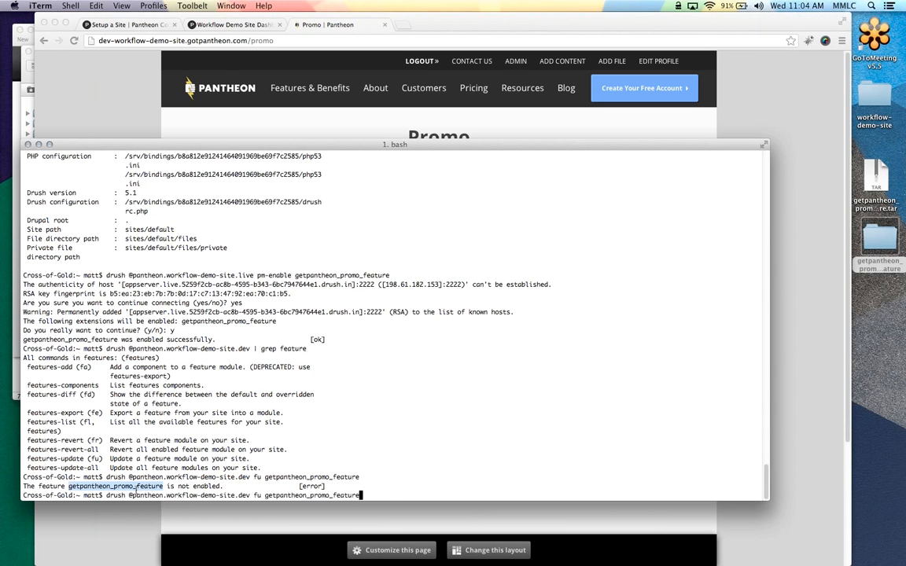
{"action": "key", "text": "Down"}
{"action": "key", "text": "Left"}
{"action": "key", "text": "Left"}
{"action": "key", "text": "Left"}
{"action": "key", "text": "Left"}
{"action": "key", "text": "Left"}
{"action": "key", "text": "Left"}
{"action": "key", "text": "Left"}
{"action": "key", "text": "Left"}
{"action": "key", "text": "Left"}
{"action": "key", "text": "Left"}
{"action": "key", "text": "Left"}
{"action": "key", "text": "Left"}
{"action": "key", "text": "Left"}
{"action": "key", "text": "Left"}
{"action": "key", "text": "Left"}
{"action": "key", "text": "Left"}
{"action": "key", "text": "Left"}
{"action": "key", "text": "Left"}
{"action": "key", "text": "Left"}
{"action": "key", "text": "Left"}
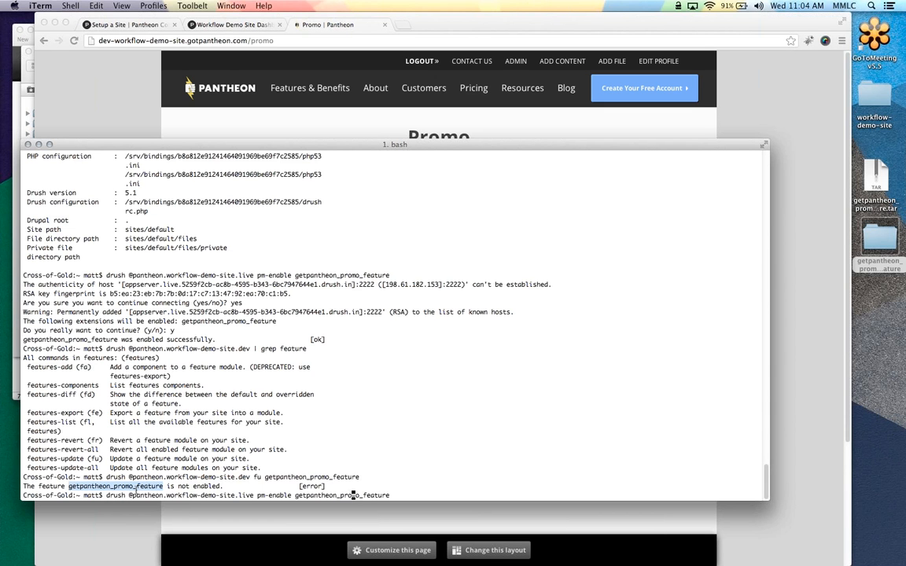
{"action": "key", "text": "Left"}
{"action": "key", "text": "Left"}
{"action": "key", "text": "Left"}
{"action": "key", "text": "Left"}
{"action": "key", "text": "Left"}
{"action": "key", "text": "Left"}
{"action": "key", "text": "Left"}
{"action": "key", "text": "Left"}
{"action": "key", "text": "Left"}
{"action": "key", "text": "Left"}
{"action": "key", "text": "Left"}
{"action": "key", "text": "Left"}
{"action": "key", "text": "Left"}
{"action": "key", "text": "Left"}
{"action": "key", "text": "BackSpace"}
{"action": "key", "text": "BackSpace"}
{"action": "key", "text": "BackSpace"}
{"action": "key", "text": "BackSpace"}
{"action": "type", "text": "de"}
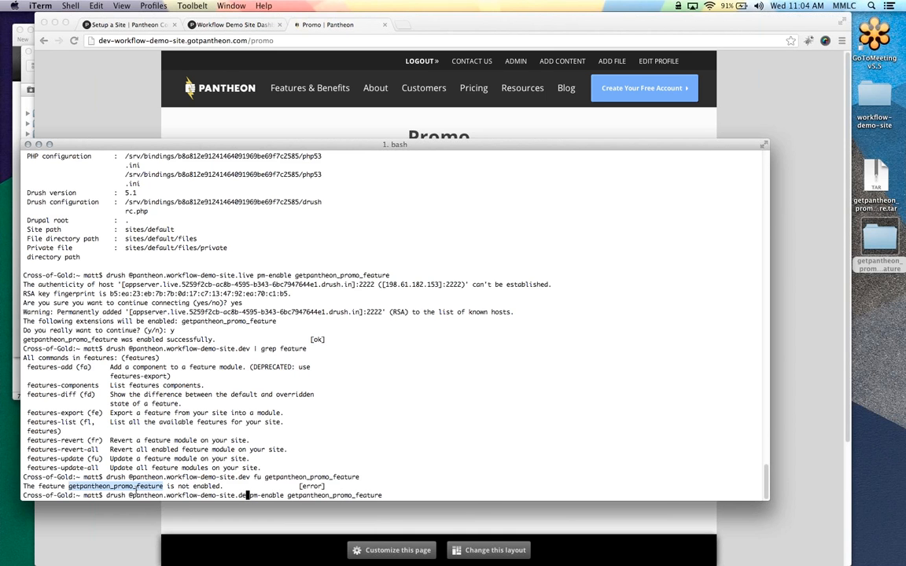
{"action": "type", "text": "v"}
{"action": "key", "text": "Return"}
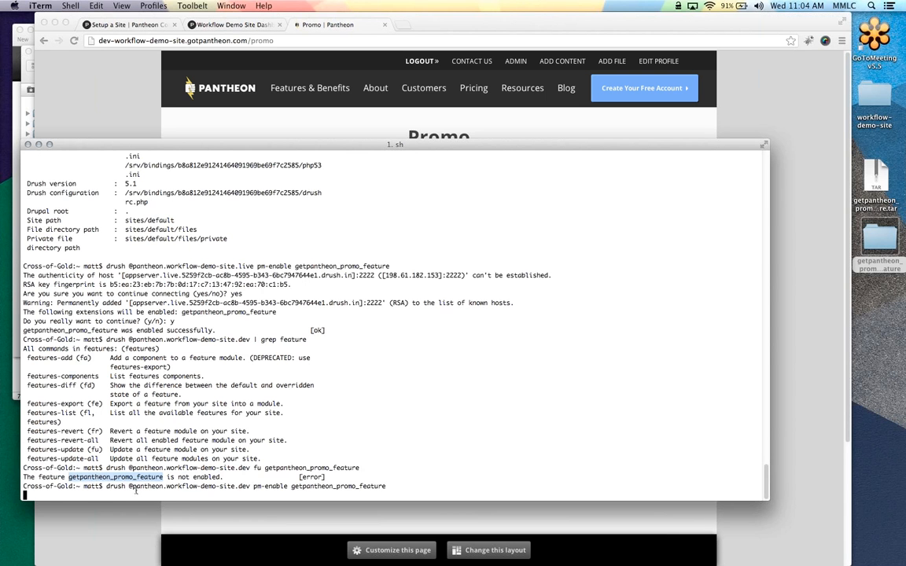
{"action": "type", "text": "y"}
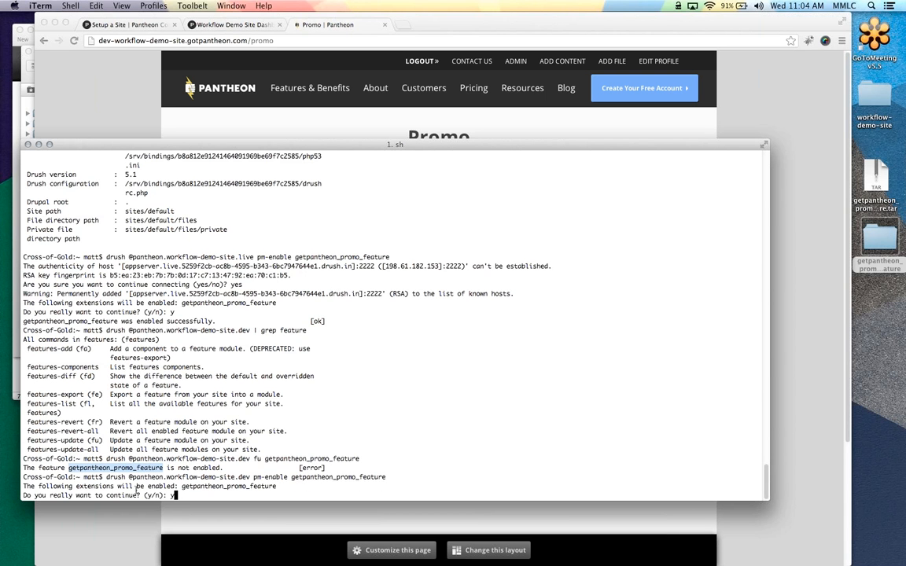
{"action": "key", "text": "Return"}
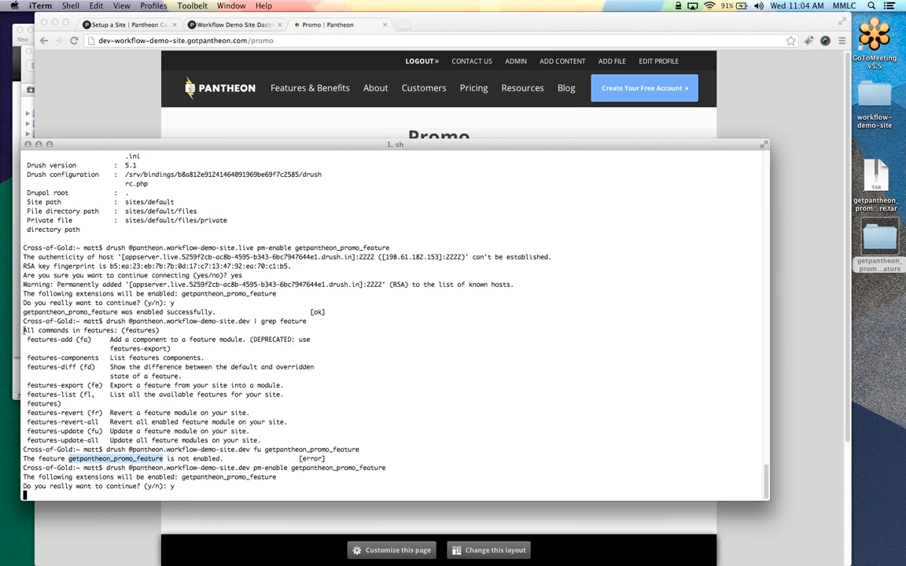
{"action": "left_click", "coordinate": [234, 26]}
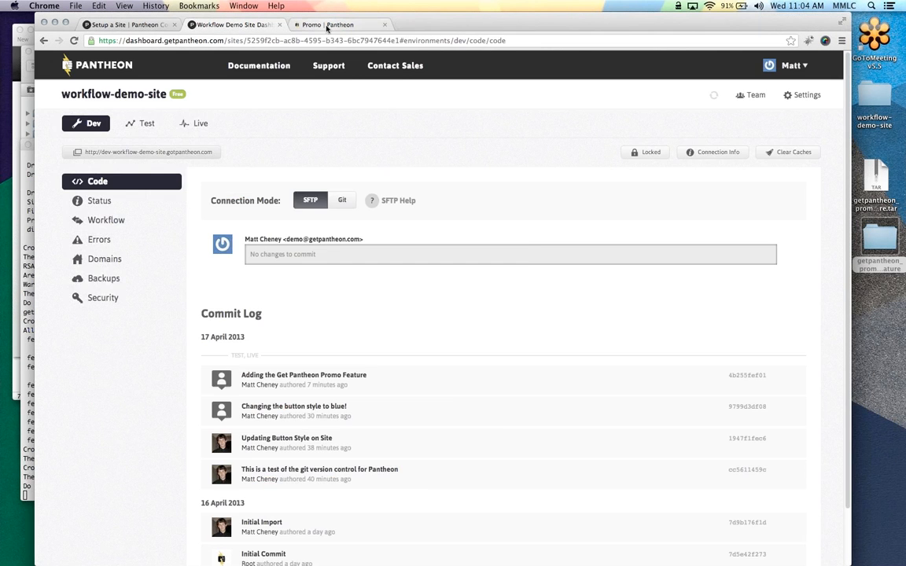
Go to admin/structure/feature on the dev site
{"action": "left_click", "coordinate": [330, 24]}
{"action": "left_click_drag", "start_coordinate": [252, 40], "coordinate": [263, 65]}
{"action": "type", "text": "admin/structure/feature"}
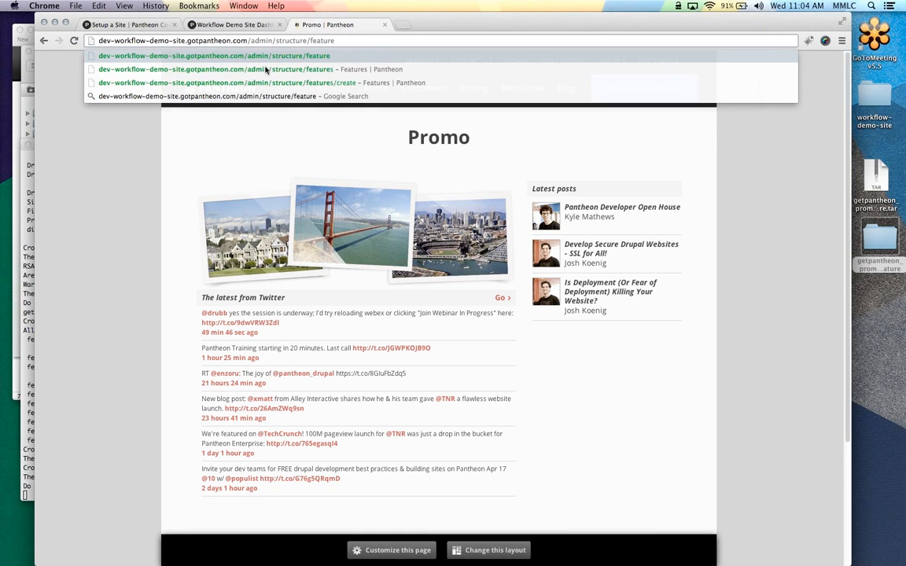
{"action": "left_click", "coordinate": [266, 71]}
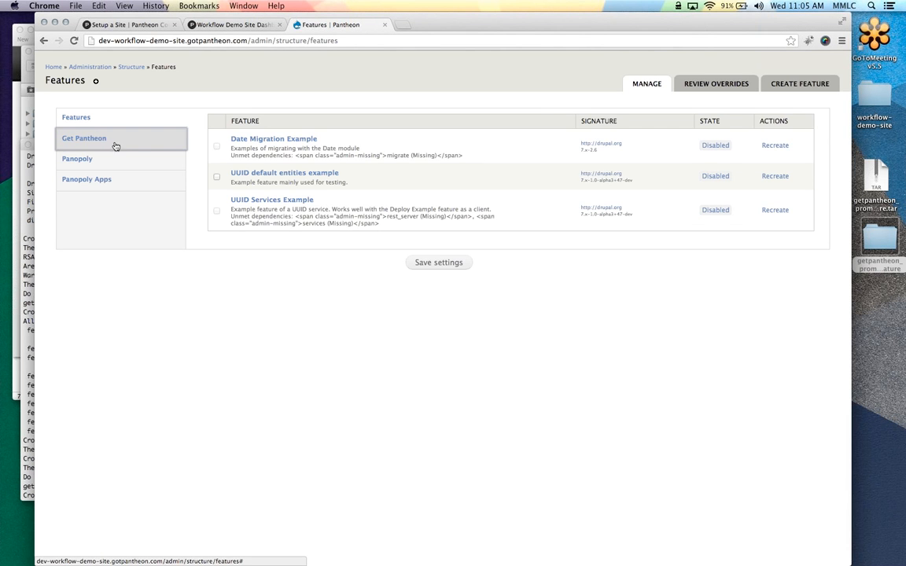
Review the overridden Get Pantheon Promo Feature's diff and open its Recreate page
{"action": "left_click", "coordinate": [116, 146]}
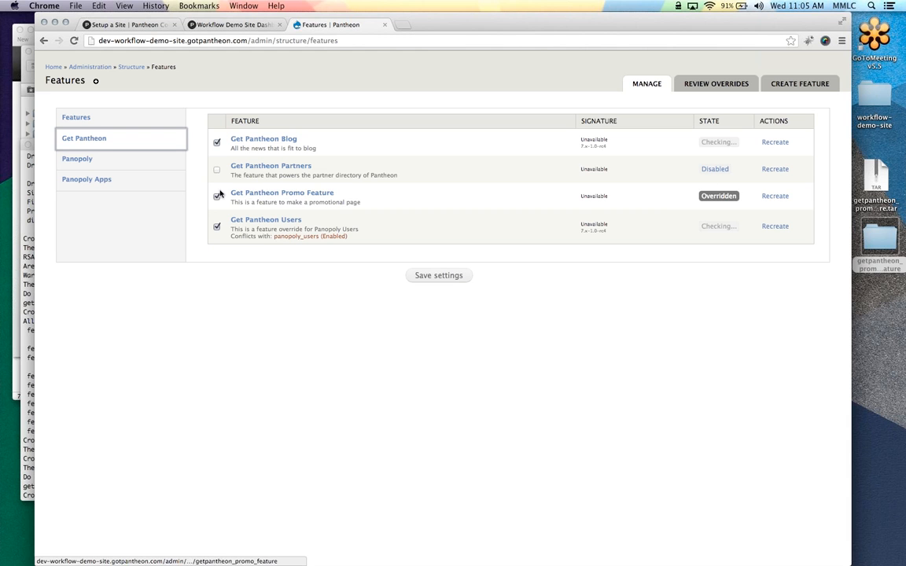
{"action": "left_click", "coordinate": [714, 198]}
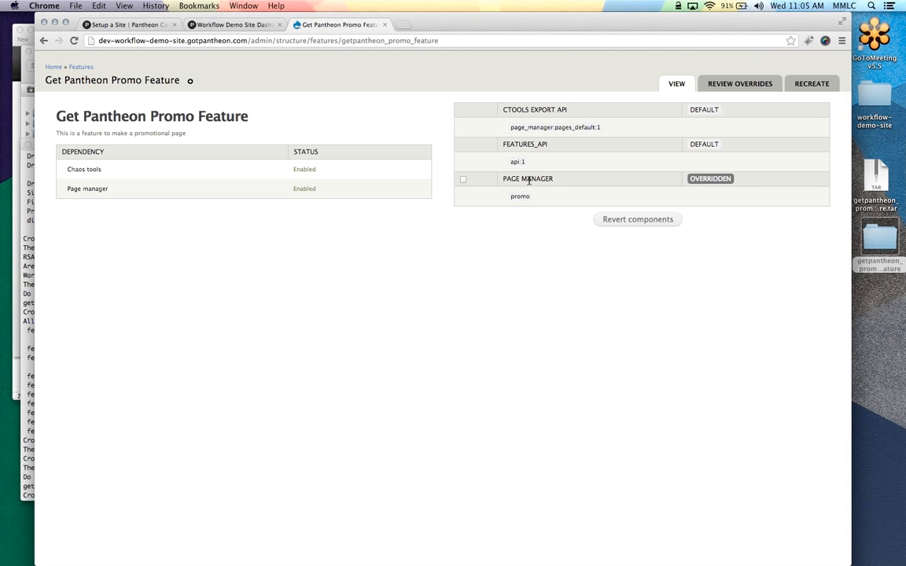
{"action": "left_click", "coordinate": [730, 88]}
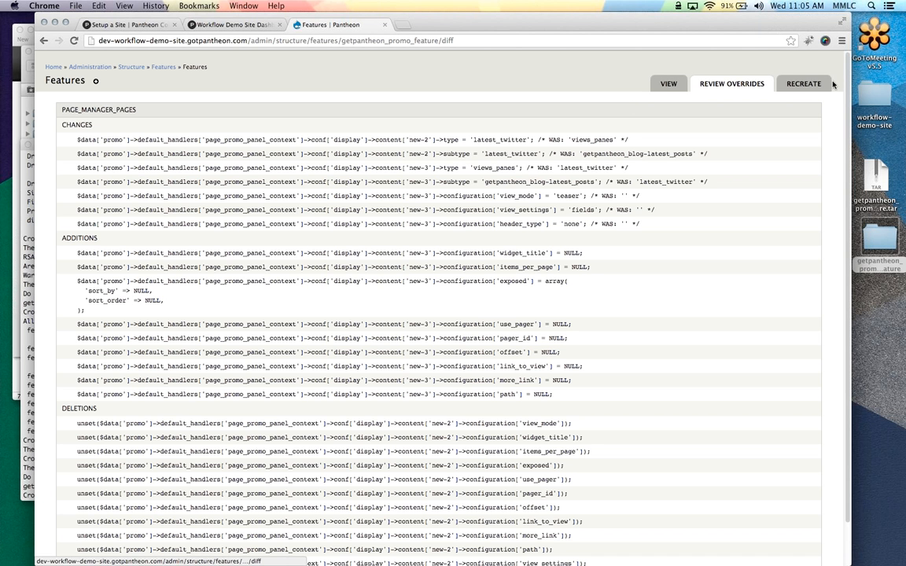
{"action": "left_click", "coordinate": [804, 85]}
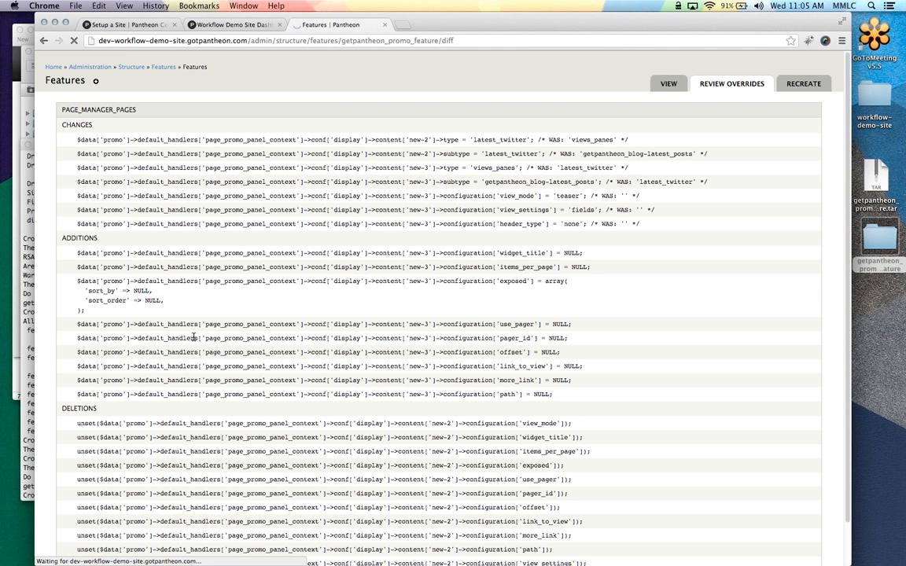
{"action": "left_click", "coordinate": [28, 477]}
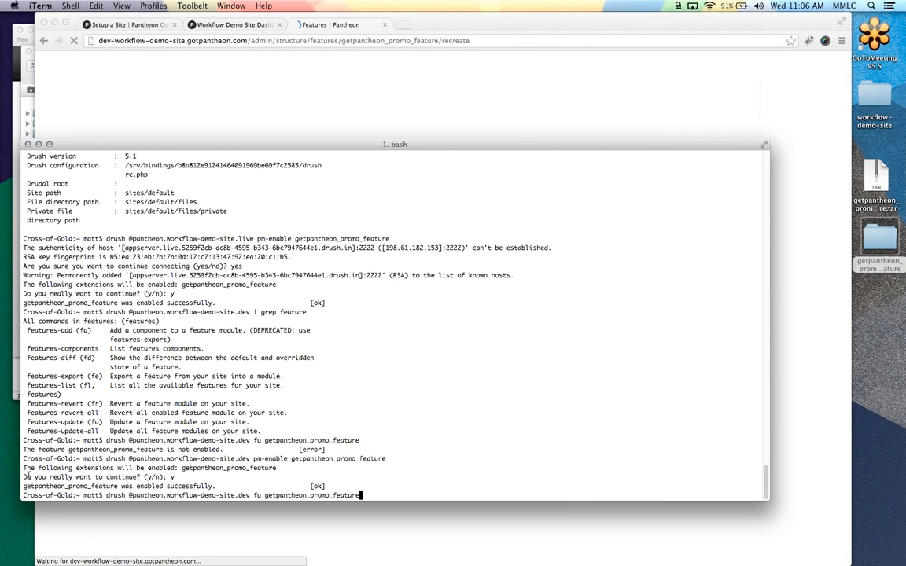
Run drush fu getpantheon_promo_feature on the dev site and confirm overwriting the module
{"action": "key", "text": "Return"}
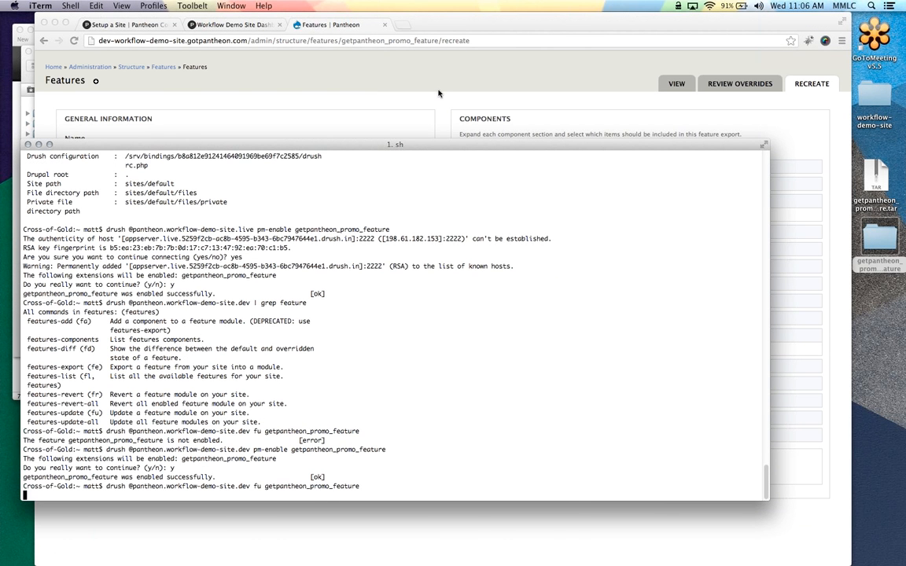
{"action": "left_click", "coordinate": [438, 93]}
{"action": "left_click", "coordinate": [26, 280]}
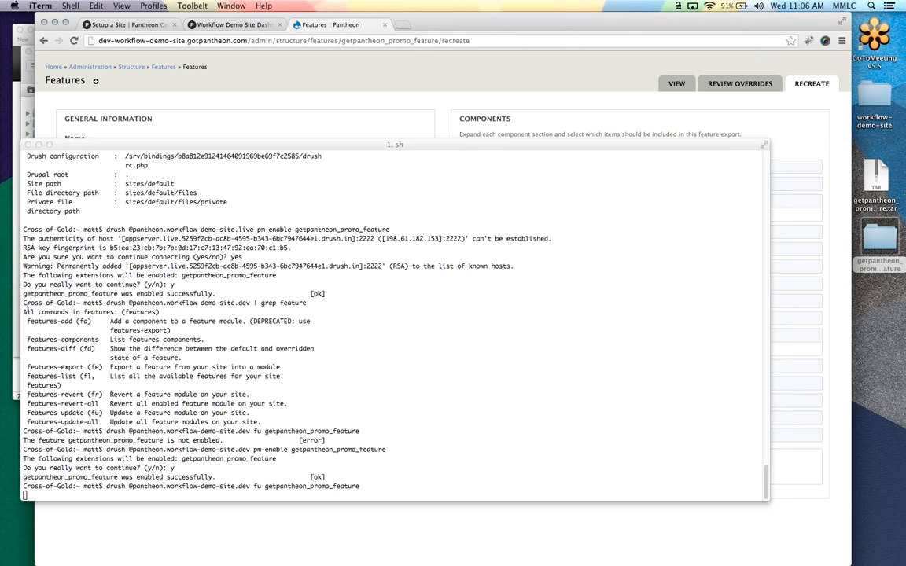
{"action": "type", "text": "y"}
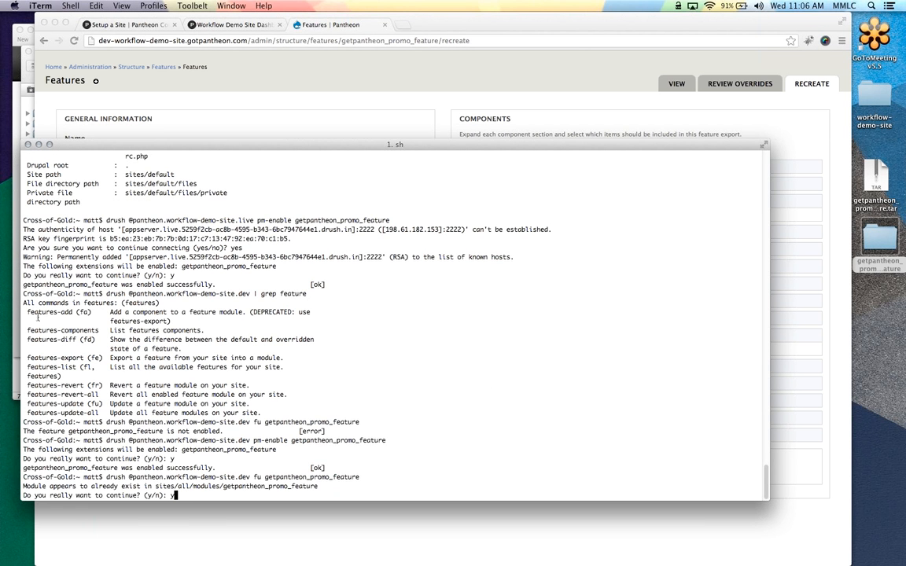
{"action": "key", "text": "Return"}
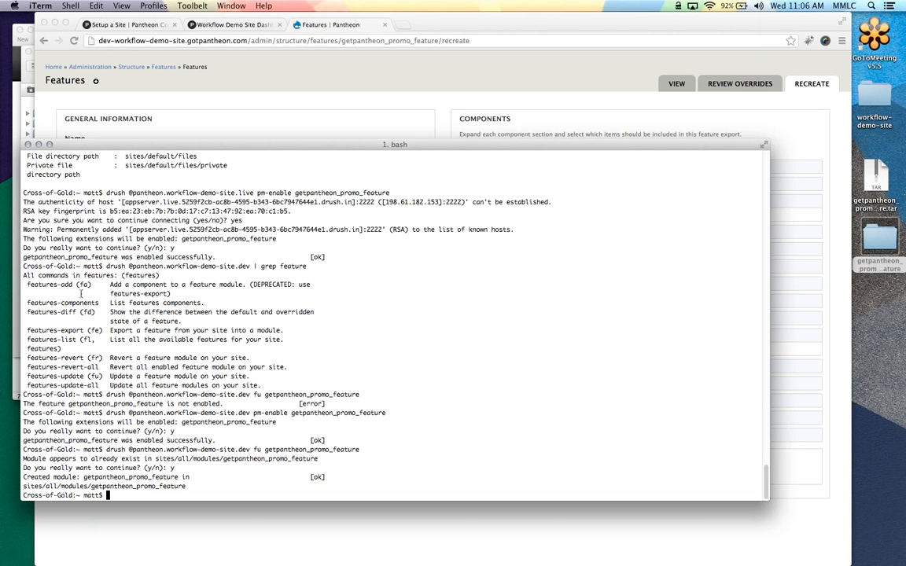
{"action": "left_click", "coordinate": [460, 126]}
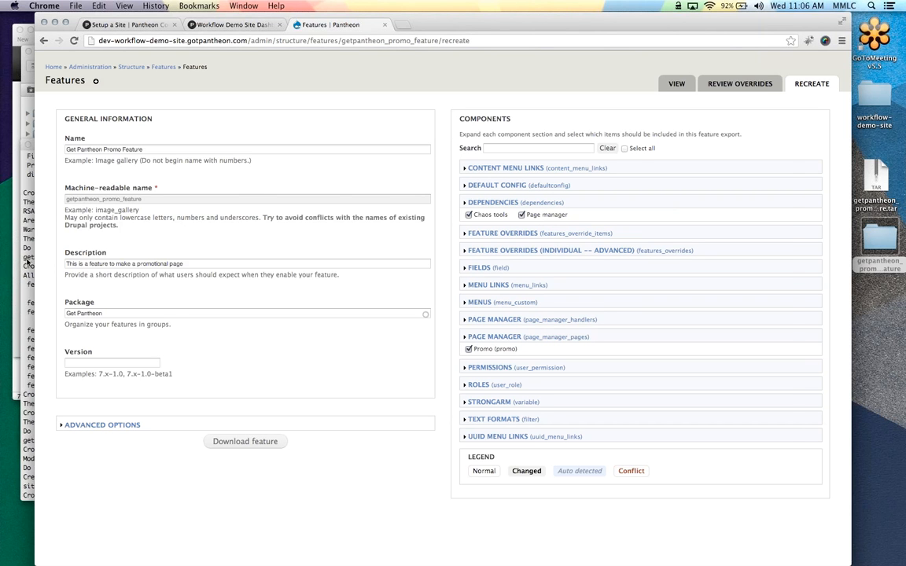
On the workflow-demo-site Dev code page, commit with message 'Move Twitter and Blog Post Positioning'
{"action": "left_click", "coordinate": [25, 236]}
{"action": "left_click", "coordinate": [235, 22]}
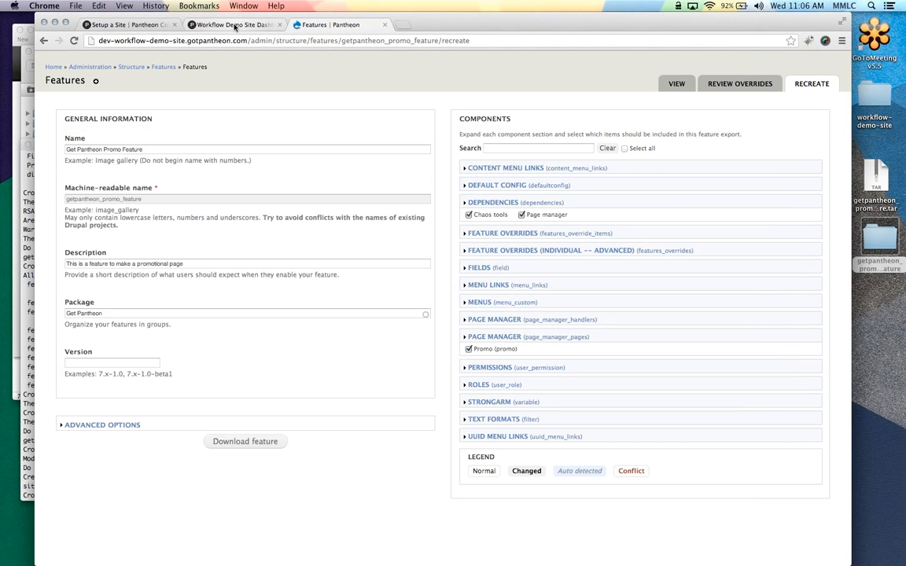
{"action": "left_click", "coordinate": [235, 25]}
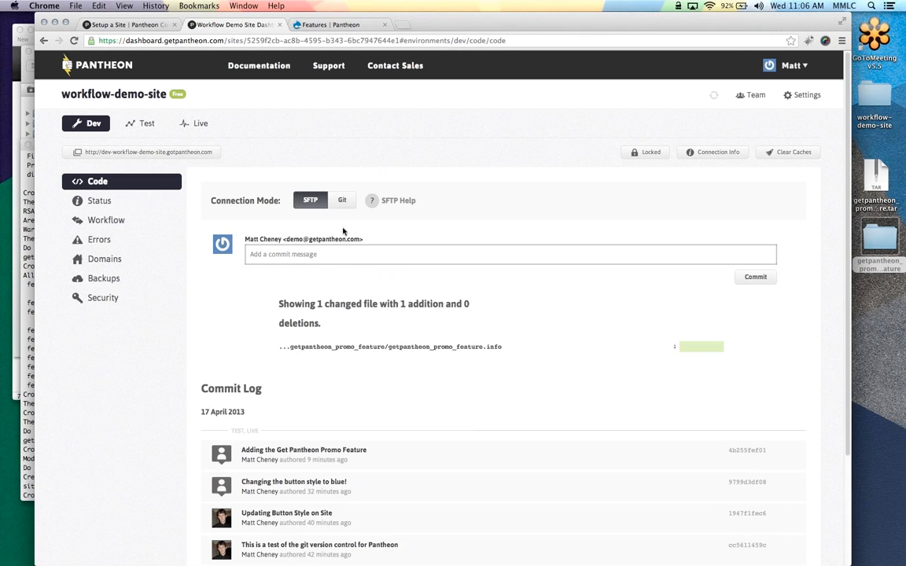
{"action": "mouse_move", "coordinate": [685, 347]}
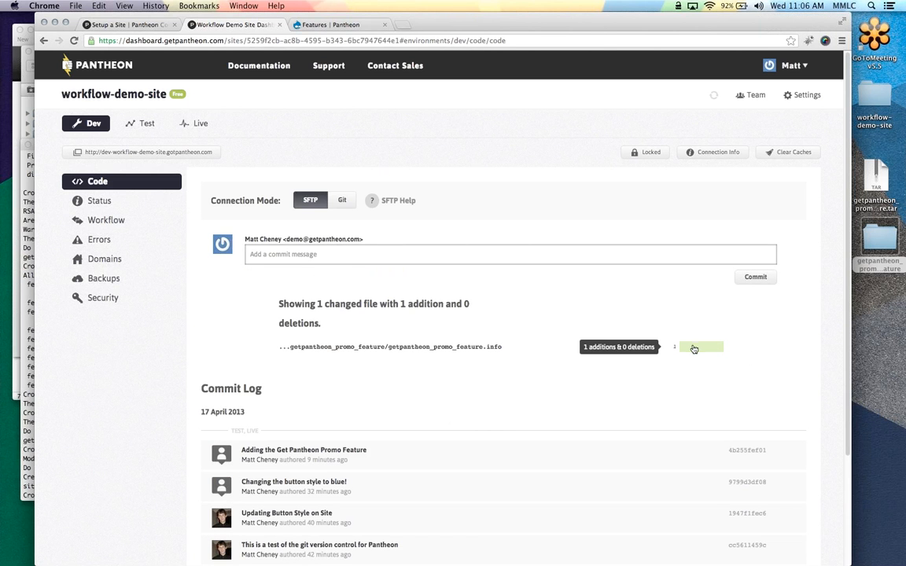
{"action": "left_click", "coordinate": [400, 256]}
{"action": "type", "text": "Move Twitt"}
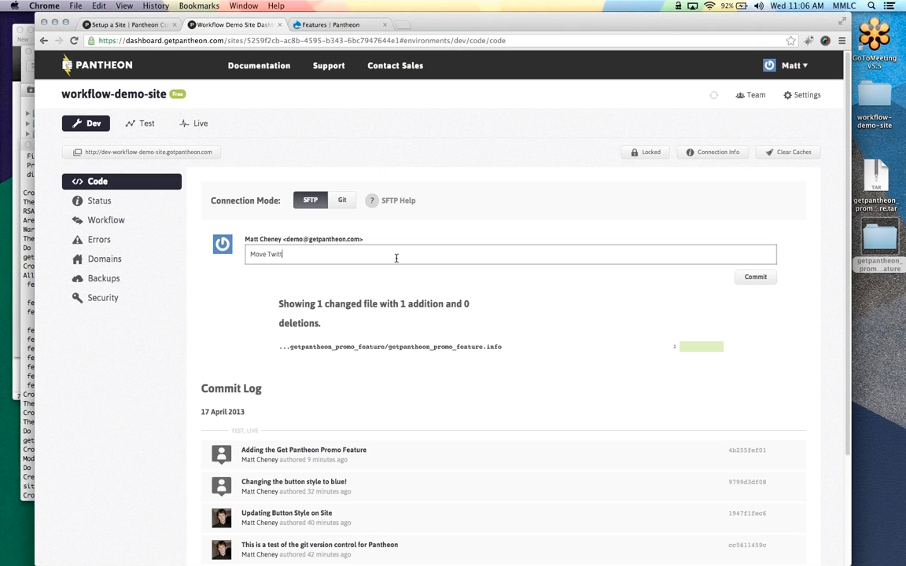
{"action": "type", "text": "er and Blog Post Positioning"}
{"action": "left_click", "coordinate": [757, 278]}
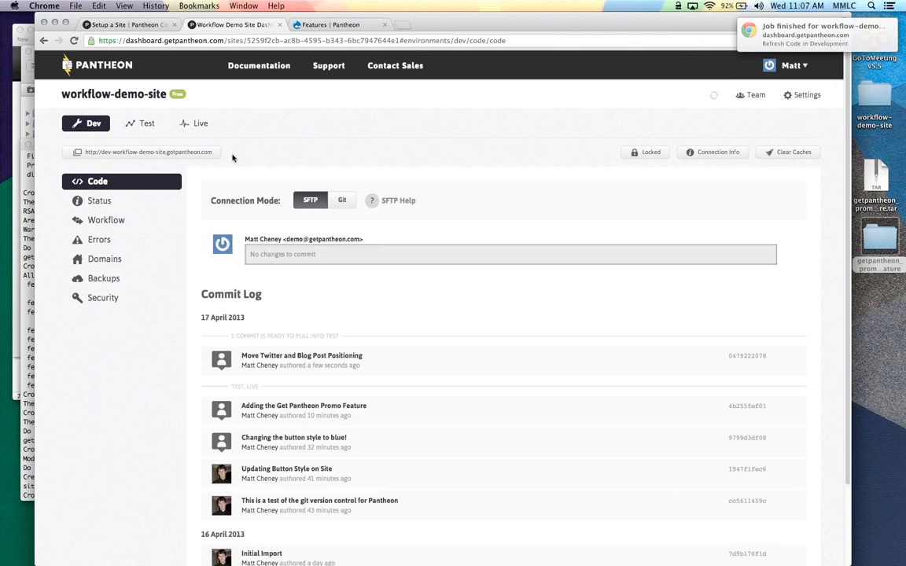
Pull the new commit from Development into Test, clear Test's caches, and open the test site
{"action": "left_click", "coordinate": [149, 124]}
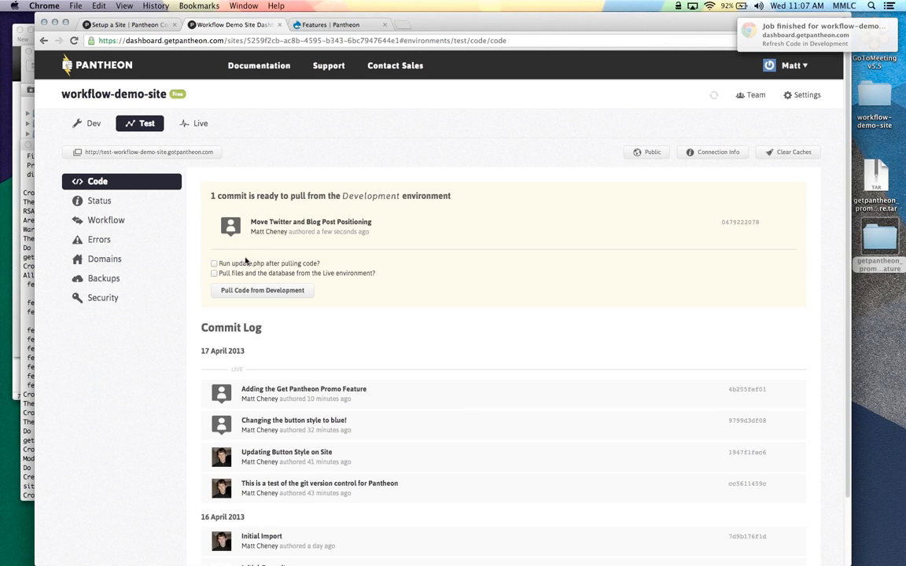
{"action": "left_click", "coordinate": [283, 289]}
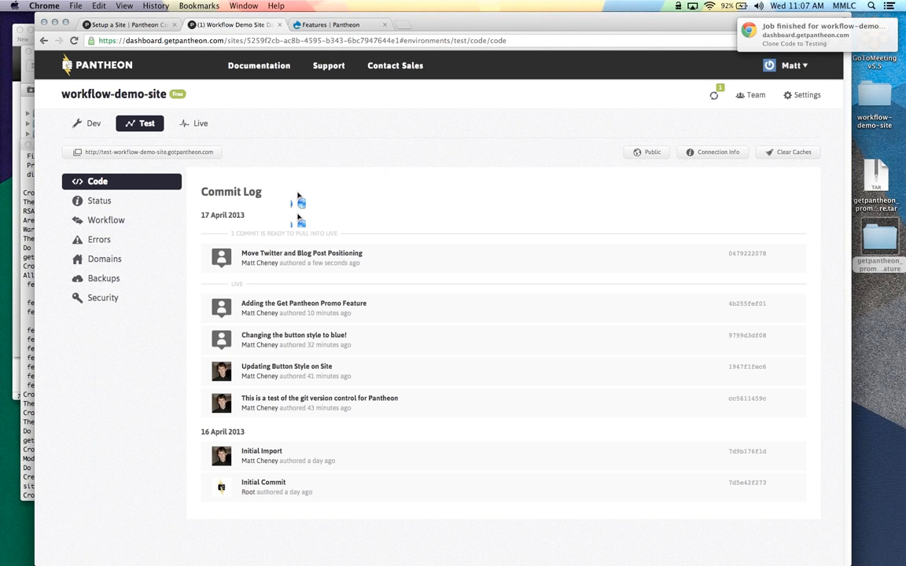
{"action": "left_click", "coordinate": [768, 155]}
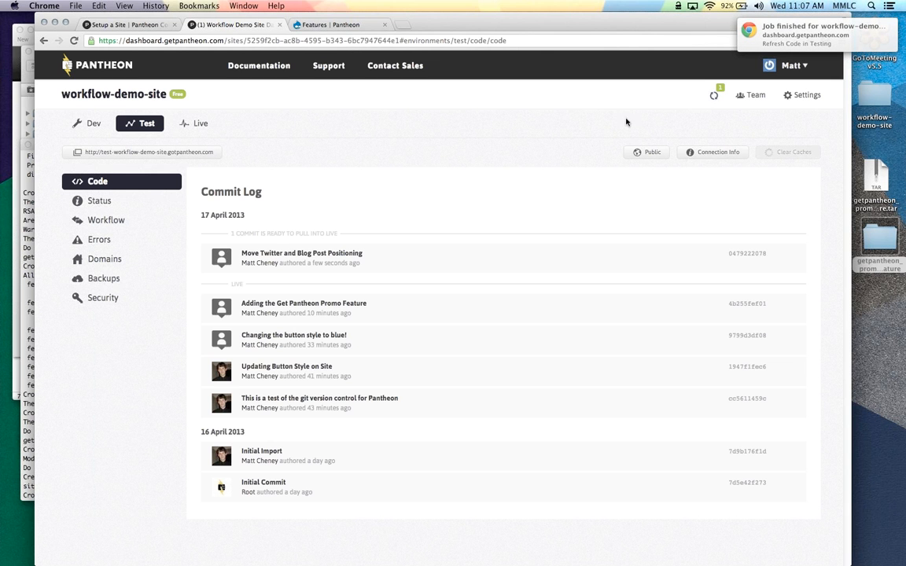
{"action": "left_click", "coordinate": [384, 24]}
{"action": "left_click", "coordinate": [198, 154]}
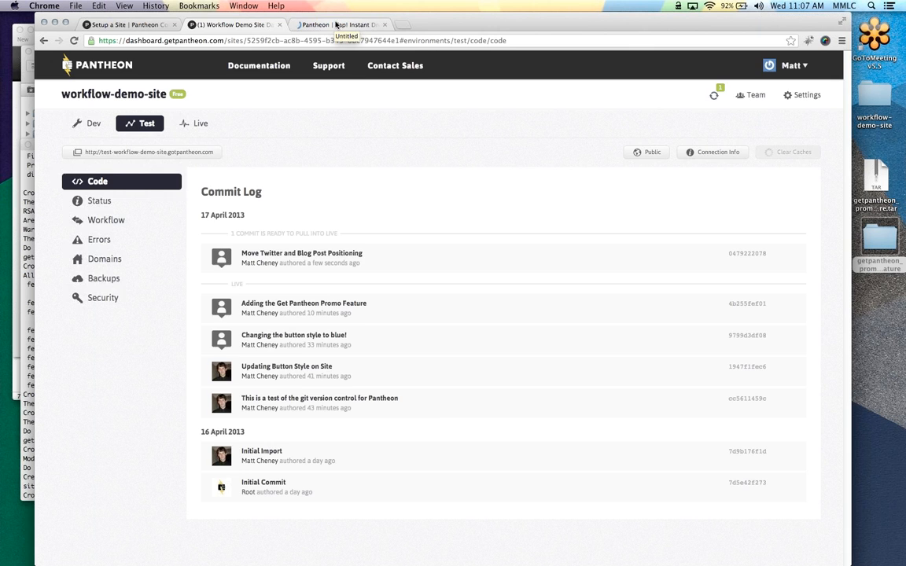
Load /promo on the test site to check the Twitter feed and Latest posts layout
{"action": "left_click", "coordinate": [316, 25]}
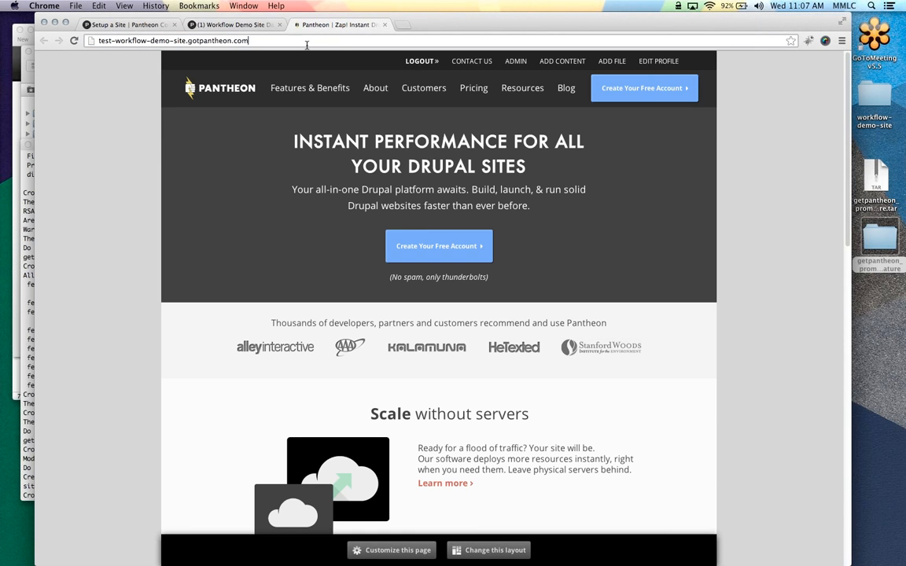
{"action": "type", "text": "/promo"}
{"action": "key", "text": "Return"}
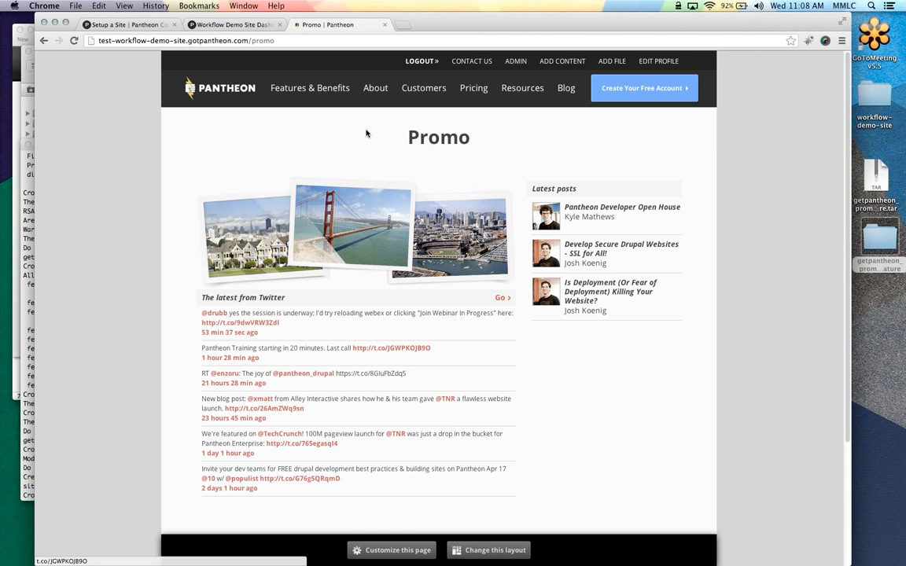
Pull the tested commit from Testing into the Live environment
{"action": "left_click", "coordinate": [220, 25]}
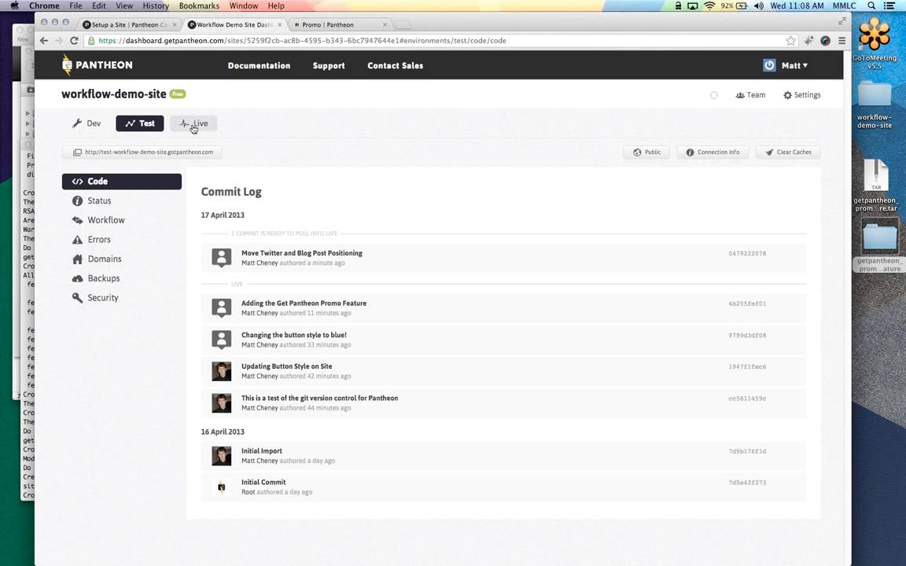
{"action": "left_click", "coordinate": [193, 126]}
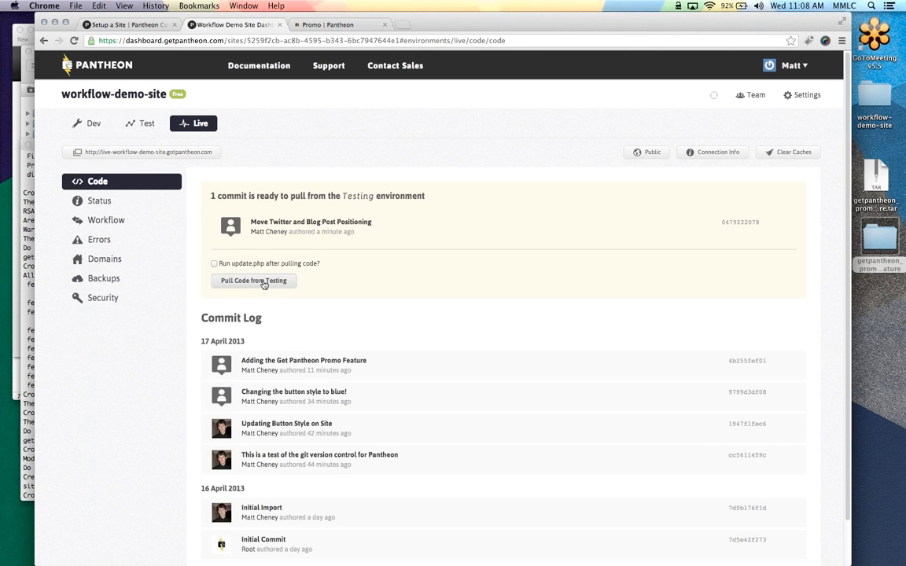
{"action": "left_click", "coordinate": [263, 282]}
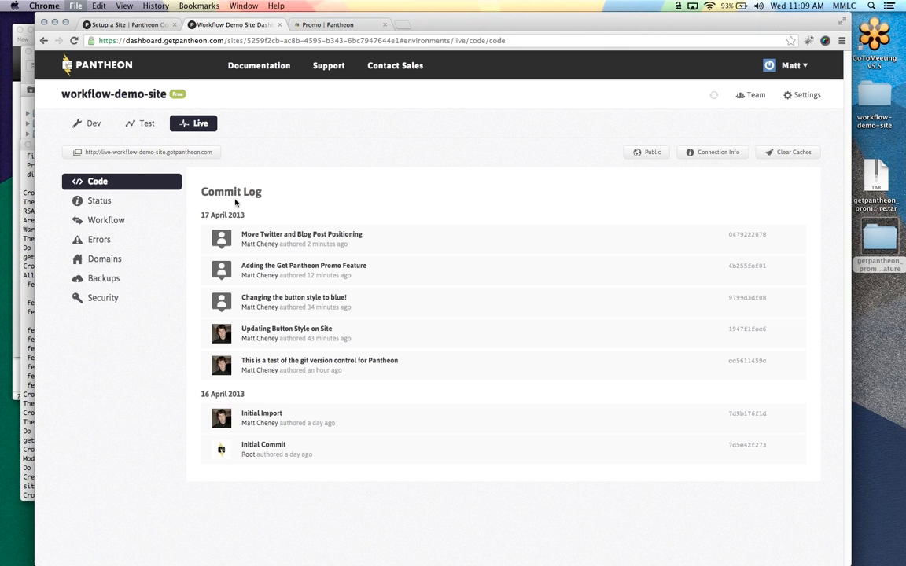
Search for hook_update_N in a new browser tab
{"action": "key", "text": "ctrl+t"}
{"action": "type", "text": "hook_update_N"}
{"action": "key", "text": "Return"}
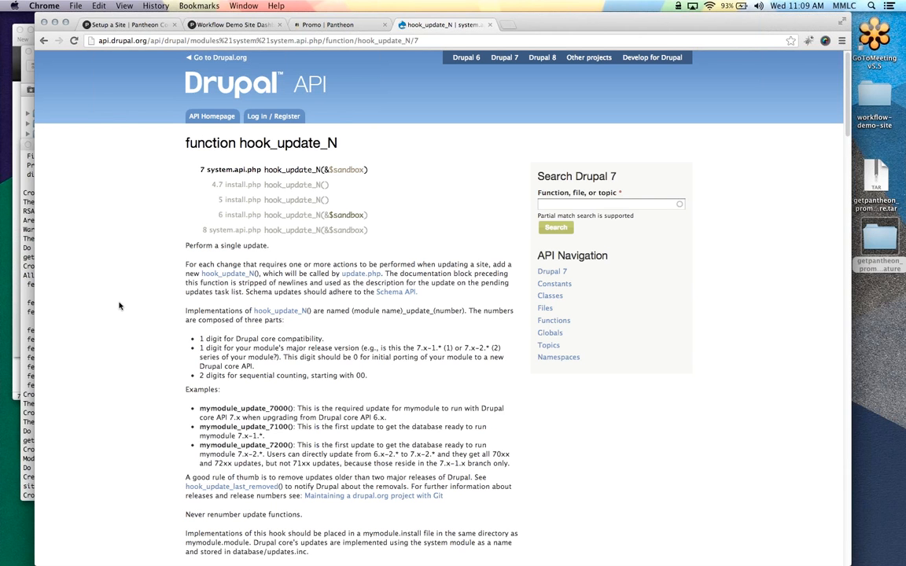
Read the hook_update_N page down to the db_add_field code sample and back to the examples
{"action": "scroll", "coordinate": [119, 311], "scroll_direction": "down", "scroll_amount": 1}
{"action": "scroll", "coordinate": [120, 311], "scroll_direction": "down", "scroll_amount": 5}
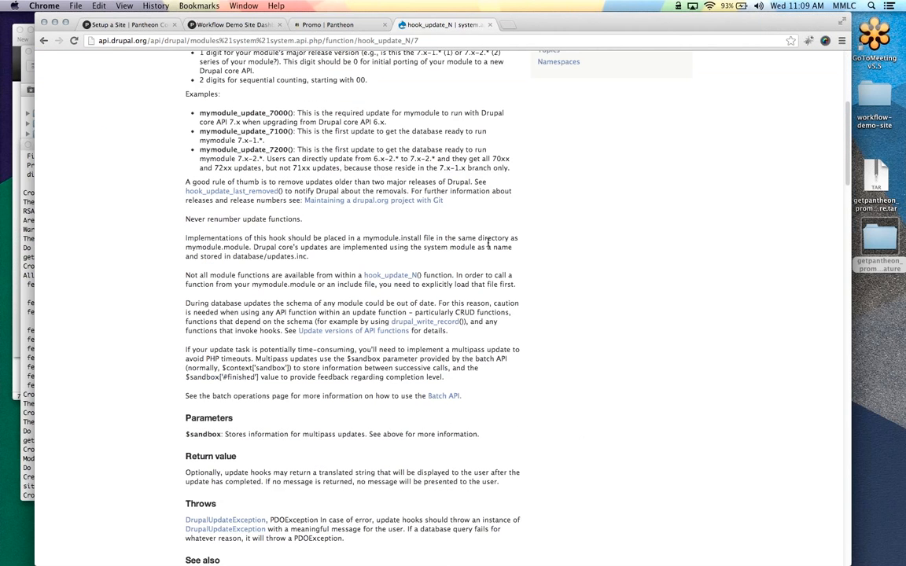
{"action": "scroll", "coordinate": [488, 246], "scroll_direction": "down", "scroll_amount": 5}
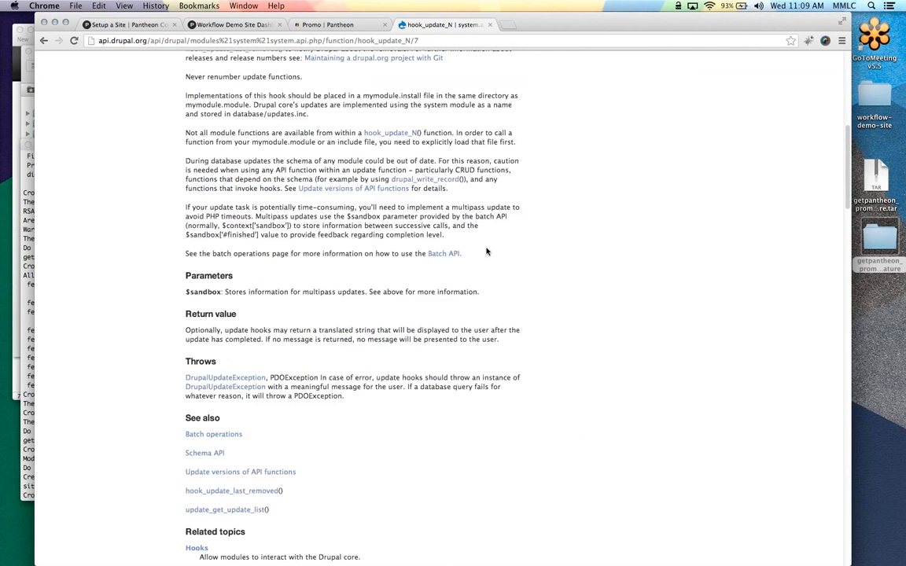
{"action": "scroll", "coordinate": [486, 247], "scroll_direction": "down", "scroll_amount": 8}
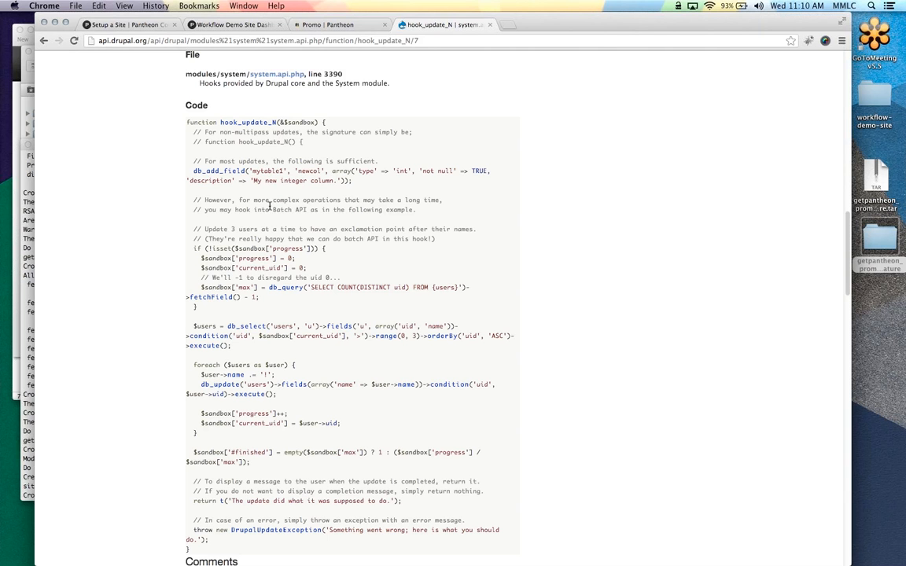
{"action": "left_click_drag", "start_coordinate": [353, 180], "coordinate": [189, 174]}
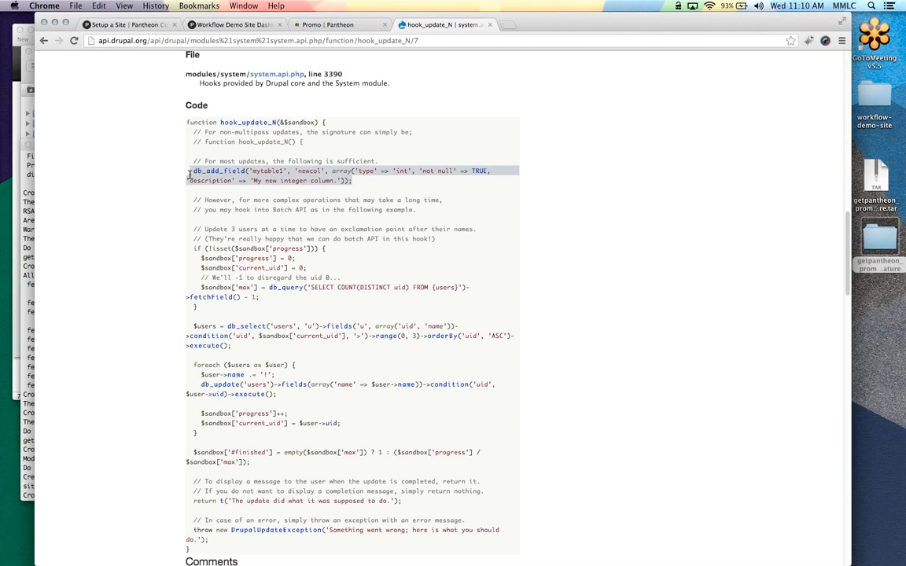
{"action": "left_click", "coordinate": [165, 189]}
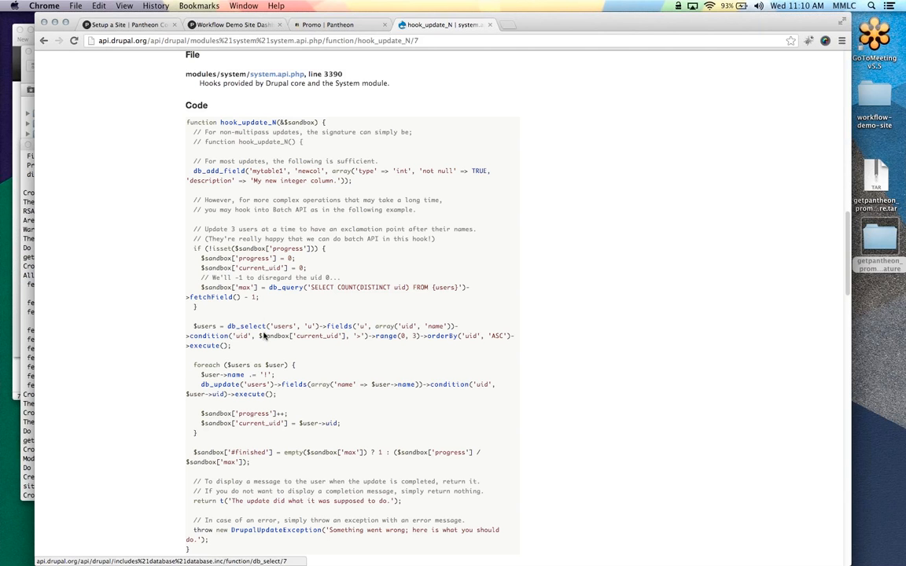
{"action": "scroll", "coordinate": [259, 333], "scroll_direction": "up", "scroll_amount": 2}
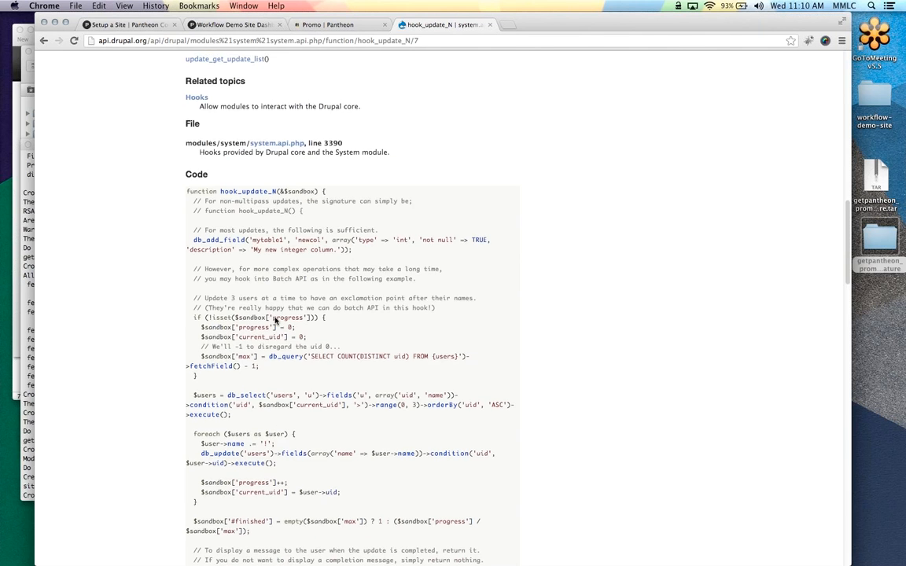
{"action": "scroll", "coordinate": [271, 320], "scroll_direction": "up", "scroll_amount": 4}
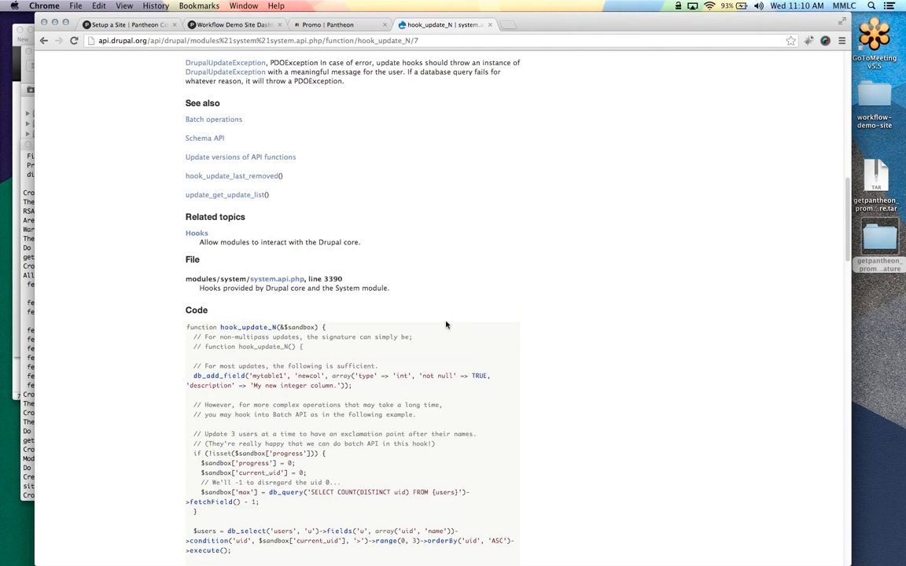
{"action": "scroll", "coordinate": [273, 259], "scroll_direction": "down", "scroll_amount": 2}
{"action": "scroll", "coordinate": [318, 257], "scroll_direction": "down", "scroll_amount": 1}
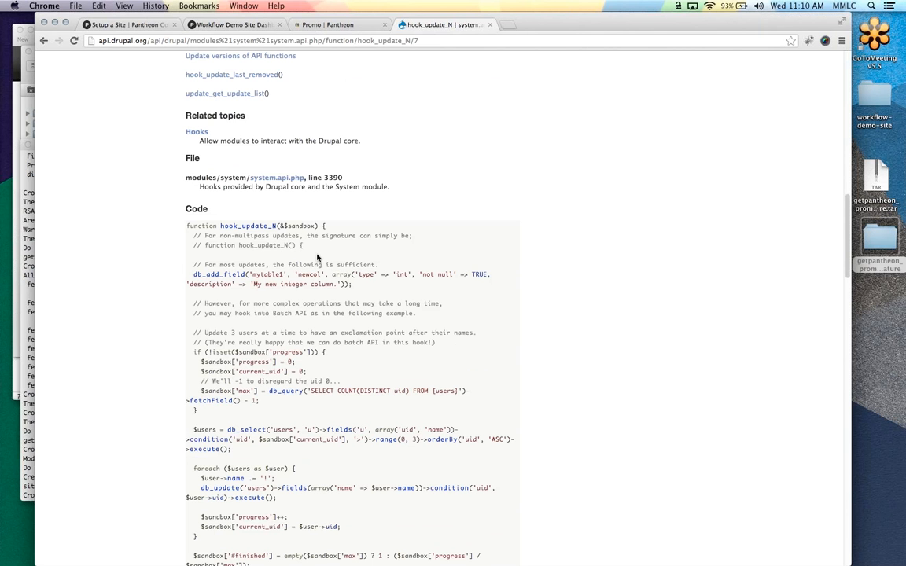
{"action": "scroll", "coordinate": [285, 230], "scroll_direction": "up", "scroll_amount": 3}
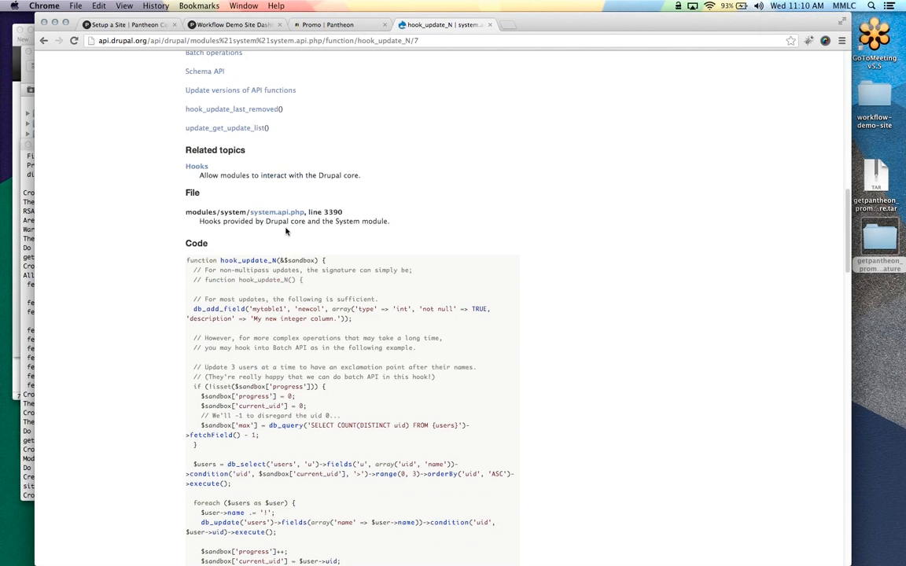
{"action": "scroll", "coordinate": [288, 232], "scroll_direction": "up", "scroll_amount": 10}
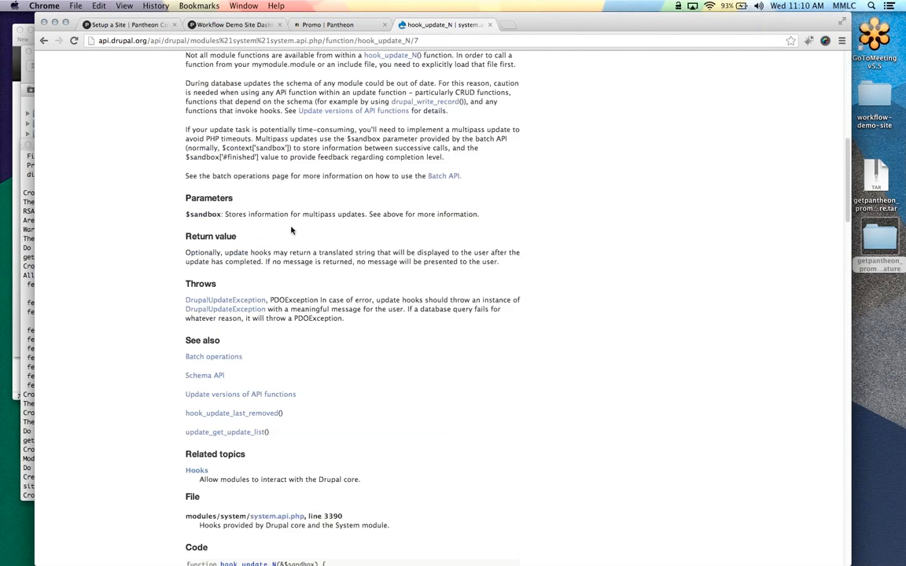
{"action": "scroll", "coordinate": [293, 227], "scroll_direction": "up", "scroll_amount": 7}
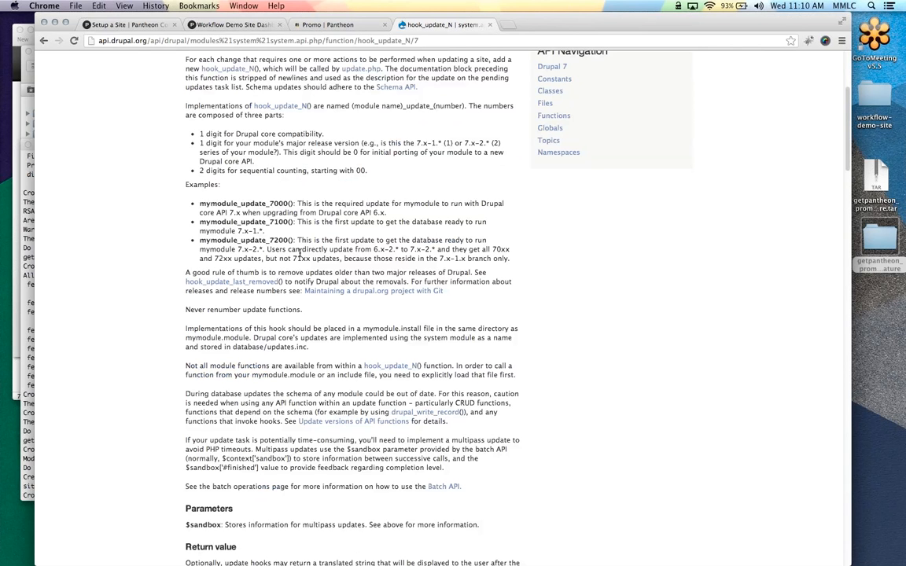
{"action": "left_click", "coordinate": [216, 26]}
Check Test's Workflow page, close the hook_update_N and Promo tabs, and return to Dev
{"action": "left_click", "coordinate": [108, 129]}
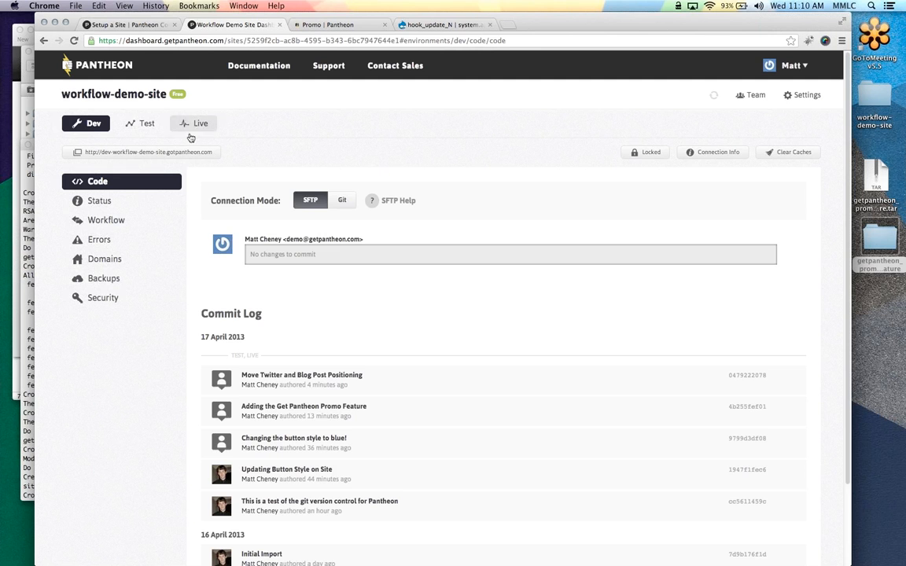
{"action": "left_click", "coordinate": [141, 124]}
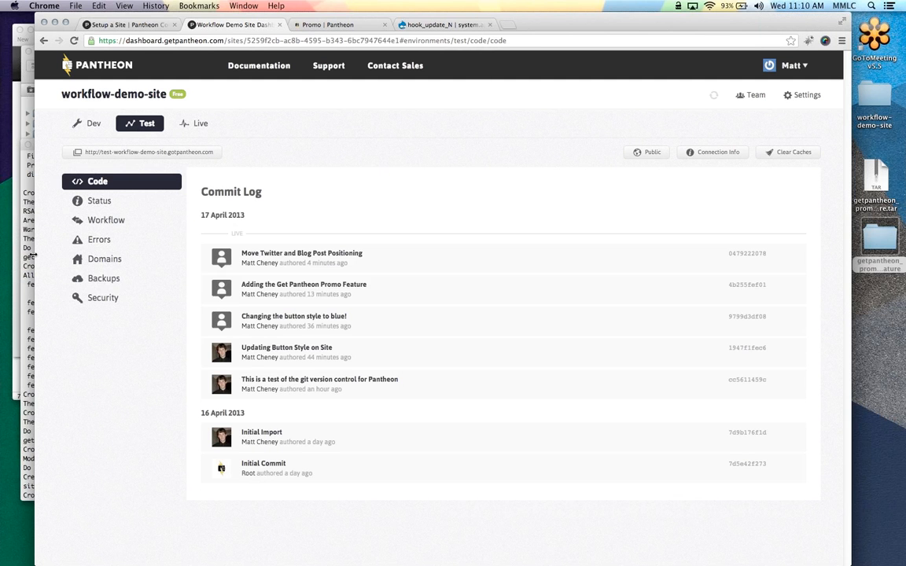
{"action": "left_click", "coordinate": [93, 224]}
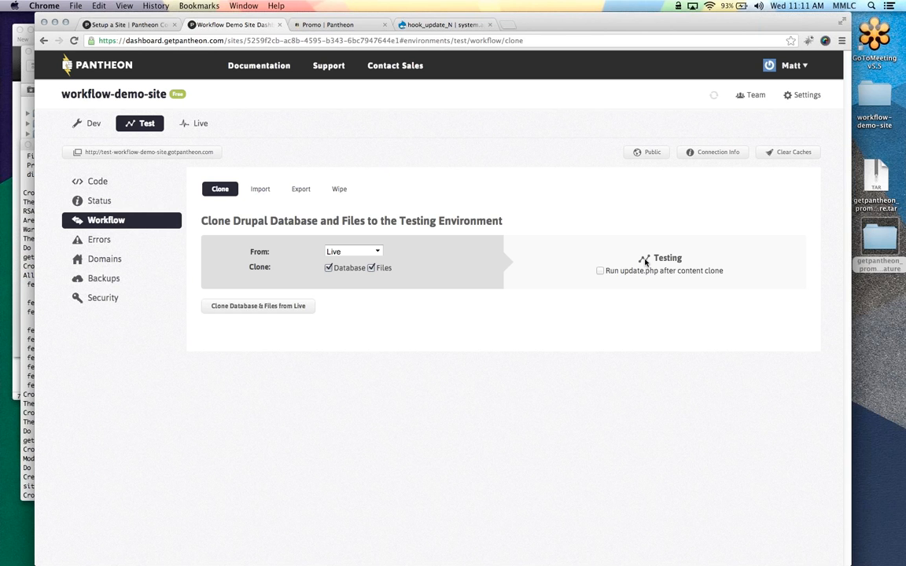
{"action": "left_click", "coordinate": [418, 25]}
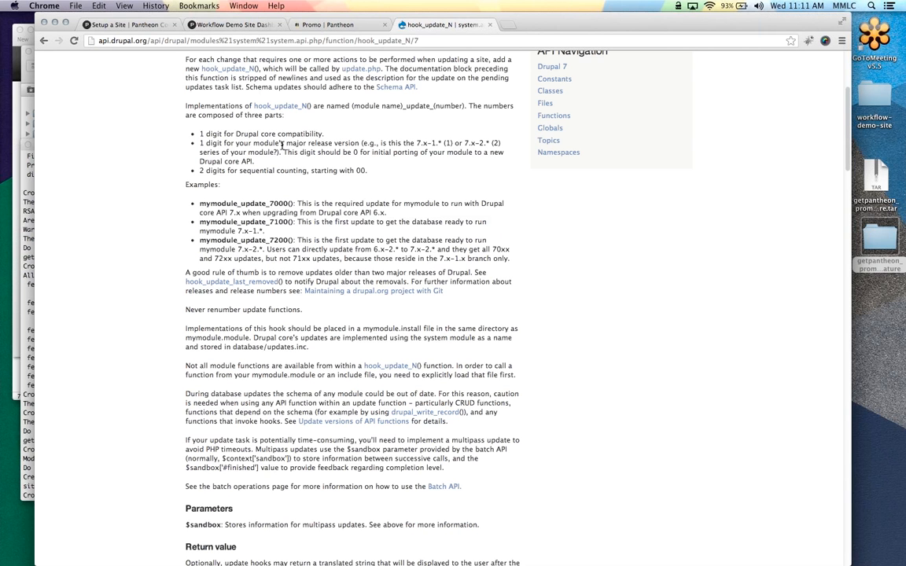
{"action": "left_click", "coordinate": [489, 24]}
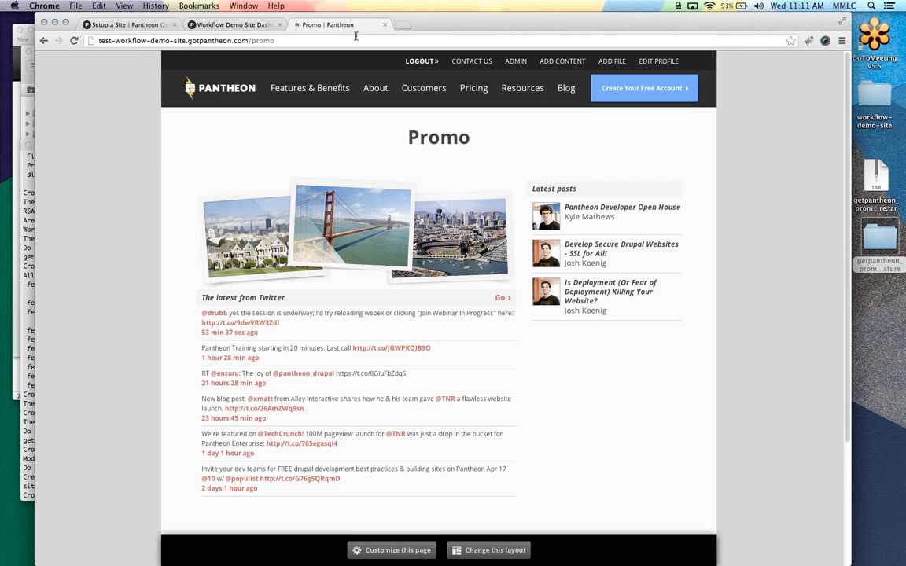
{"action": "left_click", "coordinate": [384, 25]}
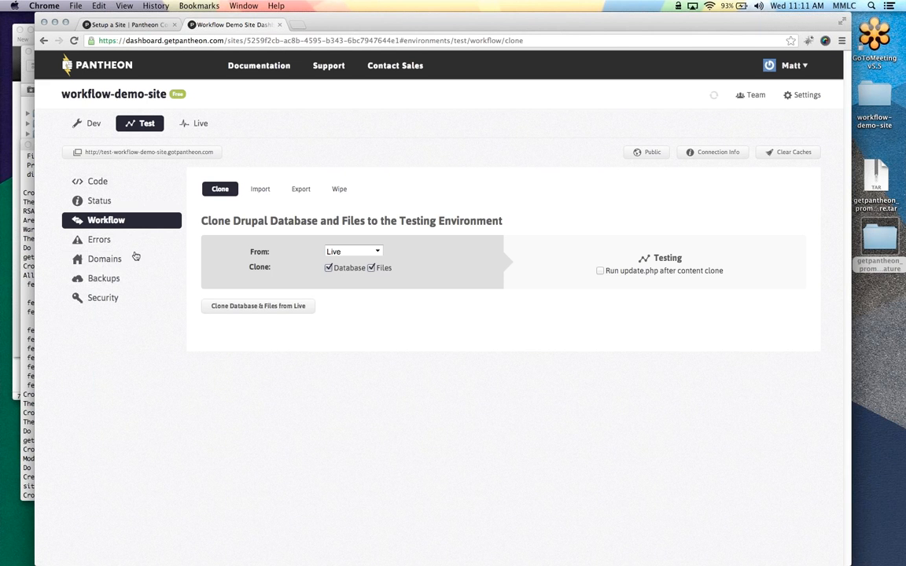
{"action": "left_click", "coordinate": [85, 122]}
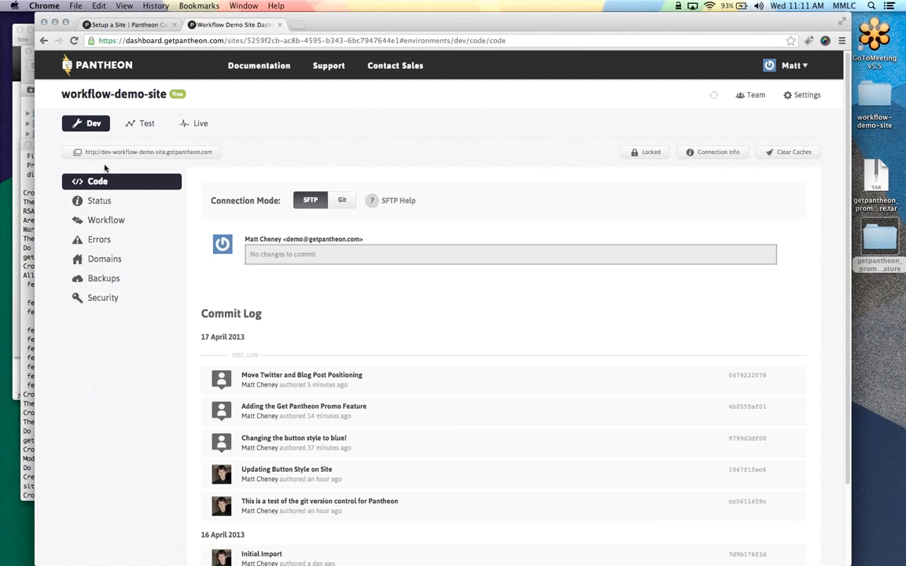
Set Dev's connection mode to Git, then view the empty Dev Backup Log
{"action": "left_click", "coordinate": [149, 281]}
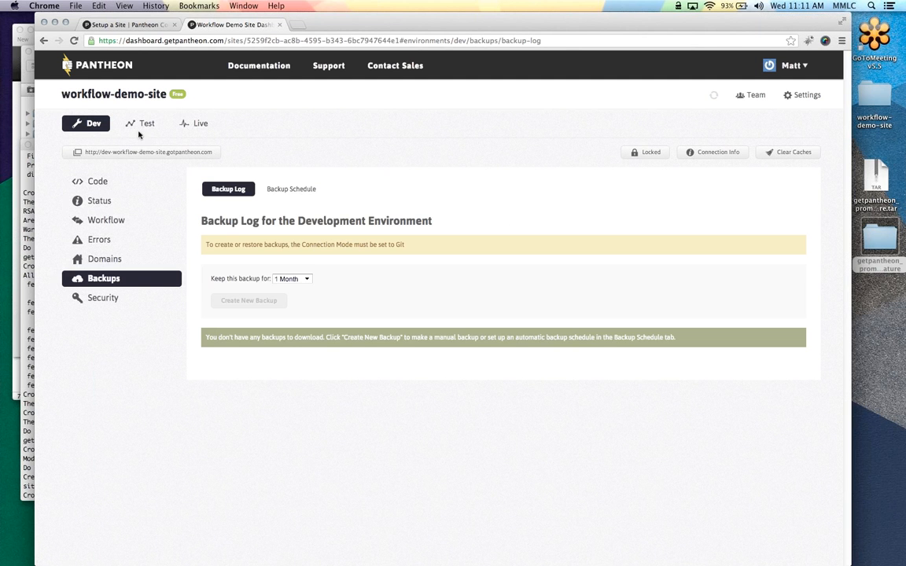
{"action": "left_click", "coordinate": [86, 180]}
{"action": "left_click", "coordinate": [344, 203]}
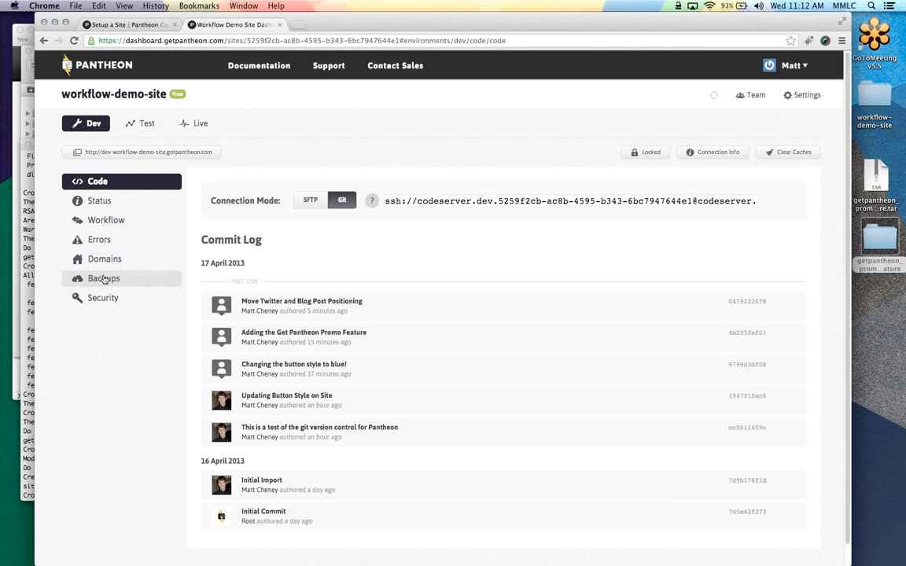
{"action": "left_click", "coordinate": [103, 279]}
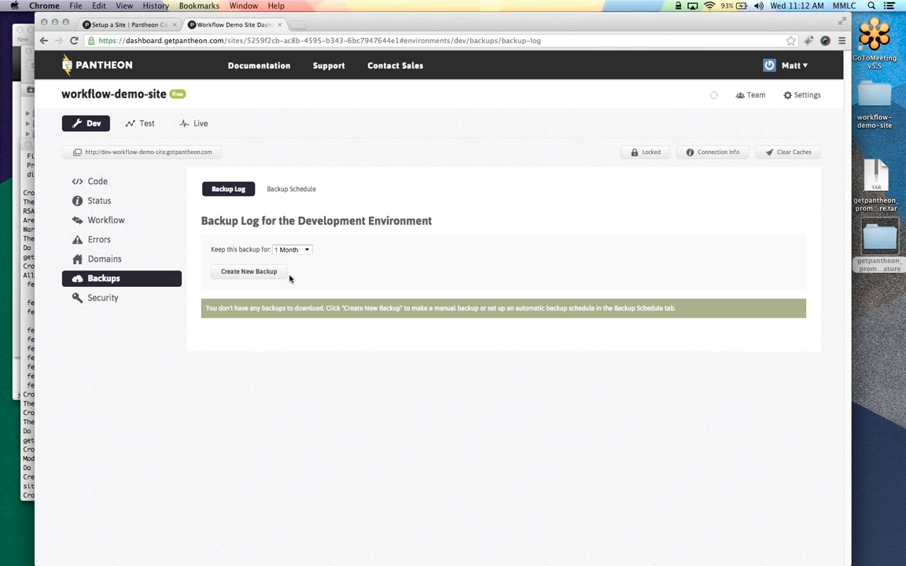
Create a Dev backup and select the temporary link for its 1.1 MB database archive
{"action": "left_click", "coordinate": [248, 275]}
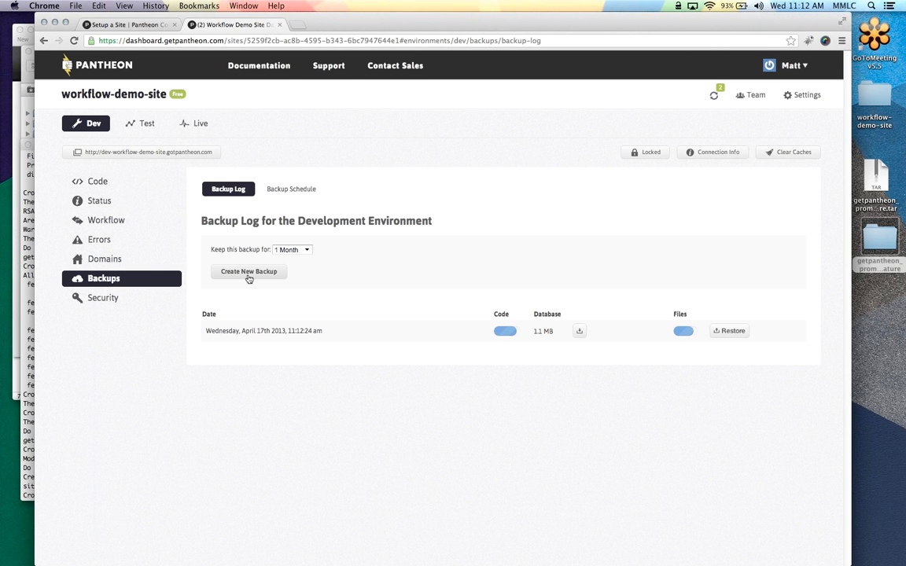
{"action": "left_click", "coordinate": [580, 332]}
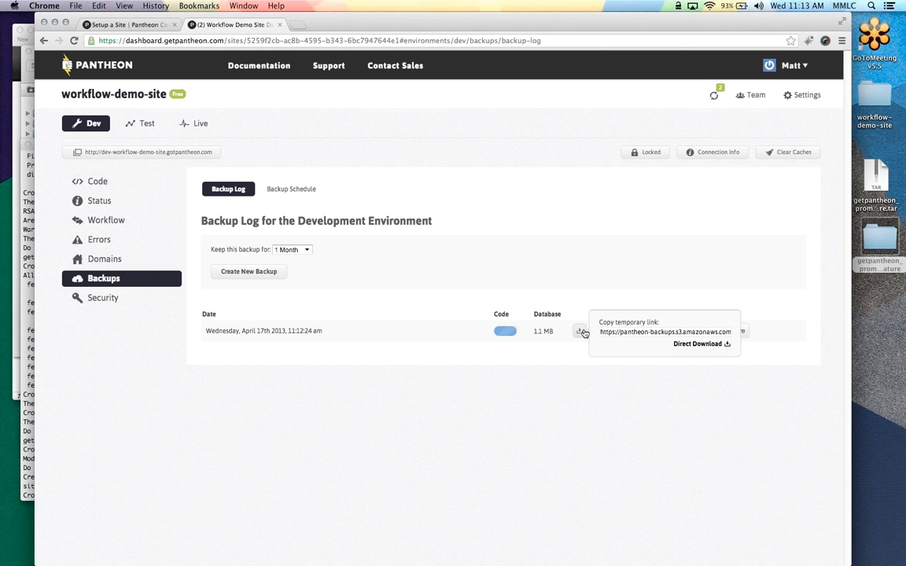
{"action": "left_click_drag", "start_coordinate": [601, 332], "coordinate": [677, 333]}
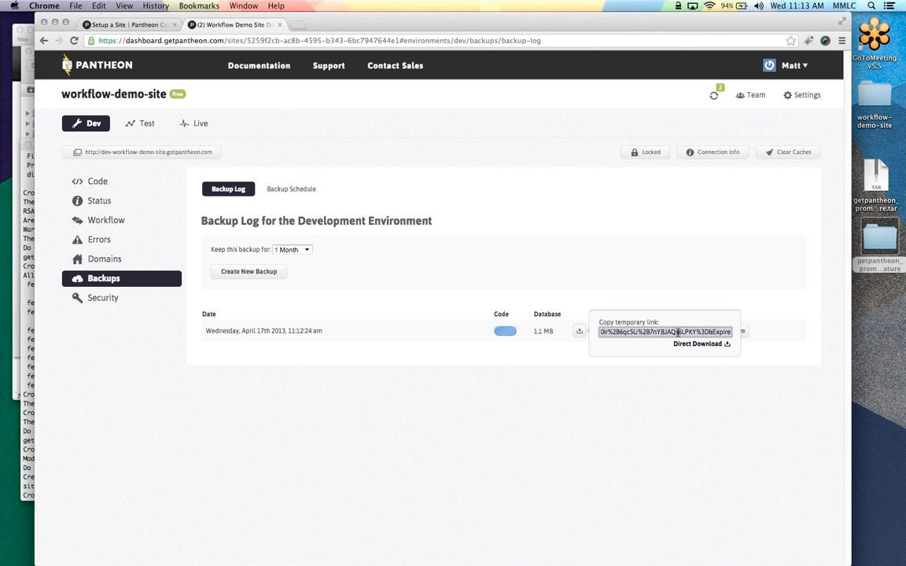
Open a new iTerm tab and change into the Desktop folder
{"action": "left_click", "coordinate": [29, 409]}
{"action": "key", "text": "super+t"}
{"action": "type", "text": "cd DEskt"}
{"action": "key", "text": "BackSpace"}
{"action": "key", "text": "BackSpace"}
{"action": "key", "text": "BackSpace"}
{"action": "key", "text": "BackSpace"}
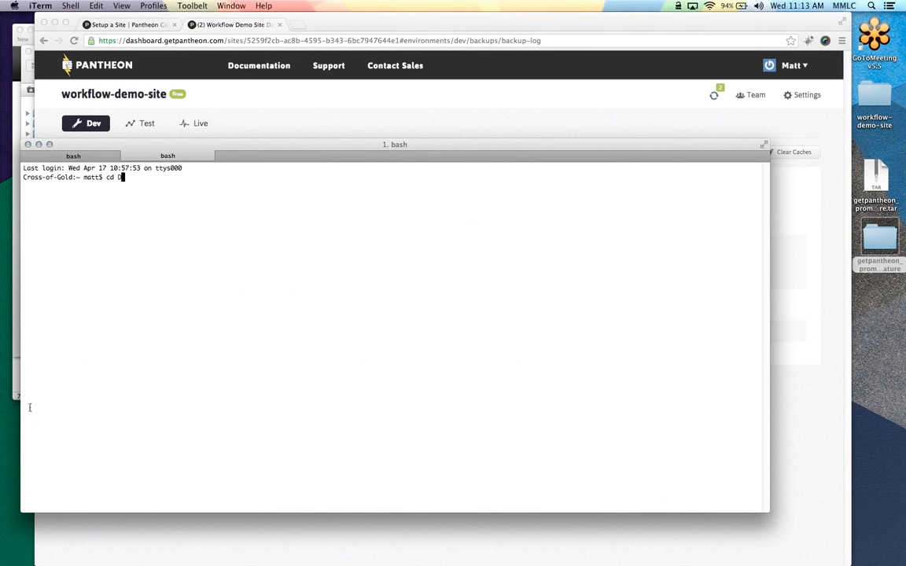
{"action": "type", "text": "esktop/"}
{"action": "key", "text": "Return"}
Fetch the database backup with wget from the pasted link, and also download it directly in Chrome
{"action": "type", "text": "wget \""}
{"action": "key", "text": "super+v"}
{"action": "type", "text": "\""}
{"action": "key", "text": "Return"}
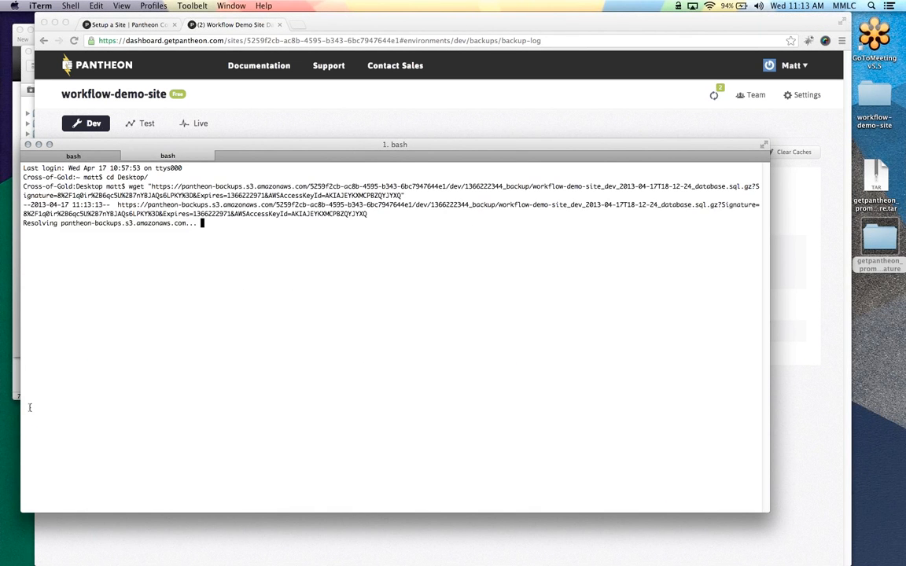
{"action": "left_click", "coordinate": [430, 122]}
{"action": "left_click", "coordinate": [699, 348]}
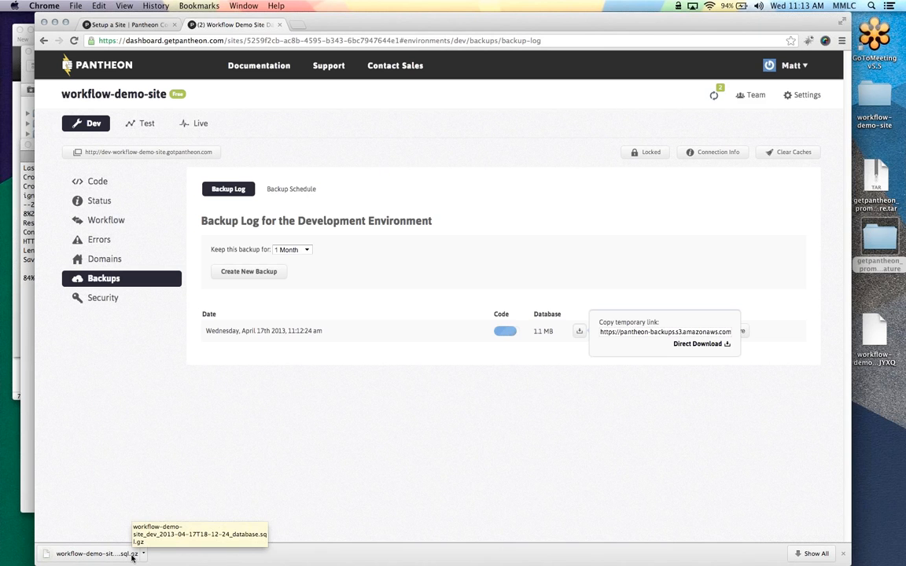
Dismiss the link popup and bring up the Dev environment's Workflow Import page for a MySQL database and site files
{"action": "left_click", "coordinate": [398, 351]}
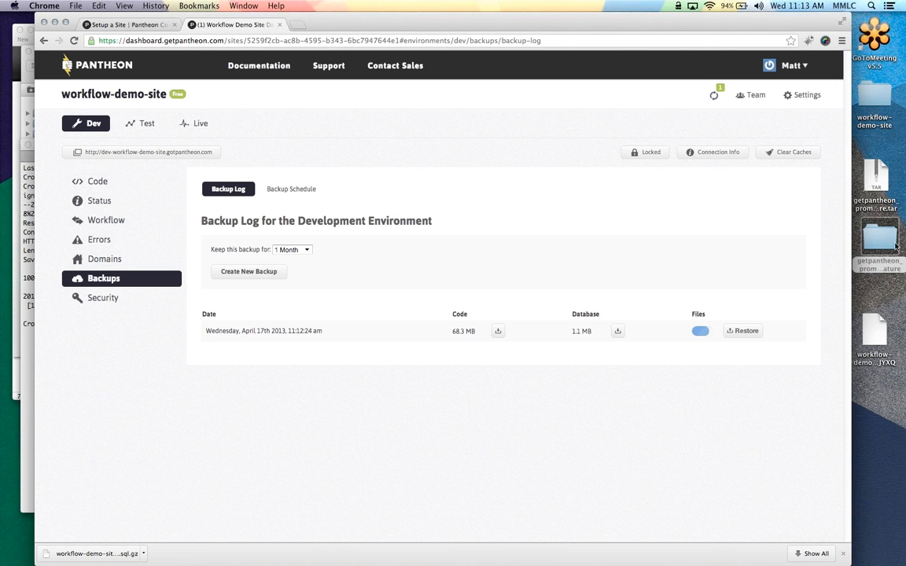
{"action": "left_click", "coordinate": [110, 223]}
{"action": "left_click", "coordinate": [261, 189]}
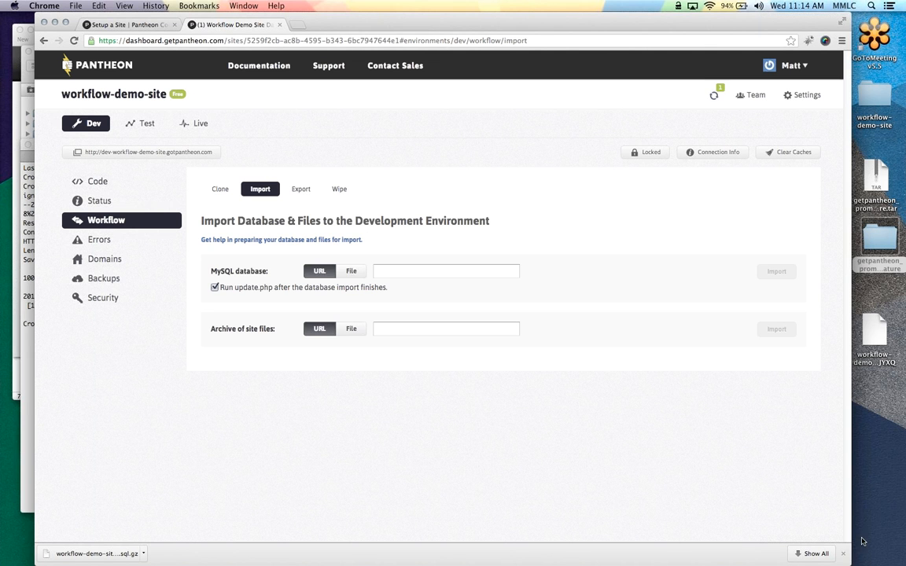
Close the downloads bar and return to Dev's Code page, where the commit log tops with 'Move Twitter and Blog Post Positioning'
{"action": "left_click", "coordinate": [843, 553]}
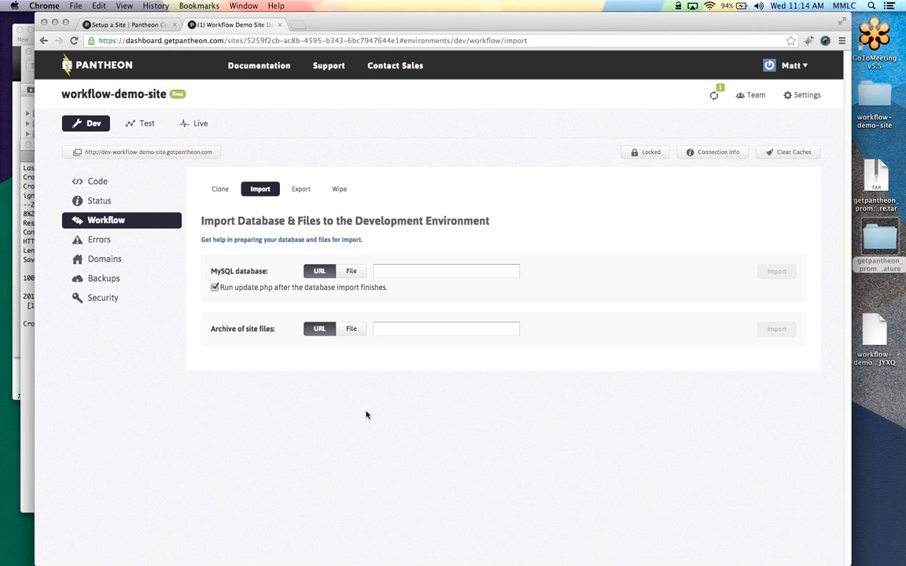
{"action": "left_click", "coordinate": [148, 183]}
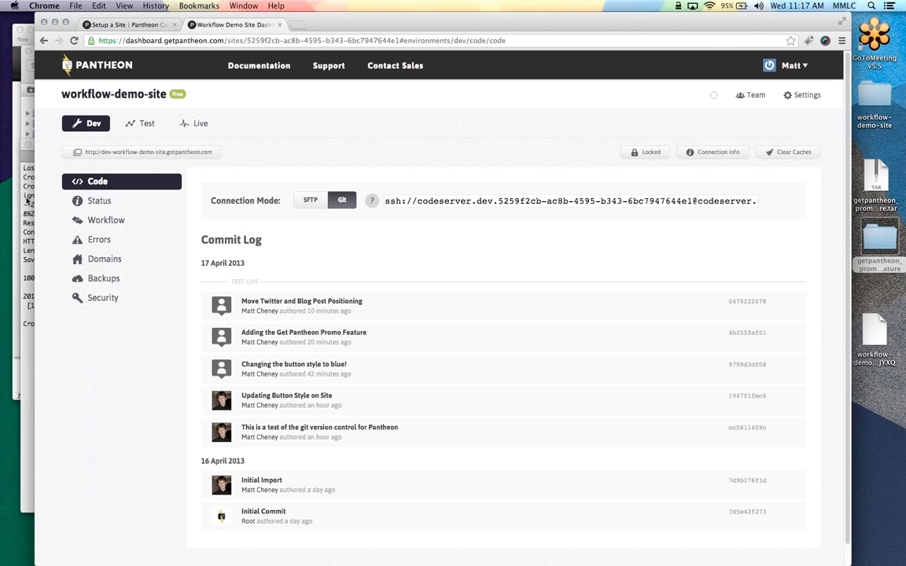
{"action": "mouse_move", "coordinate": [1, 187]}
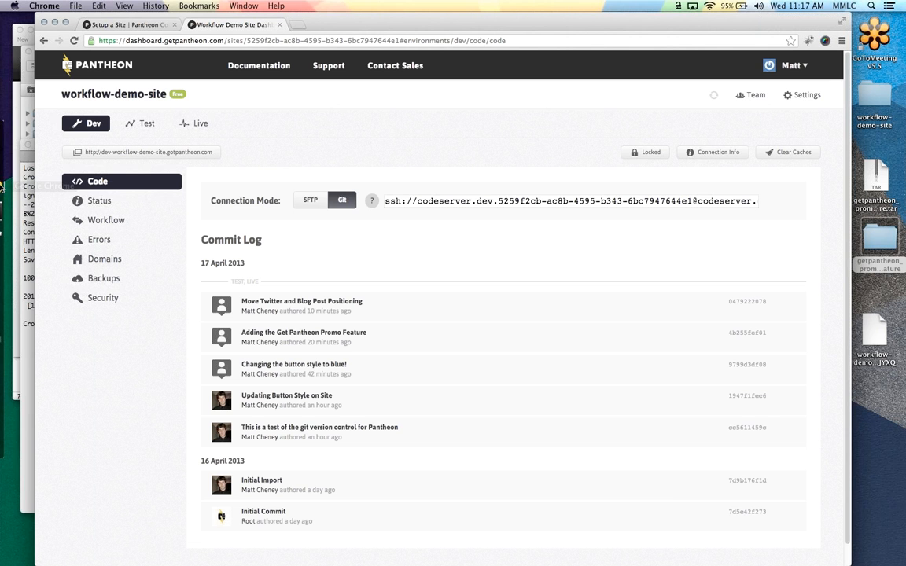
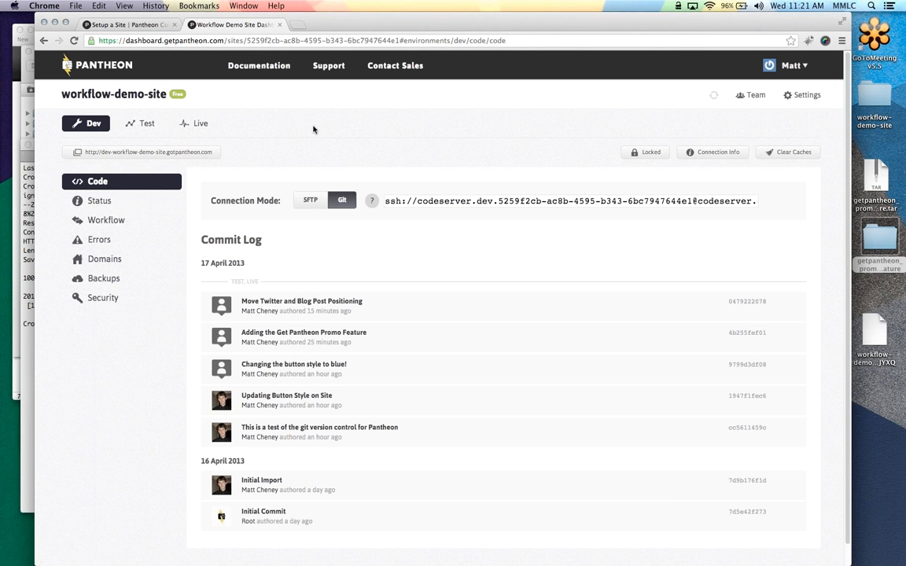
Show the Dev environment's Workflow Export page for database and files exports
{"action": "left_click", "coordinate": [100, 220]}
{"action": "left_click", "coordinate": [296, 190]}
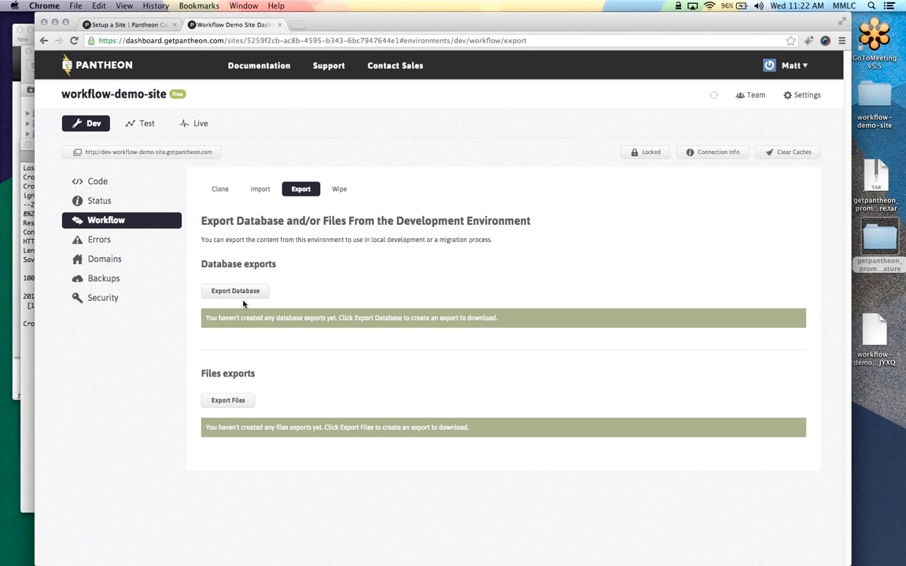
Go back to the Dev Code page showing the Git connection mode and commit log
{"action": "left_click", "coordinate": [158, 186]}
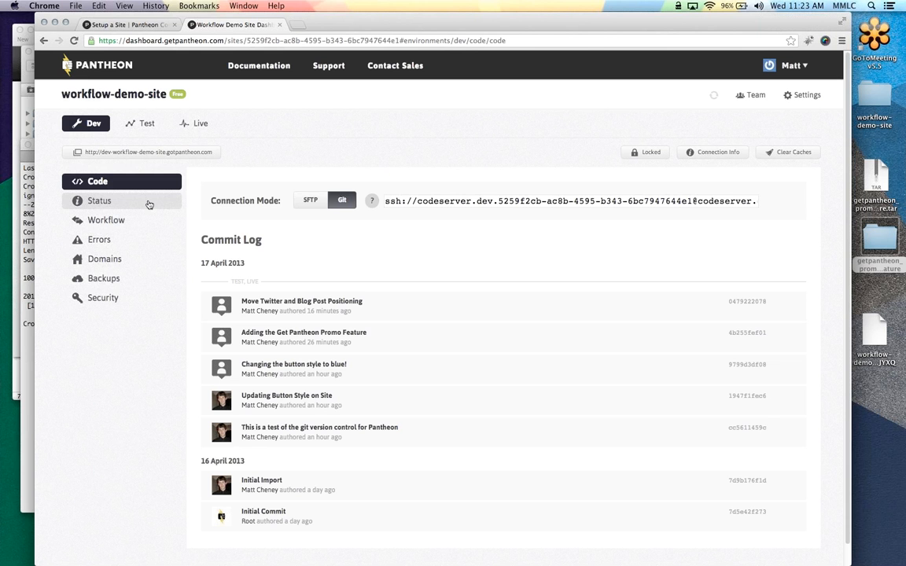
{"action": "left_click", "coordinate": [25, 198]}
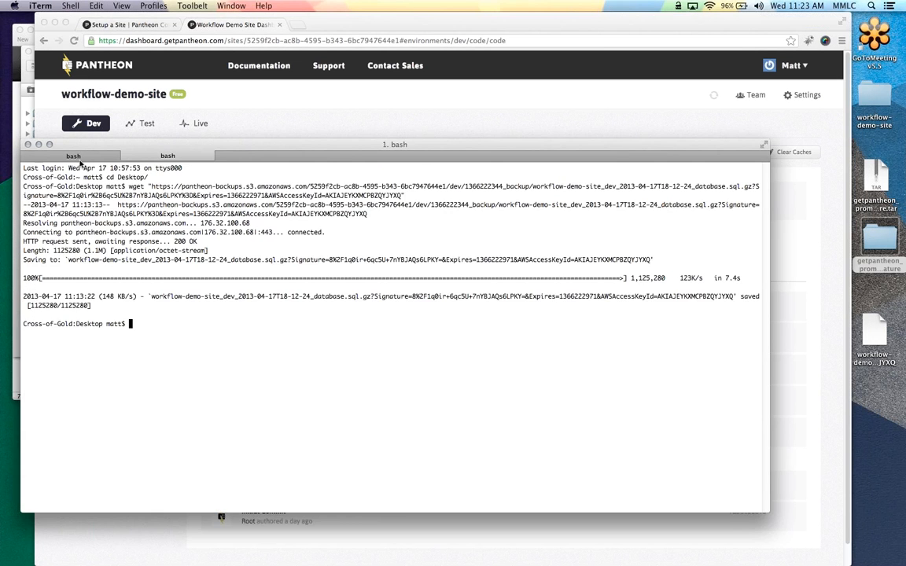
{"action": "left_click", "coordinate": [81, 158]}
{"action": "key", "text": "Up"}
{"action": "key", "text": "BackSpace"}
{"action": "key", "text": "BackSpace"}
{"action": "key", "text": "BackSpace"}
{"action": "key", "text": "BackSpace"}
{"action": "key", "text": "BackSpace"}
{"action": "key", "text": "BackSpace"}
{"action": "key", "text": "BackSpace"}
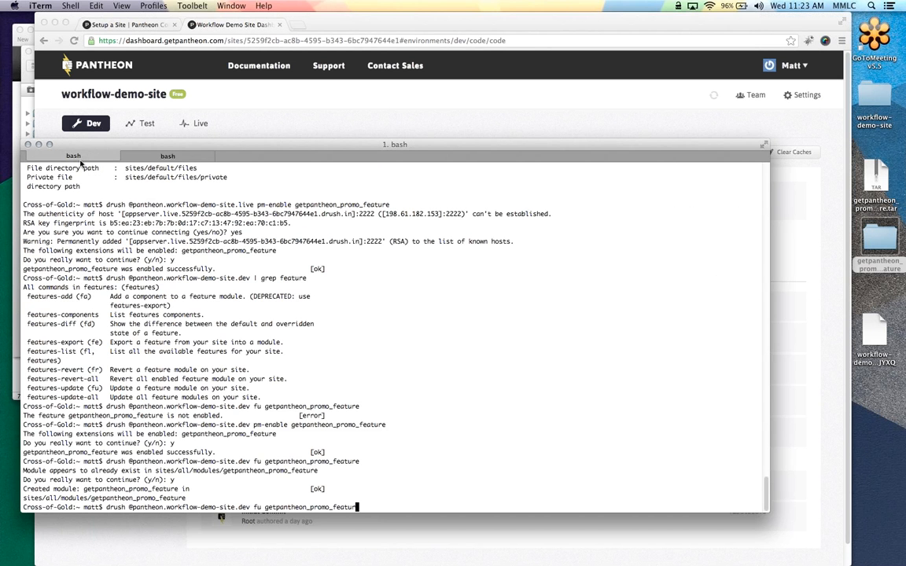
{"action": "key", "text": "BackSpace"}
{"action": "key", "text": "BackSpace"}
{"action": "key", "text": "BackSpace"}
{"action": "key", "text": "BackSpace"}
{"action": "key", "text": "BackSpace"}
{"action": "key", "text": "BackSpace"}
{"action": "key", "text": "BackSpace"}
{"action": "key", "text": "BackSpace"}
{"action": "key", "text": "BackSpace"}
{"action": "key", "text": "BackSpace"}
{"action": "key", "text": "BackSpace"}
{"action": "key", "text": "BackSpace"}
{"action": "key", "text": "BackSpace"}
{"action": "key", "text": "BackSpace"}
{"action": "key", "text": "BackSpace"}
{"action": "key", "text": "BackSpace"}
{"action": "key", "text": "BackSpace"}
{"action": "key", "text": "BackSpace"}
{"action": "key", "text": "BackSpace"}
{"action": "key", "text": "BackSpace"}
{"action": "key", "text": "BackSpace"}
{"action": "type", "text": "| grep u"}
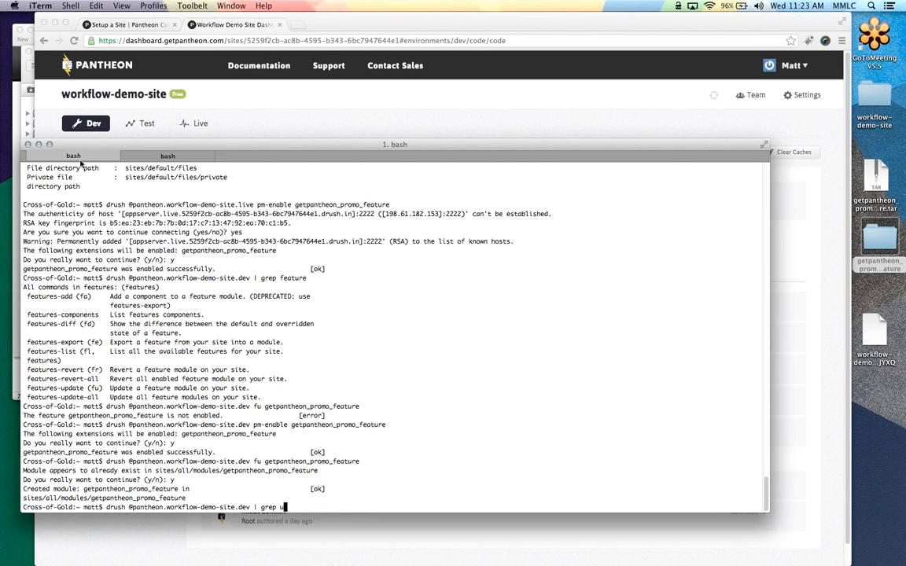
{"action": "type", "text": "pdate"}
{"action": "key", "text": "Return"}
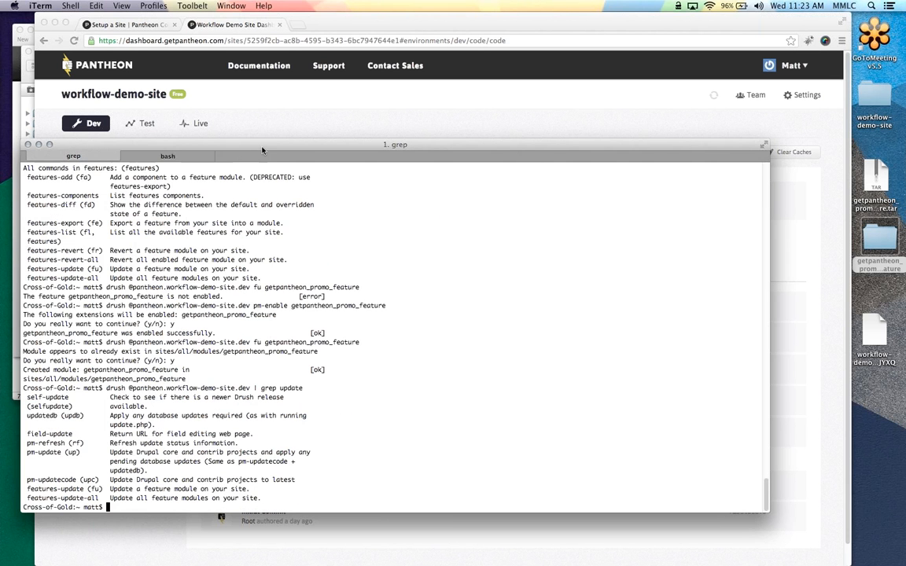
Clear the terminal, rerun the update listing, and mark the pm-update (up) line
{"action": "left_click_drag", "start_coordinate": [267, 143], "coordinate": [294, 84]}
{"action": "key", "text": "ctrl+l"}
{"action": "key", "text": "Up"}
{"action": "key", "text": "Return"}
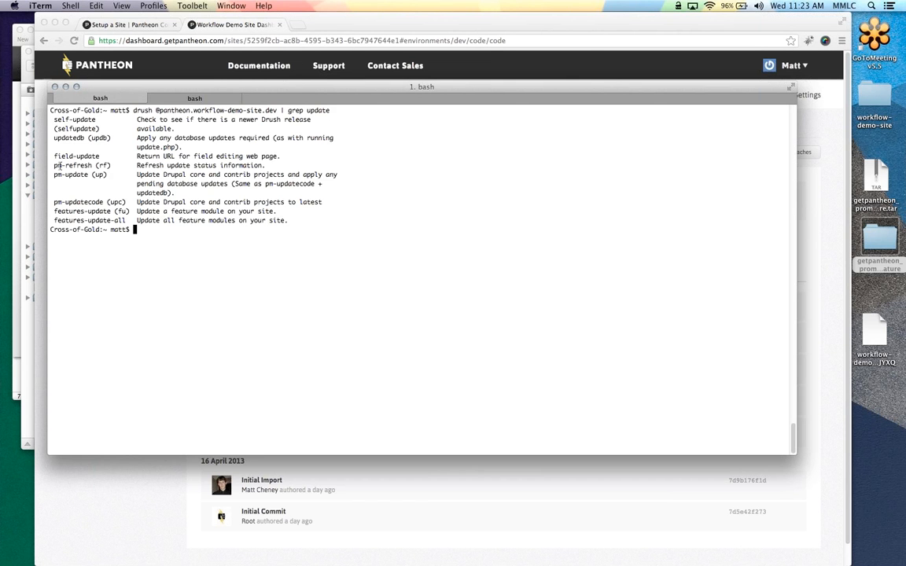
{"action": "mouse_move", "coordinate": [54, 174]}
{"action": "left_mouse_down"}
{"action": "mouse_move", "coordinate": [110, 175]}
{"action": "mouse_move", "coordinate": [53, 175]}
{"action": "left_mouse_up"}
{"action": "left_click", "coordinate": [110, 174]}
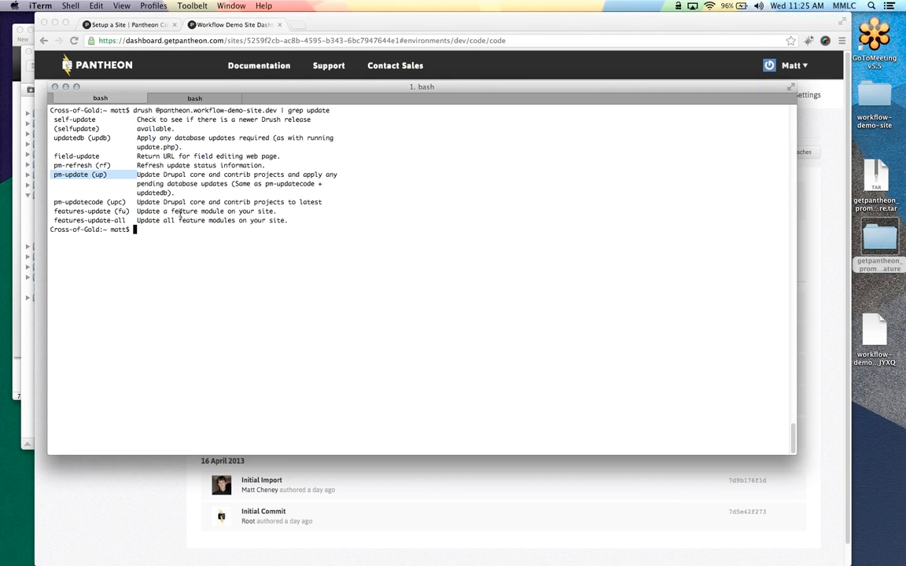
Switch from iTerm back to the Pantheon dashboard's Dev Code page in Chrome
{"action": "left_click", "coordinate": [187, 67]}
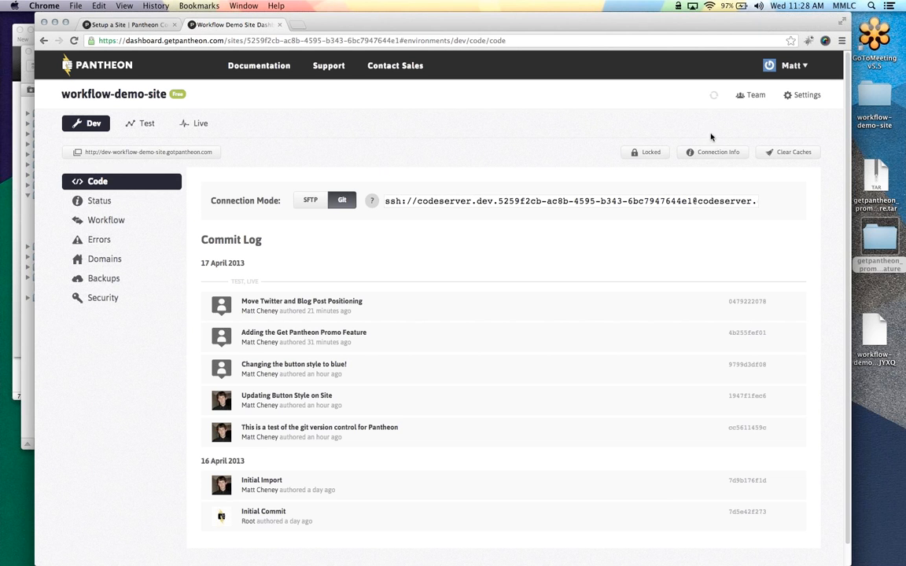
Reveal Dev Connection Info, select its Database Command Line, and move to iTerm
{"action": "left_click", "coordinate": [712, 152]}
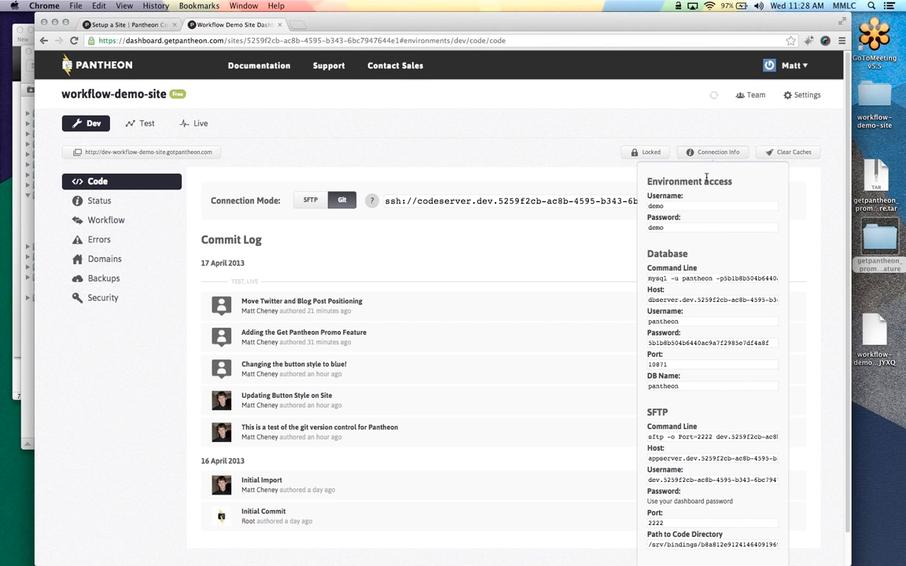
{"action": "scroll", "coordinate": [633, 162], "scroll_direction": "down", "scroll_amount": 1}
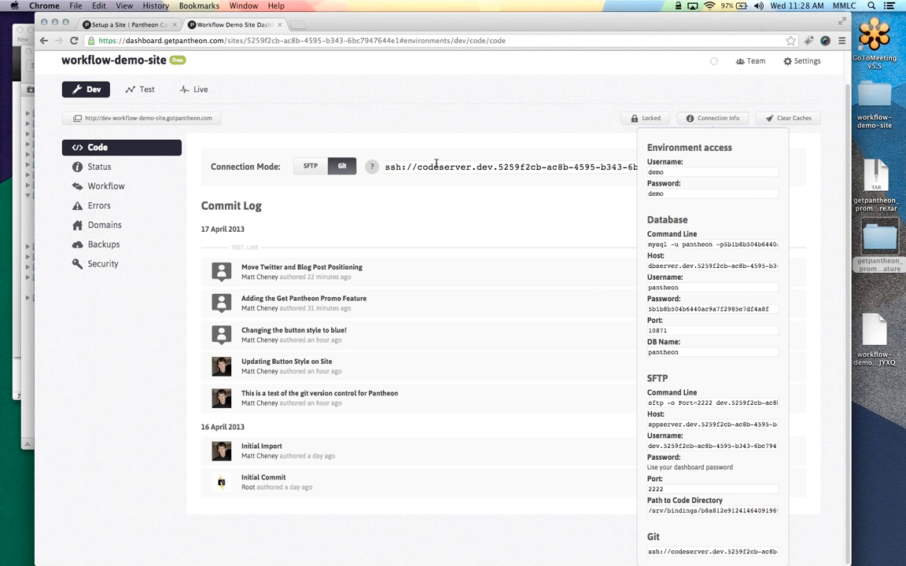
{"action": "left_click", "coordinate": [684, 245]}
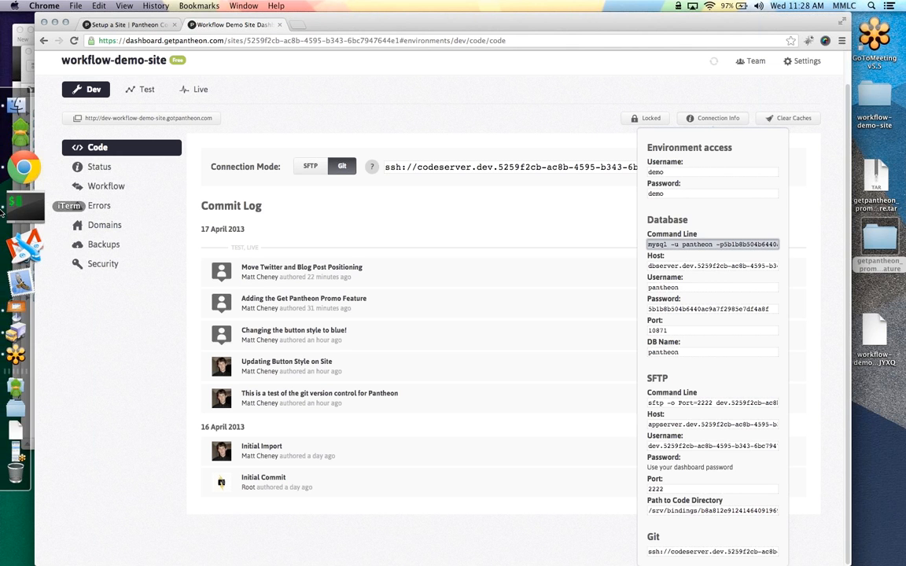
{"action": "left_click", "coordinate": [3, 209]}
Run 'show tables;' in the MySQL session, review the output, then bring Transmit forward
{"action": "type", "text": "show tables"}
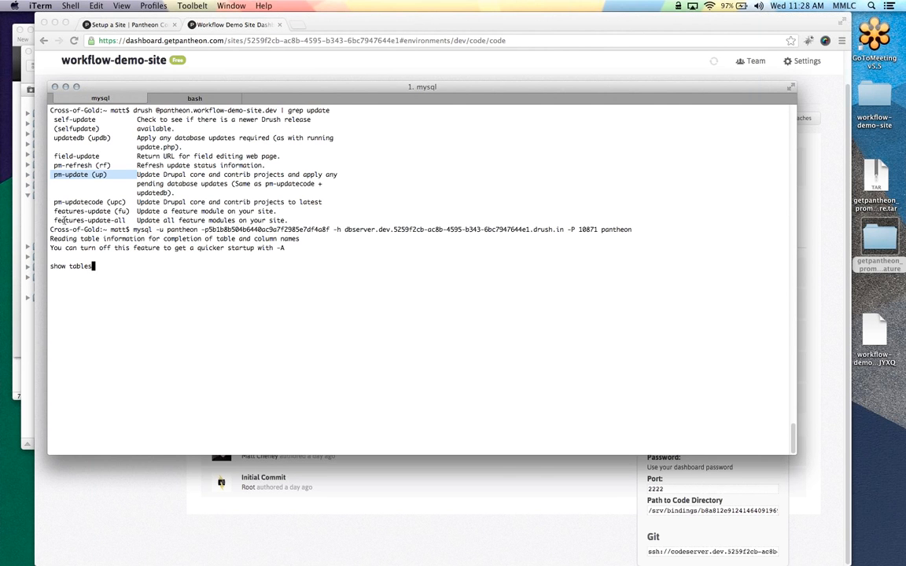
{"action": "type", "text": ";"}
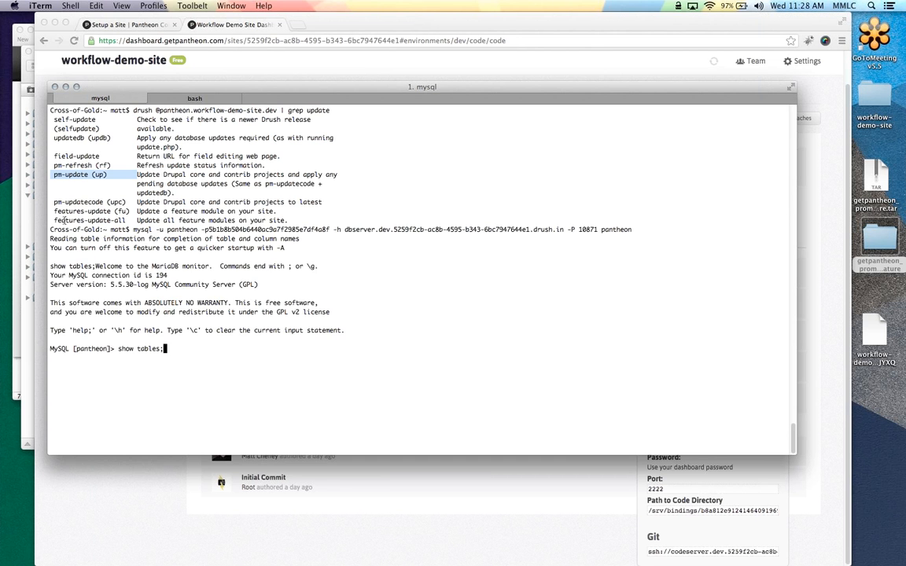
{"action": "key", "text": "Return"}
{"action": "scroll", "coordinate": [56, 221], "scroll_direction": "up", "scroll_amount": 10}
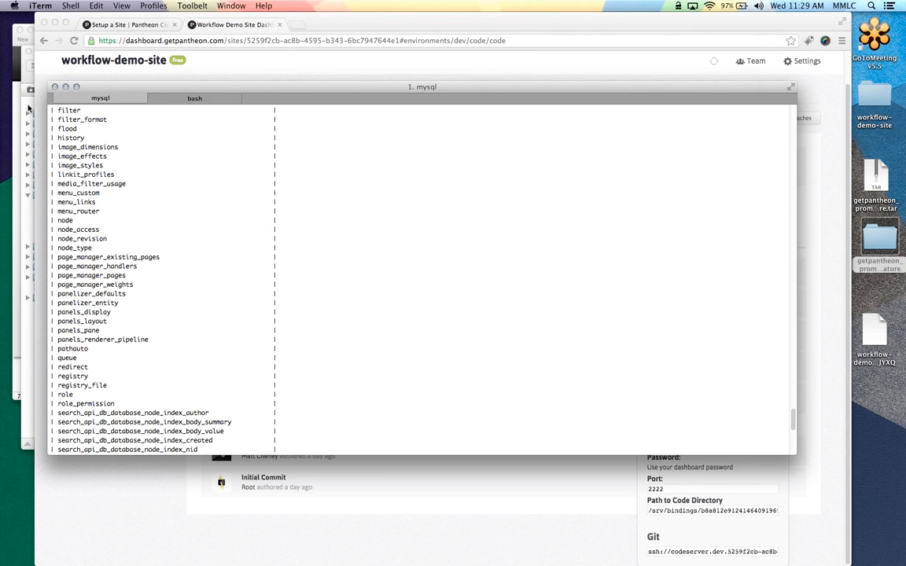
{"action": "left_click", "coordinate": [28, 107]}
Navigate Transmit up to the root folder (cache, code, files, logs), then return to Chrome
{"action": "left_click", "coordinate": [183, 91]}
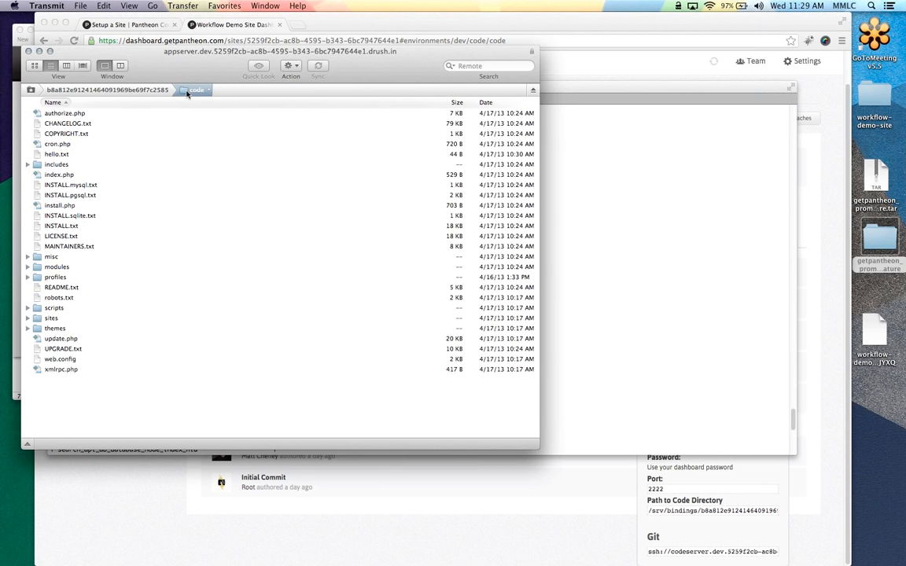
{"action": "left_click", "coordinate": [141, 91]}
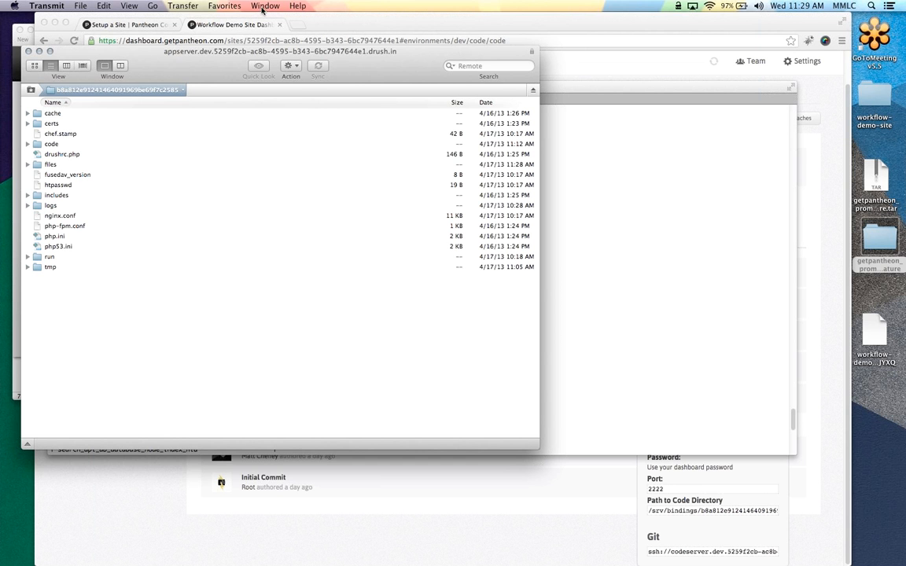
{"action": "left_click", "coordinate": [244, 28]}
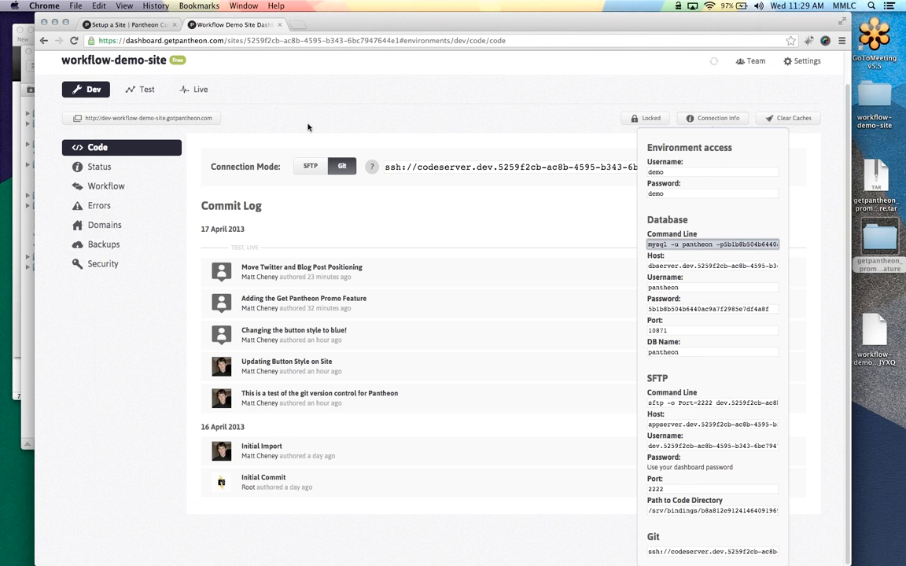
Scroll up and dismiss the Connection Info popover on the Dev Code page
{"action": "scroll", "coordinate": [308, 127], "scroll_direction": "up", "scroll_amount": 1}
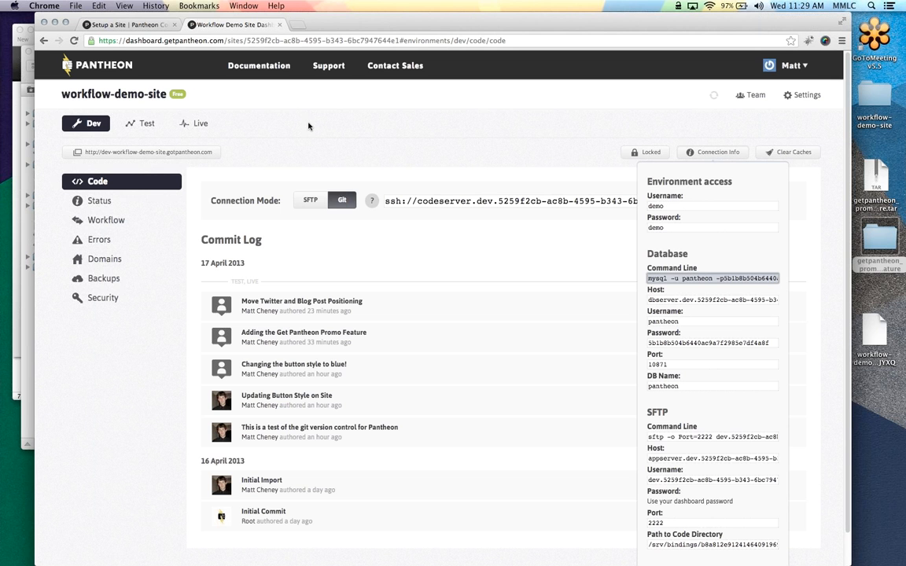
{"action": "left_click", "coordinate": [314, 114]}
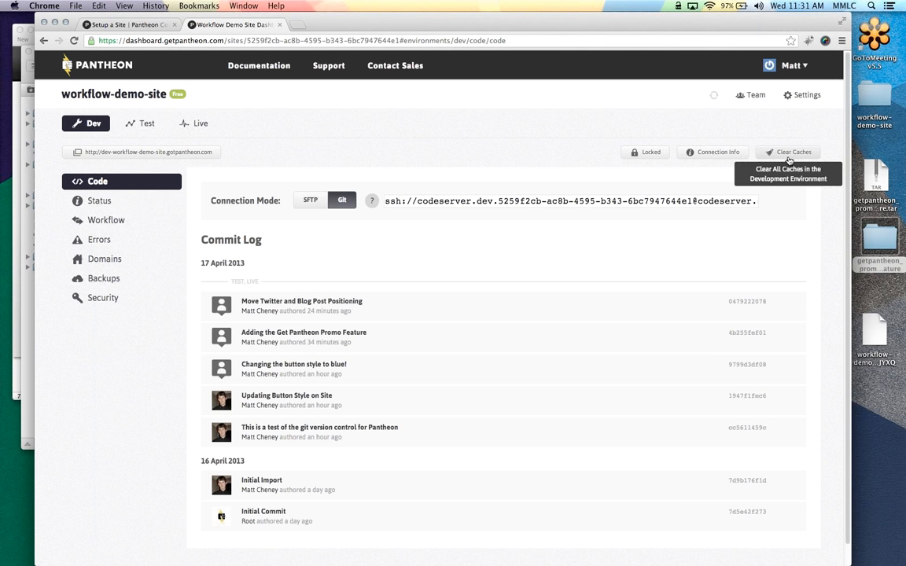
Load helpdesk.getpantheon.com in a new tab and browse its Support Center sections
{"action": "key", "text": "ctrl+t"}
{"action": "type", "text": "helpdesk.getpantheon.com"}
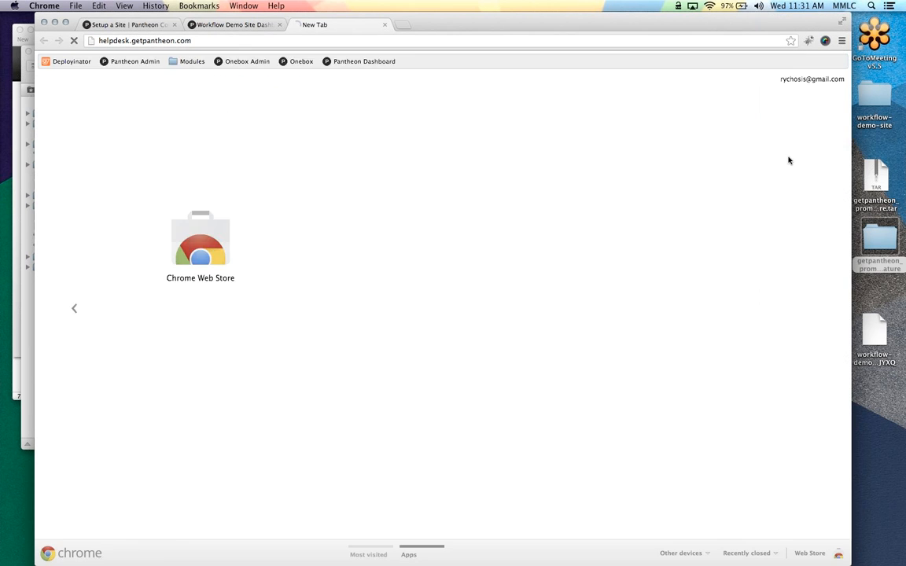
{"action": "key", "text": "Return"}
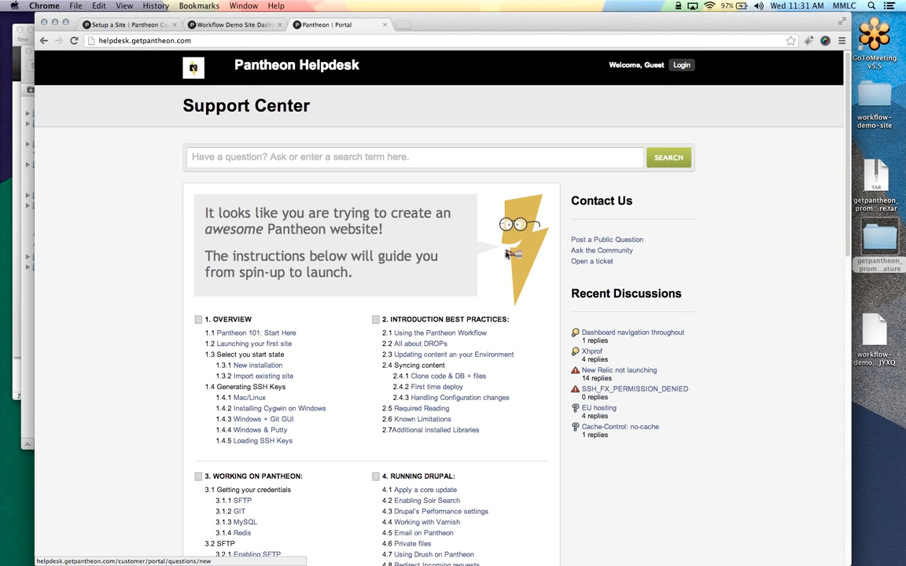
{"action": "scroll", "coordinate": [506, 260], "scroll_direction": "down", "scroll_amount": 3}
{"action": "scroll", "coordinate": [505, 263], "scroll_direction": "up", "scroll_amount": 3}
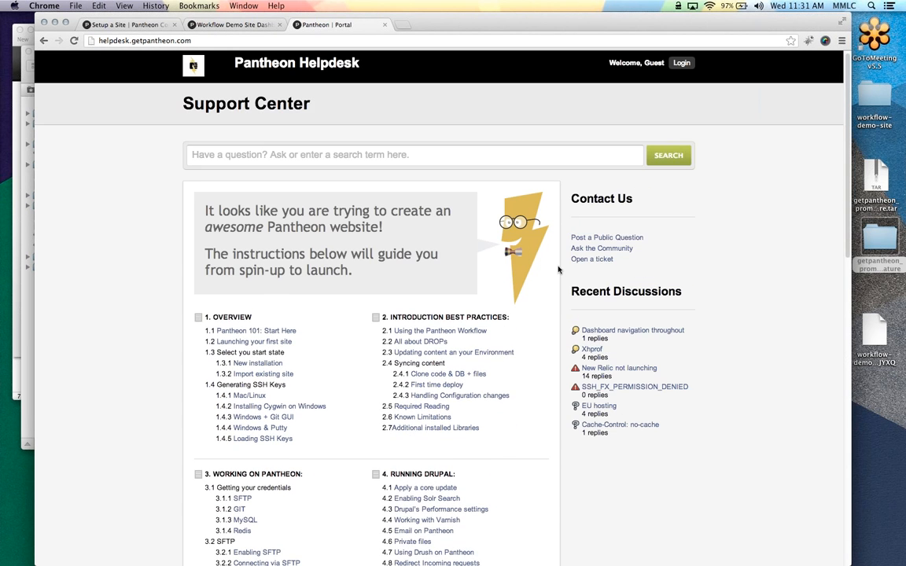
{"action": "scroll", "coordinate": [559, 267], "scroll_direction": "down", "scroll_amount": 5}
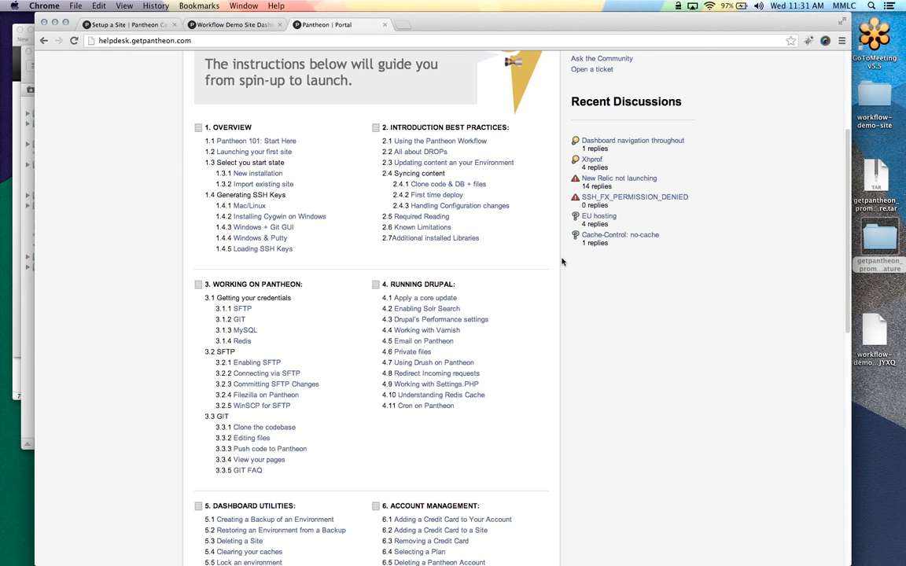
{"action": "scroll", "coordinate": [559, 260], "scroll_direction": "down", "scroll_amount": 4}
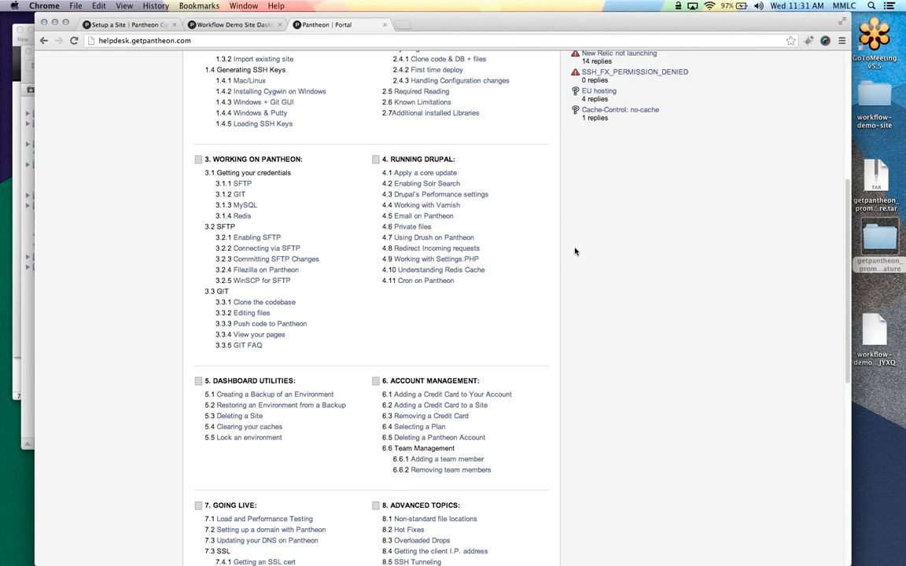
{"action": "scroll", "coordinate": [575, 251], "scroll_direction": "down", "scroll_amount": 1}
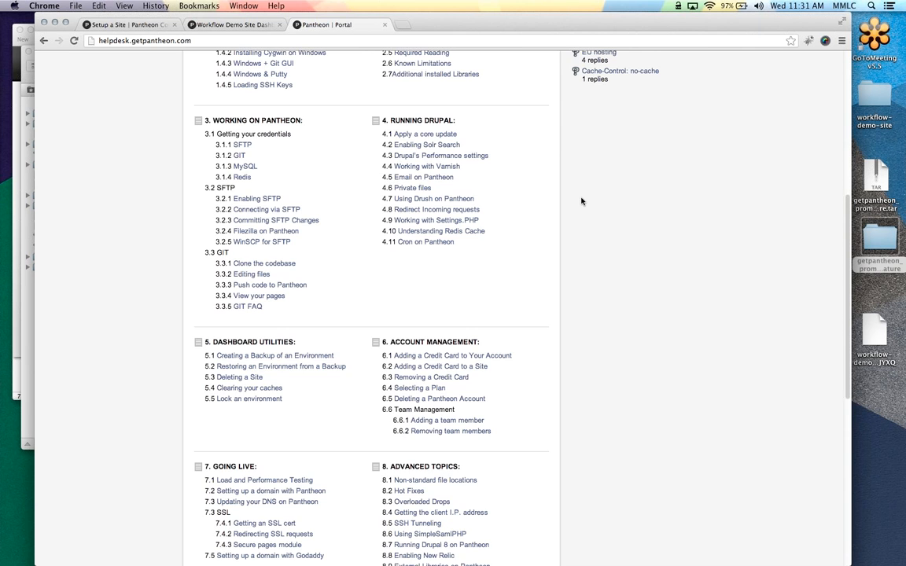
{"action": "scroll", "coordinate": [582, 202], "scroll_direction": "up", "scroll_amount": 9}
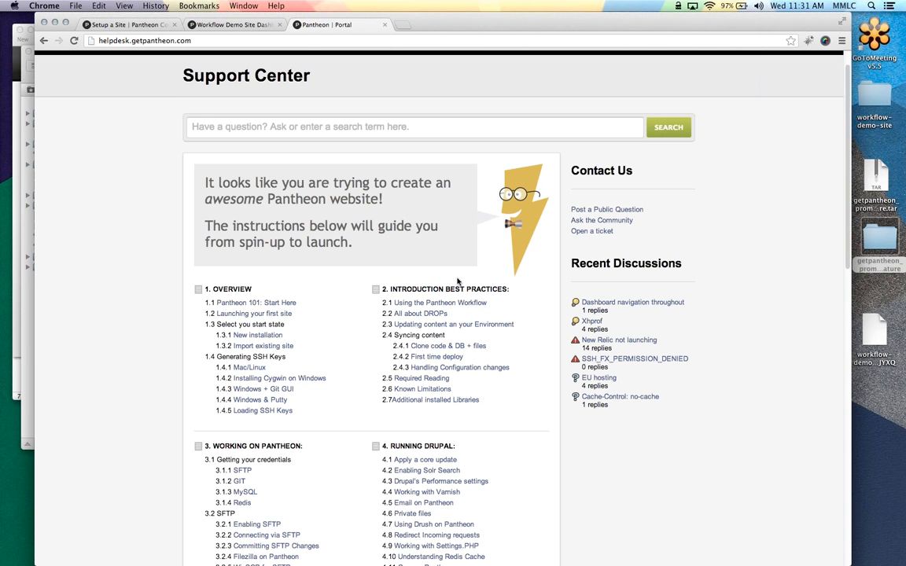
{"action": "scroll", "coordinate": [403, 186], "scroll_direction": "down", "scroll_amount": 2}
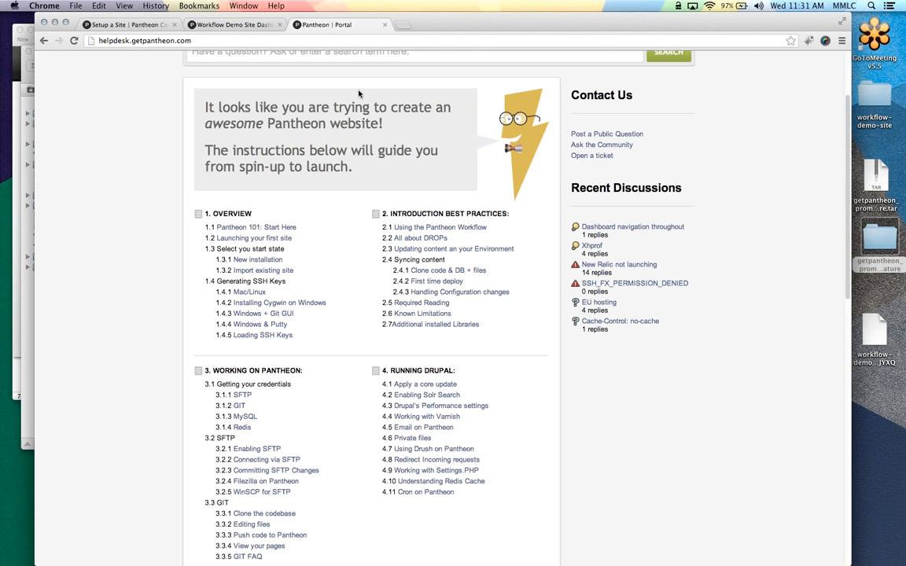
Switch to the Workflow Demo Site Dashboard tab showing the Dev commit log
{"action": "left_click", "coordinate": [236, 27]}
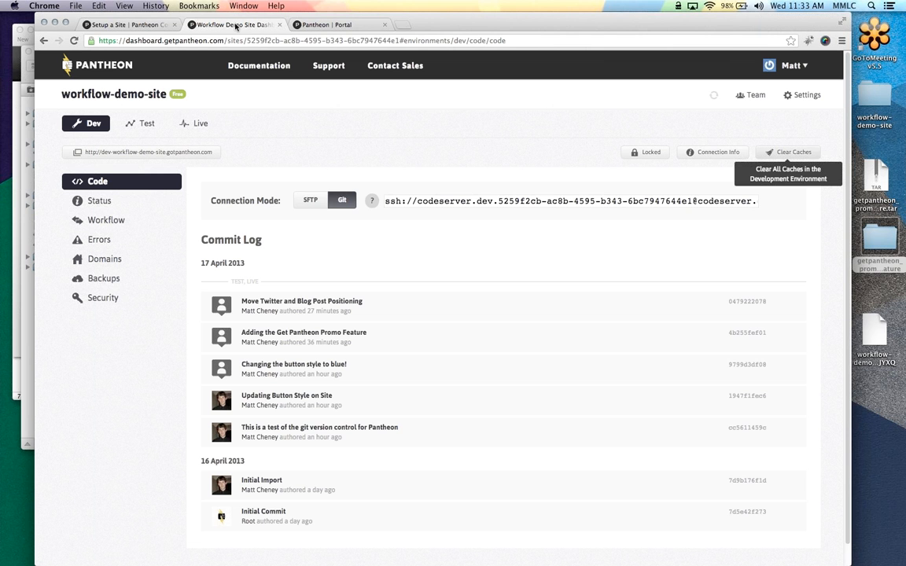
Show the Dev environment's connection credentials, scroll the commit log, then hide the credentials again
{"action": "left_click", "coordinate": [696, 151]}
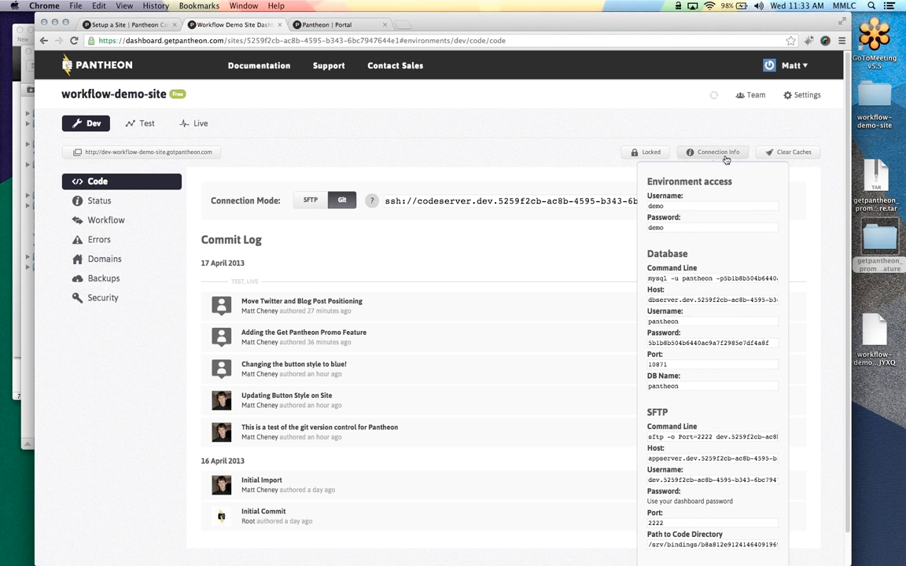
{"action": "scroll", "coordinate": [629, 314], "scroll_direction": "down", "scroll_amount": 1}
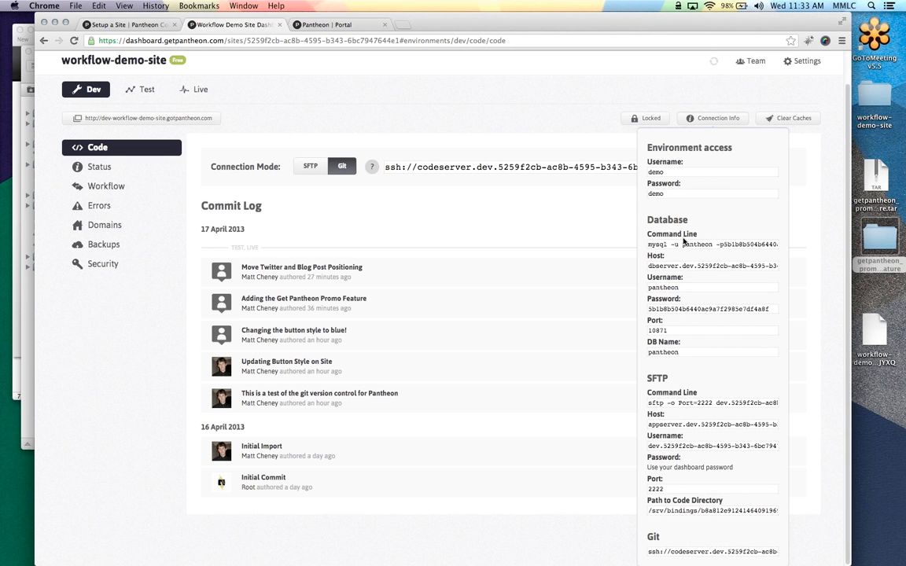
{"action": "left_click", "coordinate": [715, 118]}
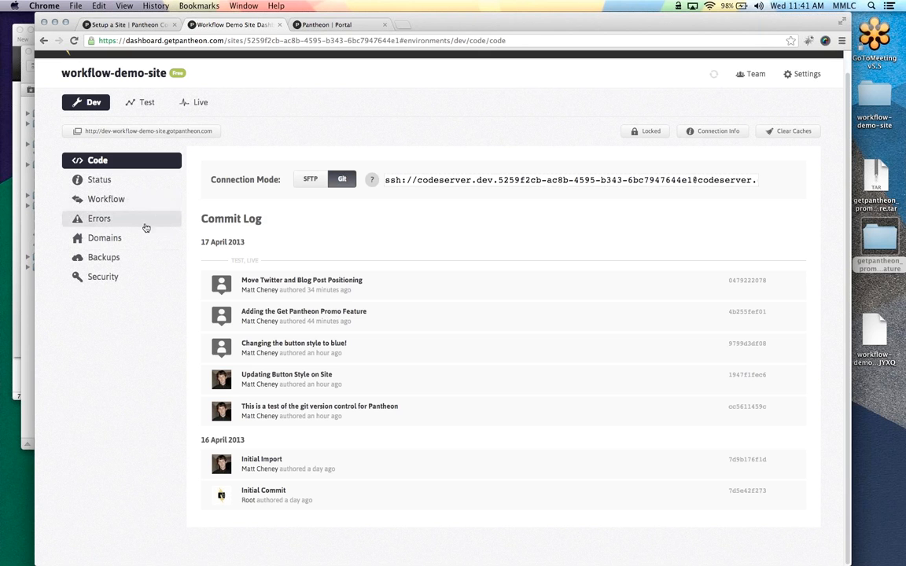
{"action": "left_click", "coordinate": [119, 245]}
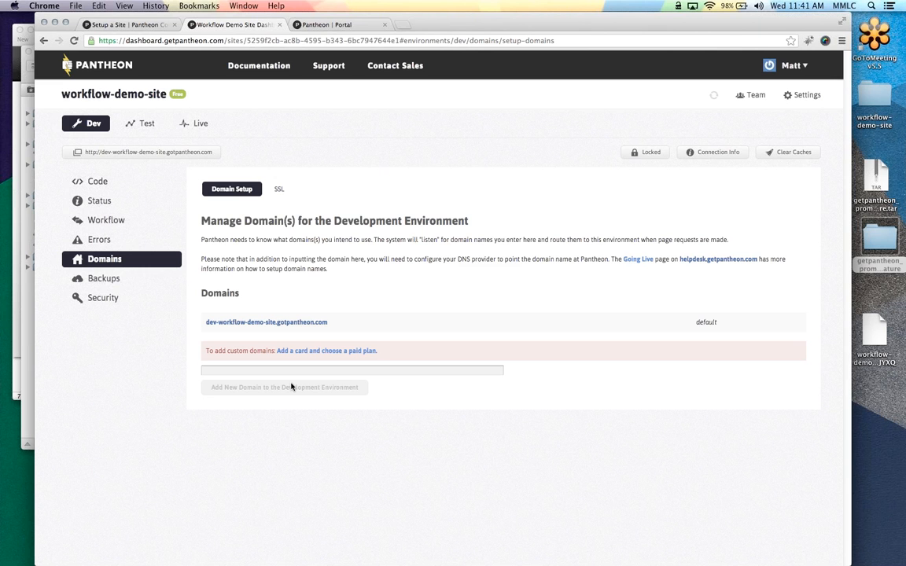
{"action": "left_click", "coordinate": [97, 182]}
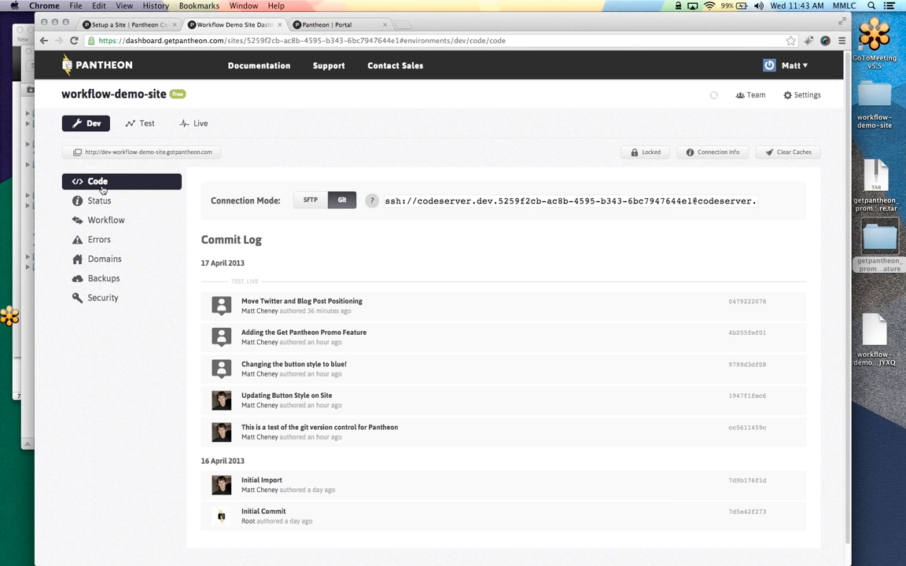
Create a new Dev backup from the Backup Log and review the 'Keep this backup for' retention choices
{"action": "left_click", "coordinate": [115, 280]}
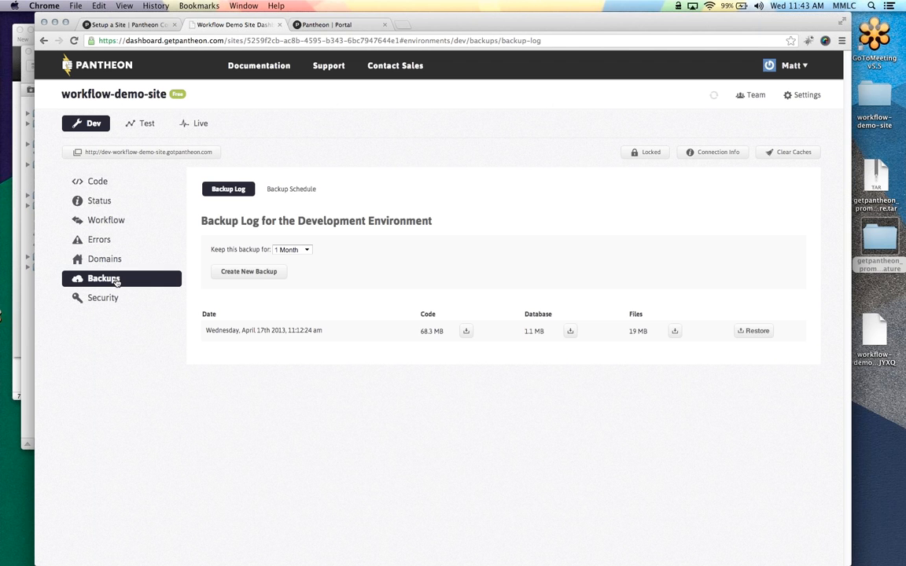
{"action": "left_click", "coordinate": [257, 274]}
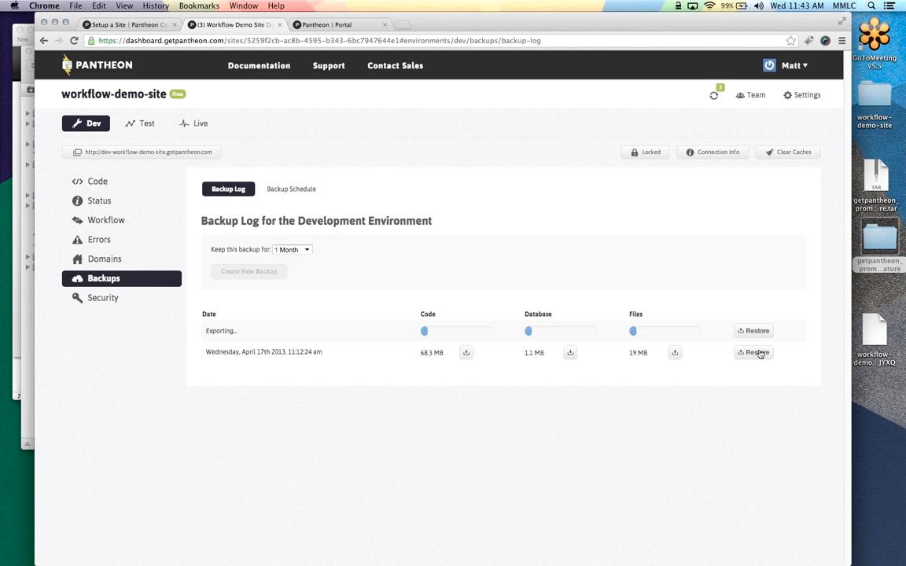
{"action": "left_click", "coordinate": [292, 249]}
{"action": "left_click", "coordinate": [371, 245]}
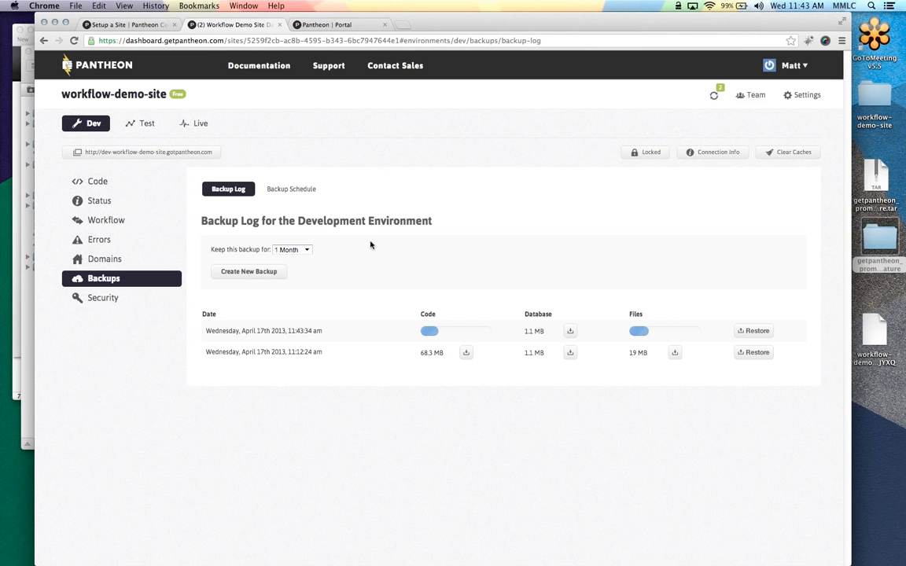
View and close Connection Info on the Workflow Export tab, then open Dev's Security settings showing Locked
{"action": "left_click", "coordinate": [140, 220]}
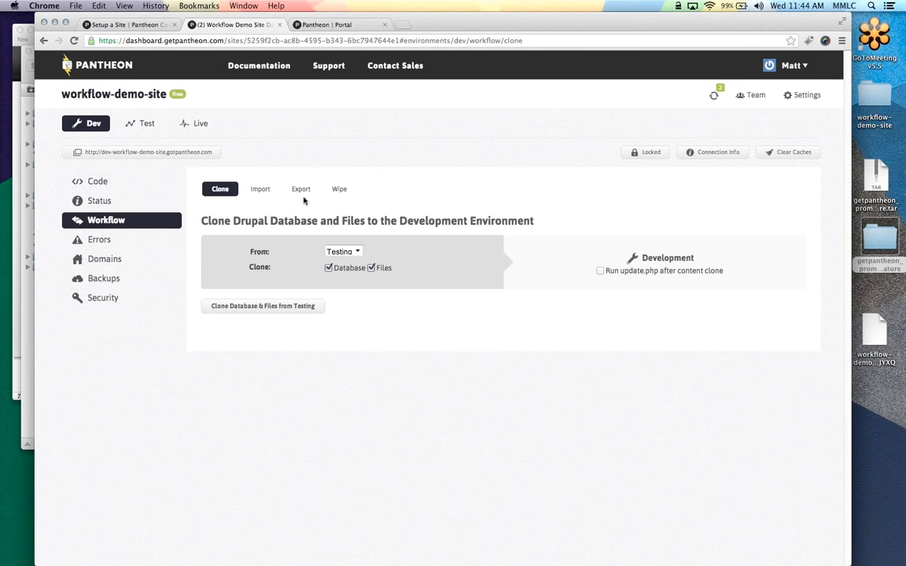
{"action": "left_click", "coordinate": [300, 190]}
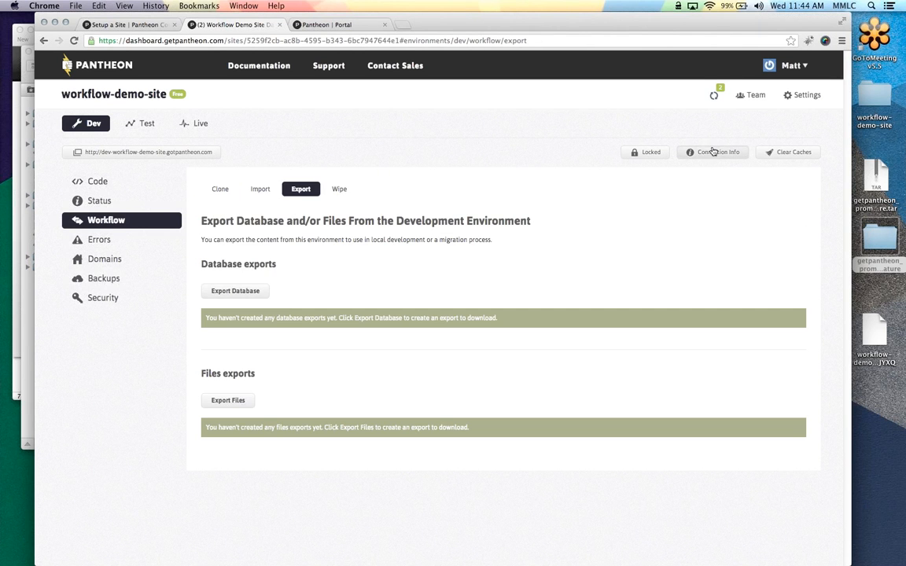
{"action": "left_click", "coordinate": [714, 152]}
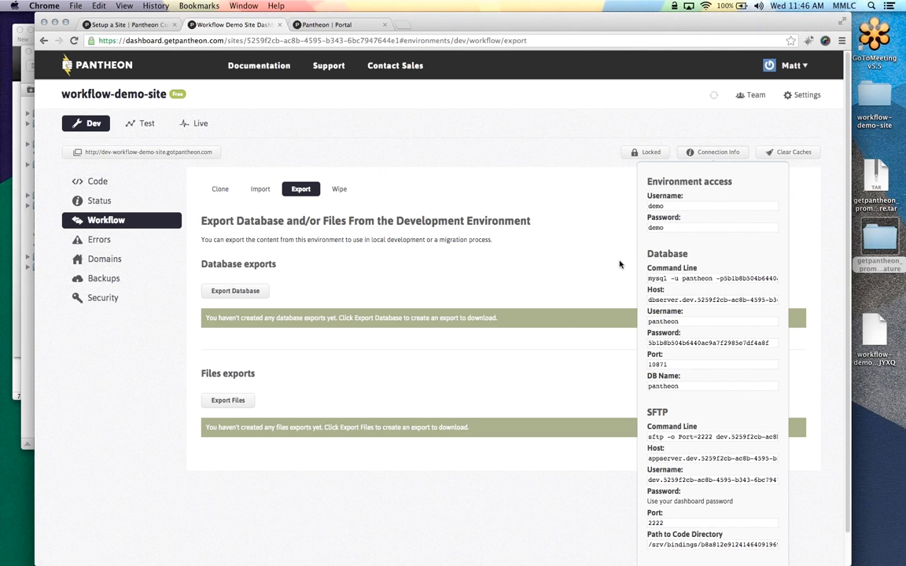
{"action": "left_click", "coordinate": [376, 152]}
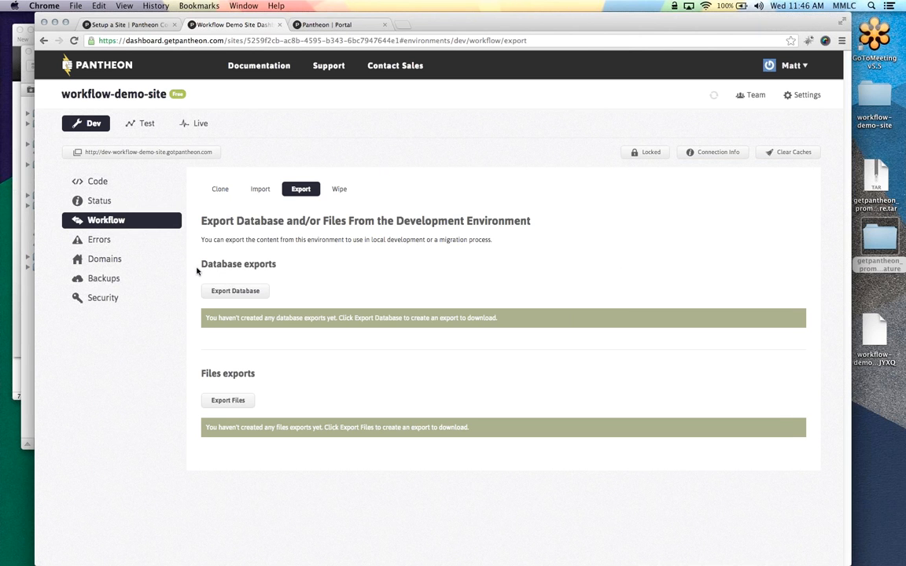
{"action": "left_click", "coordinate": [116, 298]}
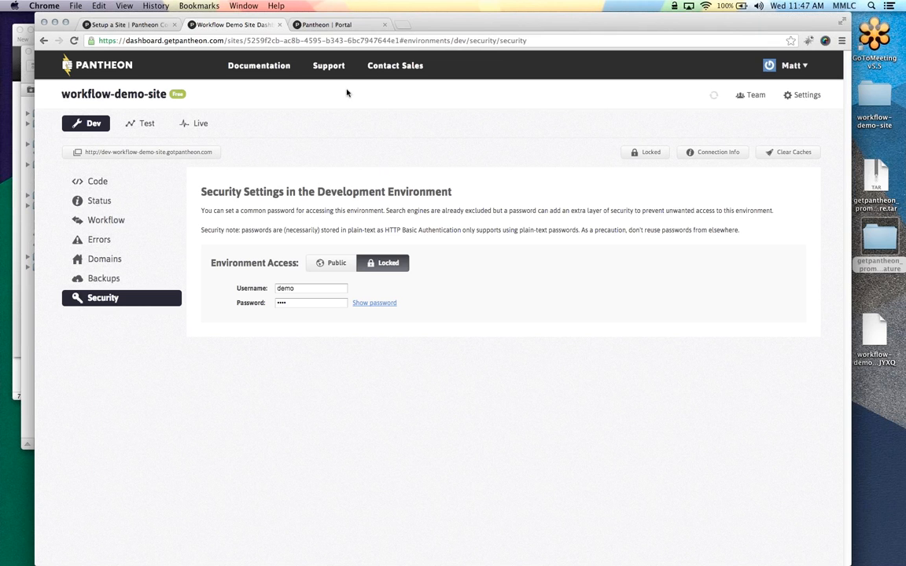
Return to the Your Sites & Account overview, then switch to the iTerm window
{"action": "left_click", "coordinate": [104, 73]}
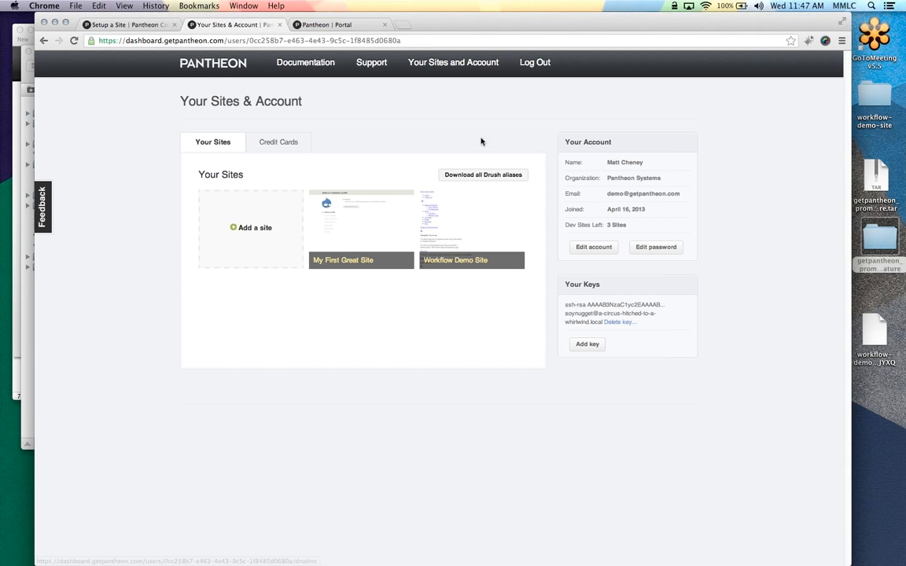
{"action": "mouse_move", "coordinate": [3, 181]}
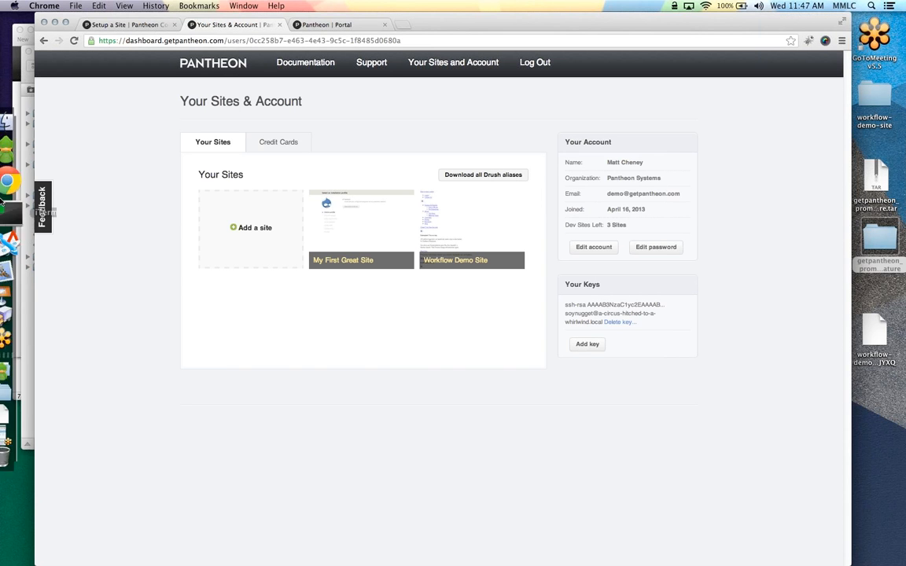
{"action": "left_click", "coordinate": [21, 210]}
Exit MySQL, run 'drush sa' to list the workflow-demo-site aliases, then return to the Pantheon dashboard
{"action": "type", "text": "exit"}
{"action": "key", "text": "Return"}
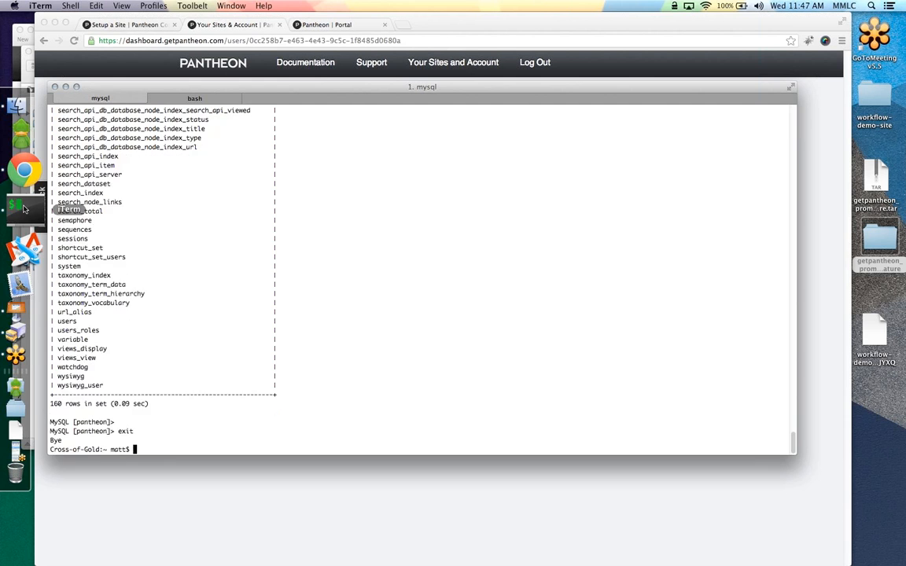
{"action": "type", "text": "drush sa"}
{"action": "key", "text": "Return"}
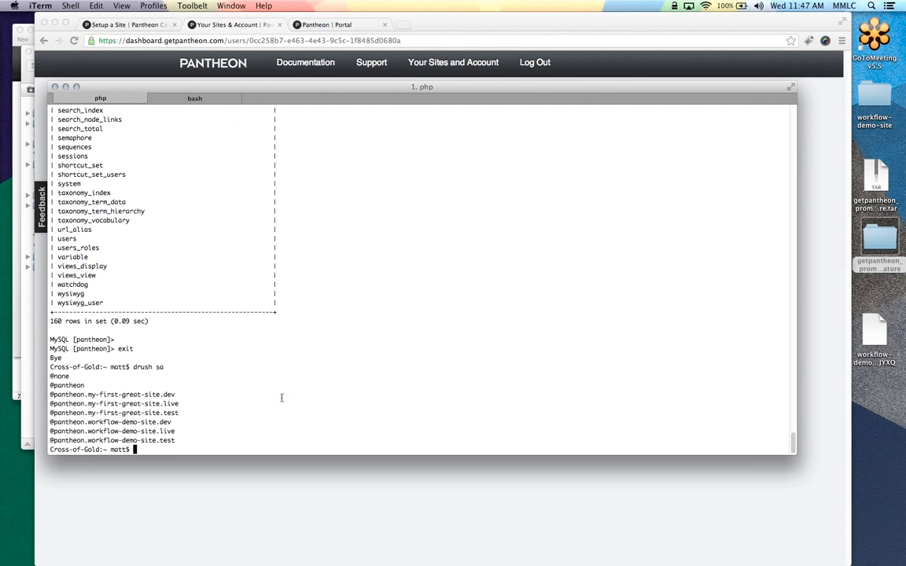
{"action": "left_click", "coordinate": [257, 497]}
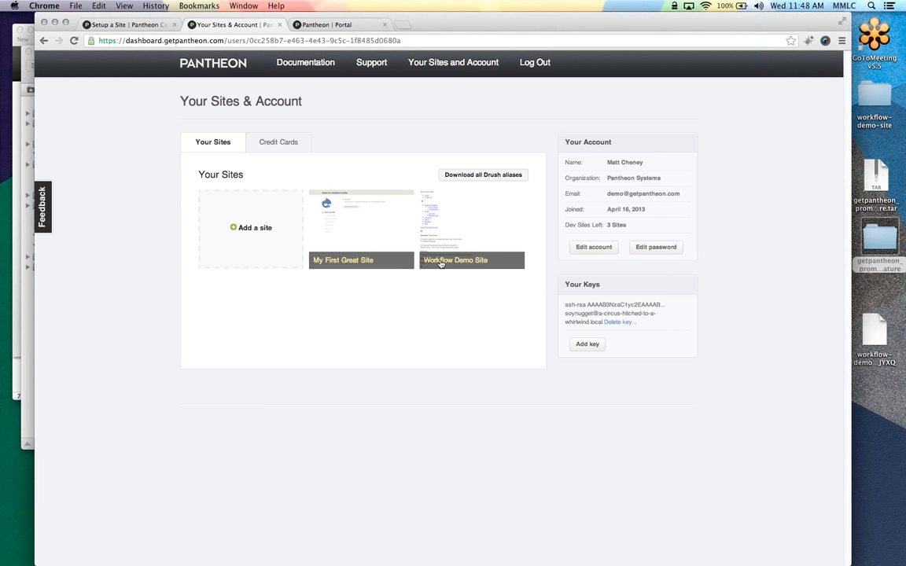
Open the Workflow Demo Site thumbnail to show its Dev Code page and seven-commit log
{"action": "left_click", "coordinate": [428, 193]}
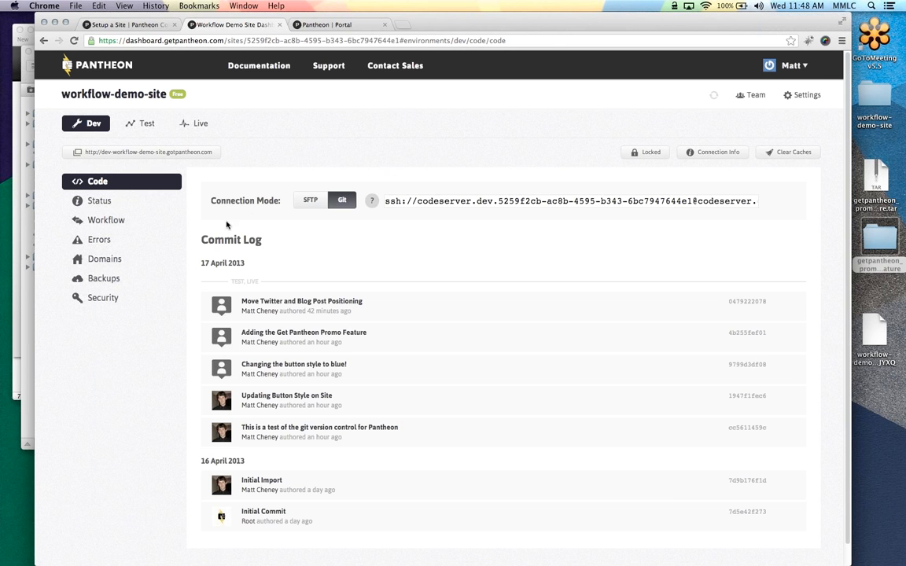
{"action": "left_click", "coordinate": [116, 259]}
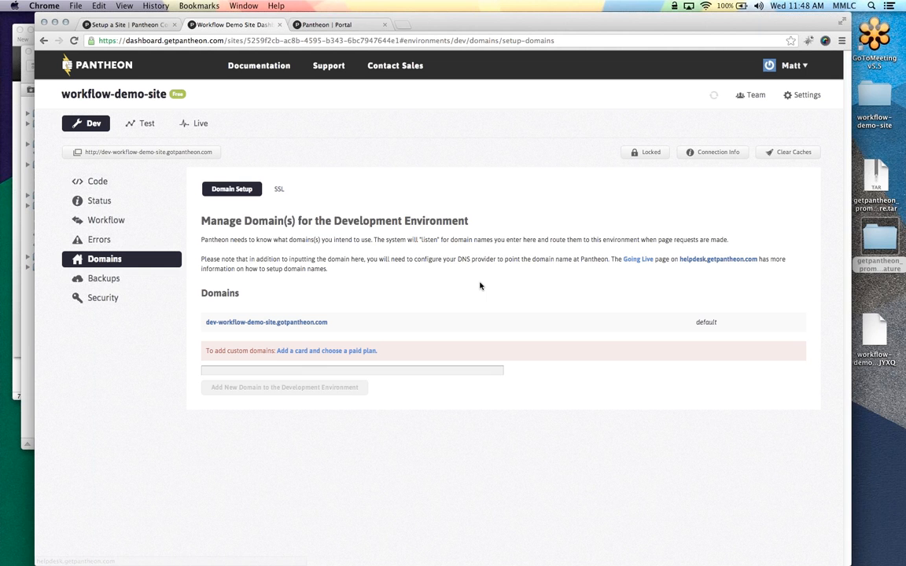
{"action": "left_click", "coordinate": [142, 183]}
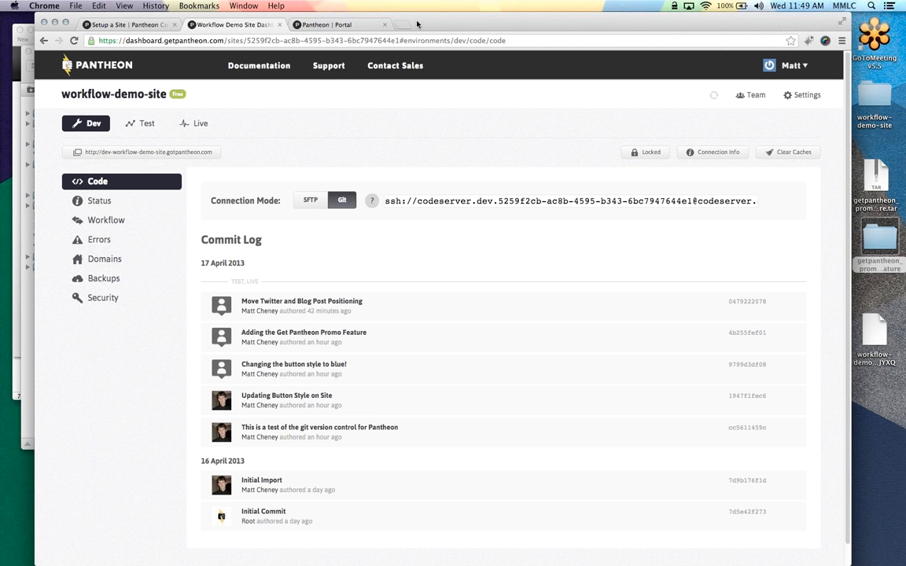
In Transmit, open the server's files folder listing images like 12ahead.png, then bring Chrome back
{"action": "left_click_drag", "start_coordinate": [432, 24], "coordinate": [547, 25]}
{"action": "left_click", "coordinate": [138, 53]}
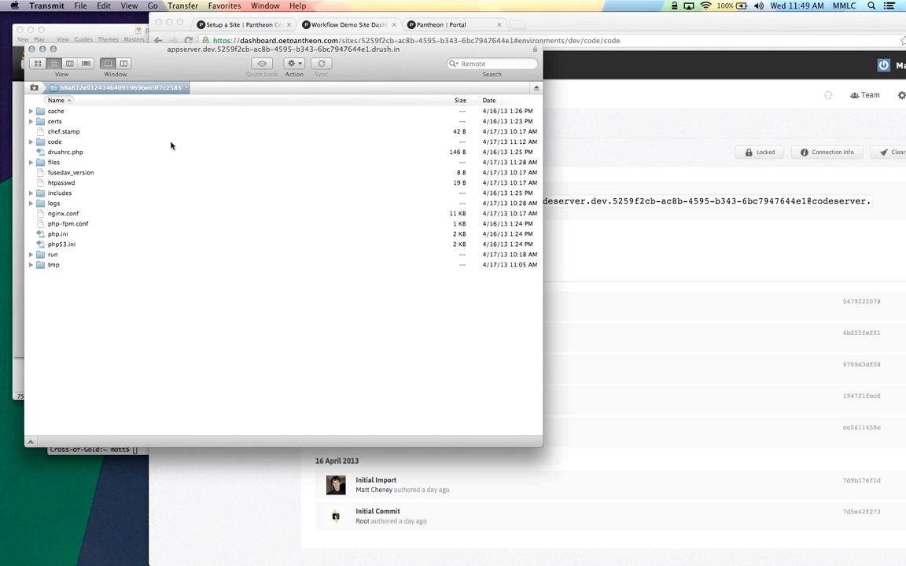
{"action": "double_click", "coordinate": [49, 161]}
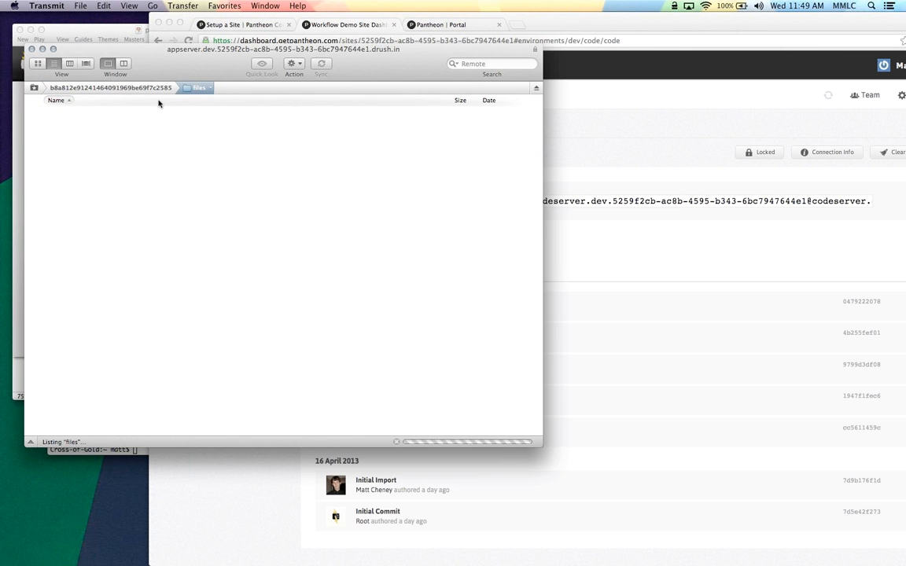
{"action": "left_click", "coordinate": [611, 25]}
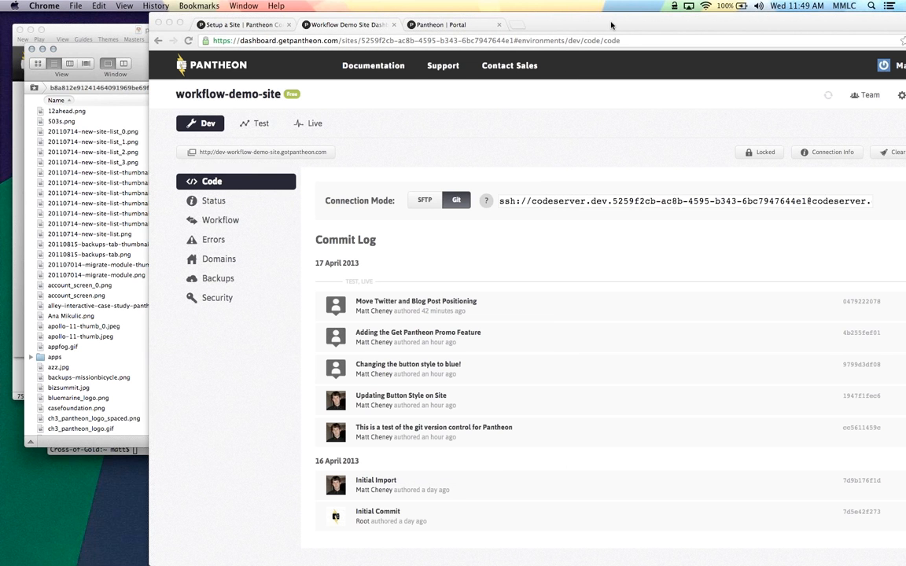
{"action": "left_click_drag", "start_coordinate": [611, 25], "coordinate": [606, 25]}
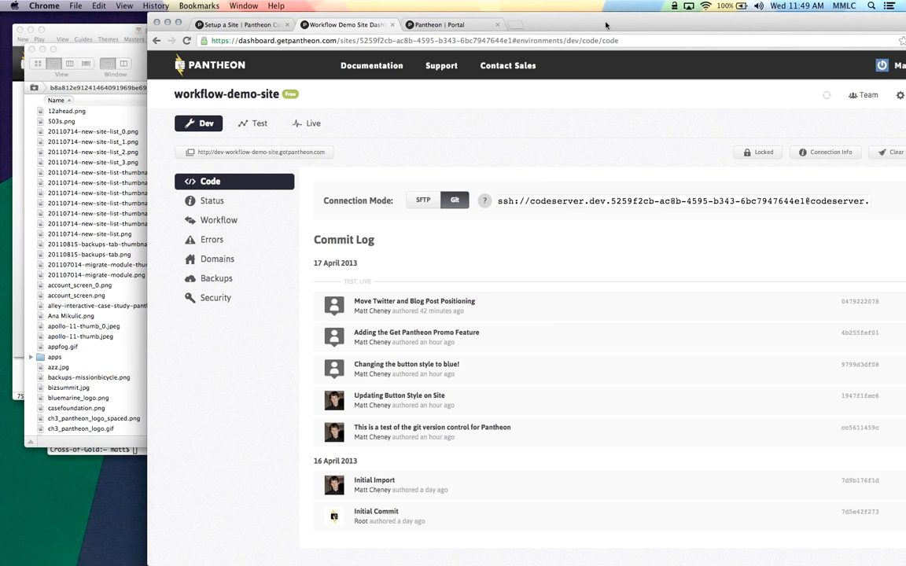
{"action": "left_click_drag", "start_coordinate": [606, 25], "coordinate": [574, 25]}
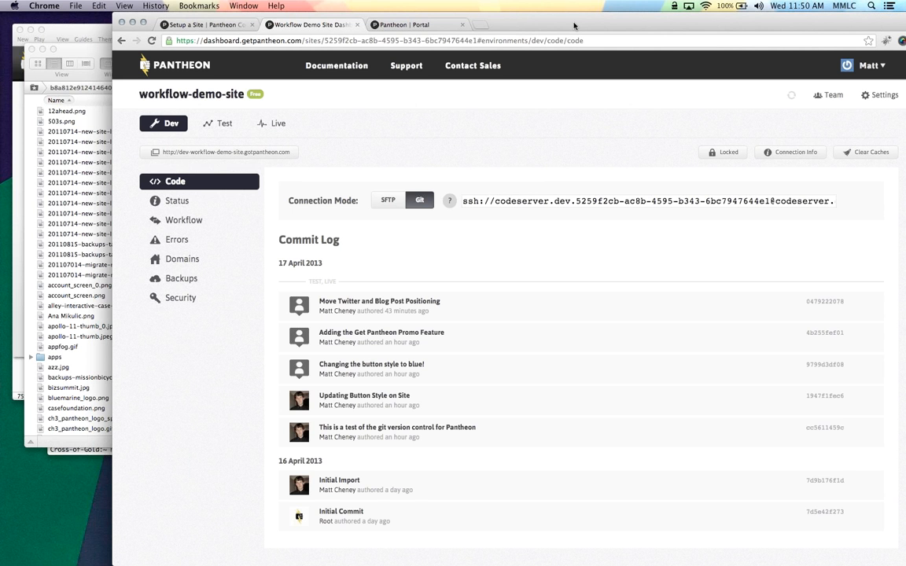
{"action": "left_click", "coordinate": [418, 26]}
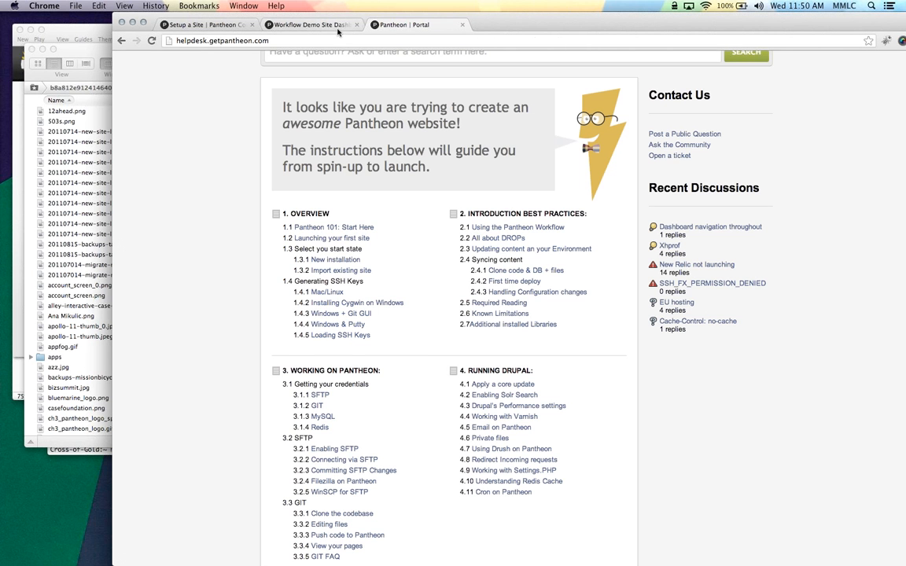
{"action": "left_click", "coordinate": [307, 26]}
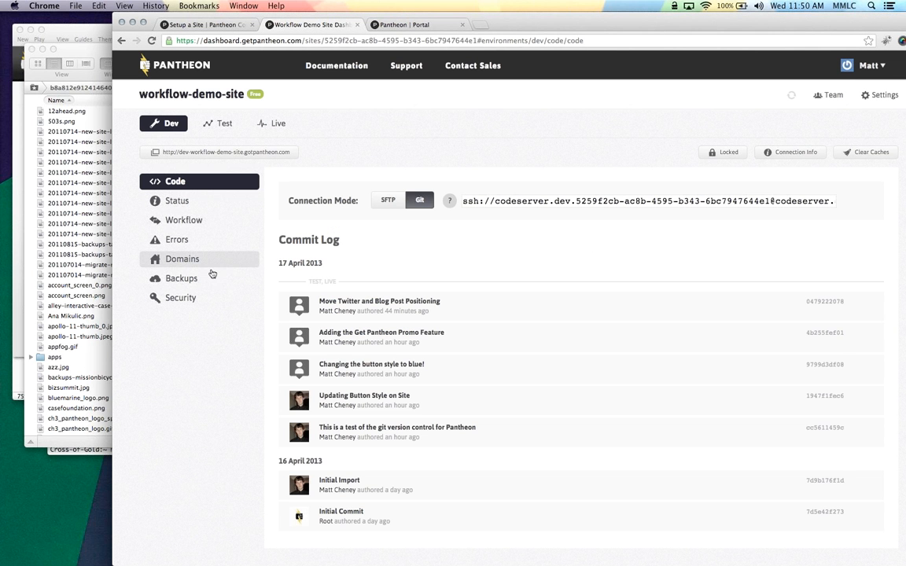
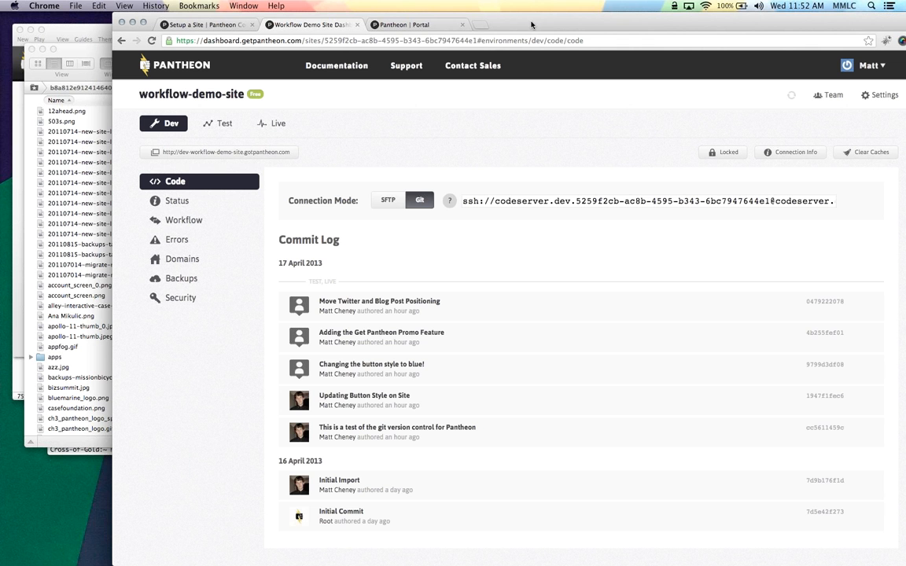
Leave the workflow-demo-site Dev commit log via the Pantheon logo to reach the user dashboard
{"action": "mouse_move", "coordinate": [2, 222]}
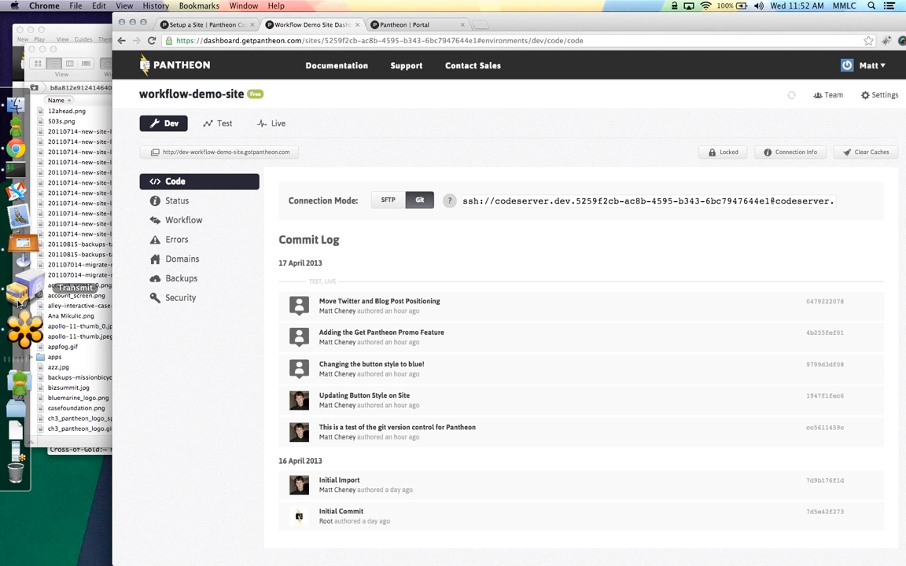
{"action": "left_click", "coordinate": [197, 66]}
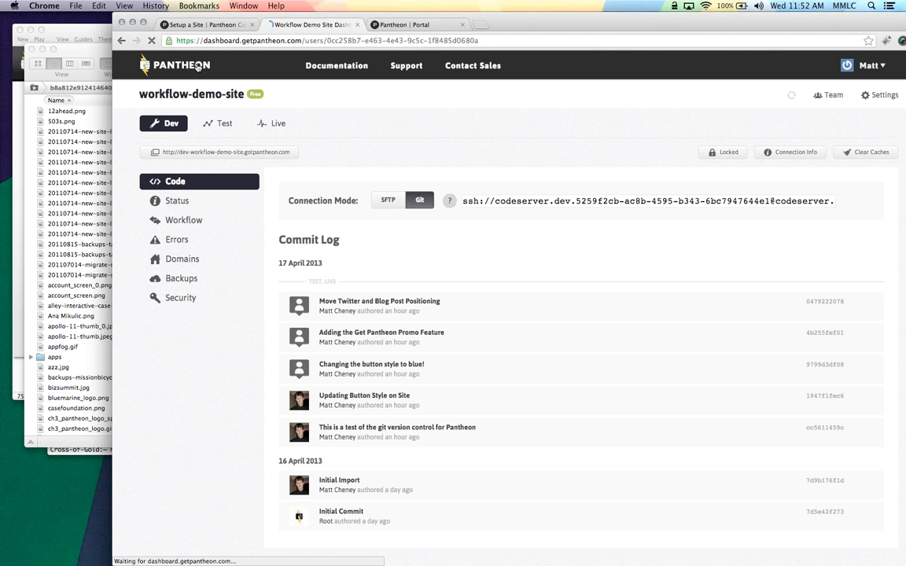